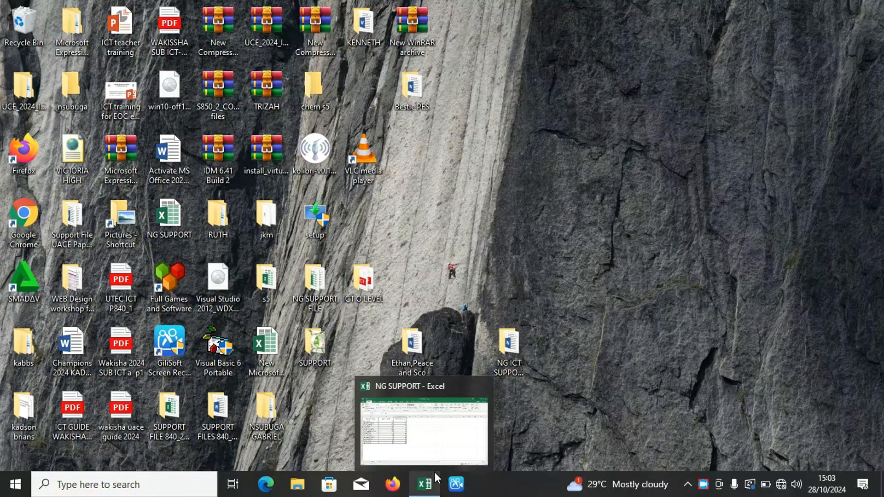
Open the LEARN LOGIGAL FUNCTIONS document from the NG ICT SUPPORT CENTER desktop folder and examine its marks table and questions.
{"action": "left_click", "coordinate": [560, 413]}
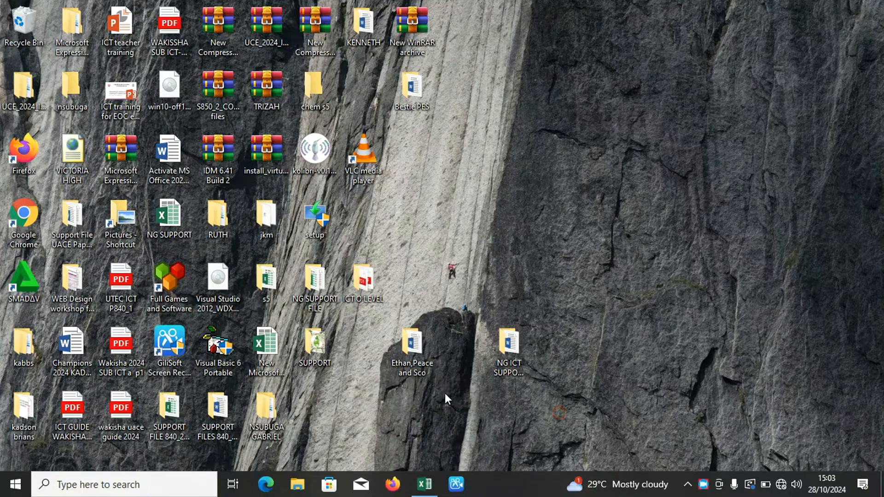
{"action": "double_click", "coordinate": [507, 338]}
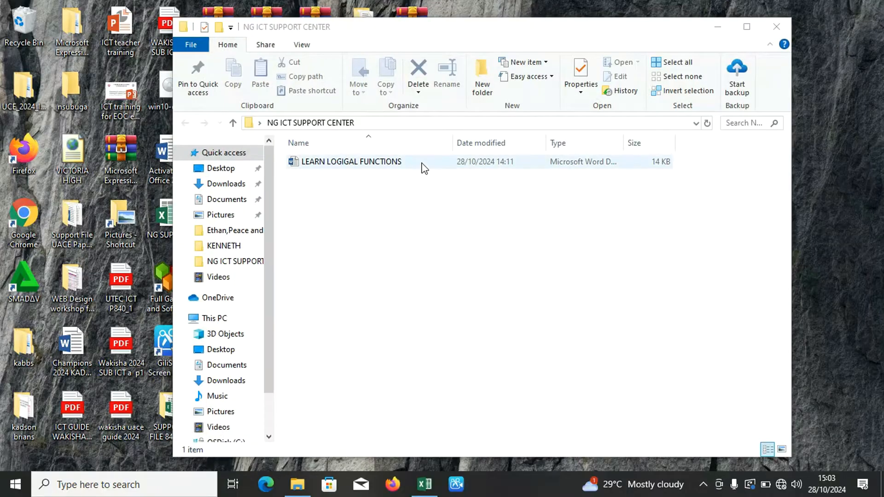
{"action": "double_click", "coordinate": [422, 162]}
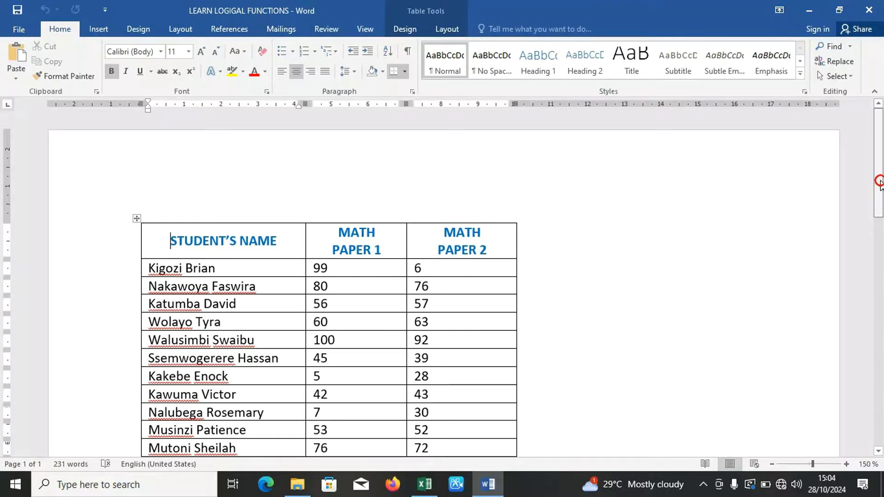
{"action": "left_click_drag", "start_coordinate": [881, 186], "coordinate": [880, 215]}
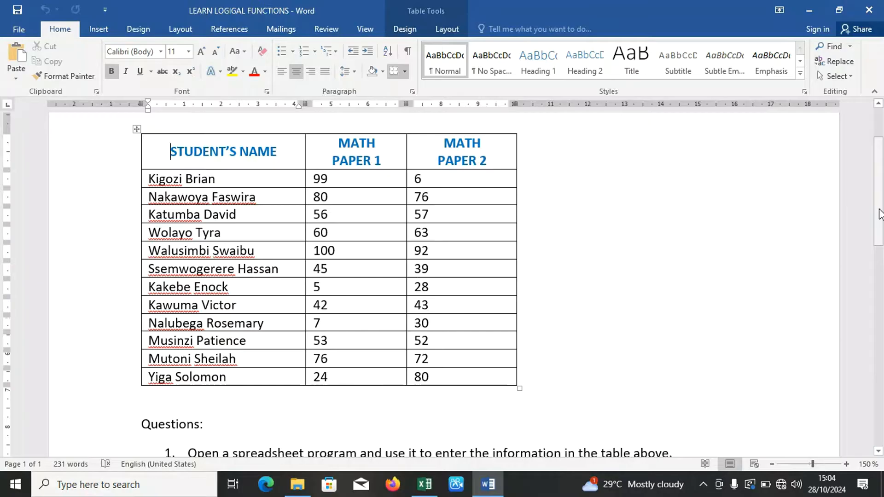
{"action": "left_click_drag", "start_coordinate": [881, 215], "coordinate": [880, 250]}
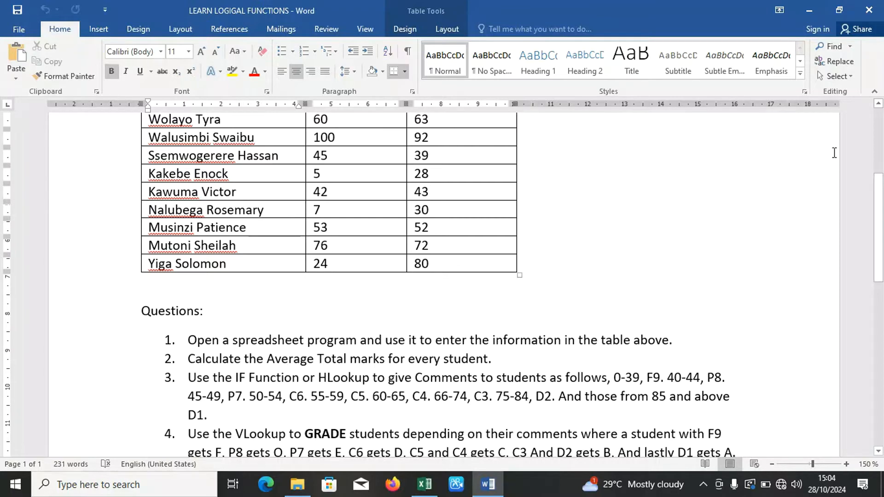
Minimize the open document and folder windows and create a desktop folder named with the candidate's full name.
{"action": "left_click", "coordinate": [806, 11]}
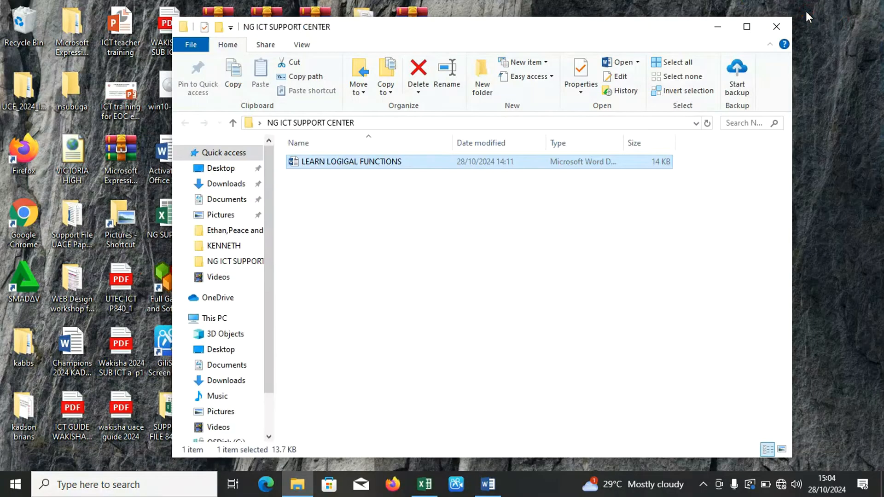
{"action": "left_click", "coordinate": [718, 28]}
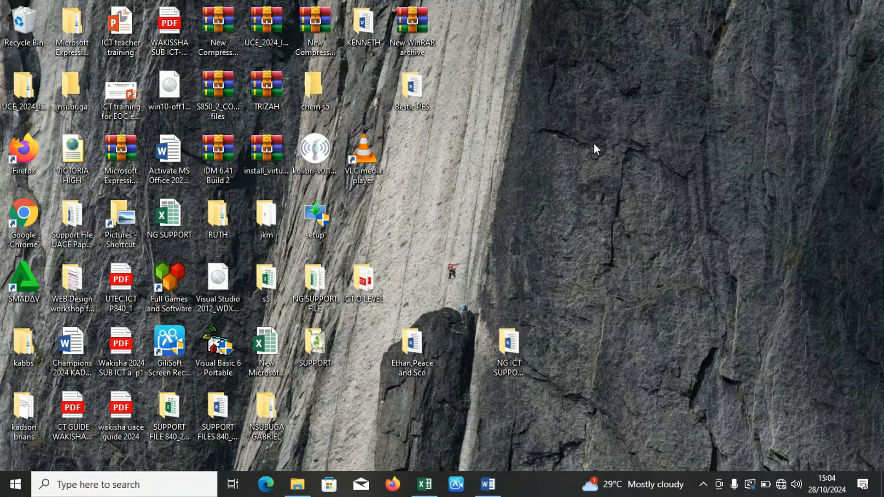
{"action": "right_click", "coordinate": [576, 172]}
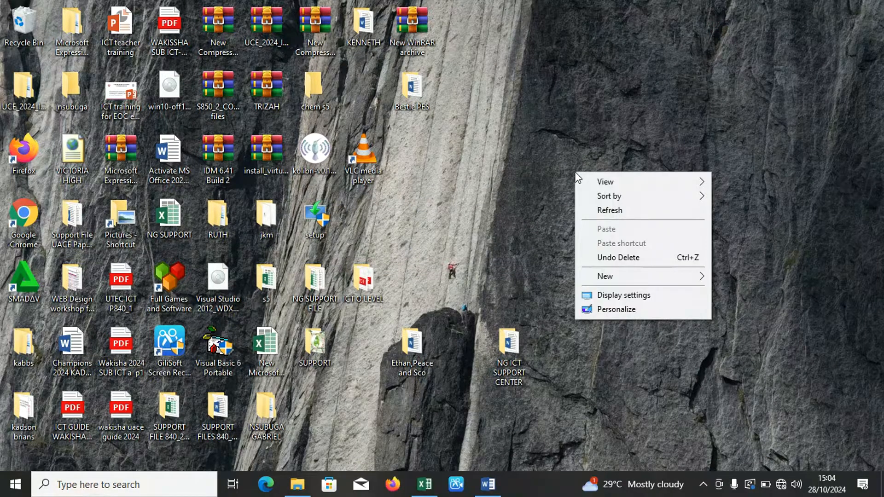
{"action": "mouse_move", "coordinate": [613, 281]}
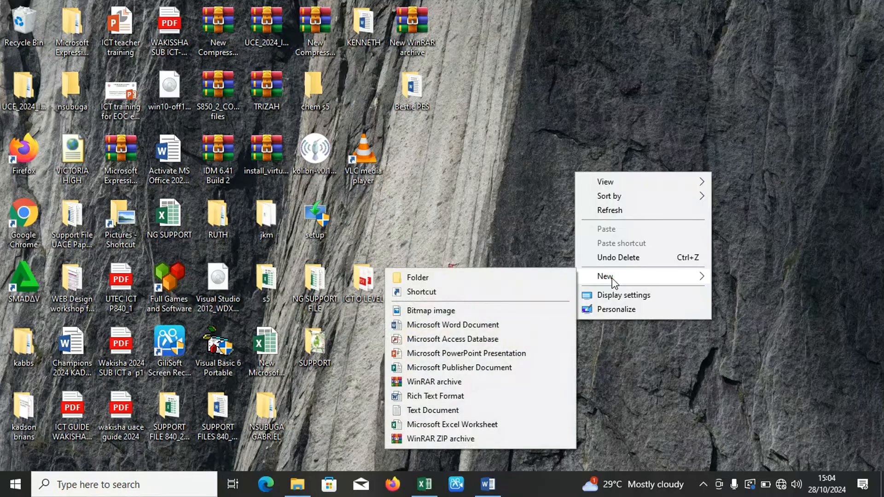
{"action": "left_click", "coordinate": [537, 279]}
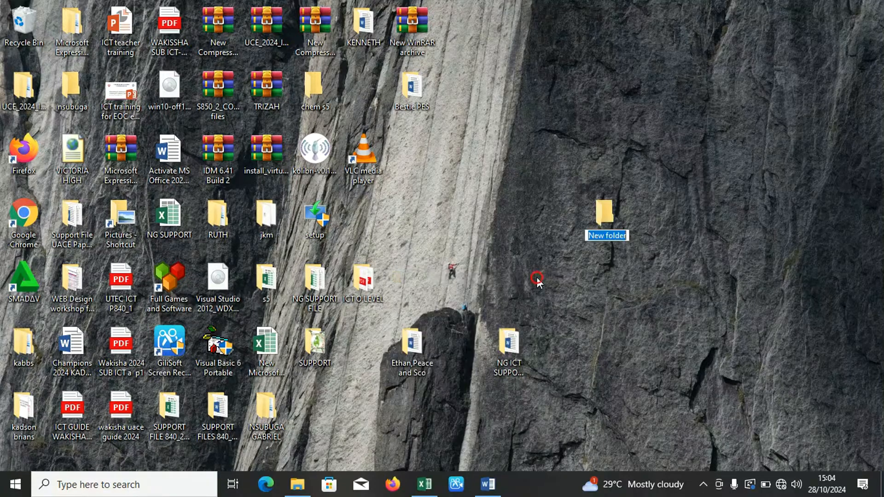
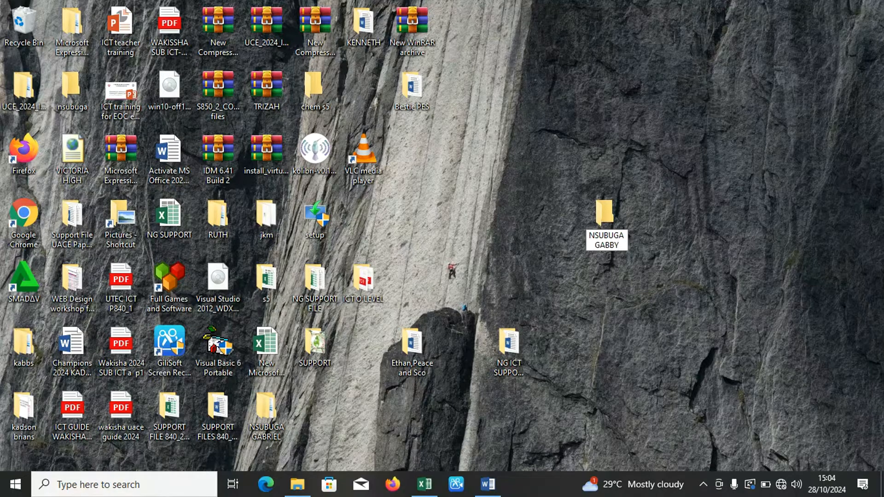
{"action": "key", "text": "Return"}
Create an Excel worksheet file named STUDENTS MARKS inside the new folder and open it.
{"action": "double_click", "coordinate": [609, 214]}
{"action": "right_click", "coordinate": [511, 210]}
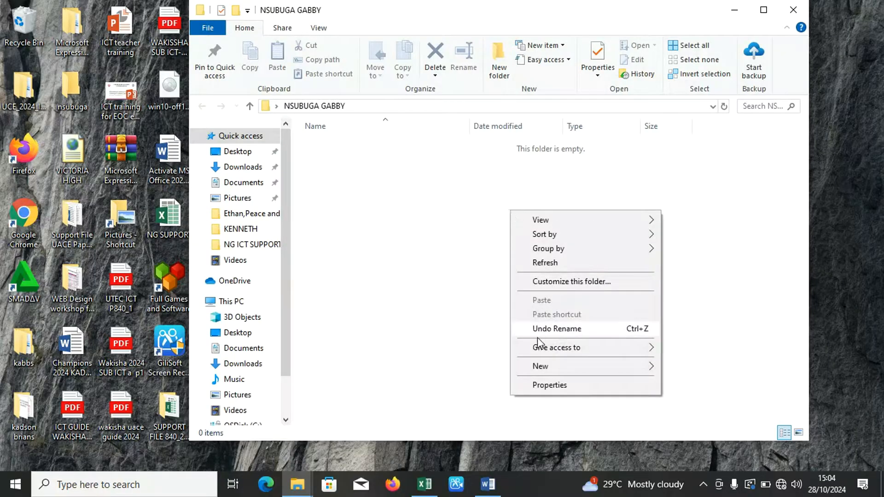
{"action": "left_click", "coordinate": [531, 367]}
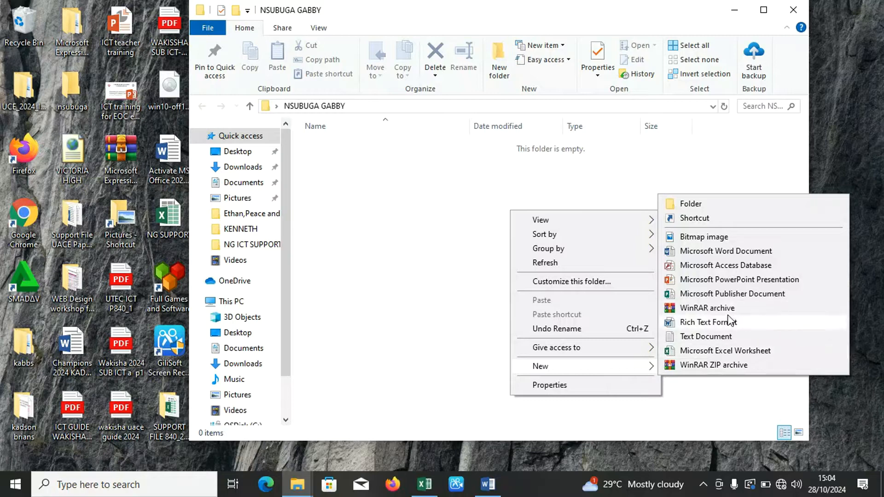
{"action": "left_click", "coordinate": [724, 352]}
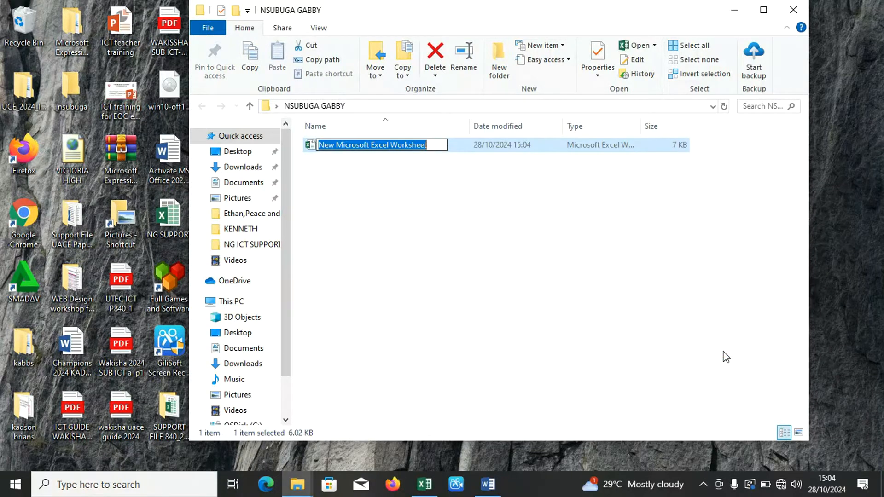
{"action": "type", "text": "STUDENTS MARKS"}
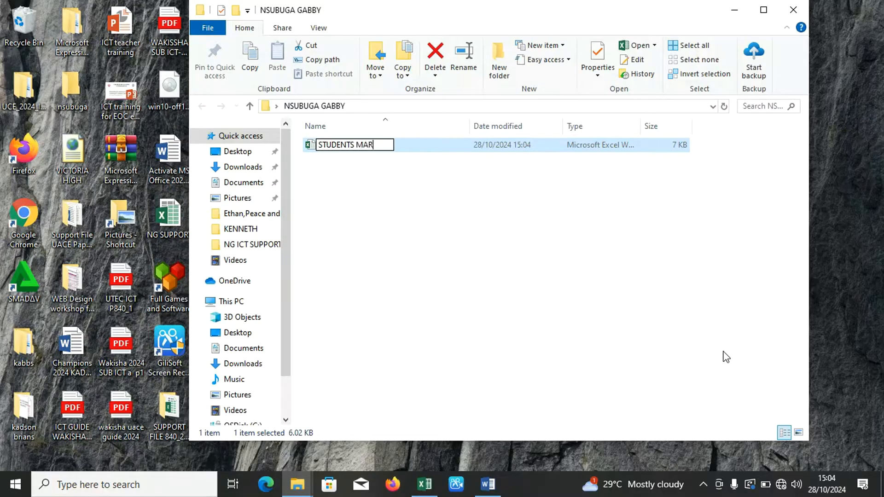
{"action": "key", "text": "Return"}
{"action": "double_click", "coordinate": [408, 147]}
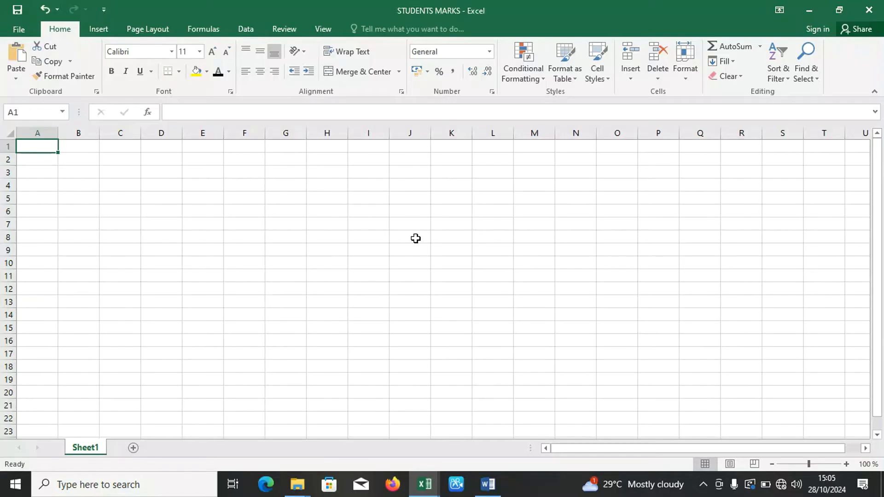
Check the marks table in Word, and copy the matching range A1:C13 from the NG SUPPORT workbook into STUDENTS MARKS at cell A1.
{"action": "left_click", "coordinate": [482, 490]}
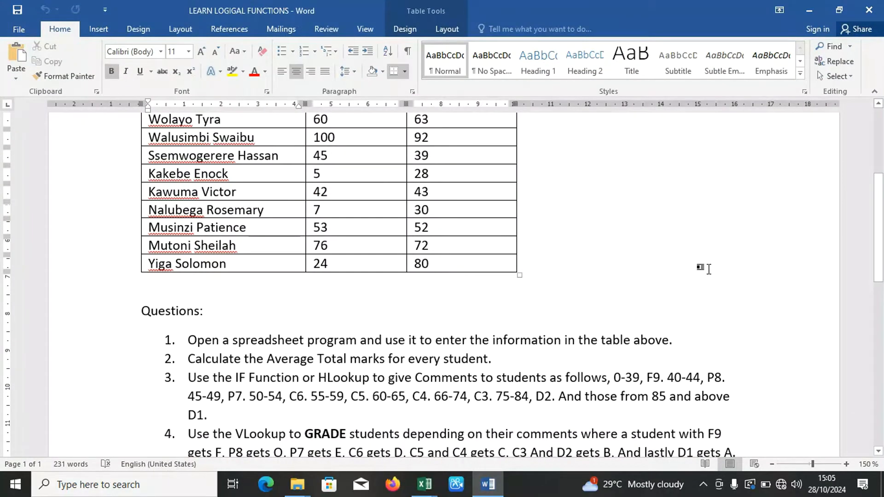
{"action": "left_click_drag", "start_coordinate": [881, 231], "coordinate": [880, 203]}
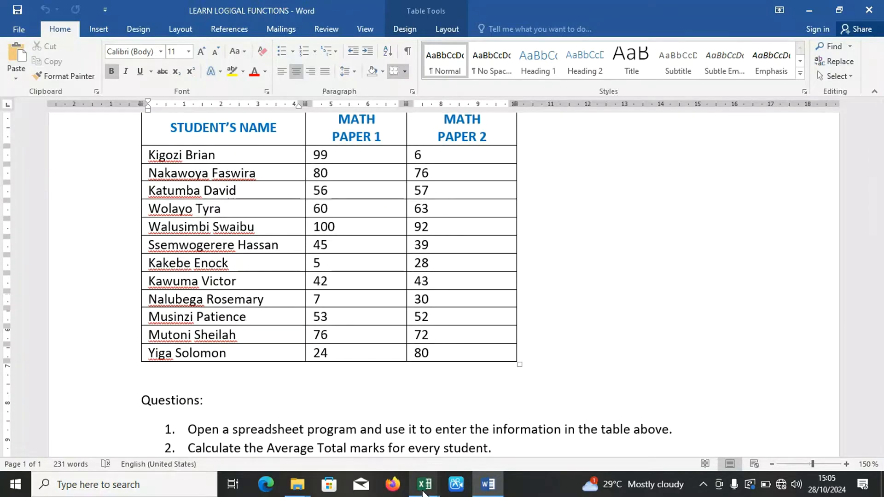
{"action": "mouse_move", "coordinate": [425, 485]}
{"action": "left_click", "coordinate": [400, 463]}
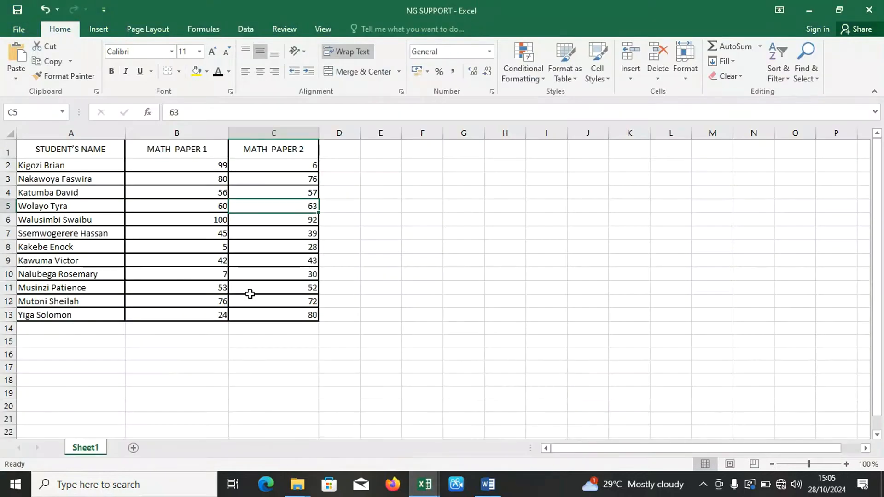
{"action": "left_click_drag", "start_coordinate": [80, 148], "coordinate": [259, 318]}
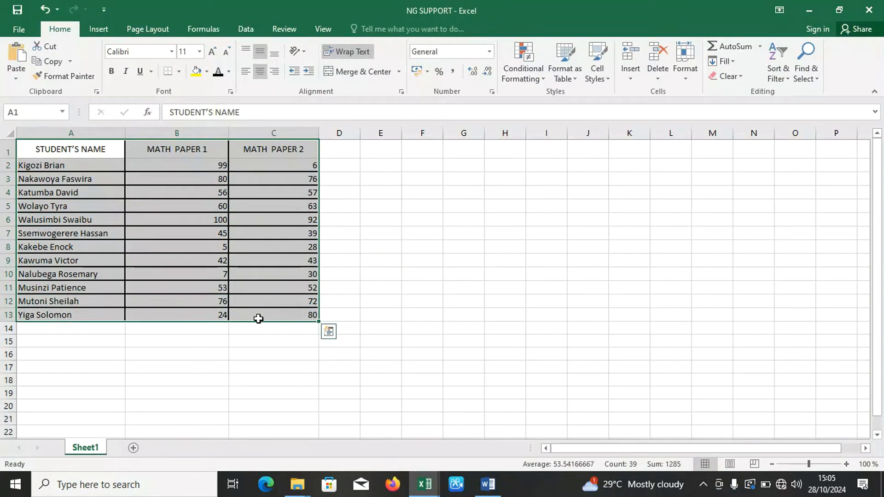
{"action": "key", "text": "ctrl+c"}
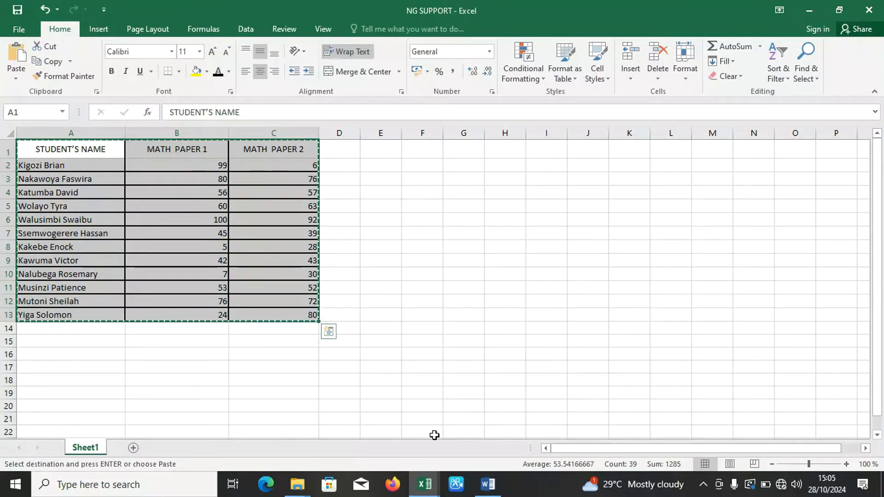
{"action": "key", "text": "alt+Tab"}
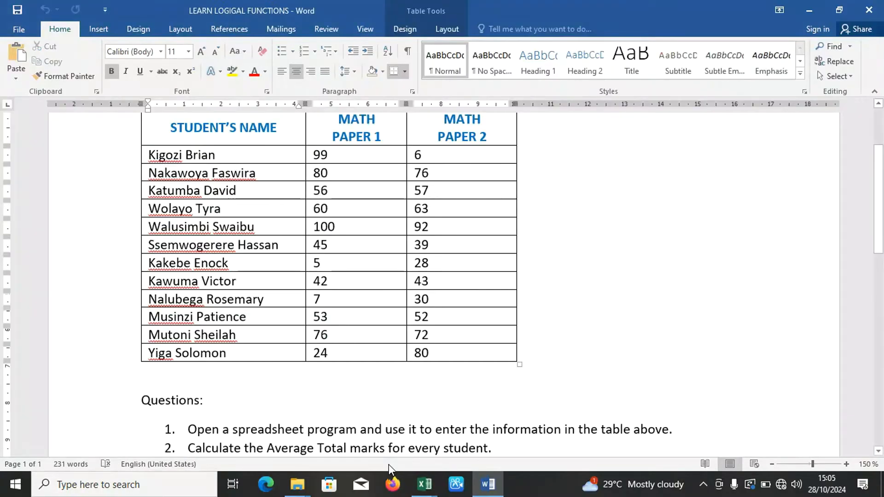
{"action": "key", "text": "alt+Tab"}
{"action": "key", "text": "alt+Tab"}
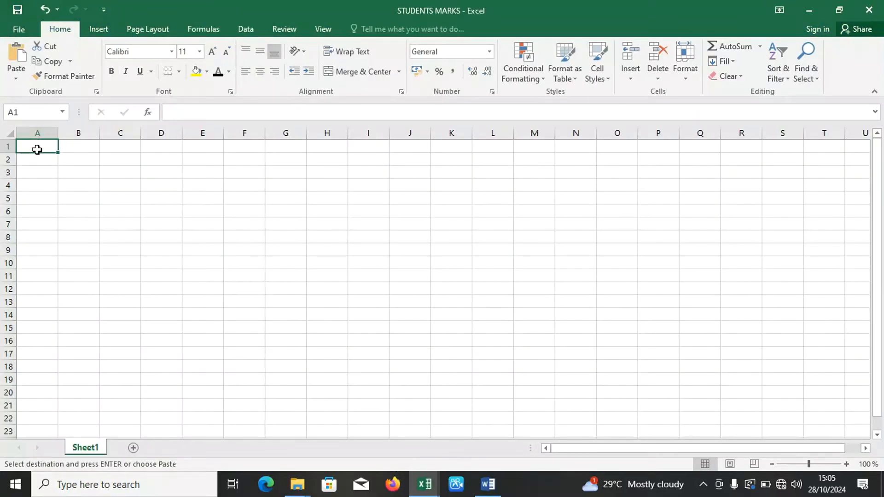
{"action": "key", "text": "ctrl+v"}
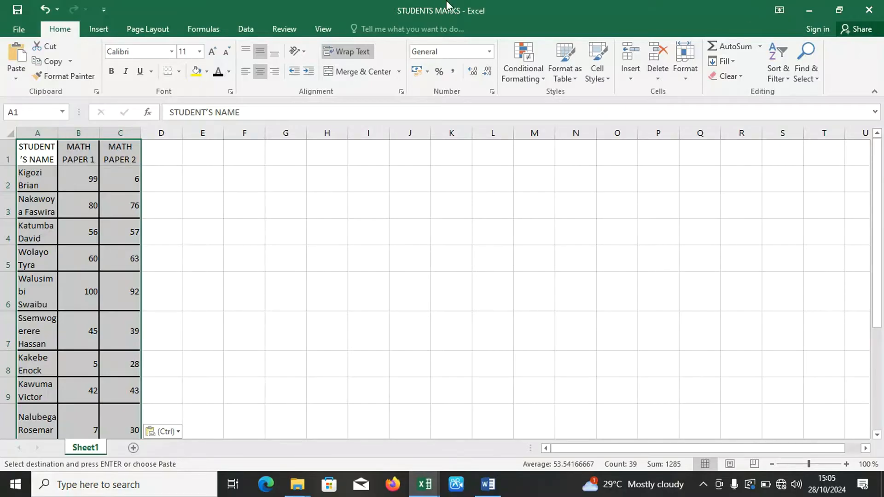
Turn off text wrapping for the pasted table cells.
{"action": "left_click", "coordinate": [401, 91]}
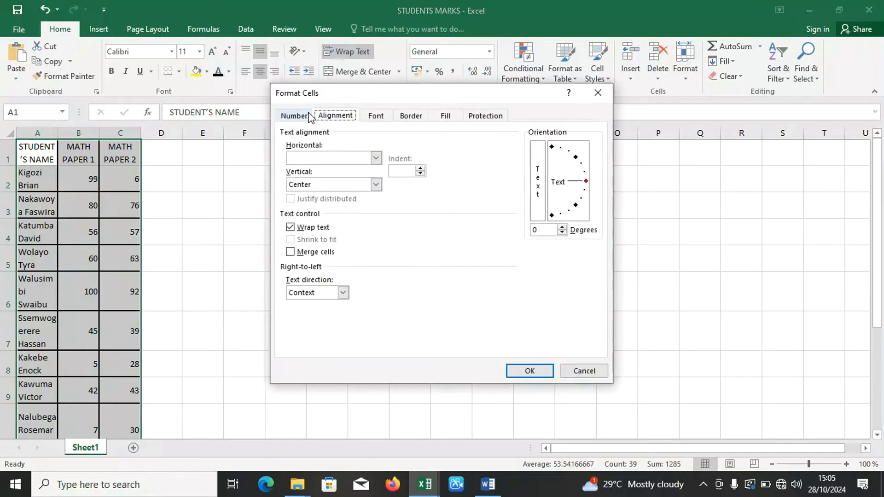
{"action": "left_click", "coordinate": [290, 227]}
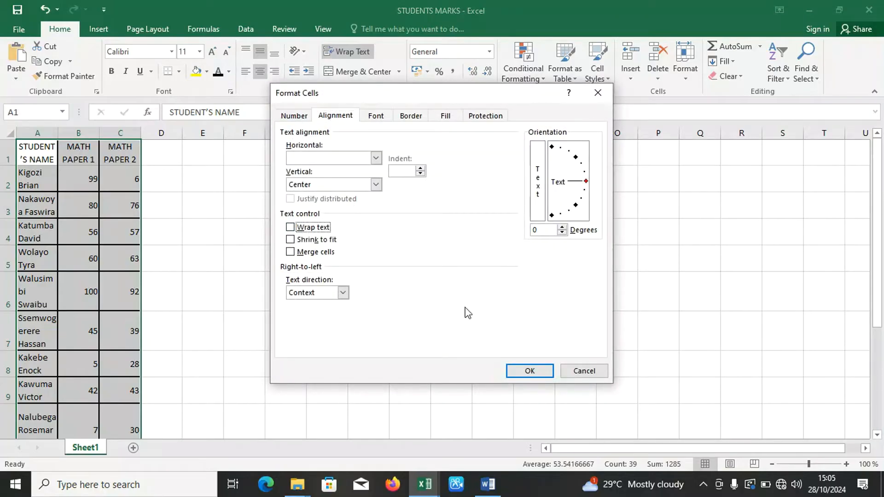
{"action": "left_click", "coordinate": [518, 371]}
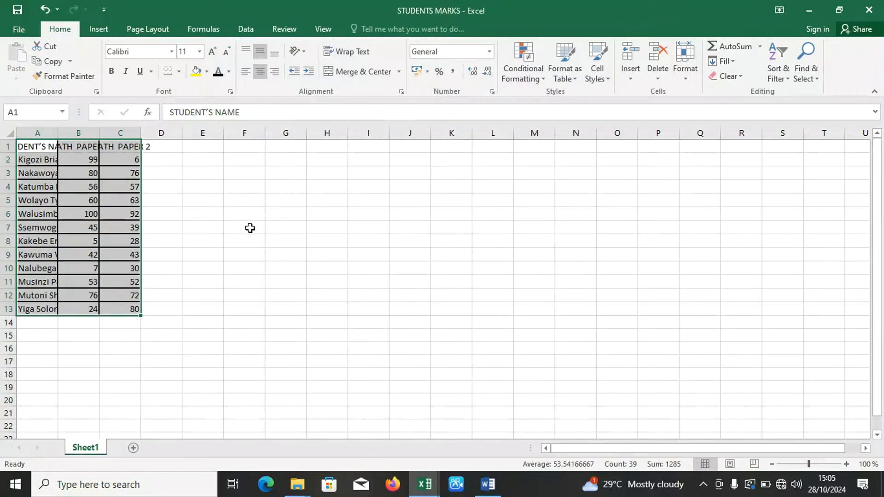
AutoFit columns A, B and C to the student names and the two math paper headings.
{"action": "left_click", "coordinate": [179, 191]}
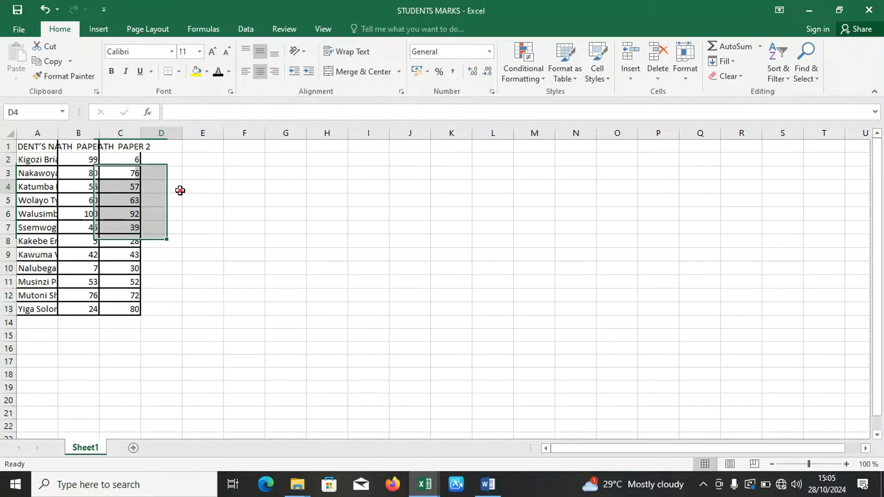
{"action": "double_click", "coordinate": [55, 133]}
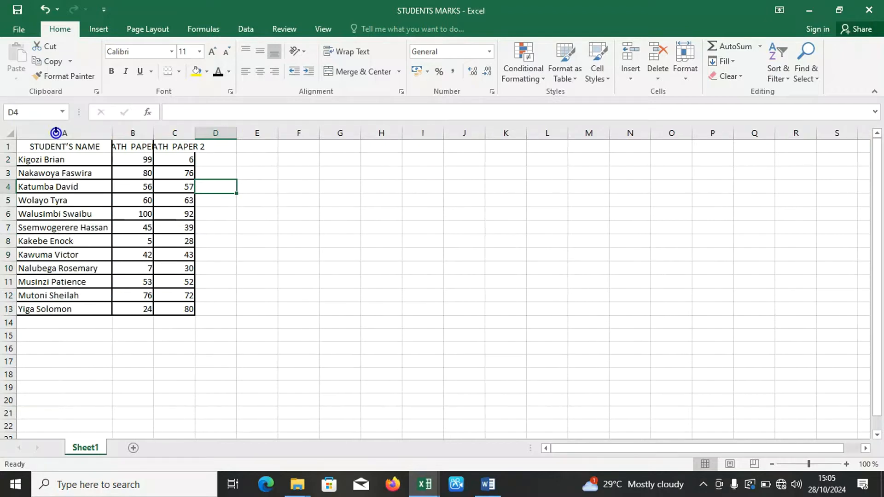
{"action": "double_click", "coordinate": [154, 134]}
{"action": "double_click", "coordinate": [220, 133]}
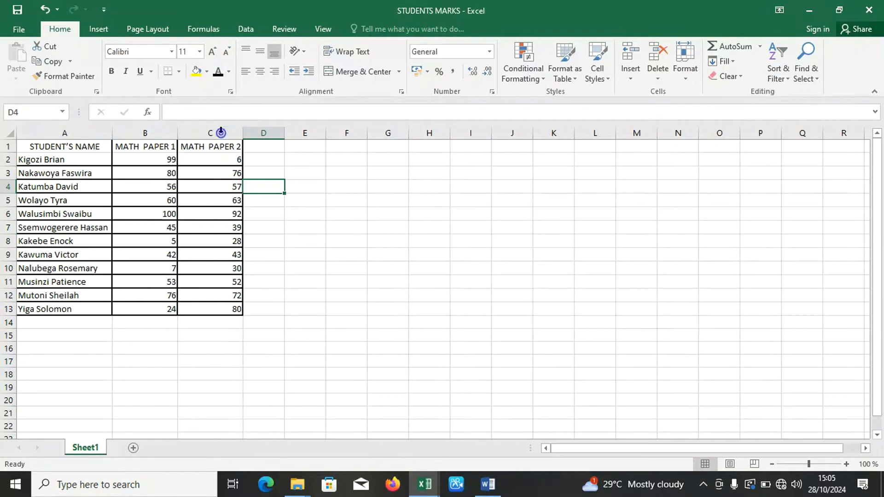
{"action": "left_click", "coordinate": [270, 228]}
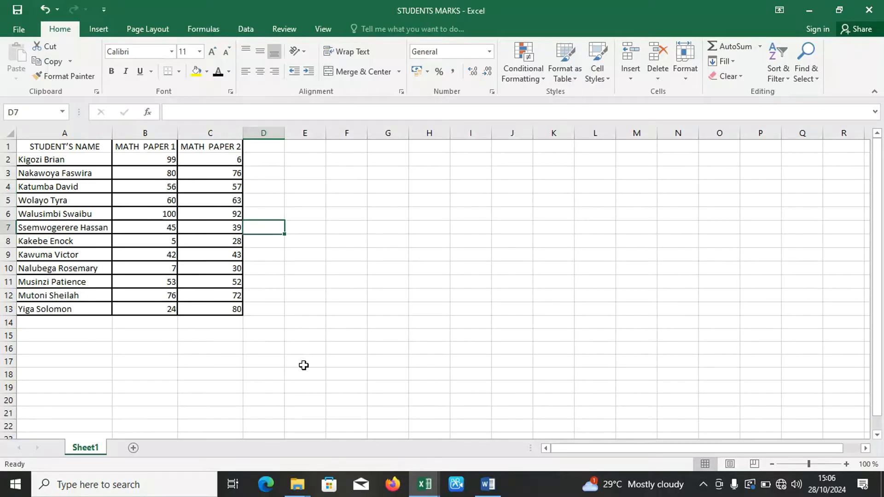
Switch to the LEARN LOGIGAL FUNCTIONS document in Word and review the source marks table.
{"action": "left_click", "coordinate": [488, 484]}
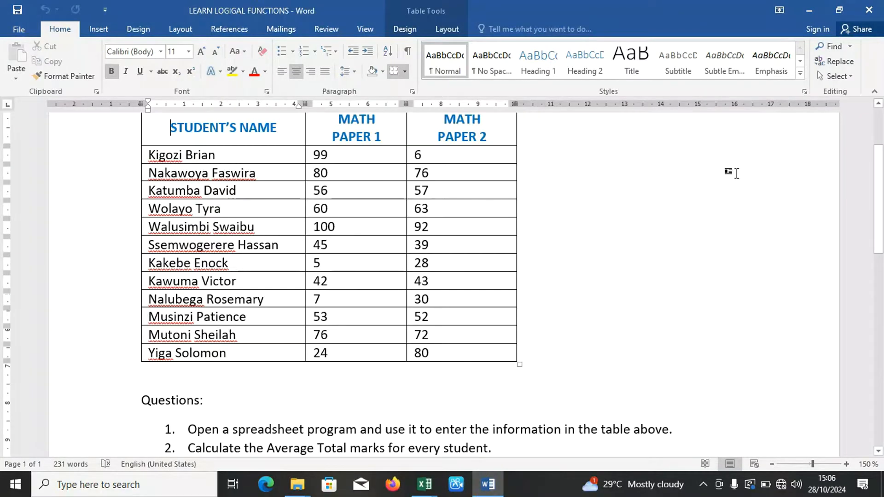
{"action": "left_click_drag", "start_coordinate": [881, 193], "coordinate": [881, 165]}
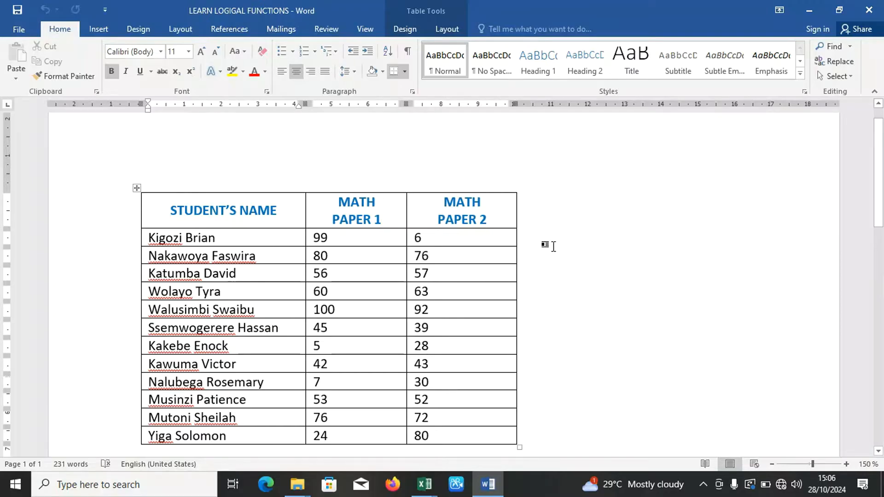
Switch to the STUDENTS MARKS workbook, and give the headings in A1:C1 a darker blue theme font colour and size 14.
{"action": "key", "text": "alt+Tab"}
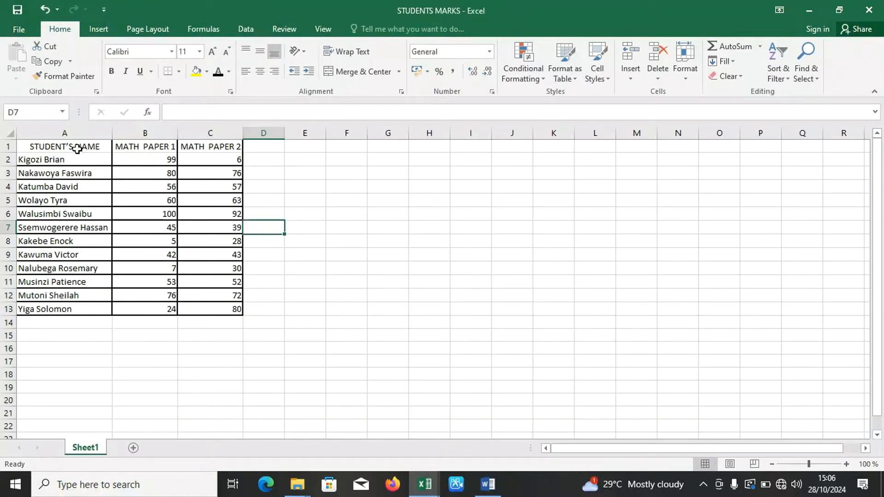
{"action": "left_click_drag", "start_coordinate": [74, 145], "coordinate": [195, 146]}
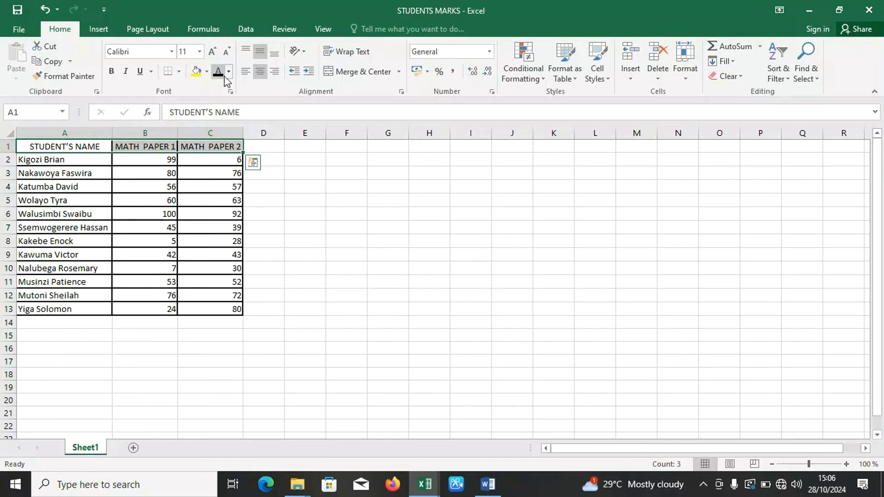
{"action": "left_click", "coordinate": [228, 73]}
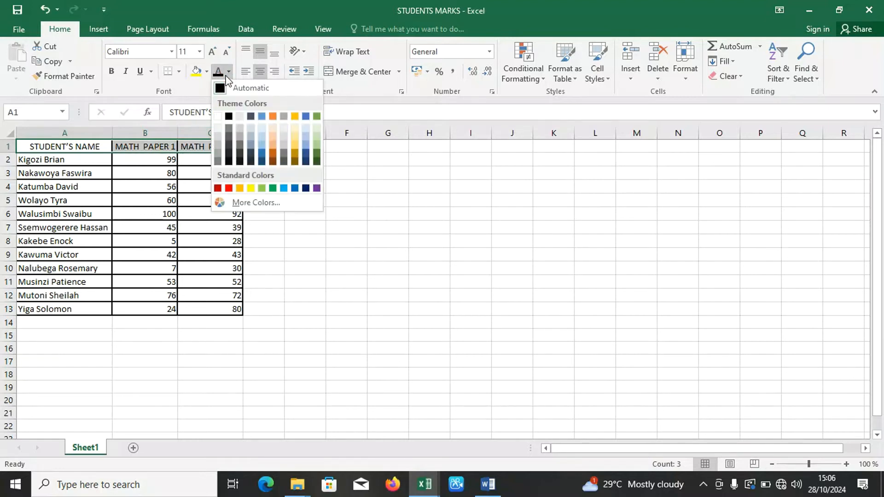
{"action": "left_click", "coordinate": [262, 155]}
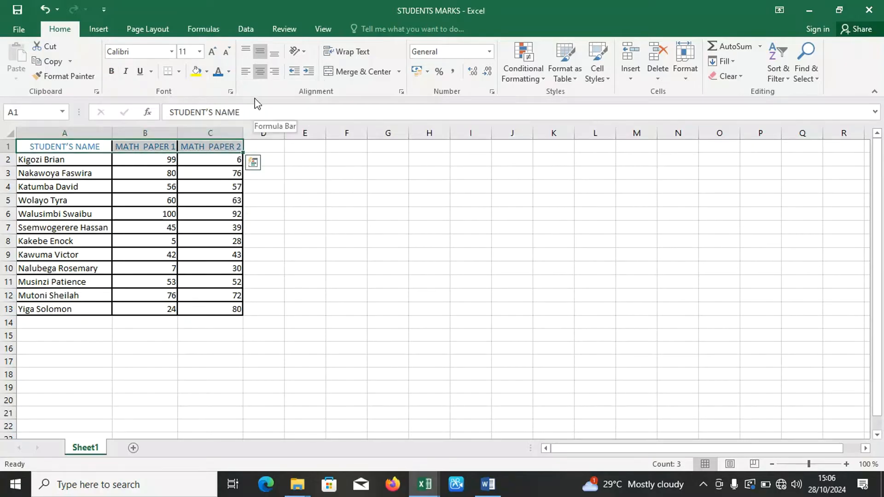
{"action": "left_click", "coordinate": [212, 52]}
{"action": "left_click", "coordinate": [213, 53]}
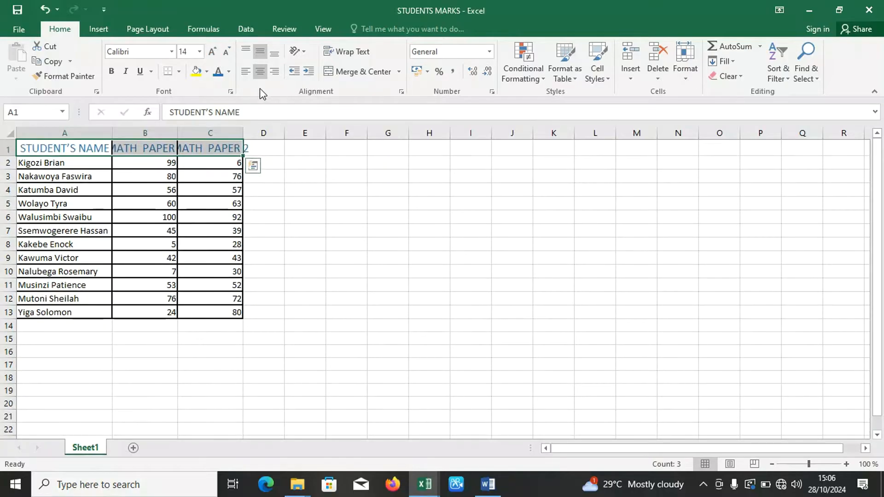
Turn on text wrapping for the three heading cells A1:C1.
{"action": "left_click", "coordinate": [402, 90]}
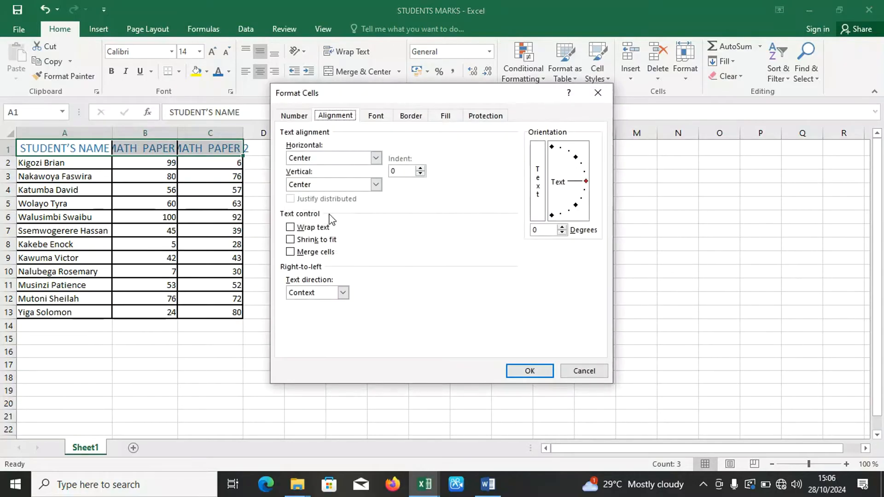
{"action": "left_click", "coordinate": [290, 228]}
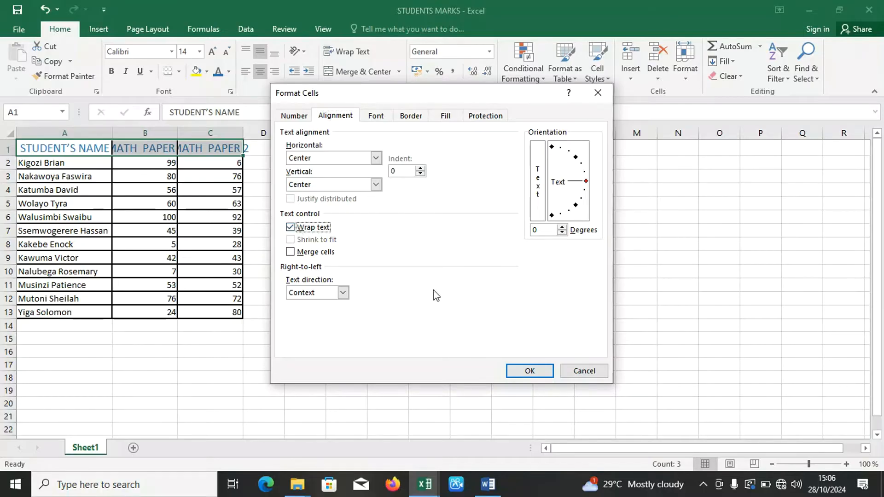
{"action": "left_click", "coordinate": [530, 371]}
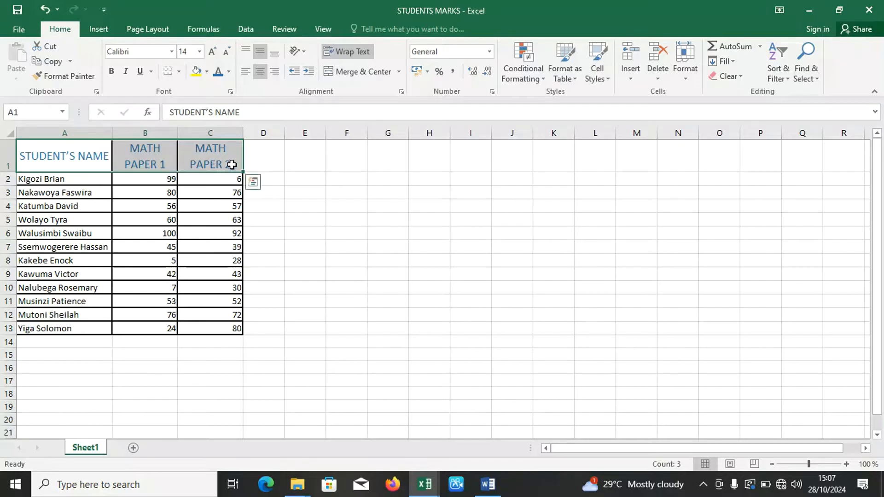
{"action": "left_click", "coordinate": [278, 203]}
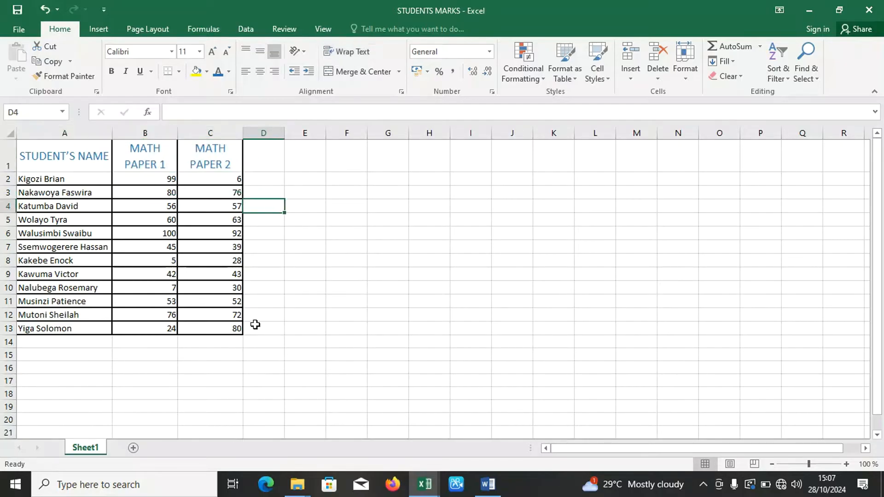
Check the marks table in Word, and close the NG SUPPORT workbook with its changes saved, leaving STUDENTS MARKS open.
{"action": "left_click", "coordinate": [477, 487]}
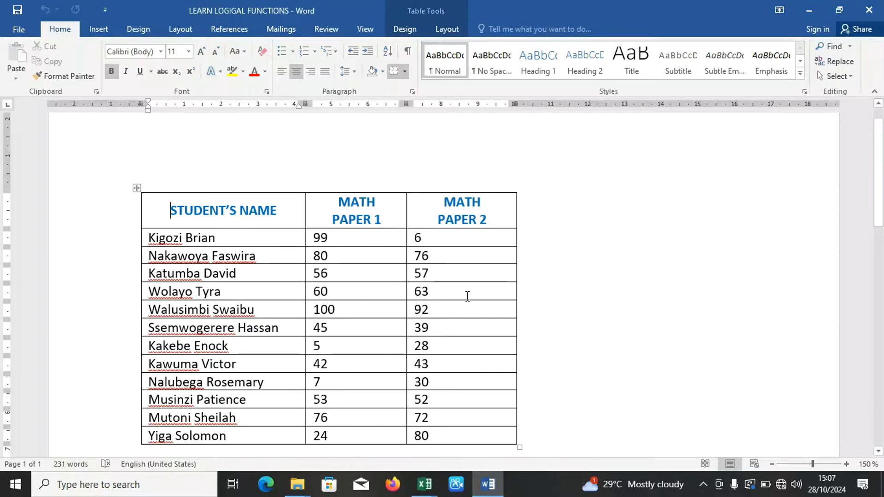
{"action": "mouse_move", "coordinate": [419, 484]}
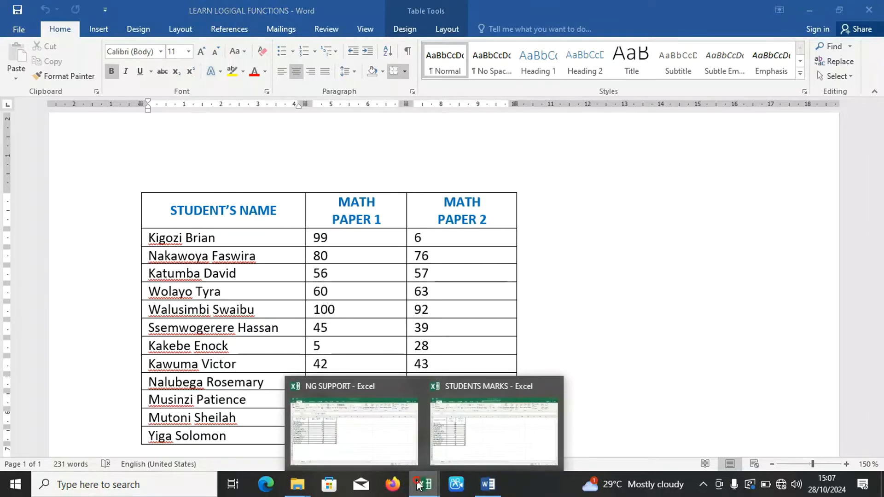
{"action": "left_click", "coordinate": [449, 434]}
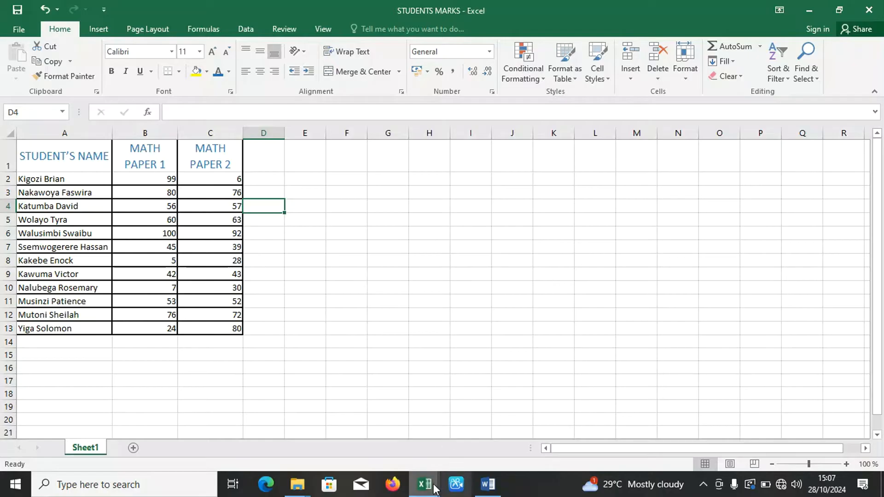
{"action": "mouse_move", "coordinate": [421, 483]}
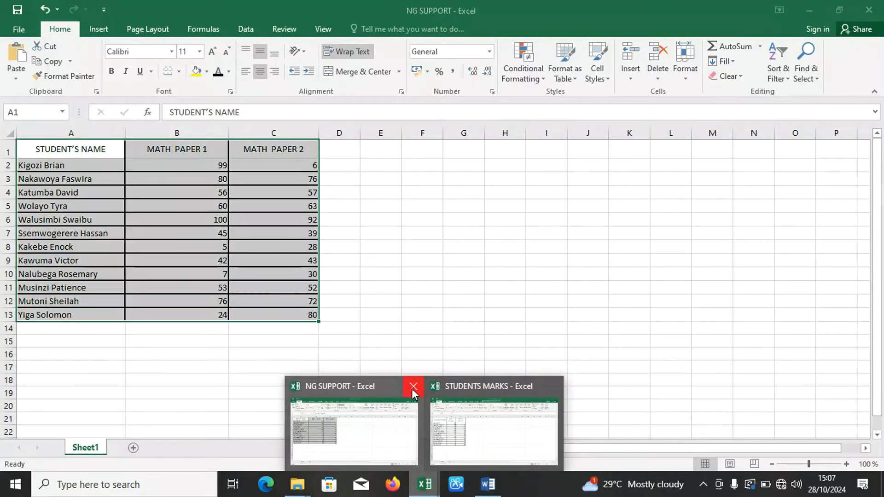
{"action": "left_click", "coordinate": [412, 390]}
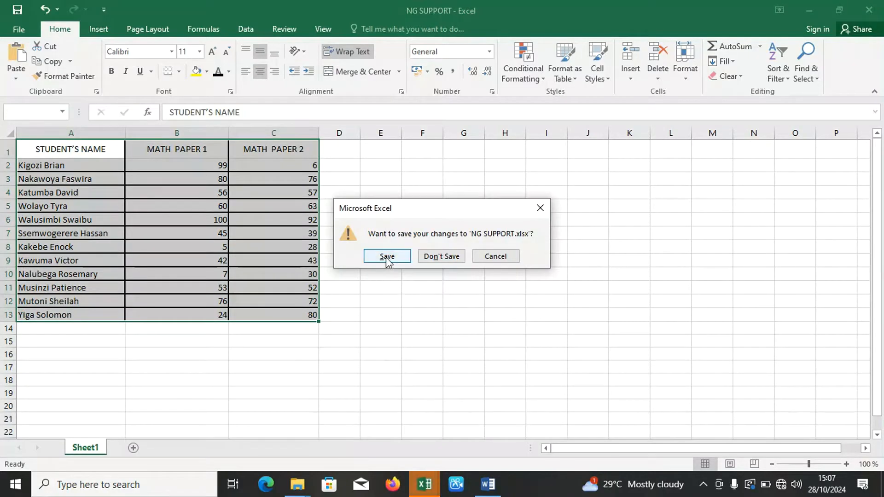
{"action": "left_click", "coordinate": [402, 257]}
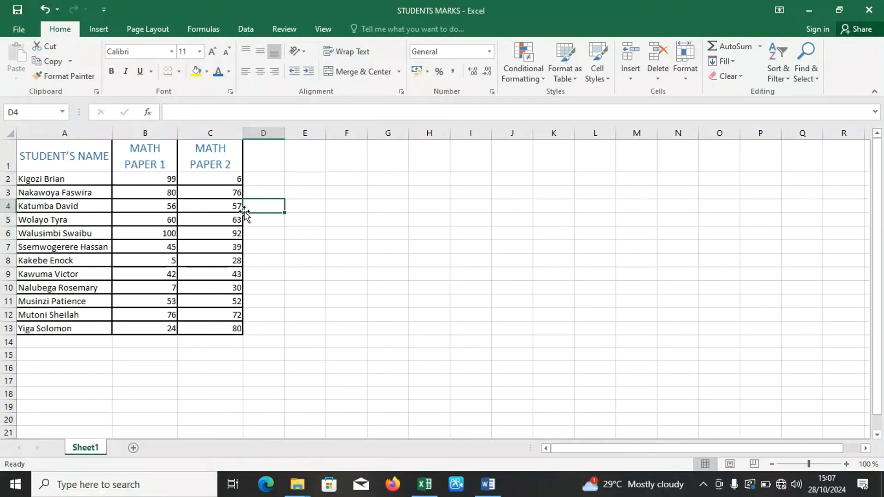
{"action": "left_click", "coordinate": [216, 219]}
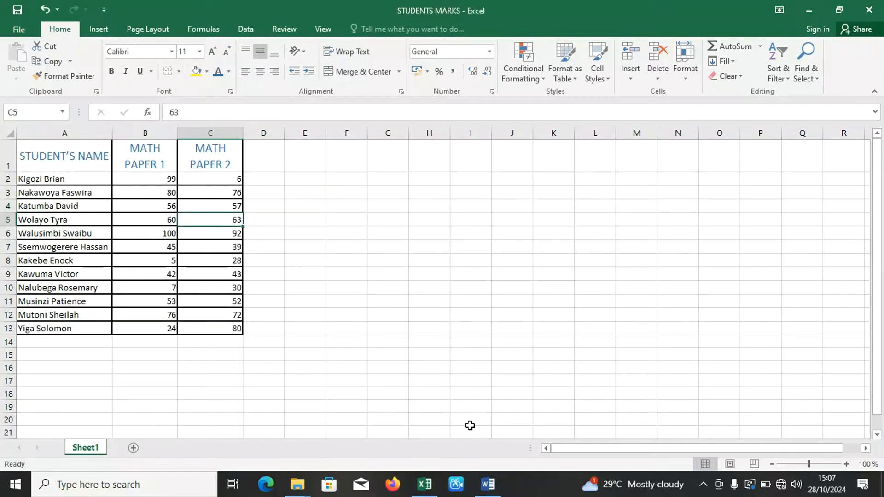
Switch to the LEARN LOGIGAL FUNCTIONS document in Word and read the question on average total marks.
{"action": "key", "text": "alt+Tab"}
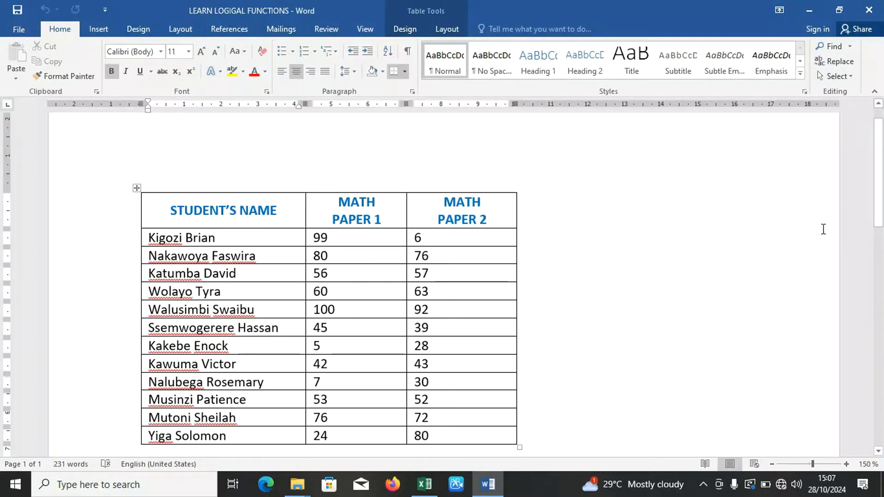
{"action": "left_click", "coordinate": [879, 189]}
{"action": "left_click_drag", "start_coordinate": [879, 190], "coordinate": [883, 239]}
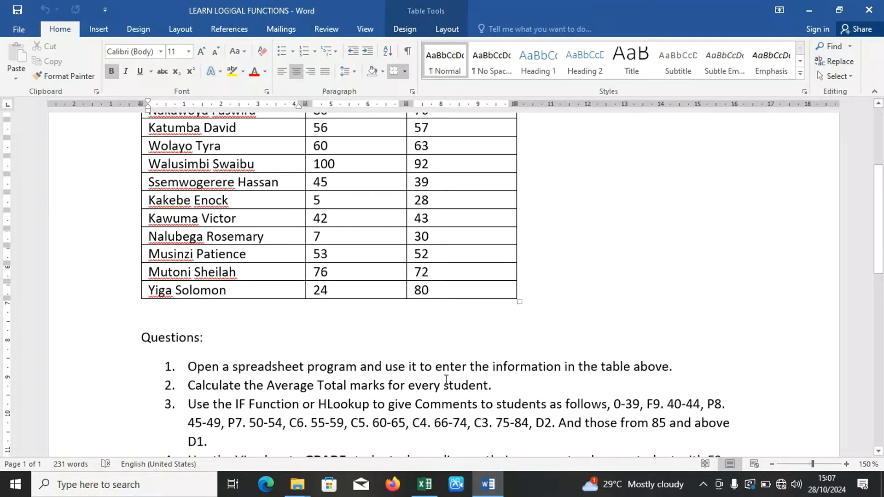
Enter the heading AVERAGE TOTAL MARKS in D1 of STUDENTS MARKS and widen column D to fit it on two lines.
{"action": "left_click", "coordinate": [424, 485]}
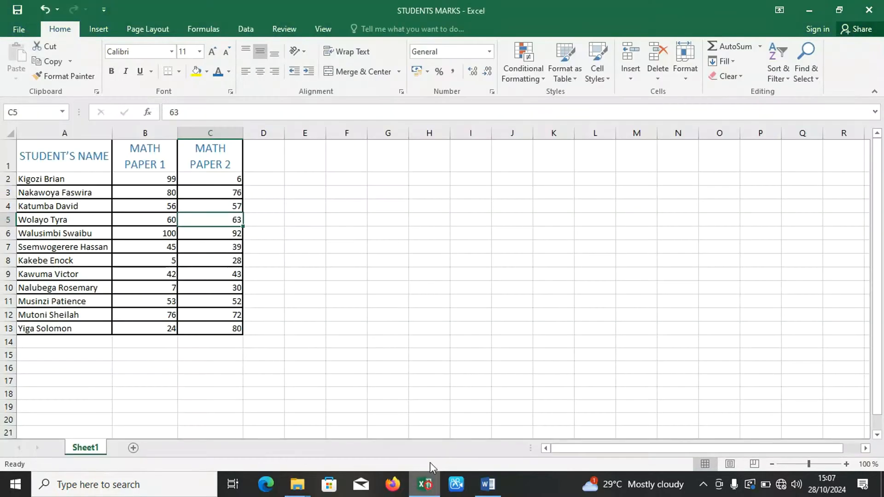
{"action": "left_click", "coordinate": [263, 165]}
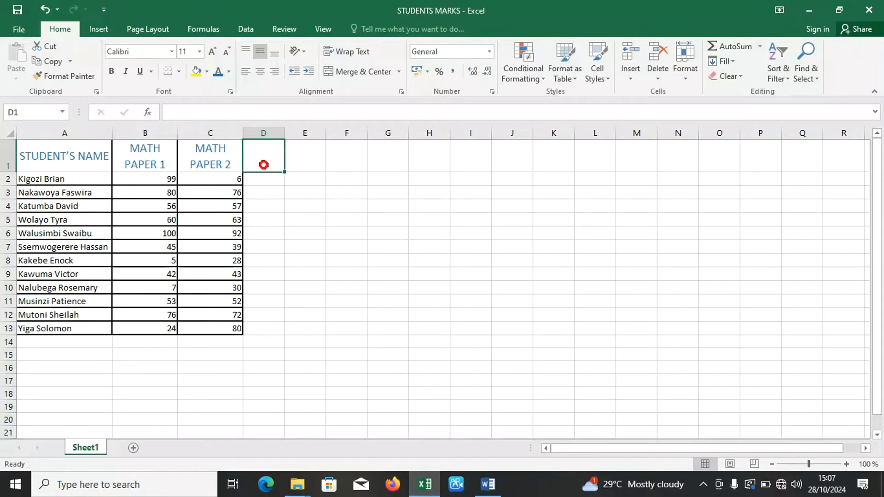
{"action": "type", "text": "AVE"}
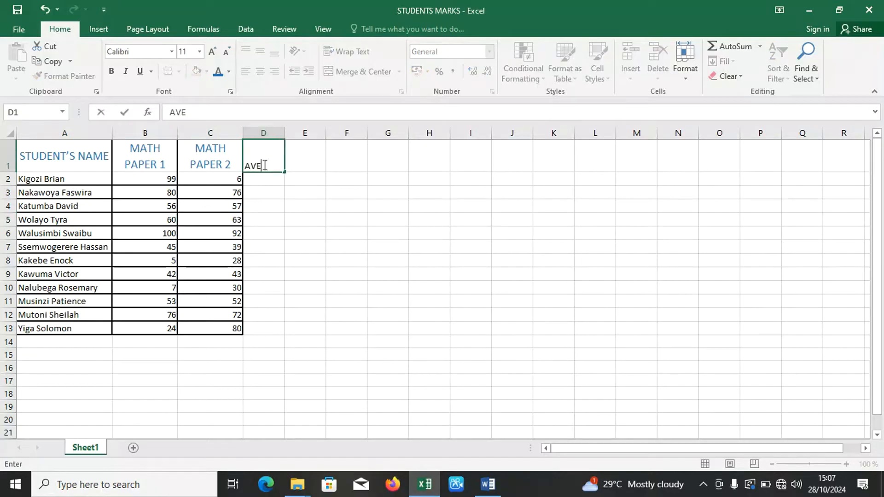
{"action": "type", "text": "RAGE TA"}
{"action": "key", "text": "BackSpace"}
{"action": "type", "text": "OTAK"}
{"action": "key", "text": "BackSpace"}
{"action": "type", "text": "L MARKS"}
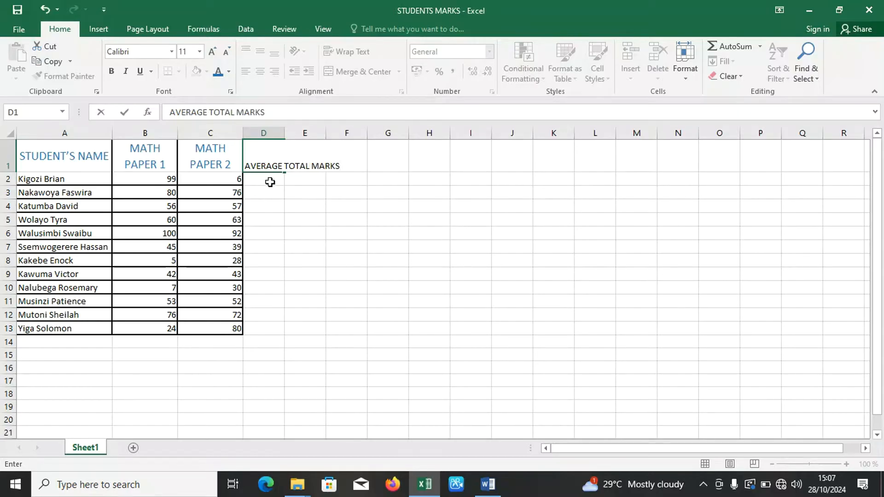
{"action": "left_click", "coordinate": [271, 182]}
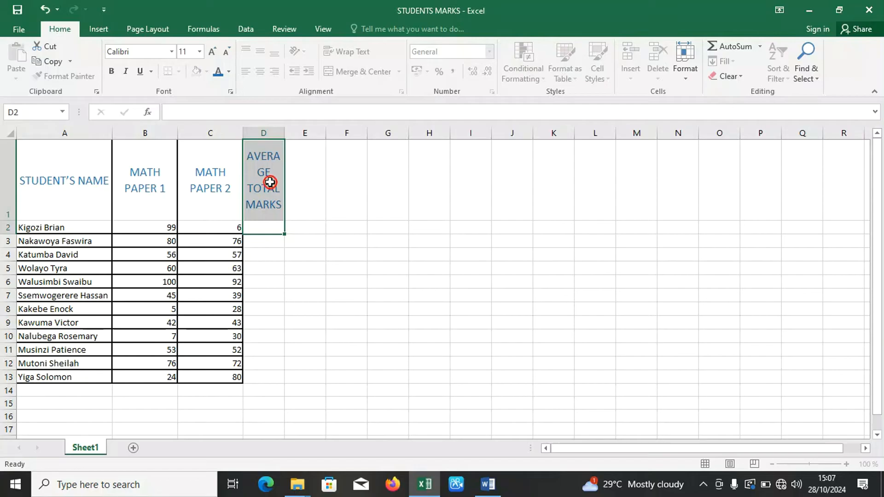
{"action": "left_click", "coordinate": [263, 241]}
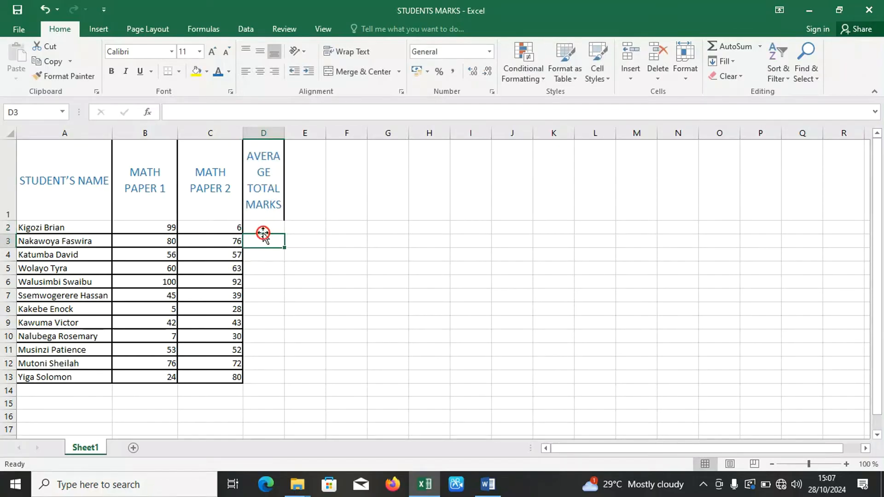
{"action": "left_click_drag", "start_coordinate": [284, 133], "coordinate": [322, 131]}
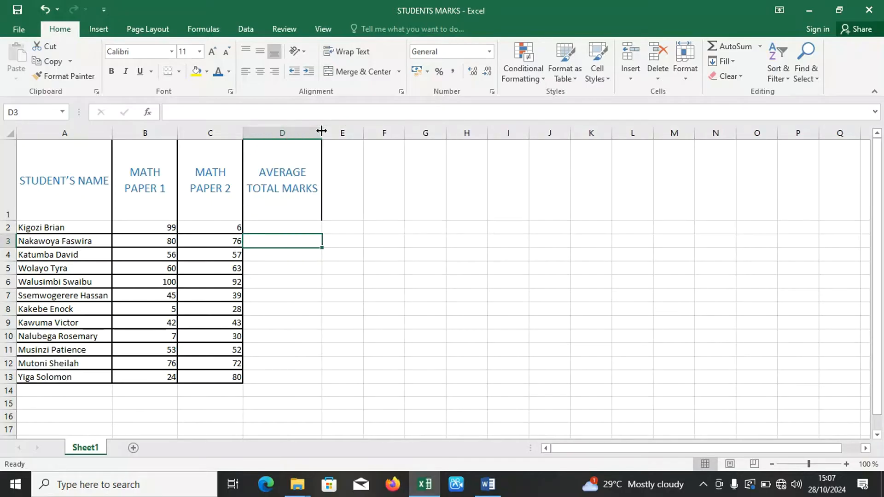
Calculate the average of B2:C2 in D2 with the AVERAGE function and fill the formula down to D13.
{"action": "left_click", "coordinate": [273, 225]}
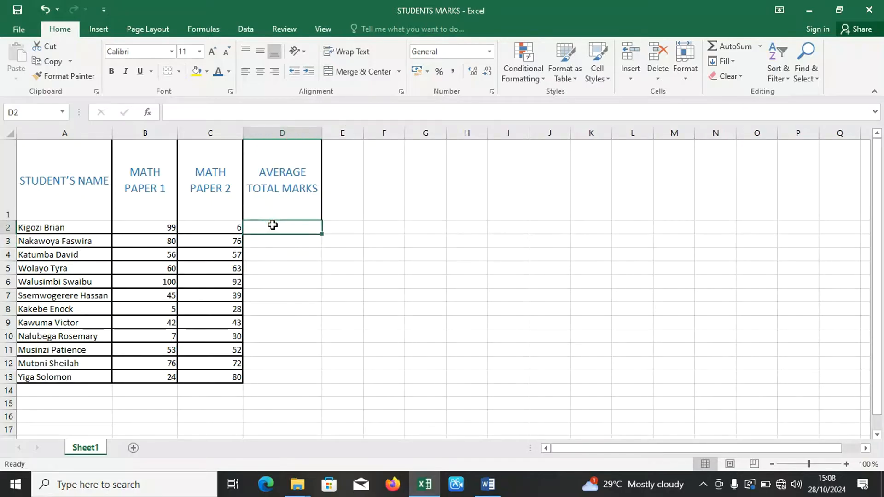
{"action": "type", "text": "="}
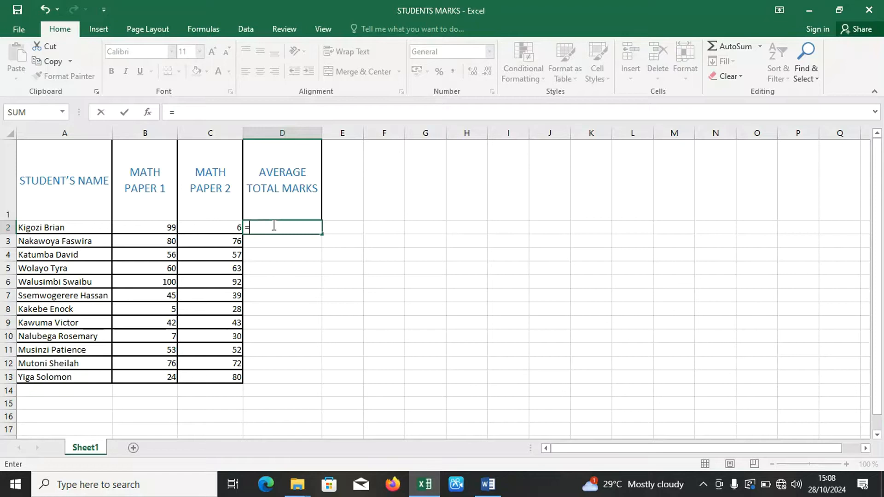
{"action": "left_click", "coordinate": [148, 119]}
{"action": "left_click", "coordinate": [353, 222]}
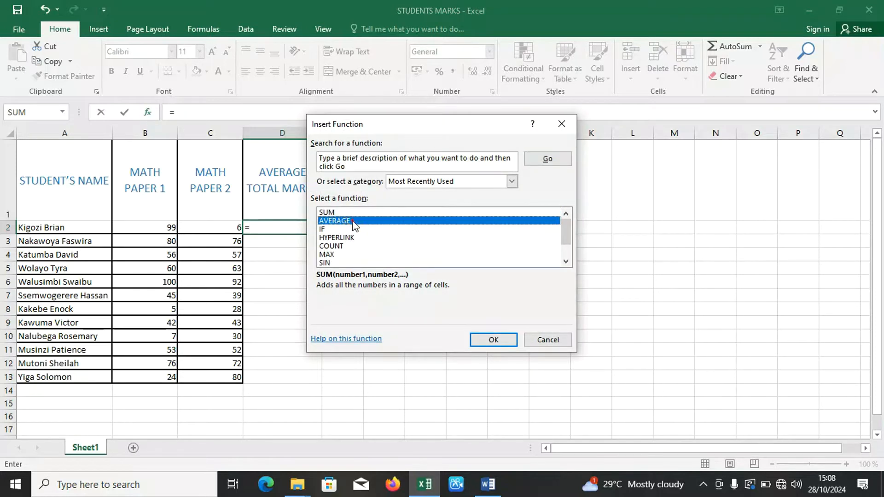
{"action": "left_click", "coordinate": [497, 344]}
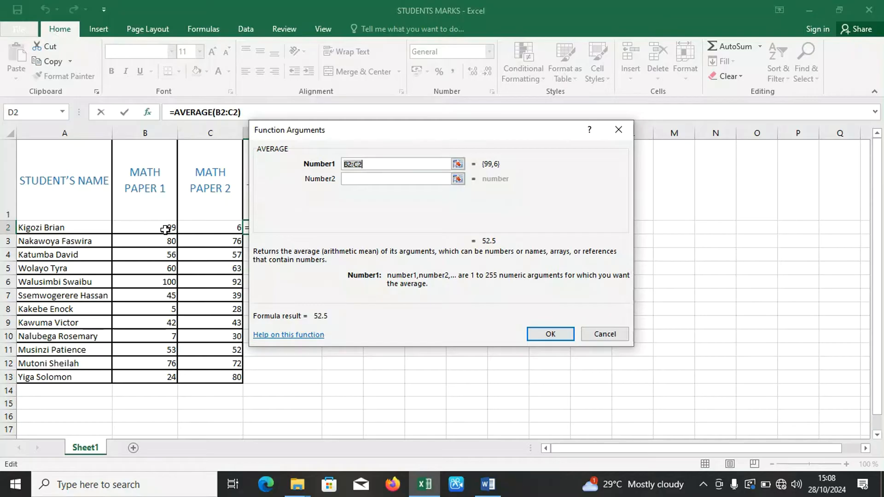
{"action": "left_click_drag", "start_coordinate": [162, 230], "coordinate": [185, 229]}
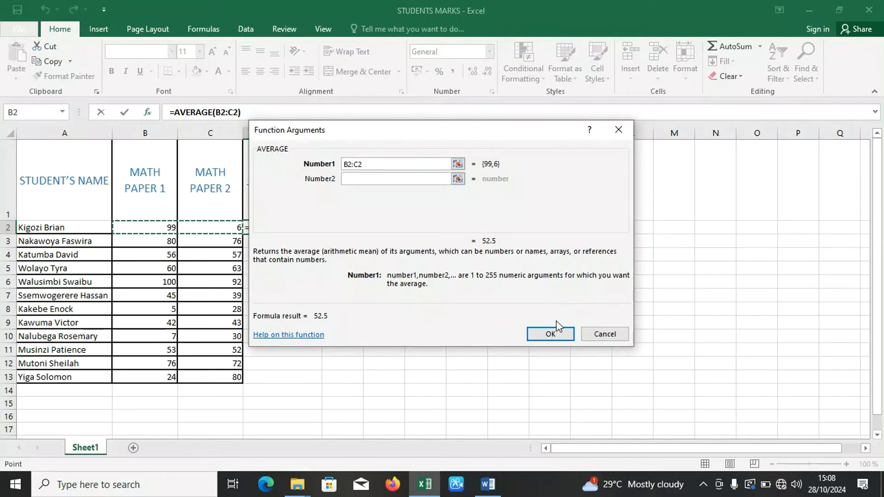
{"action": "left_click", "coordinate": [551, 335]}
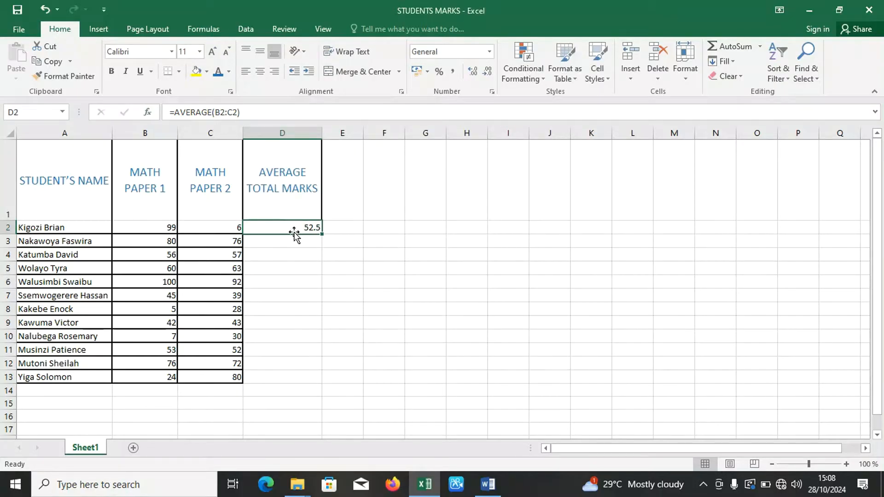
{"action": "double_click", "coordinate": [322, 235]}
{"action": "left_click", "coordinate": [355, 228]}
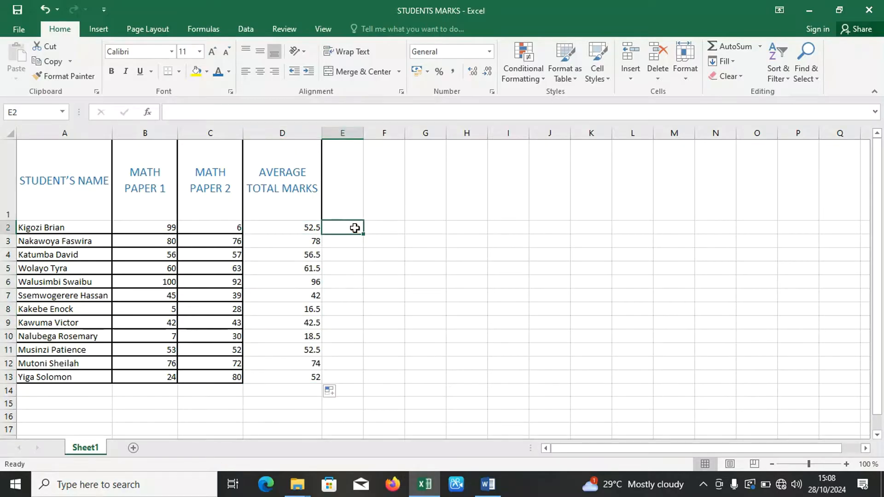
Switch to the Word assignment and examine question 3 on giving comments by mark range, highlighting its full text.
{"action": "key", "text": "alt+Tab"}
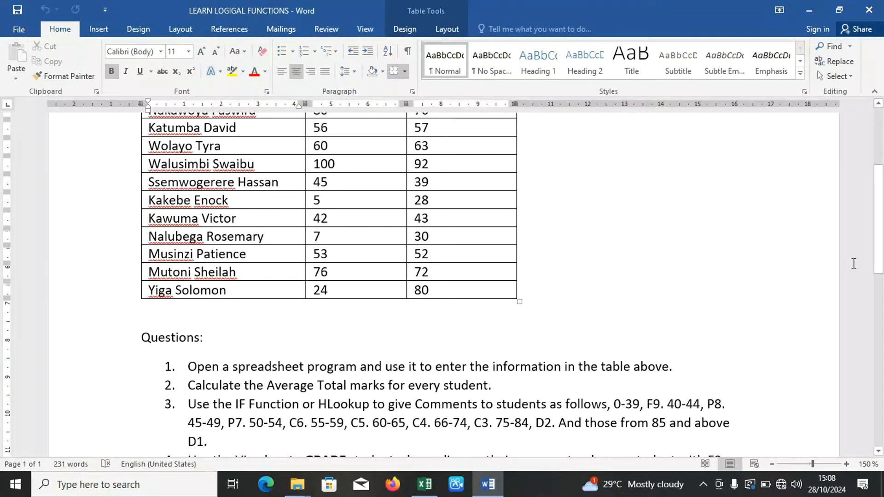
{"action": "left_click_drag", "start_coordinate": [876, 262], "coordinate": [874, 300]}
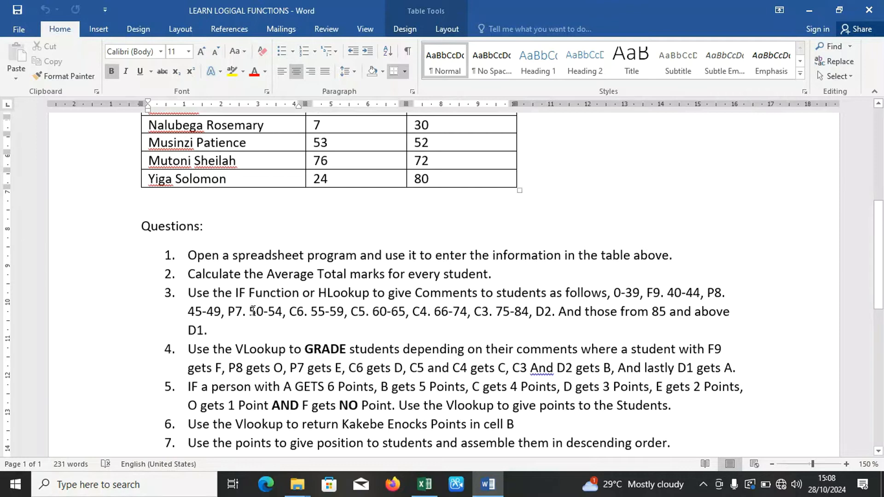
{"action": "left_click_drag", "start_coordinate": [183, 293], "coordinate": [249, 335]}
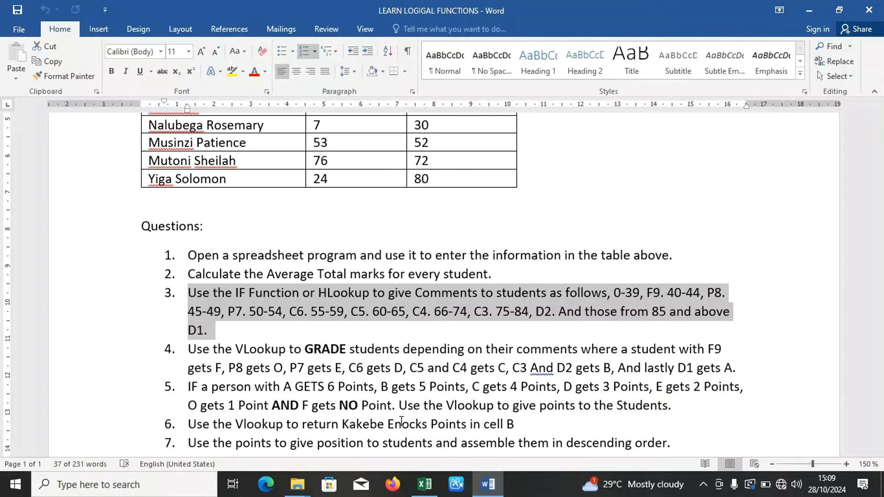
Switch back to the STUDENTS MARKS workbook in Excel and enter the headings LOWER in G15 and HIGHER in H15.
{"action": "key", "text": "alt+Tab"}
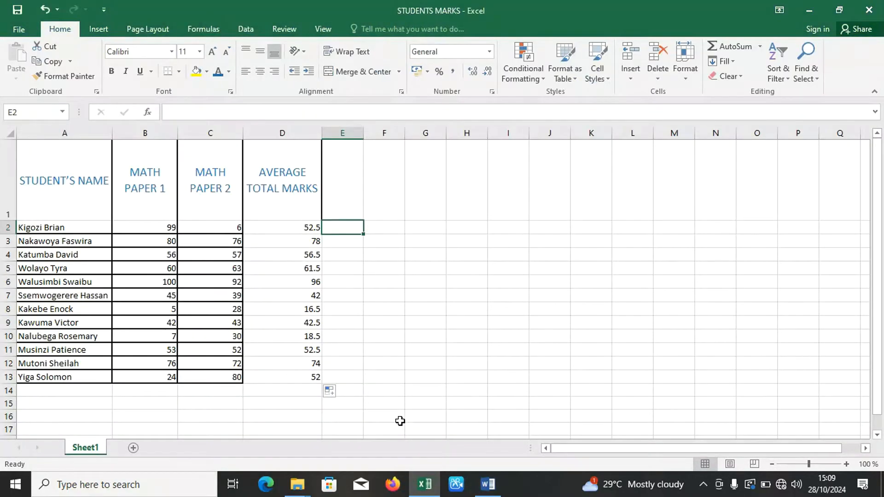
{"action": "left_click", "coordinate": [407, 405]}
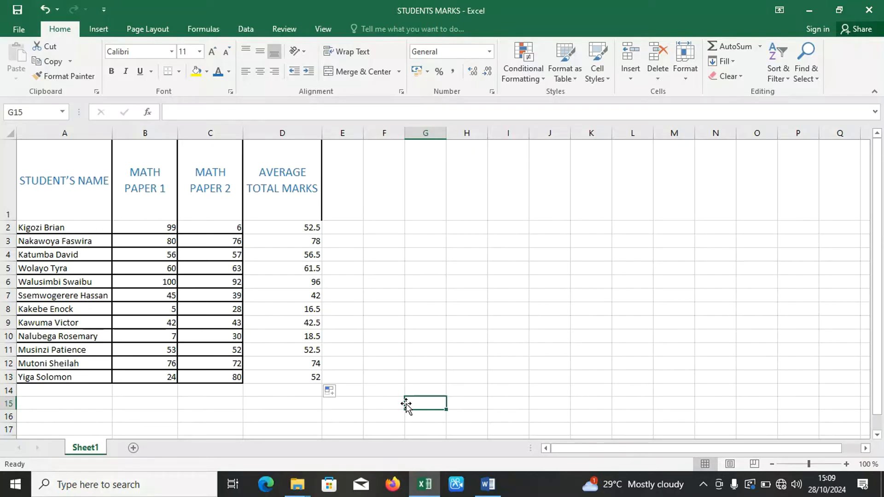
{"action": "type", "text": "LO"}
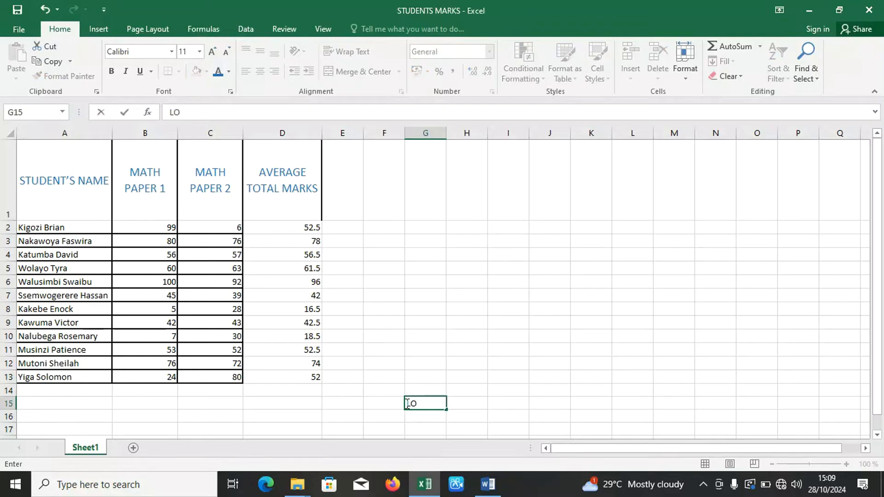
{"action": "type", "text": "WER"}
{"action": "left_click", "coordinate": [468, 403]}
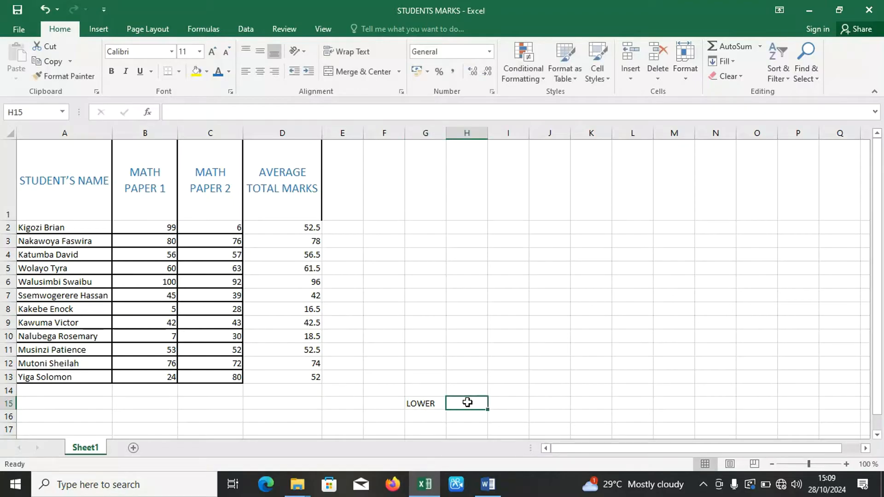
{"action": "type", "text": "HIGHER"}
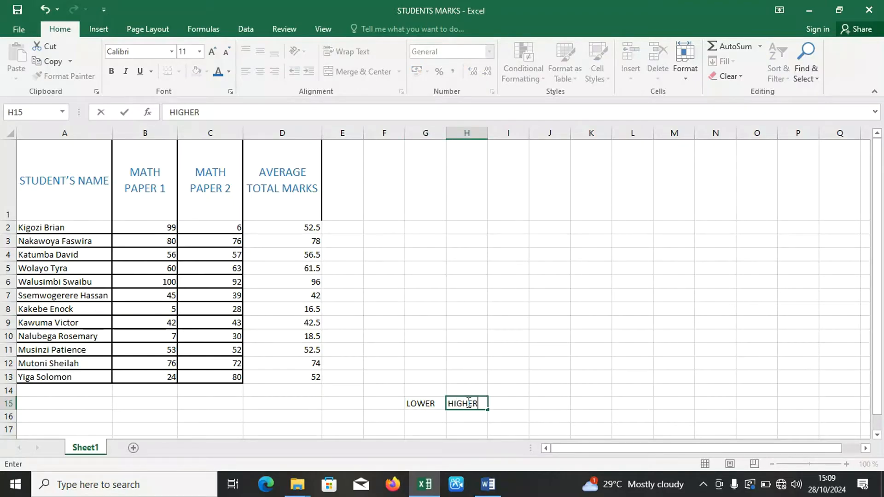
Enter the mark ranges 0 to 39 and 40 to 44 in G16:H17 under LOWER and HIGHER.
{"action": "left_click", "coordinate": [424, 417]}
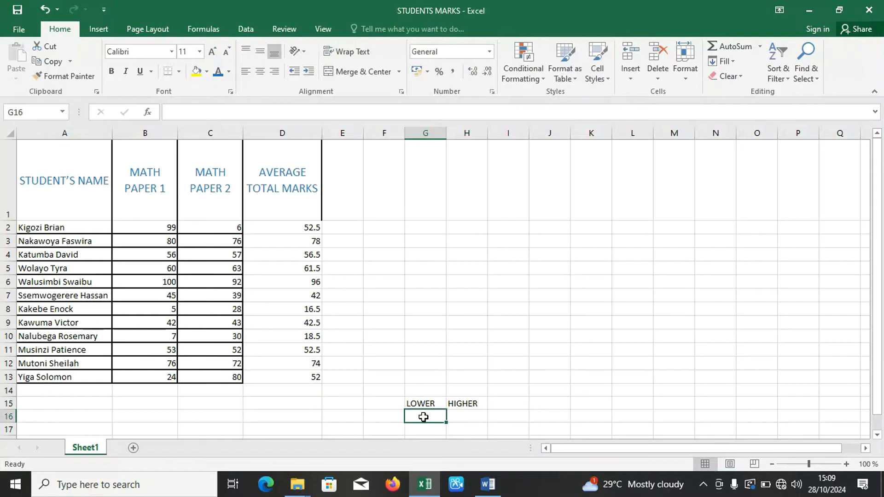
{"action": "type", "text": "0"}
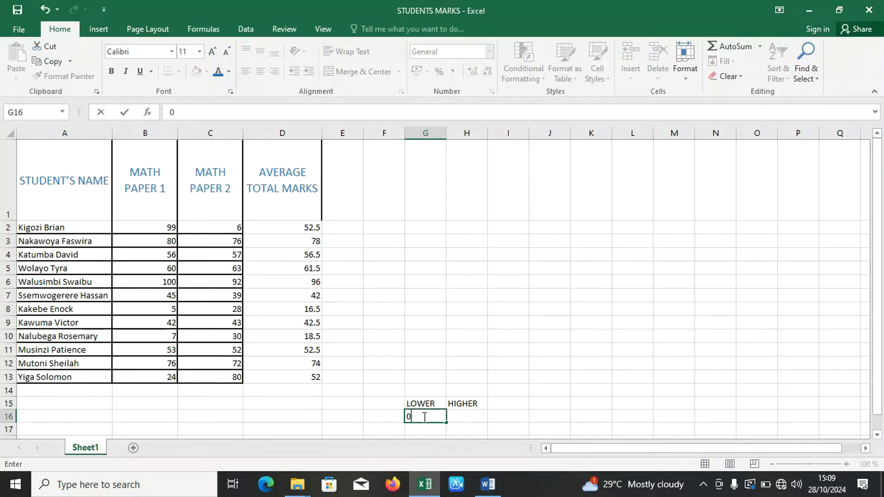
{"action": "type", "text": "39"}
{"action": "key", "text": "BackSpace"}
{"action": "key", "text": "BackSpace"}
{"action": "key", "text": "Tab"}
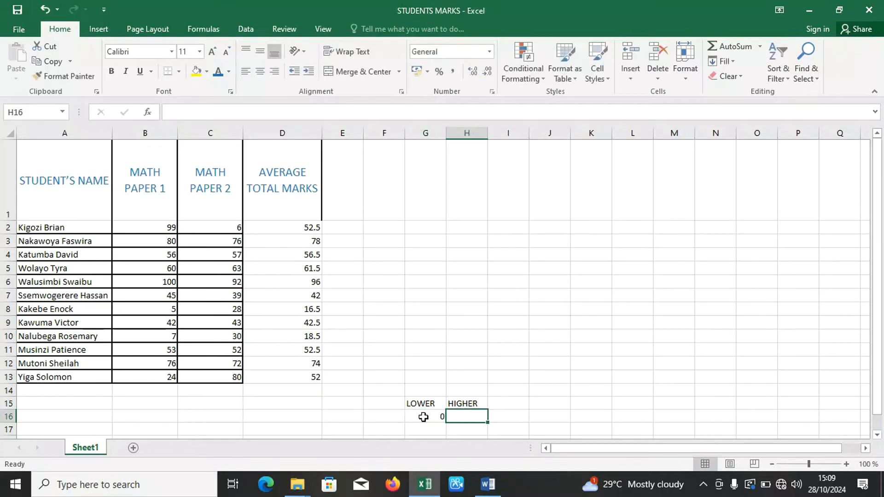
{"action": "type", "text": "39"}
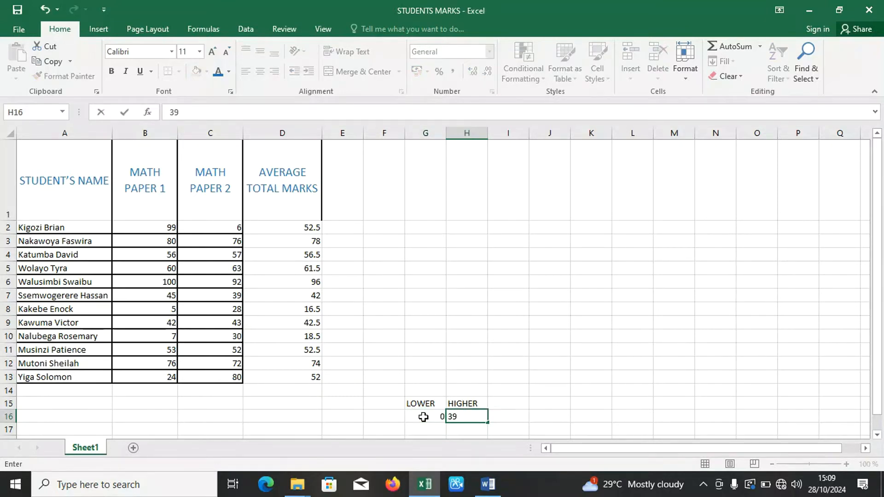
{"action": "key", "text": "Return"}
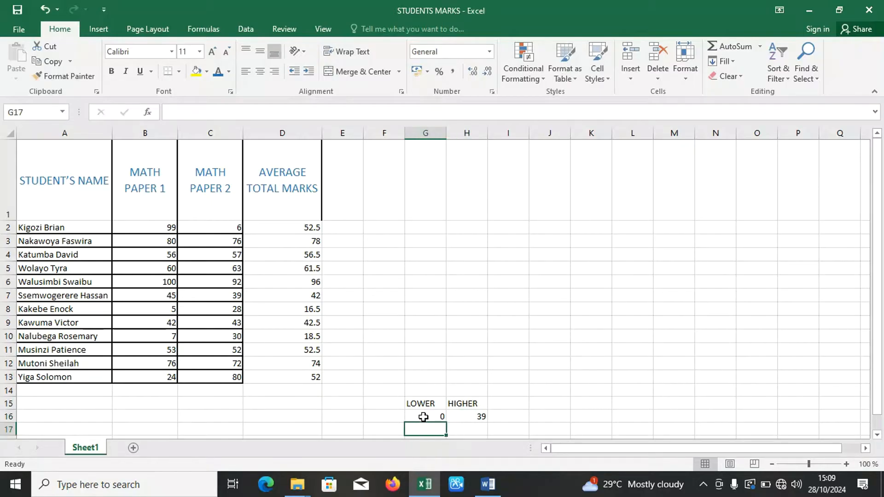
{"action": "type", "text": "40"}
{"action": "key", "text": "Tab"}
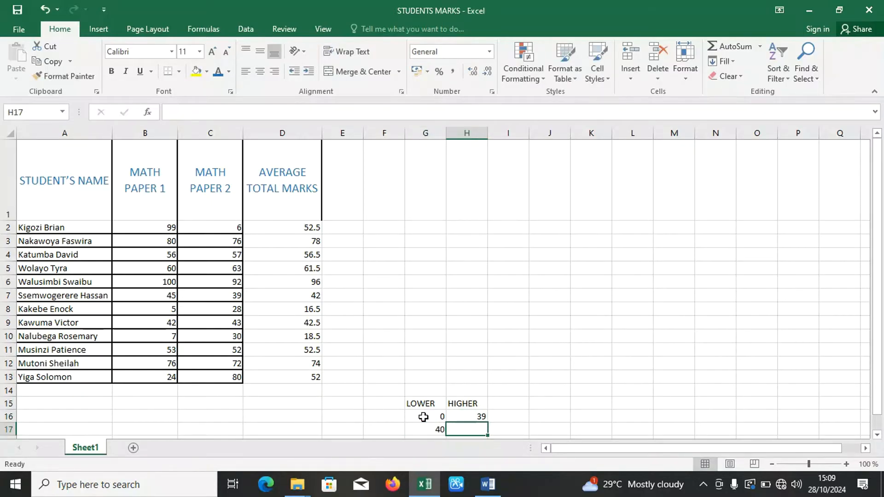
{"action": "type", "text": "44"}
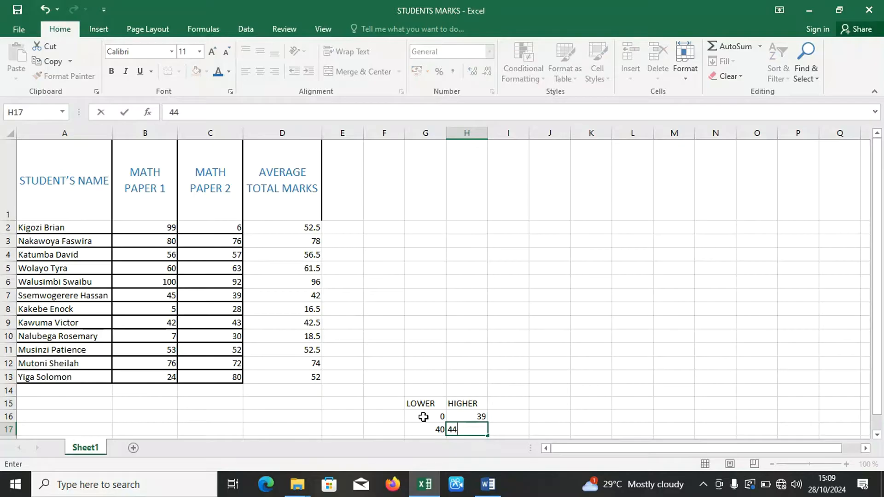
{"action": "key", "text": "Return"}
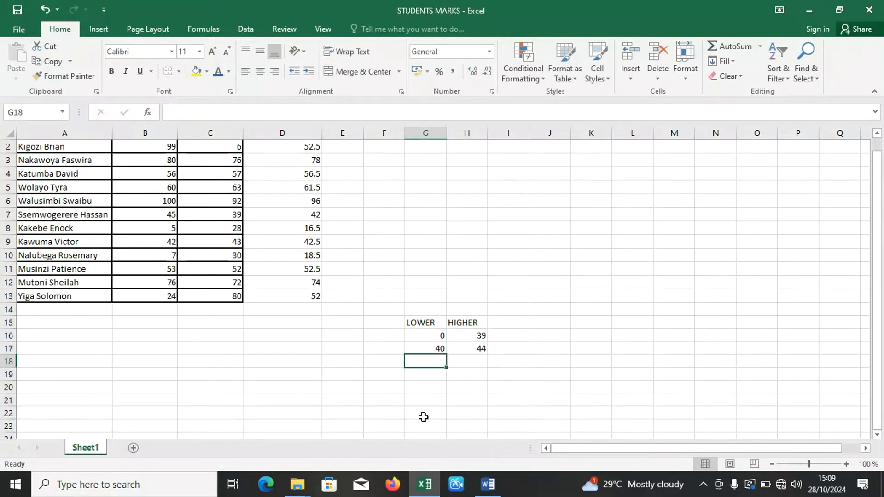
Enter the mark ranges 45 to 49 and 50 to 54 in G18:H19.
{"action": "type", "text": "45"}
{"action": "key", "text": "Tab"}
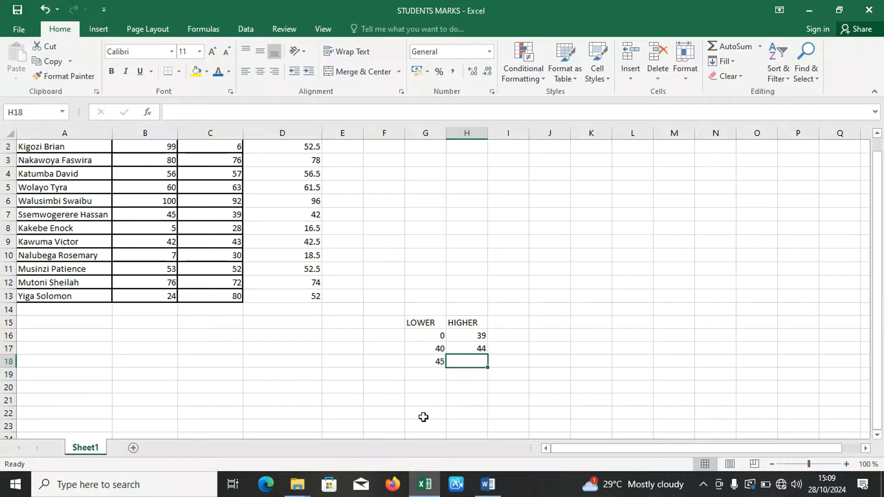
{"action": "type", "text": "49"}
{"action": "key", "text": "Return"}
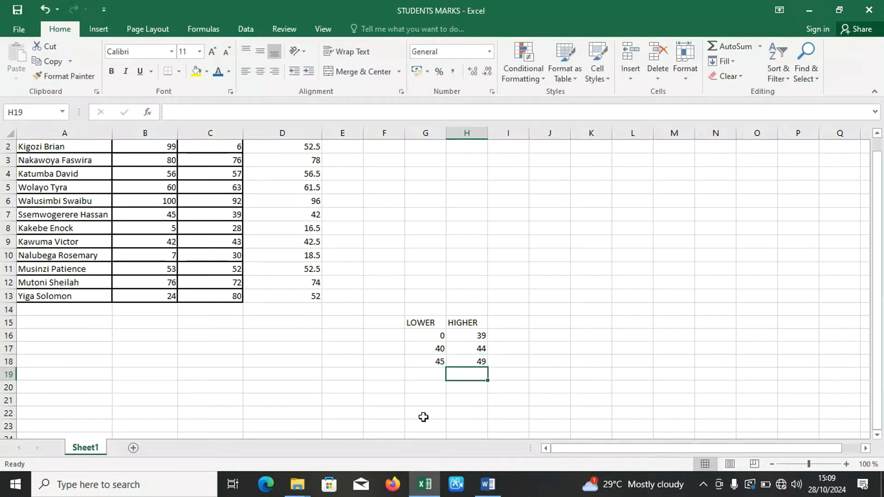
{"action": "type", "text": "50"}
{"action": "key", "text": "Tab"}
{"action": "type", "text": "54"}
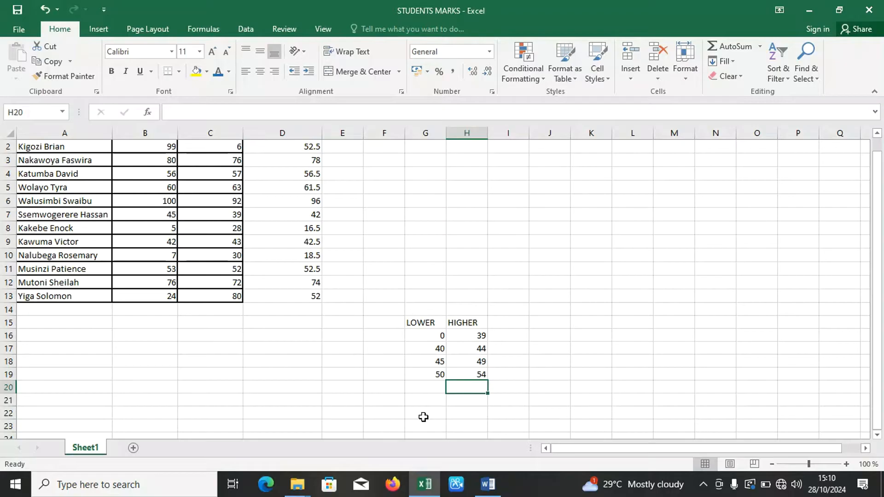
Enter the mark ranges 55 to 59 and 60 to 65 in G20:H21.
{"action": "key", "text": "Left"}
{"action": "type", "text": "55"}
{"action": "key", "text": "Tab"}
{"action": "type", "text": "59"}
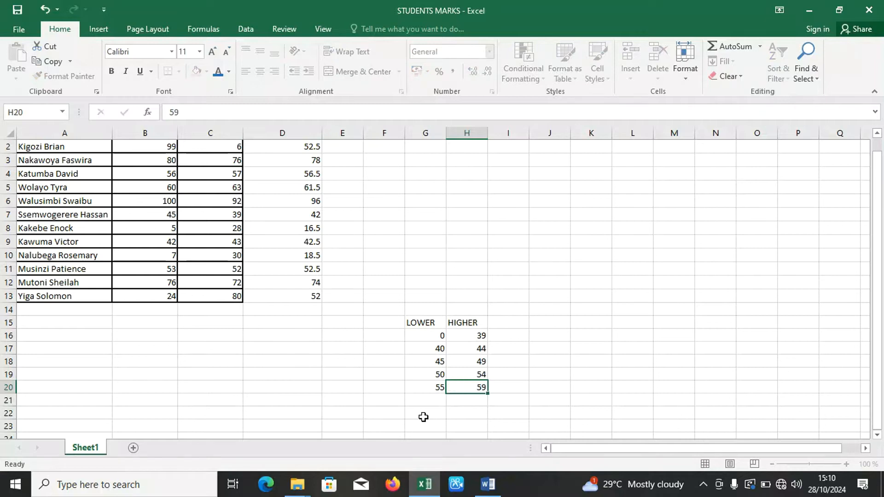
{"action": "key", "text": "Return"}
{"action": "type", "text": "60"}
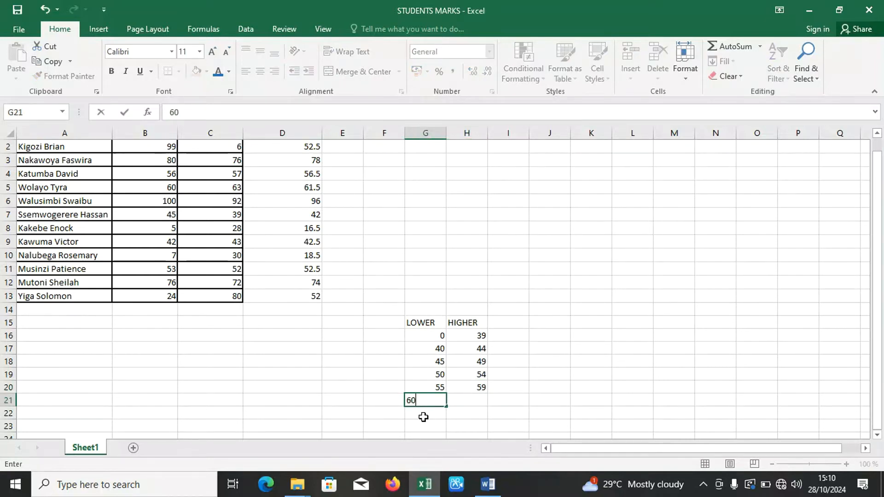
{"action": "key", "text": "Tab"}
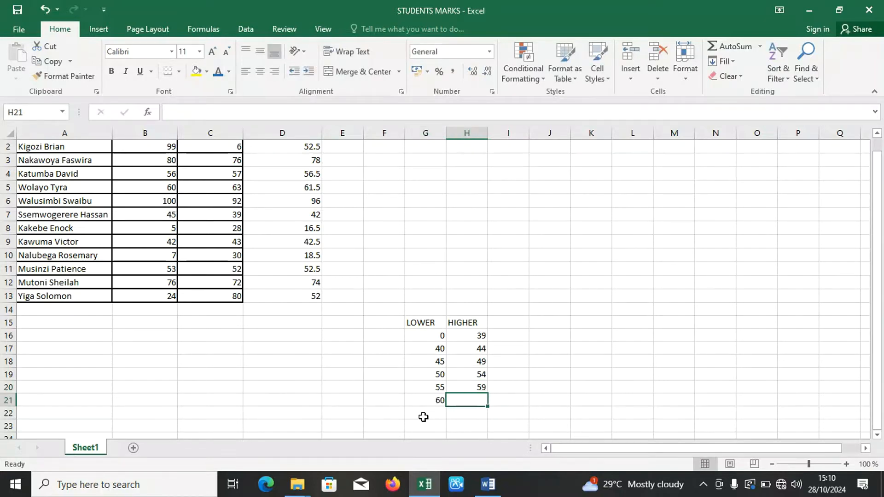
{"action": "type", "text": "6"}
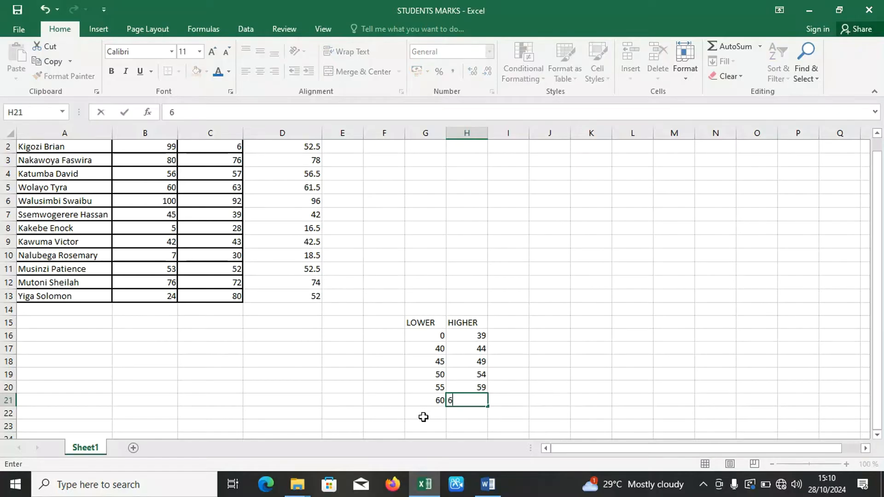
{"action": "type", "text": "5"}
Enter the mark ranges 66 to 74 and 75 to 84 in G22:H23.
{"action": "left_click", "coordinate": [423, 417]}
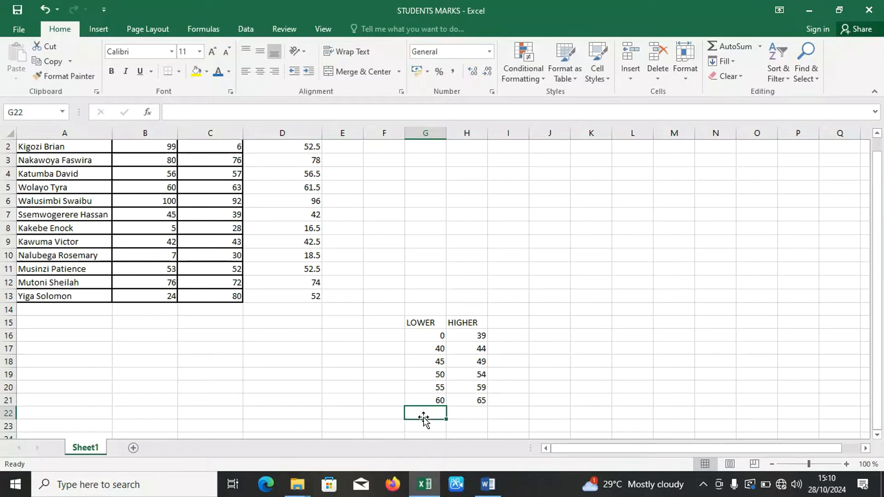
{"action": "type", "text": "66"}
{"action": "key", "text": "Tab"}
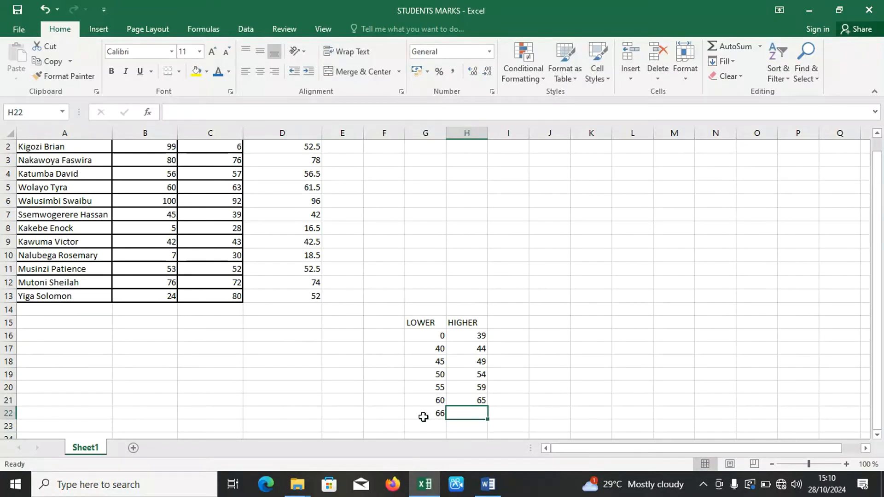
{"action": "type", "text": "74"}
{"action": "key", "text": "Return"}
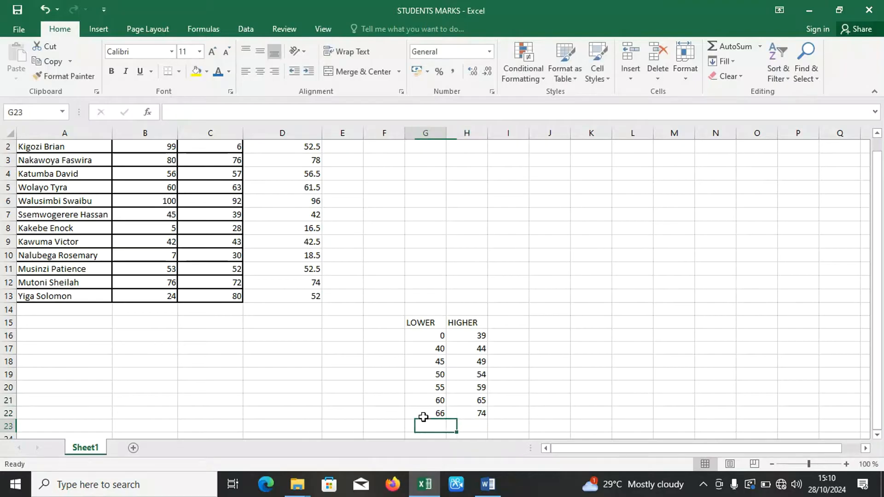
{"action": "type", "text": "75"}
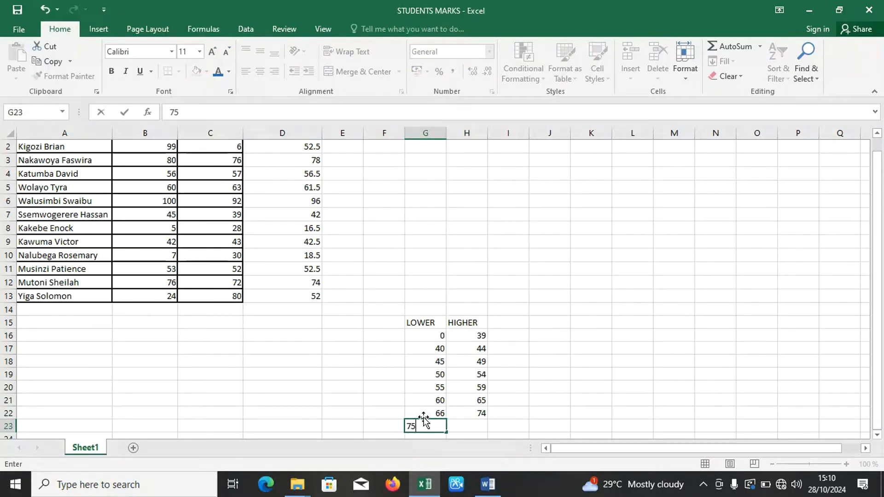
{"action": "key", "text": "Tab"}
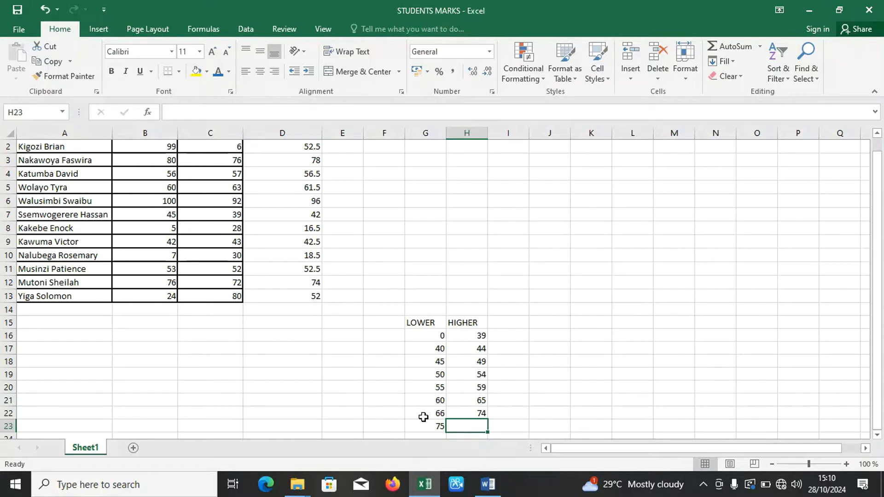
{"action": "type", "text": "84"}
{"action": "key", "text": "Return"}
Complete the LOWER and HIGHER table with the mark range 85 to 100 in G24:H24.
{"action": "left_click", "coordinate": [424, 420]}
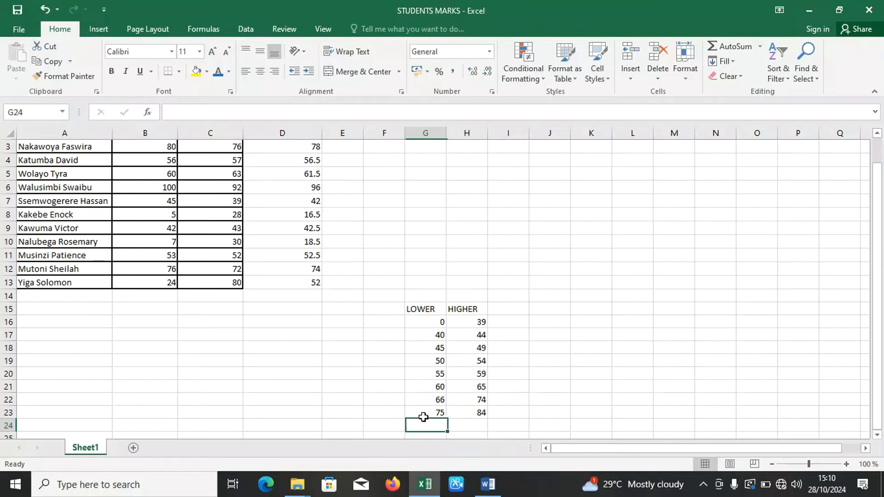
{"action": "type", "text": "8"}
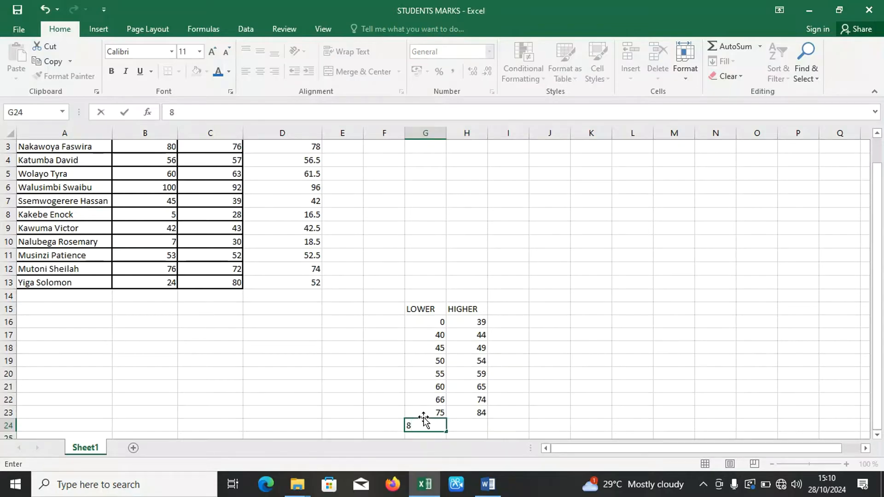
{"action": "type", "text": "5"}
{"action": "key", "text": "Tab"}
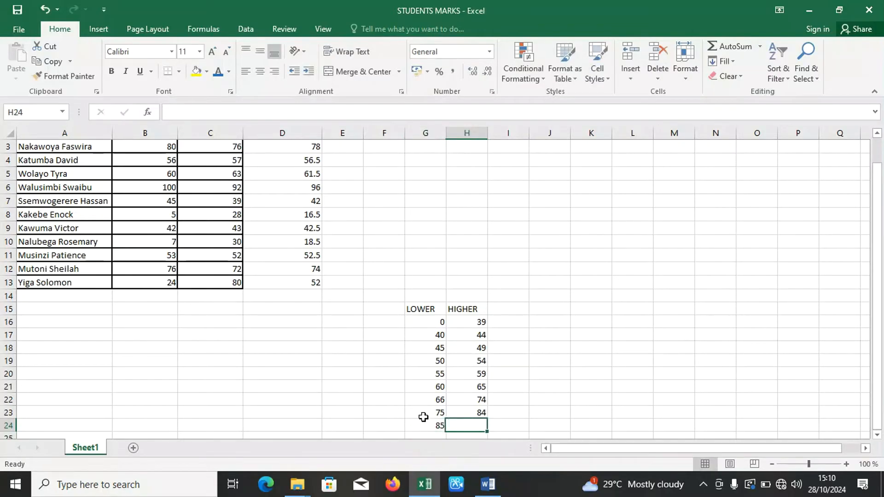
{"action": "type", "text": "100"}
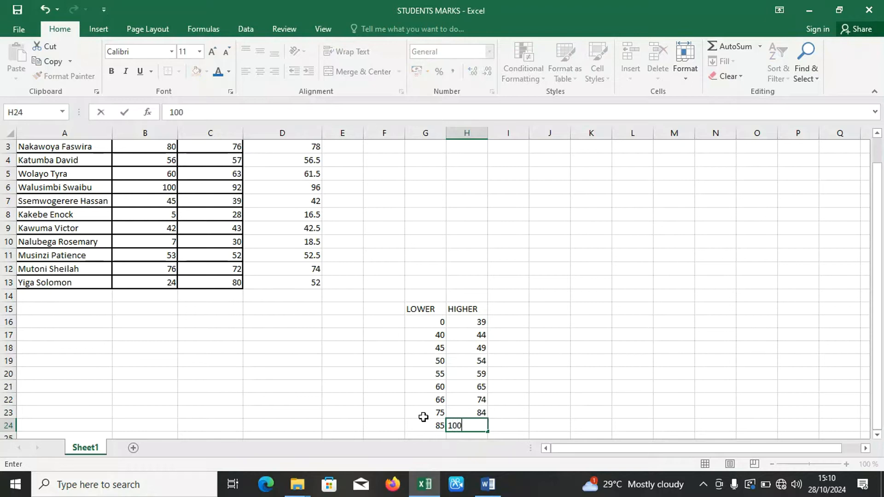
{"action": "key", "text": "Up"}
{"action": "key", "text": "Up"}
{"action": "key", "text": "Up"}
{"action": "key", "text": "Up"}
{"action": "key", "text": "Up"}
{"action": "key", "text": "Up"}
{"action": "key", "text": "Up"}
{"action": "key", "text": "Up"}
{"action": "key", "text": "Up"}
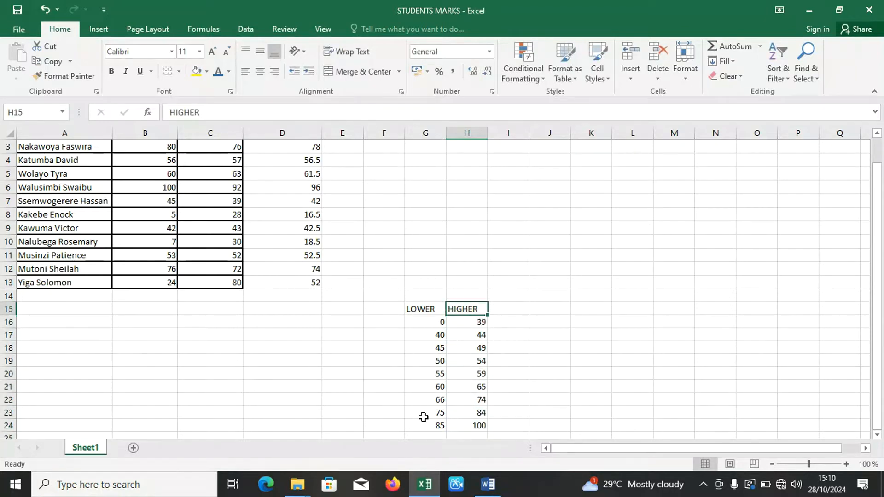
{"action": "left_click", "coordinate": [536, 336]}
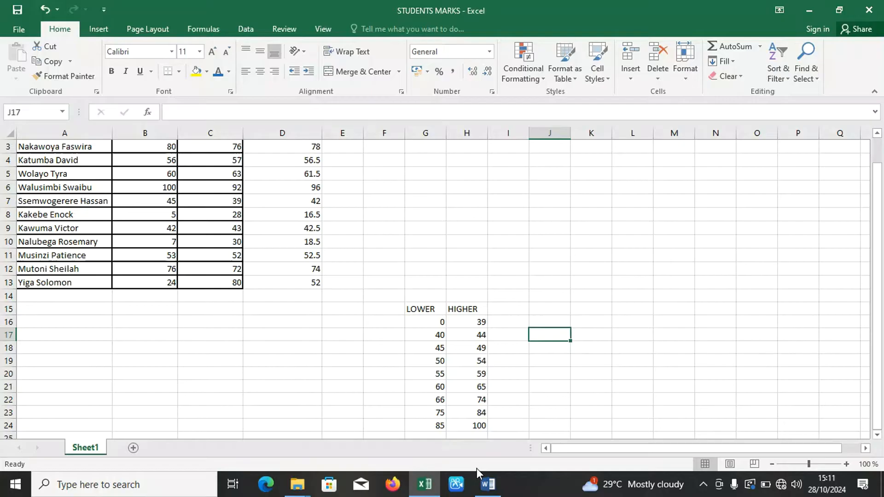
Switch to the LEARN LOGIGAL FUNCTIONS document in Word, clear the highlighting of question 3 and create a new blank document.
{"action": "mouse_move", "coordinate": [487, 484]}
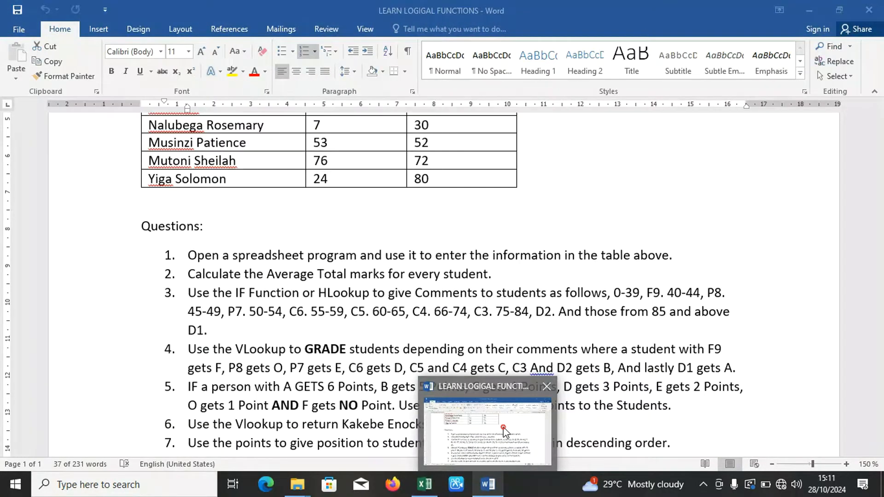
{"action": "left_click", "coordinate": [508, 420]}
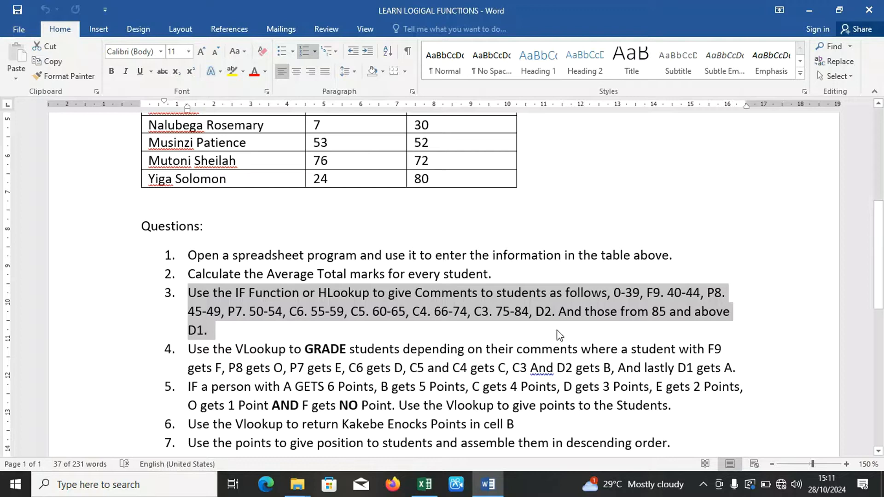
{"action": "left_click", "coordinate": [559, 334]}
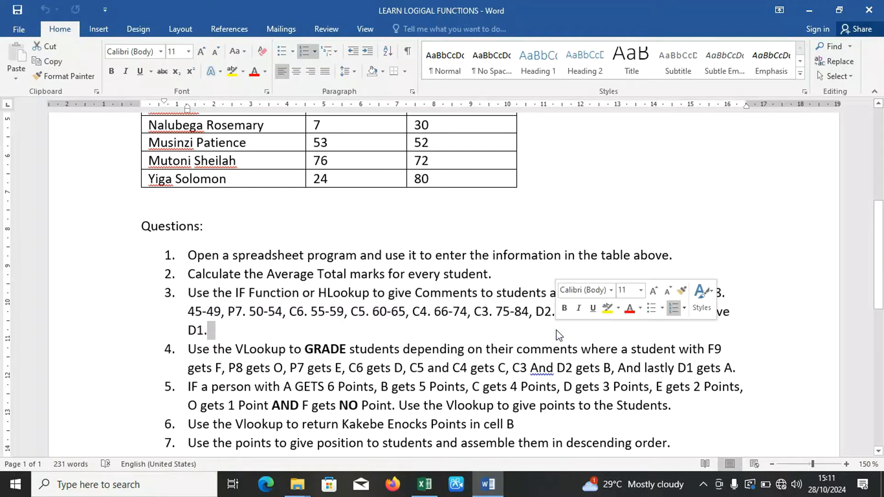
{"action": "key", "text": "ctrl+n"}
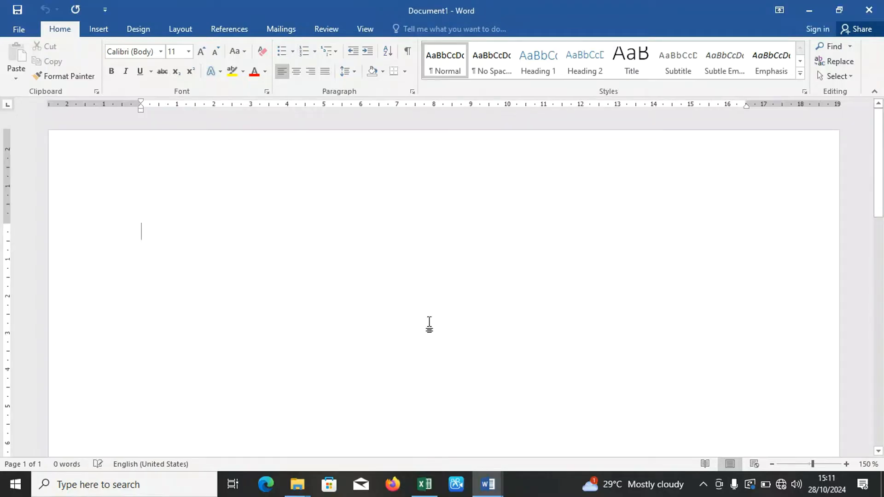
Write "< LESSTHAN SIGN" as the first line of the blank document.
{"action": "type", "text": "<"}
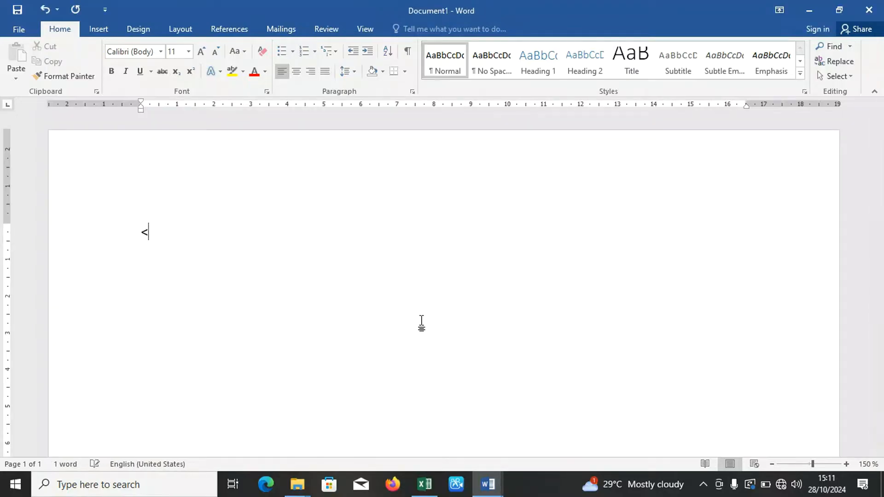
{"action": "type", "text": " LESTT"}
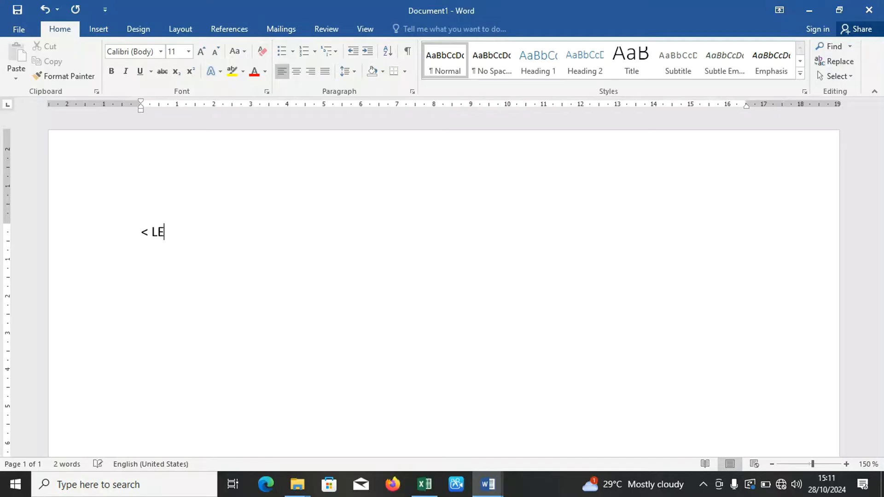
{"action": "key", "text": "BackSpace"}
{"action": "key", "text": "BackSpace"}
{"action": "type", "text": "STHAN SIGH"}
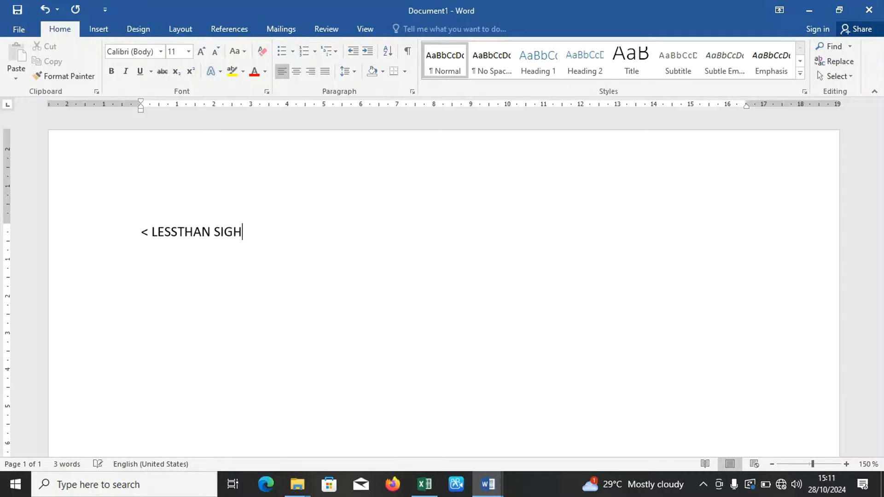
{"action": "key", "text": "BackSpace"}
{"action": "type", "text": "N "}
{"action": "type", "text": "> G"}
{"action": "type", "text": "REAT"}
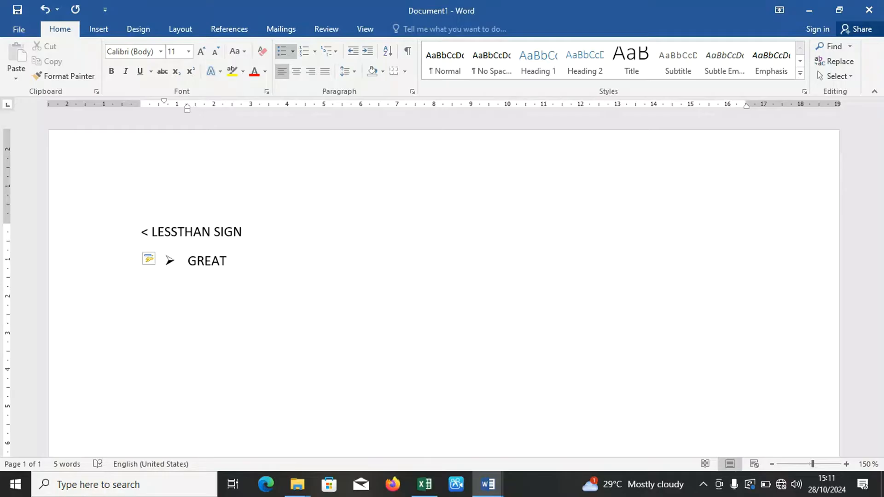
{"action": "type", "text": "ERTHAN SIGN"}
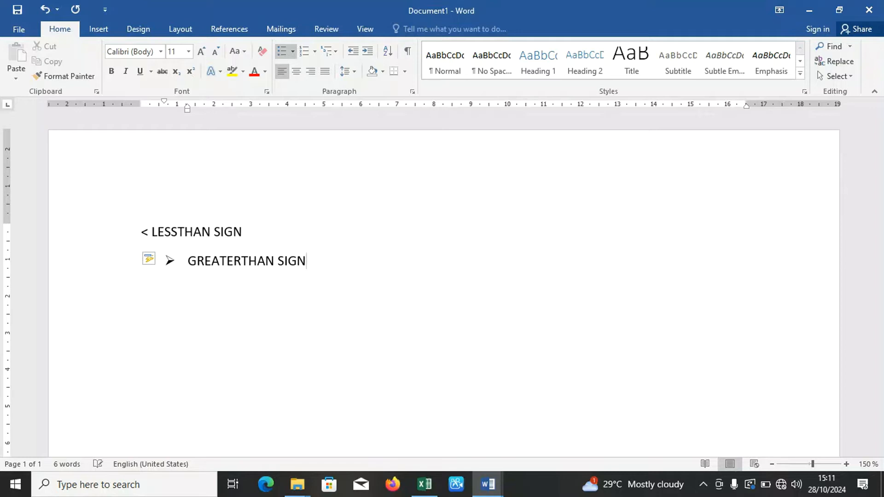
{"action": "type", "text": "."}
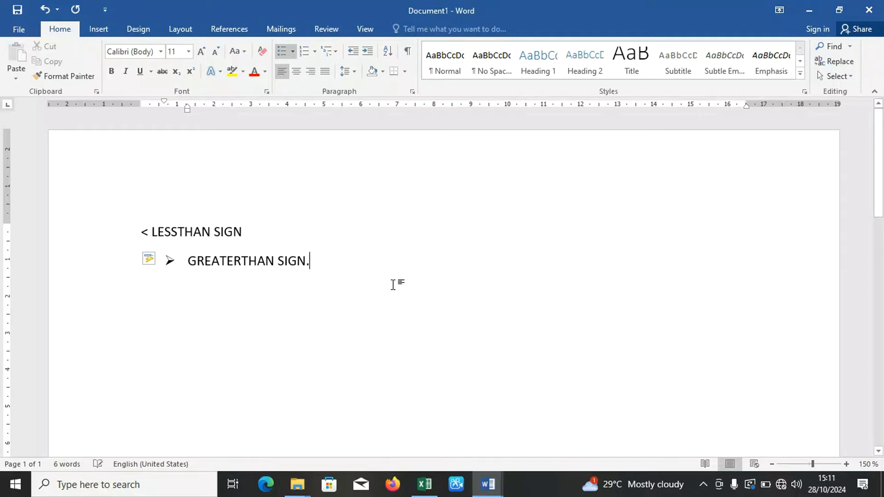
Extend the LESSTHAN SIGN line with a full stop and the words "use the opposite scle".
{"action": "left_click", "coordinate": [250, 232]}
{"action": "type", "text": "."}
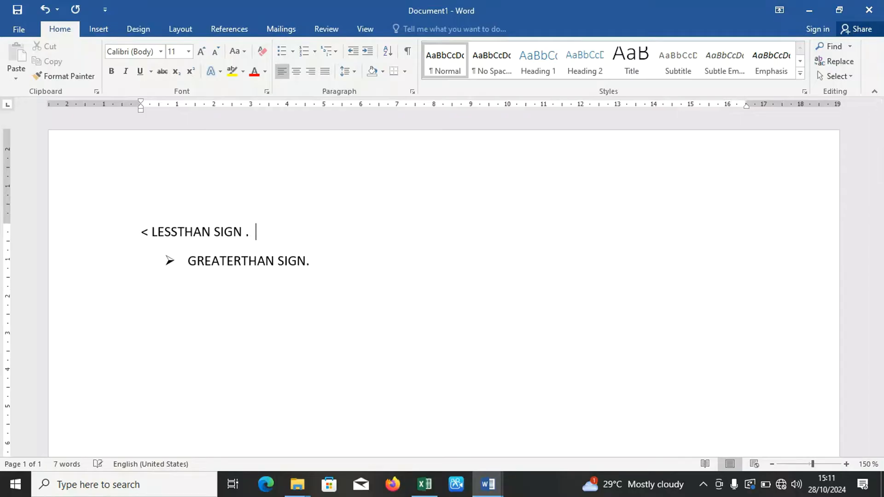
{"action": "type", "text": "use the oppo"}
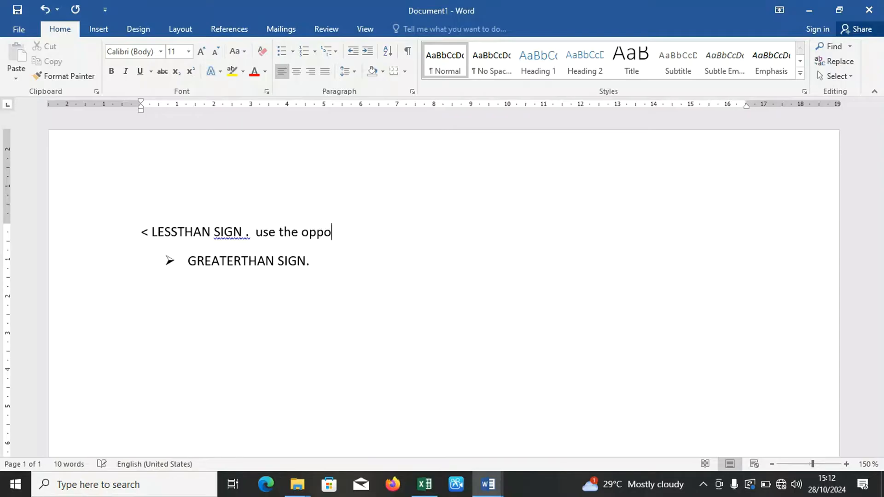
{"action": "type", "text": "site scle (higher "}
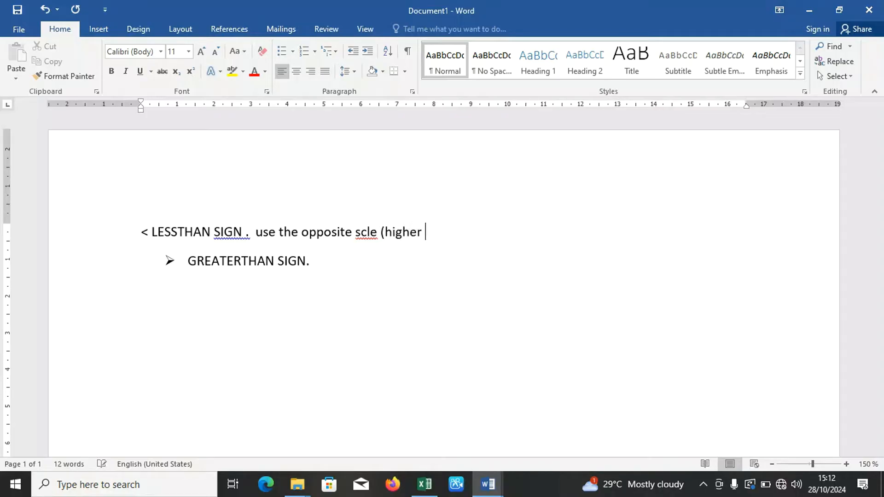
{"action": "type", "text": "sclae"}
Continue the LESSTHAN SIGN line with "(higher scale)" in parentheses.
{"action": "key", "text": "BackSpace"}
{"action": "key", "text": "BackSpace"}
{"action": "key", "text": "BackSpace"}
{"action": "type", "text": "ale) but "}
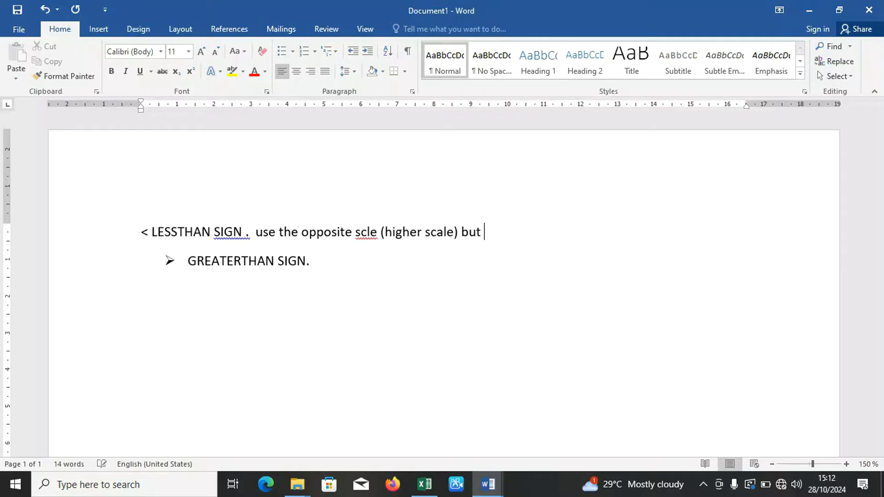
{"action": "type", "text": "from the lowe"}
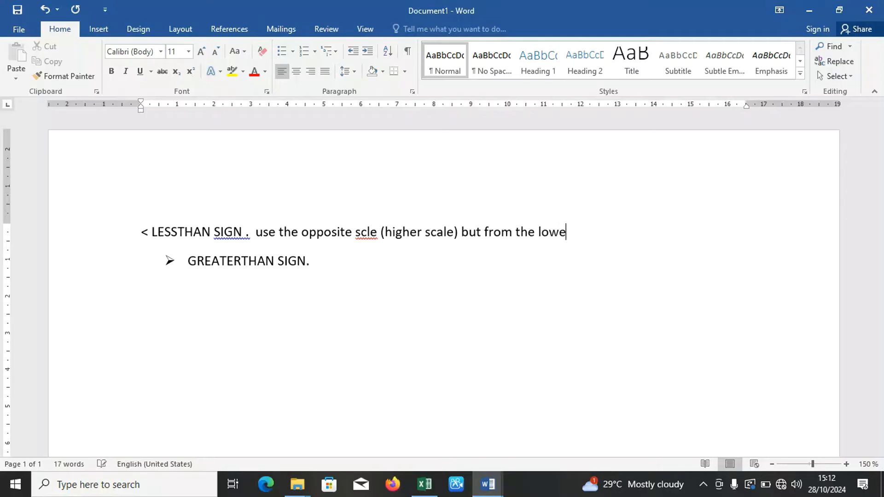
{"action": "type", "text": "r values"}
Finish the LESSTHAN SIGN line with "but from the lower values".
{"action": "left_click", "coordinate": [344, 258]}
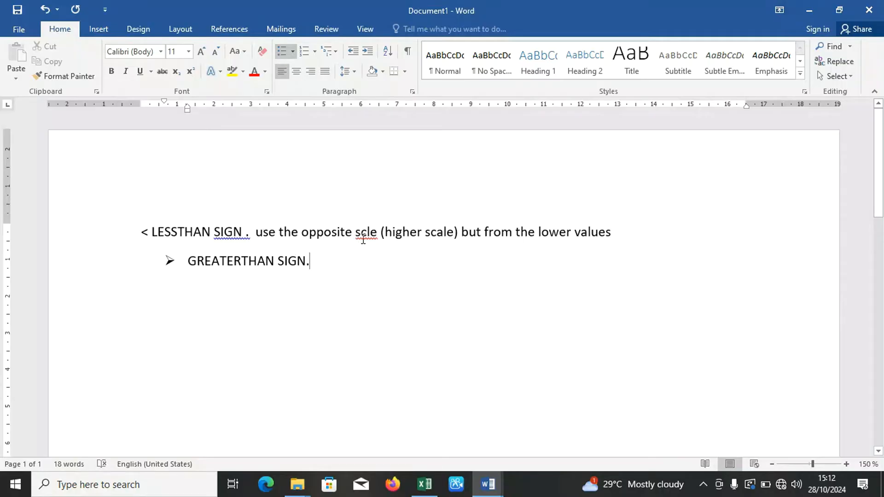
Correct the misspelled "scle" to "scale" in the LESSTHAN SIGN line.
{"action": "left_click", "coordinate": [363, 236]}
{"action": "type", "text": "a"}
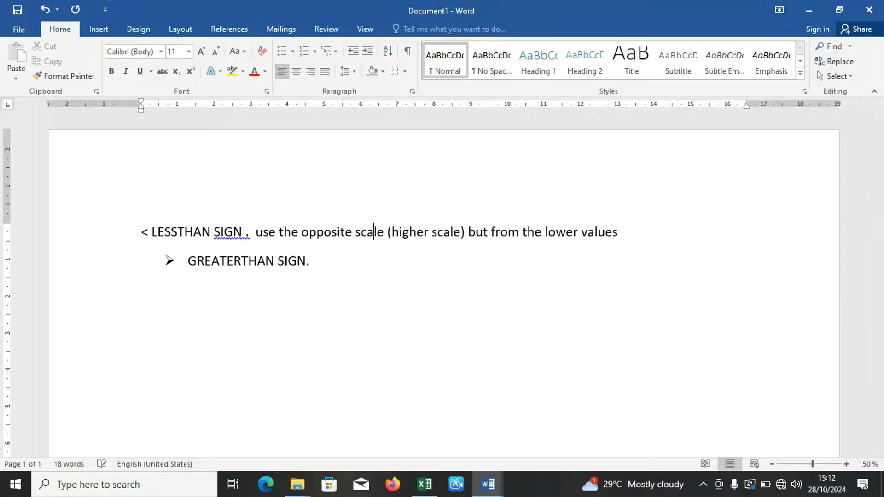
{"action": "left_click", "coordinate": [344, 260]}
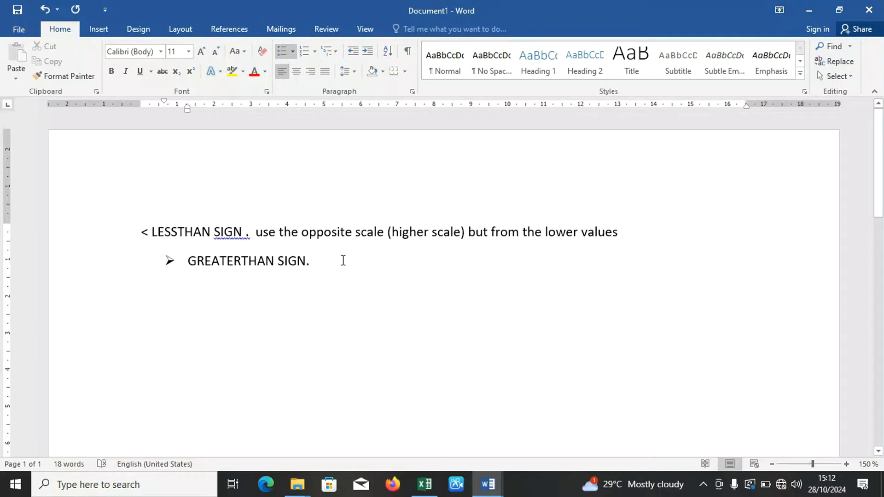
Copy the explanation "use the opposite scale (higher scale) but from the lower values" to the end of the GREATERTHAN SIGN line.
{"action": "left_click_drag", "start_coordinate": [256, 233], "coordinate": [636, 236]}
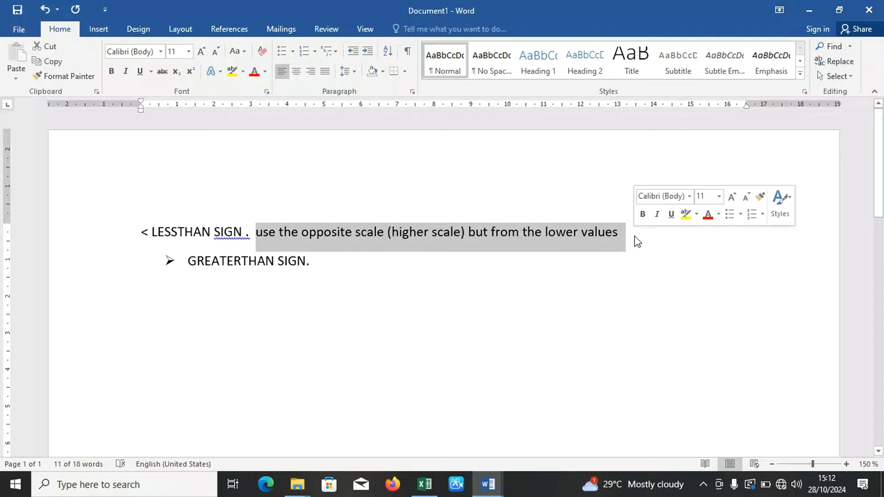
{"action": "key", "text": "ctrl+c"}
{"action": "left_click", "coordinate": [341, 262]}
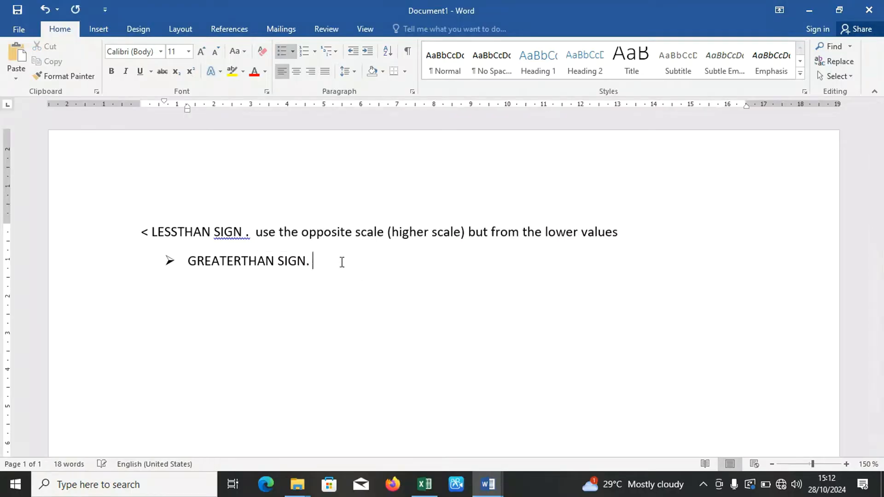
{"action": "key", "text": "ctrl+v"}
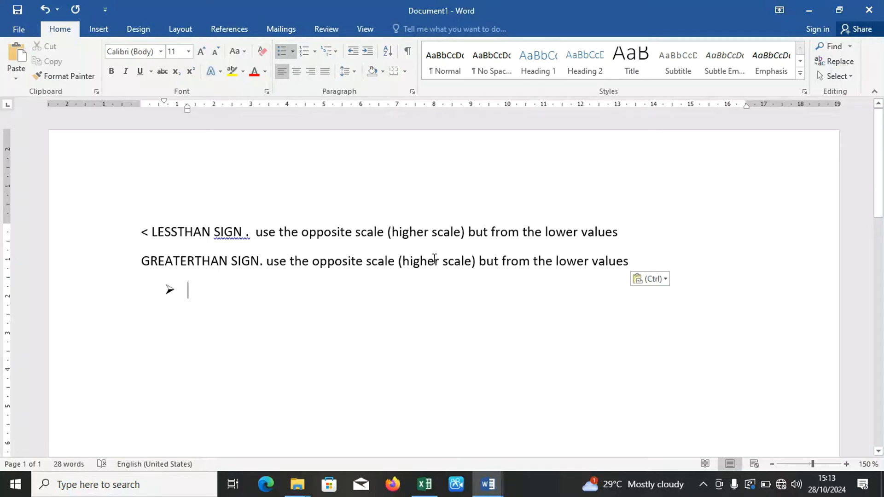
Reword the GREATERTHAN SIGN explanation to read "(lower scale) but from the higher values".
{"action": "left_click", "coordinate": [438, 261]}
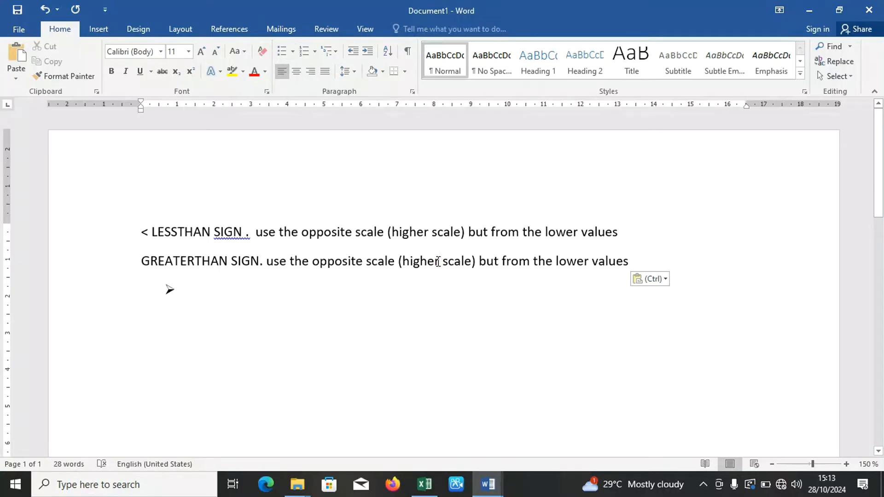
{"action": "key", "text": "BackSpace"}
{"action": "key", "text": "BackSpace"}
{"action": "key", "text": "BackSpace"}
{"action": "key", "text": "BackSpace"}
{"action": "key", "text": "BackSpace"}
{"action": "key", "text": "BackSpace"}
{"action": "type", "text": "lowe"}
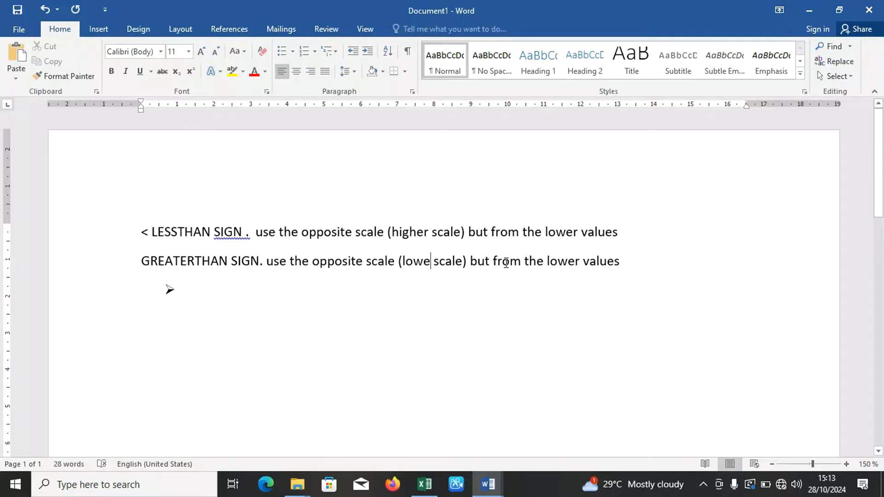
{"action": "left_click", "coordinate": [580, 263]}
{"action": "key", "text": "BackSpace"}
{"action": "key", "text": "BackSpace"}
{"action": "key", "text": "BackSpace"}
{"action": "key", "text": "BackSpace"}
{"action": "key", "text": "BackSpace"}
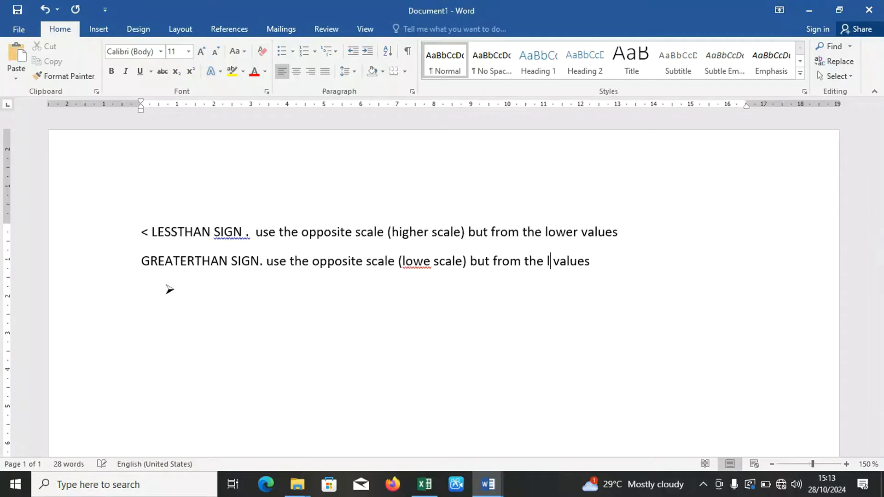
{"action": "type", "text": "higher"}
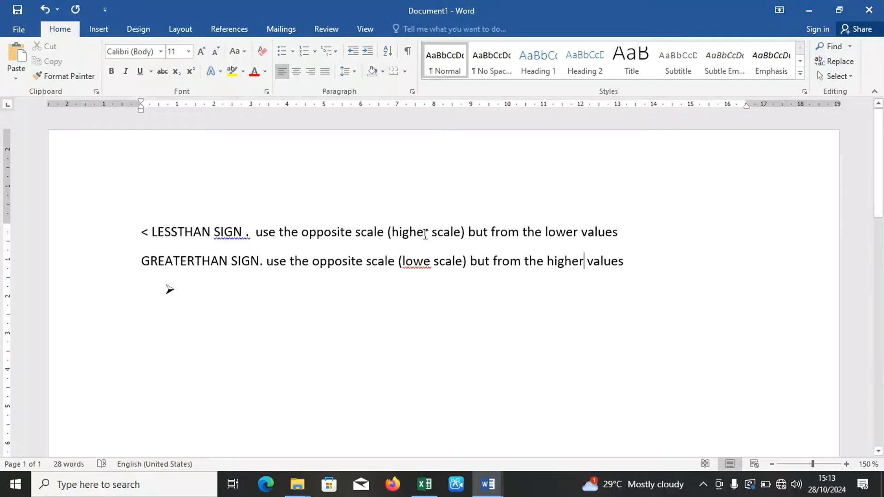
{"action": "left_click", "coordinate": [434, 261]}
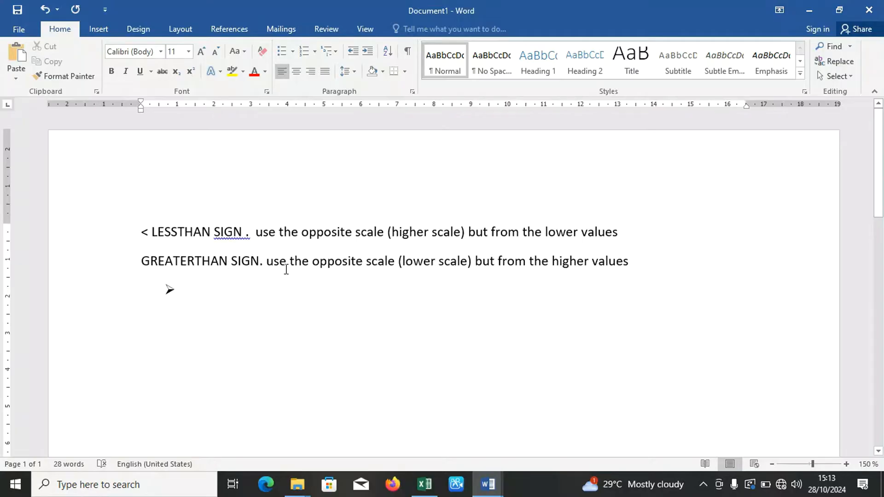
Insert a blank line above the GREATERTHAN SIGN line and restore its ">" arrow bullet.
{"action": "left_click", "coordinate": [137, 260]}
{"action": "key", "text": "Return"}
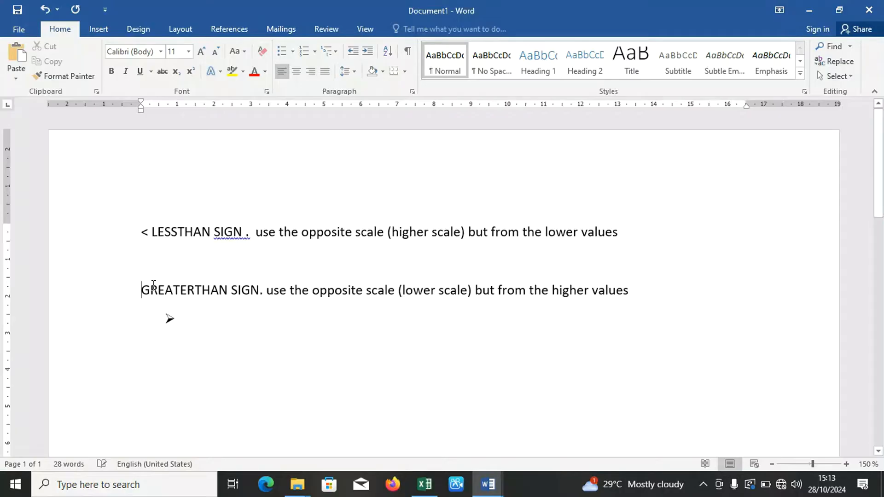
{"action": "type", "text": ">"}
{"action": "key", "text": "space"}
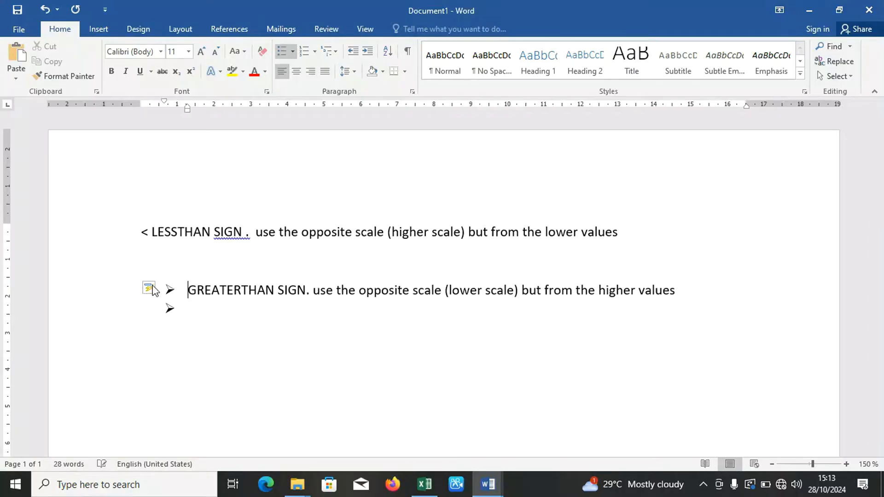
{"action": "left_click", "coordinate": [254, 307]}
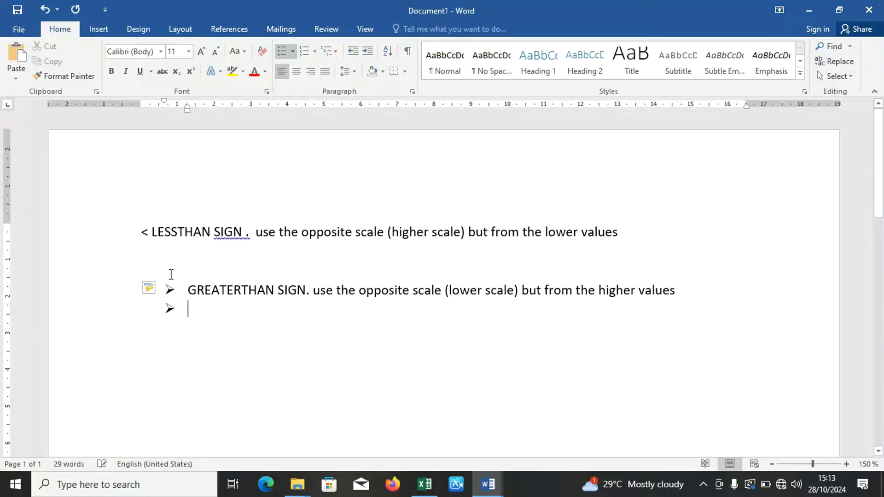
{"action": "left_click", "coordinate": [148, 232]}
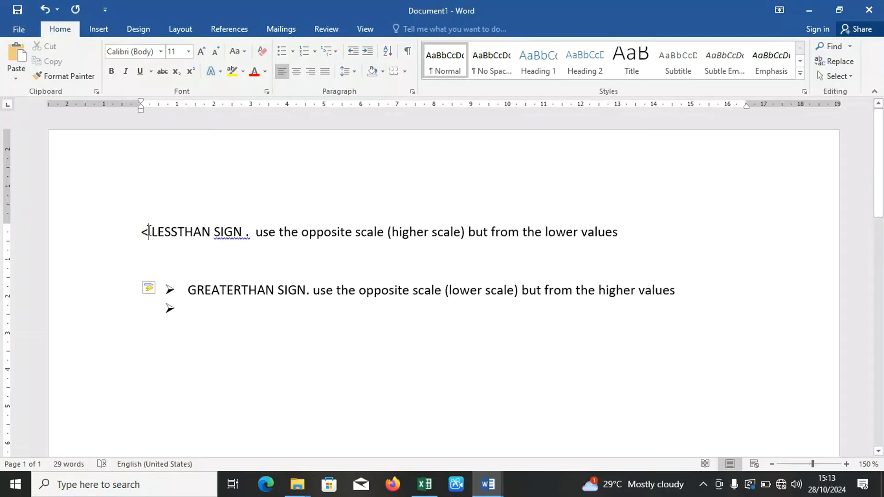
Switch to the STUDENTS MARKS workbook in Excel.
{"action": "key", "text": "alt+Tab"}
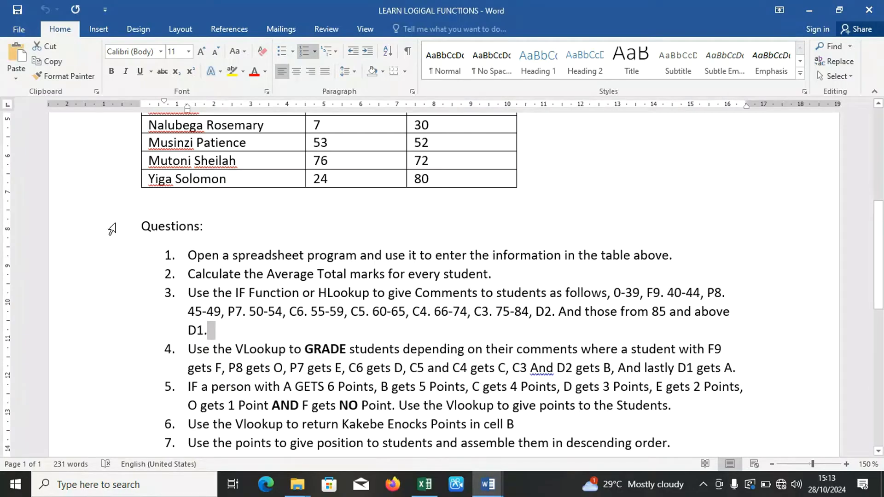
{"action": "key", "text": "alt+Tab"}
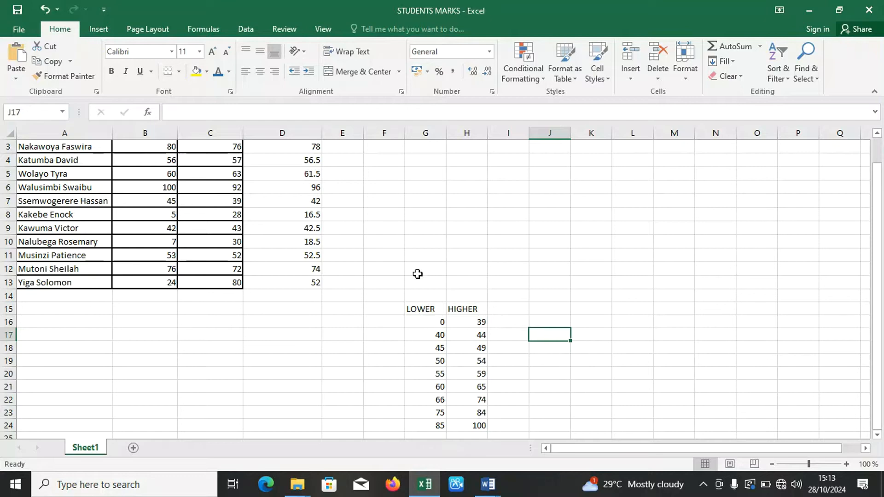
{"action": "left_click_drag", "start_coordinate": [874, 221], "coordinate": [878, 163]}
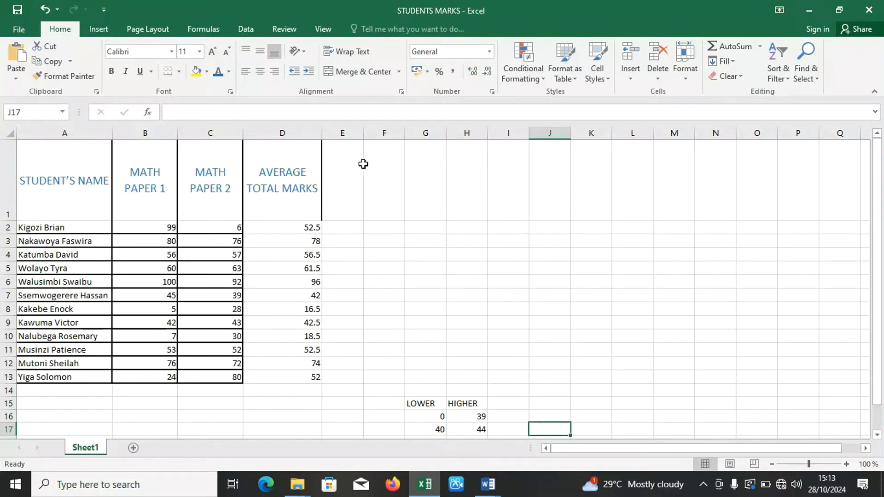
Enter the header "comment" in E1 and widen column E so it fits on one line.
{"action": "left_click", "coordinate": [343, 175]}
{"action": "type", "text": "commect"}
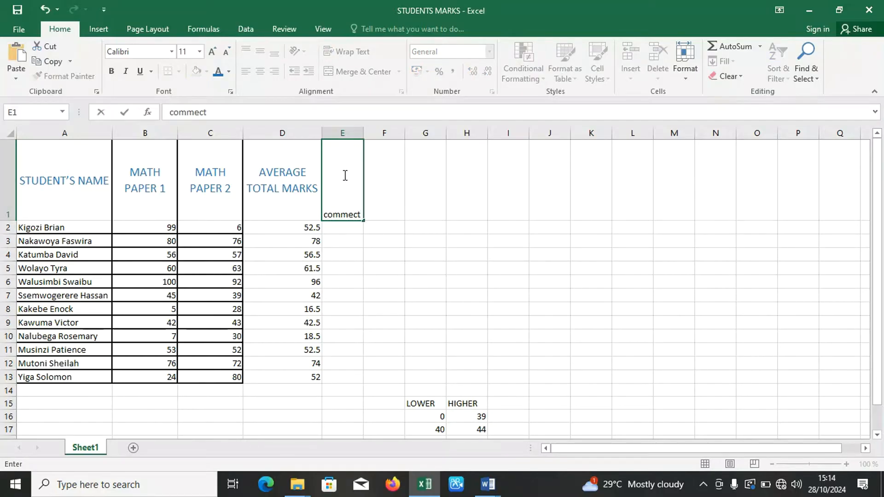
{"action": "key", "text": "BackSpace"}
{"action": "key", "text": "BackSpace"}
{"action": "type", "text": "nt"}
{"action": "left_click", "coordinate": [335, 230]}
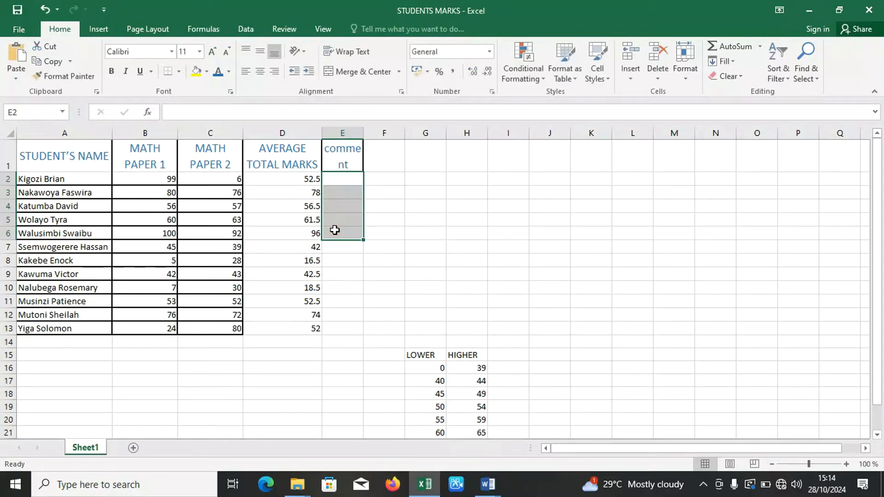
{"action": "left_click", "coordinate": [372, 210]}
{"action": "left_click_drag", "start_coordinate": [362, 134], "coordinate": [381, 134]}
Begin an IF formula in E2 that uses the average mark in D2 as its logical test.
{"action": "left_click", "coordinate": [345, 179]}
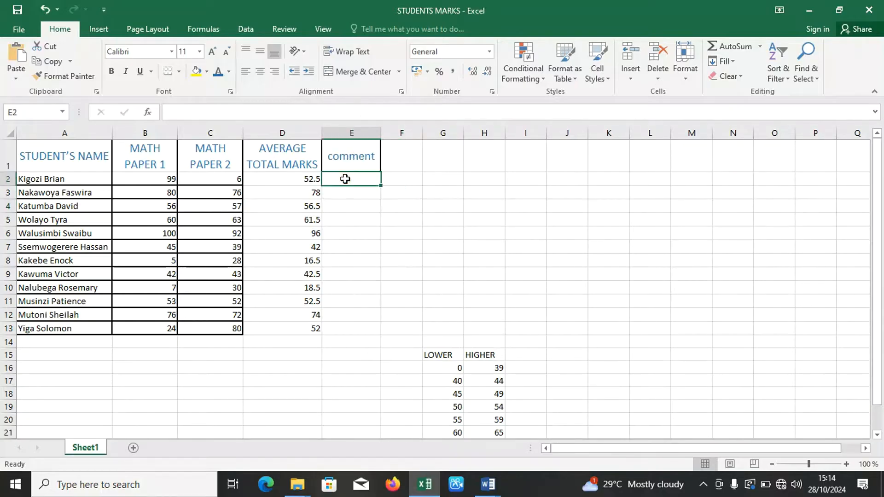
{"action": "type", "text": "="}
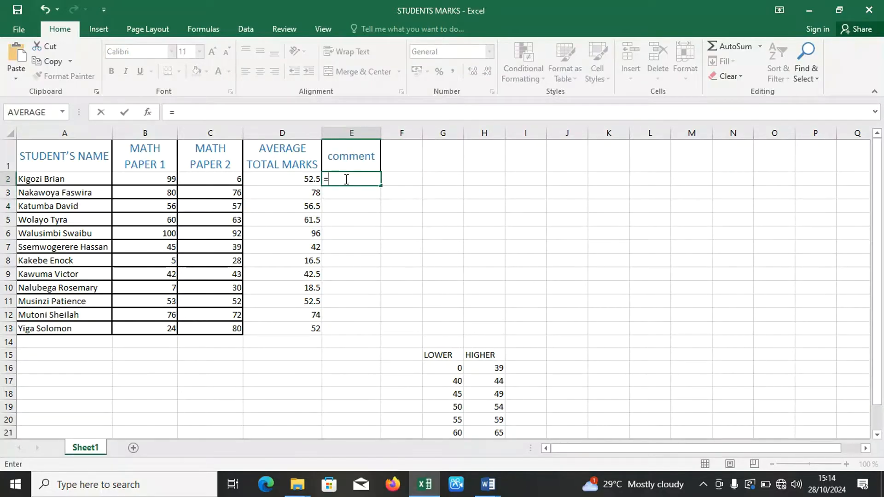
{"action": "type", "text": "if"}
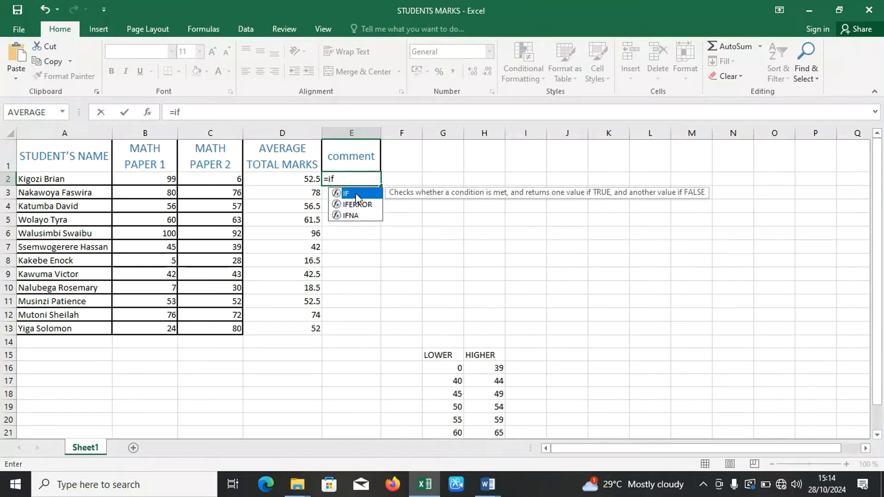
{"action": "double_click", "coordinate": [357, 194]}
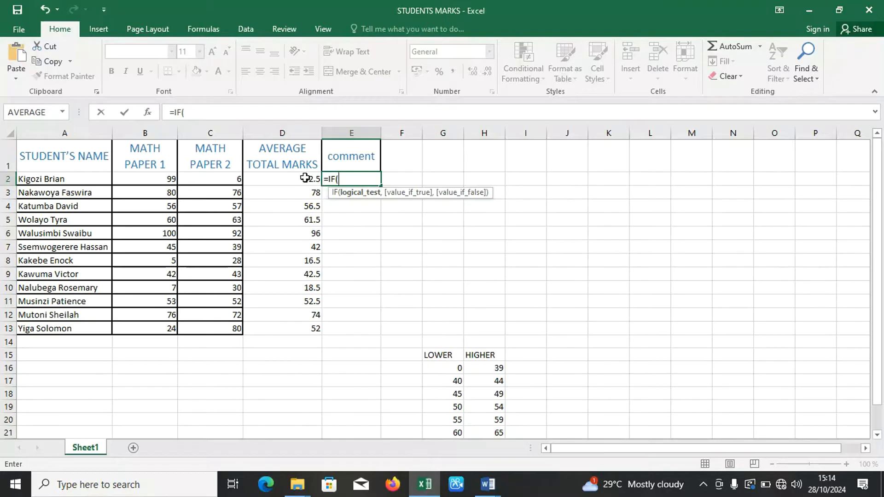
{"action": "left_click", "coordinate": [305, 177]}
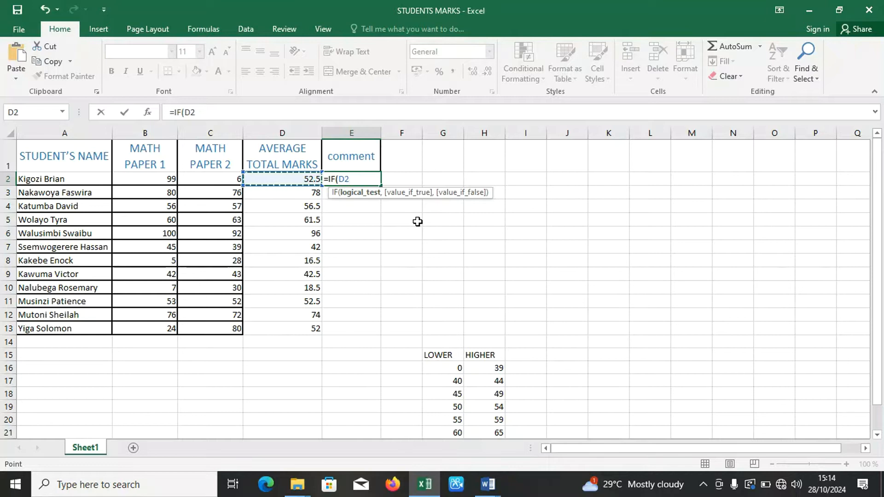
{"action": "type", "text": ","}
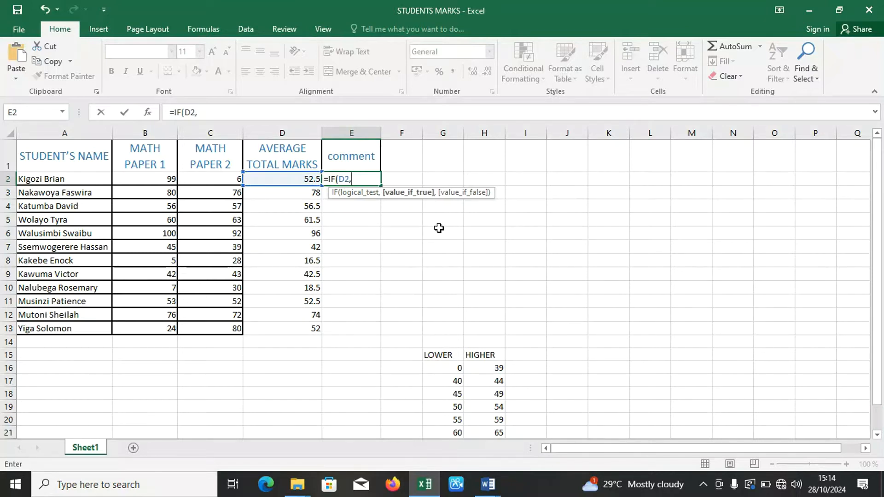
{"action": "key", "text": "BackSpace"}
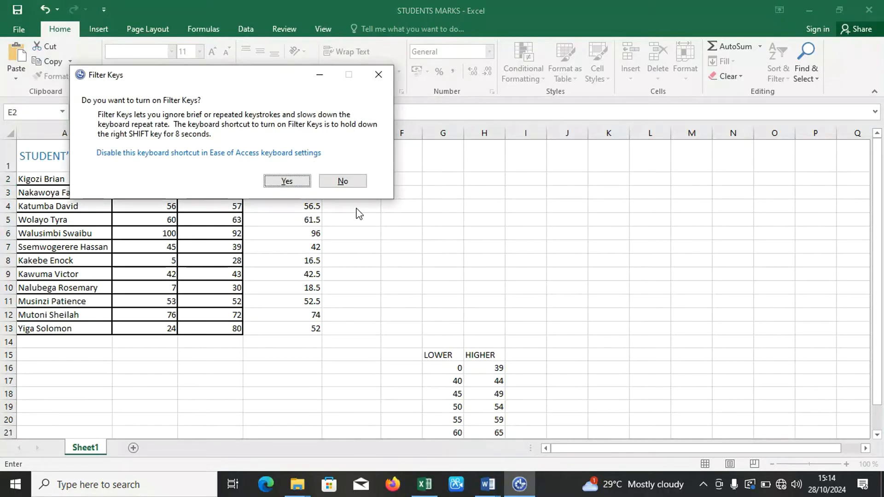
{"action": "left_click", "coordinate": [378, 75]}
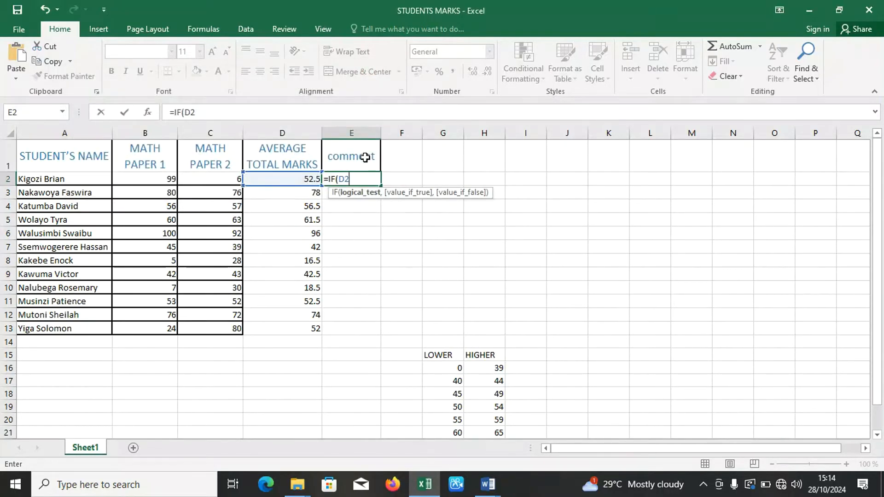
Set the first condition of the E2 formula to D2<=39 with "f9" as the value if true.
{"action": "type", "text": "<="}
{"action": "type", "text": ","}
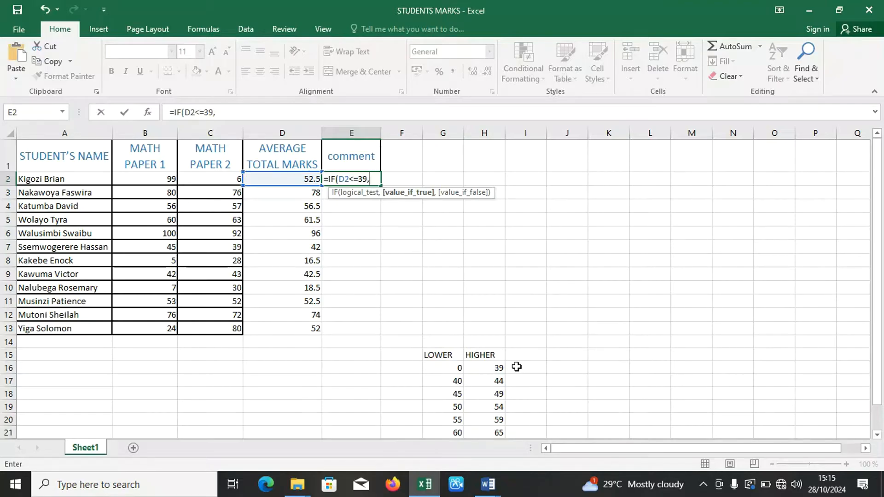
{"action": "type", "text": "\"f9\""}
Check the comment ranges in question 3 of the LEARN LOGIGAL FUNCTIONS Word document, and return to the STUDENTS MARKS workbook in Excel.
{"action": "left_click", "coordinate": [489, 484]}
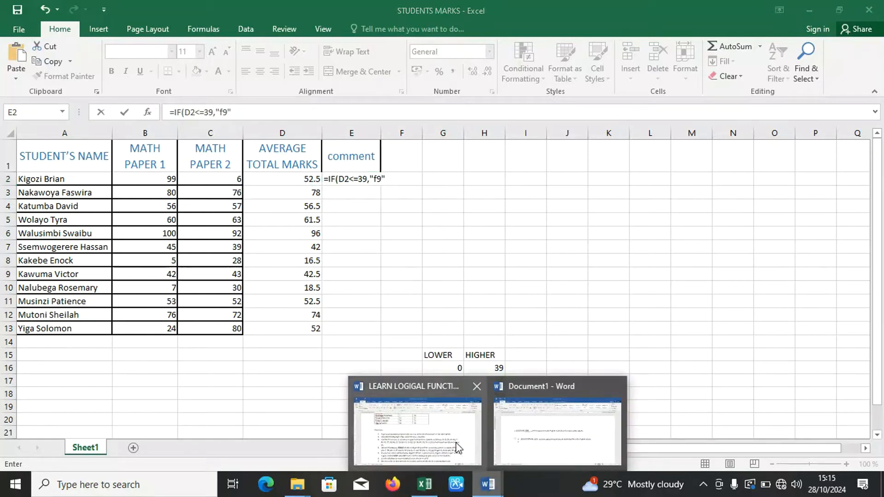
{"action": "left_click", "coordinate": [472, 451]}
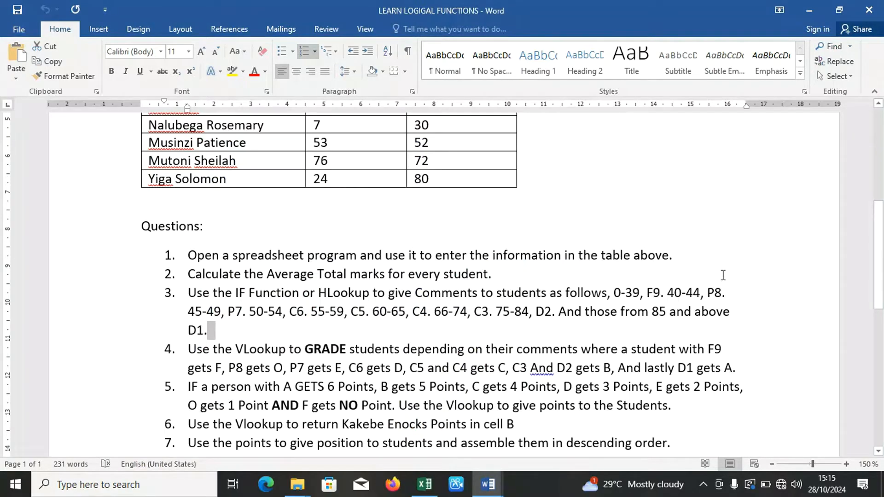
{"action": "key", "text": "alt+Tab"}
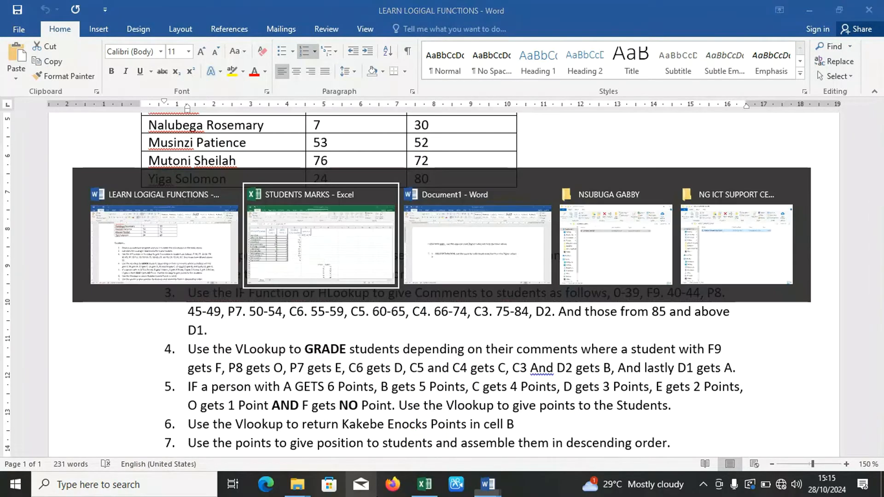
Open a second, nested IF as the value if false in the E2 formula.
{"action": "type", "text": ",\"f9\","}
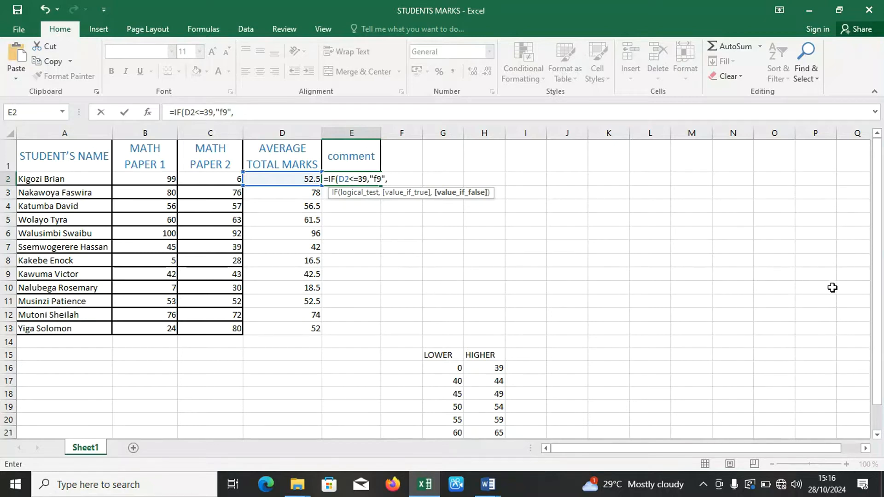
{"action": "left_click_drag", "start_coordinate": [879, 296], "coordinate": [880, 323]}
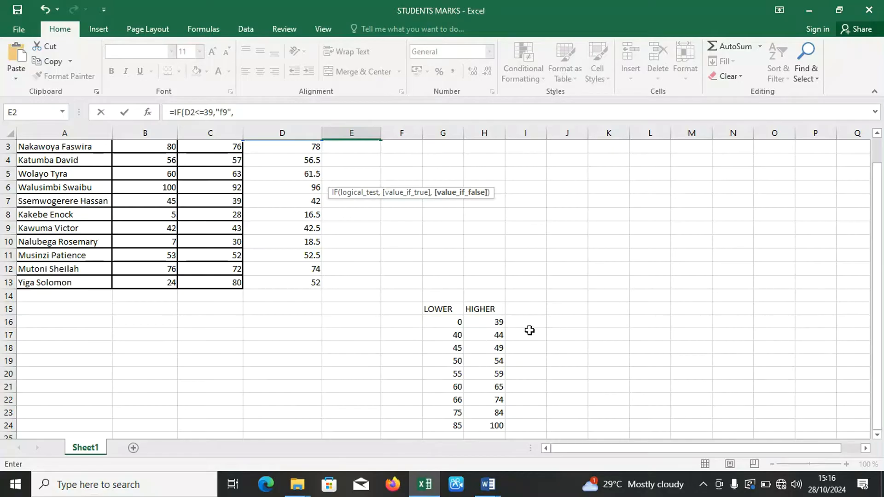
{"action": "left_click", "coordinate": [875, 271]}
{"action": "left_click_drag", "start_coordinate": [875, 271], "coordinate": [876, 264]}
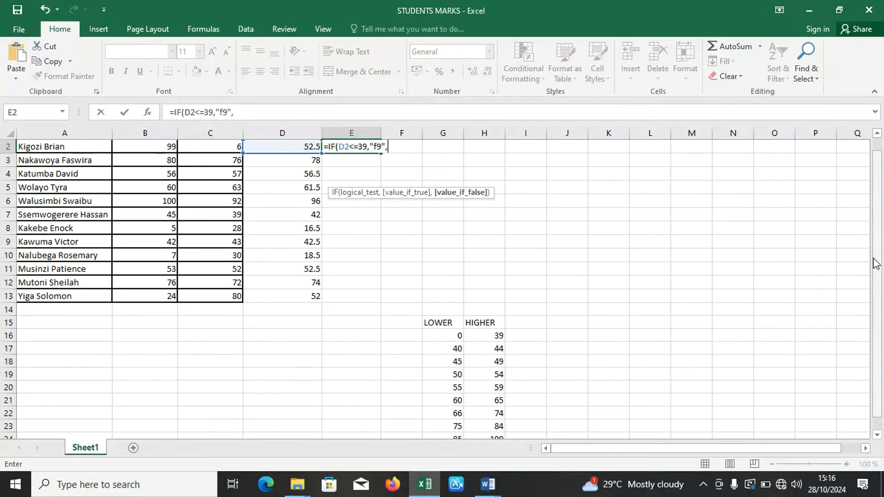
{"action": "left_click_drag", "start_coordinate": [876, 263], "coordinate": [875, 251]}
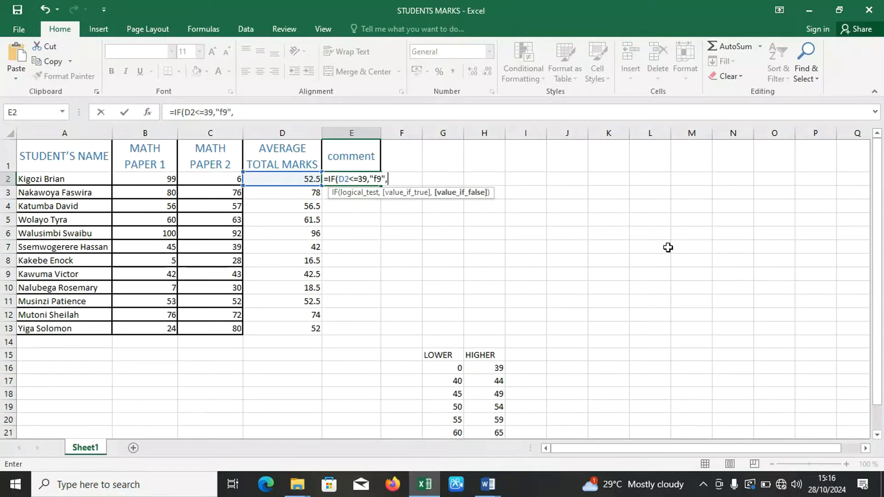
{"action": "type", "text": "if"}
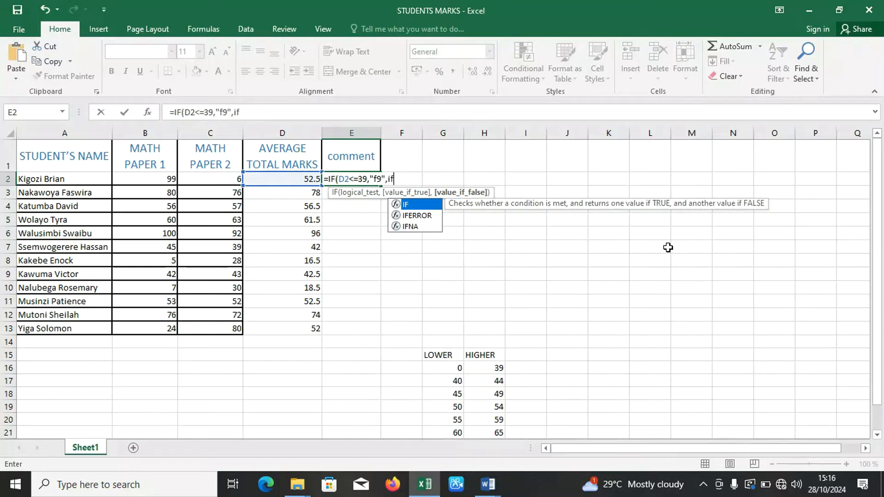
{"action": "key", "text": "Tab"}
{"action": "left_click", "coordinate": [417, 205]}
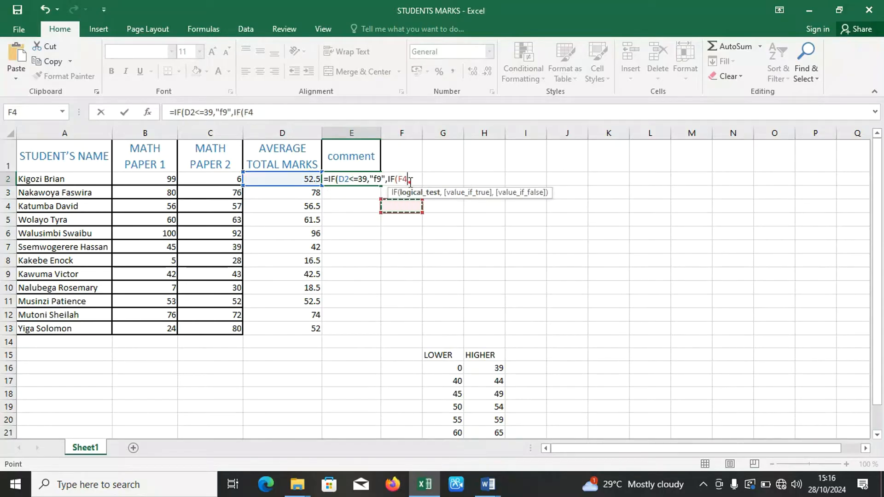
{"action": "key", "text": "BackSpace"}
{"action": "key", "text": "BackSpace"}
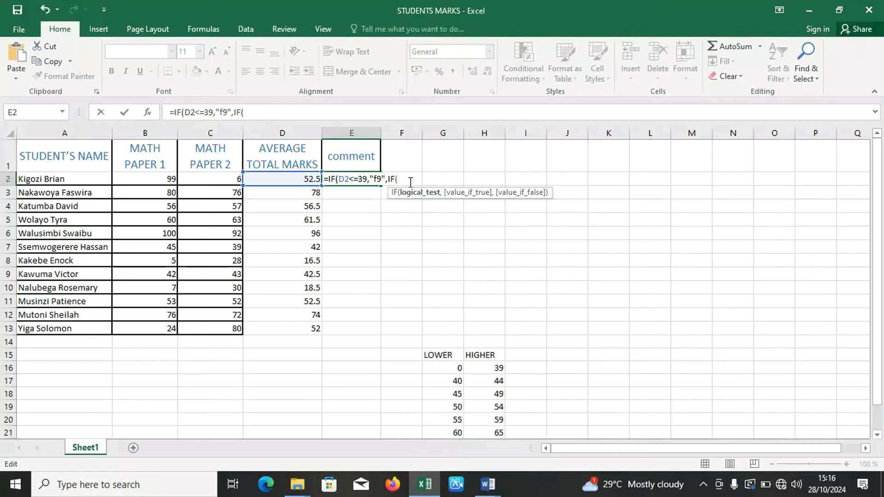
{"action": "type", "text": "if"}
{"action": "key", "text": "BackSpace"}
{"action": "key", "text": "BackSpace"}
Make the second IF test D2<=44 and return "P8" when true.
{"action": "left_click", "coordinate": [301, 175]}
{"action": "type", "text": "<="}
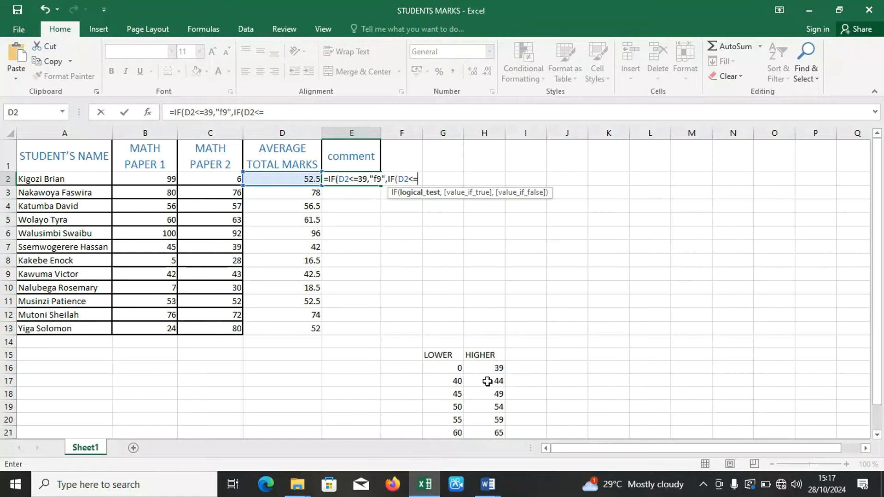
{"action": "type", "text": "44"}
{"action": "type", "text": ","}
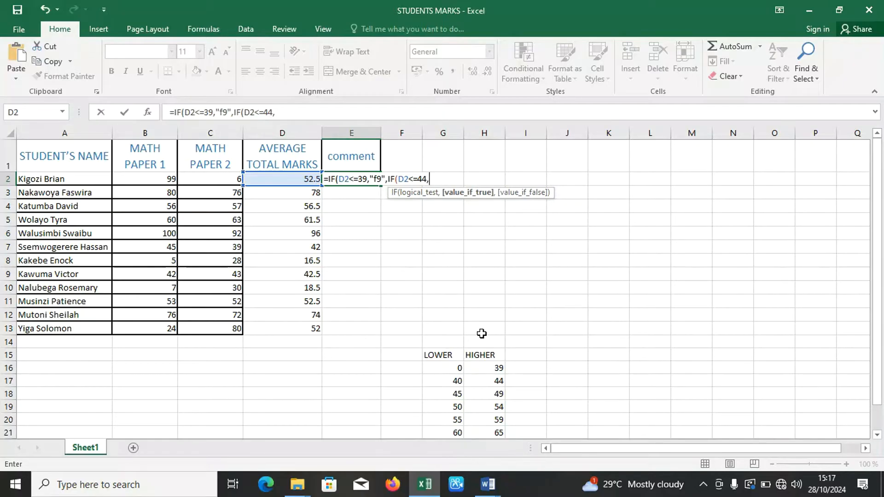
{"action": "type", "text": "\"p"}
{"action": "key", "text": "BackSpace"}
{"action": "type", "text": "P8\","}
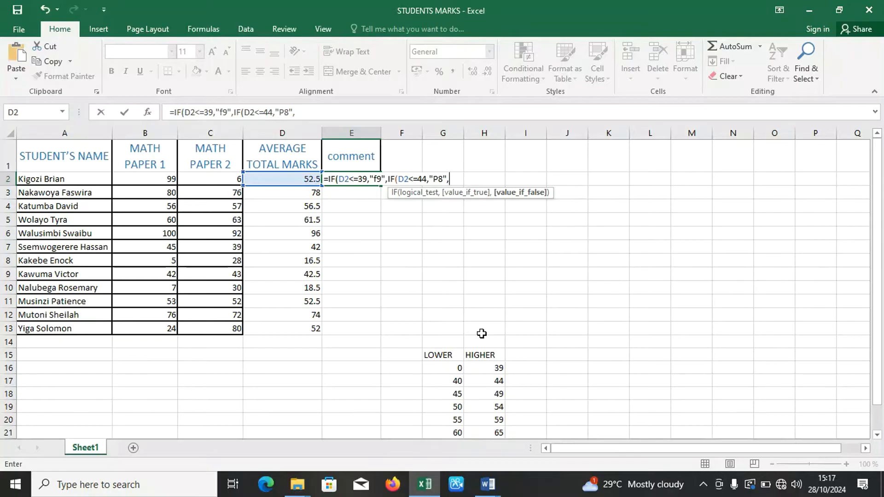
{"action": "type", "text": "IF"}
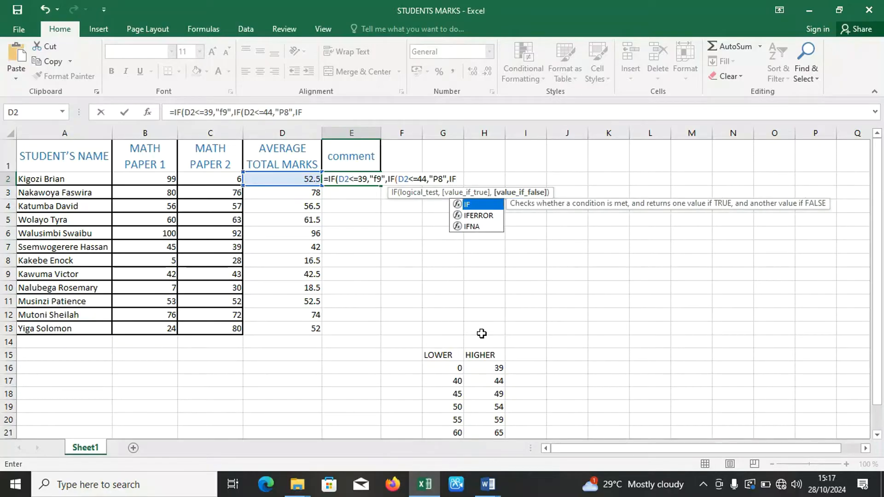
{"action": "type", "text": "(D2"}
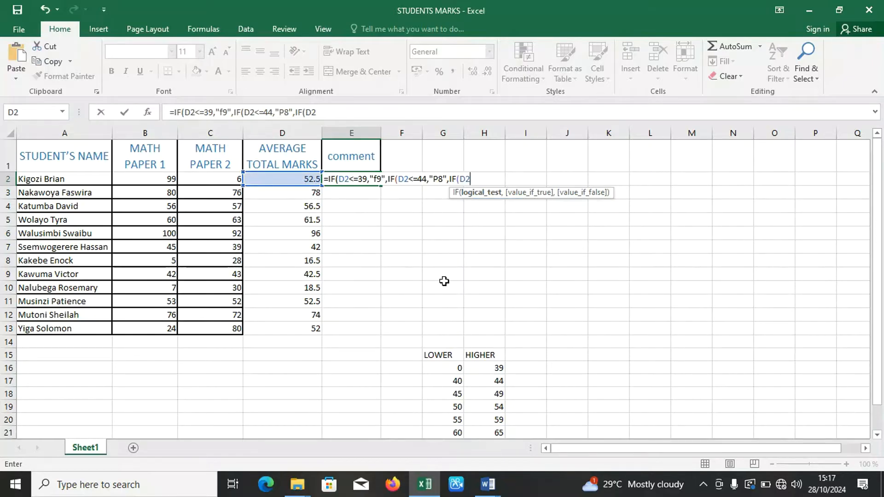
{"action": "type", "text": "<="}
Nest a third IF in the E2 formula that tests D2<=49 and returns "P7".
{"action": "type", "text": "49,\"P"}
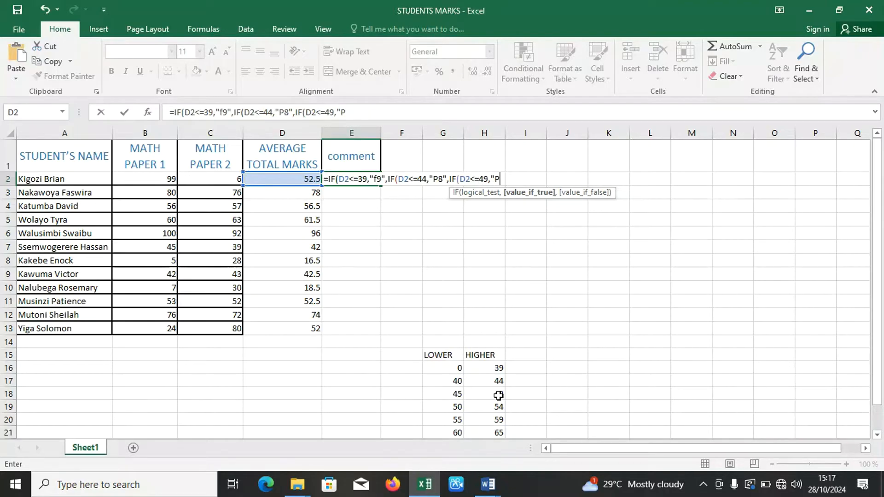
{"action": "type", "text": "7\",IF"}
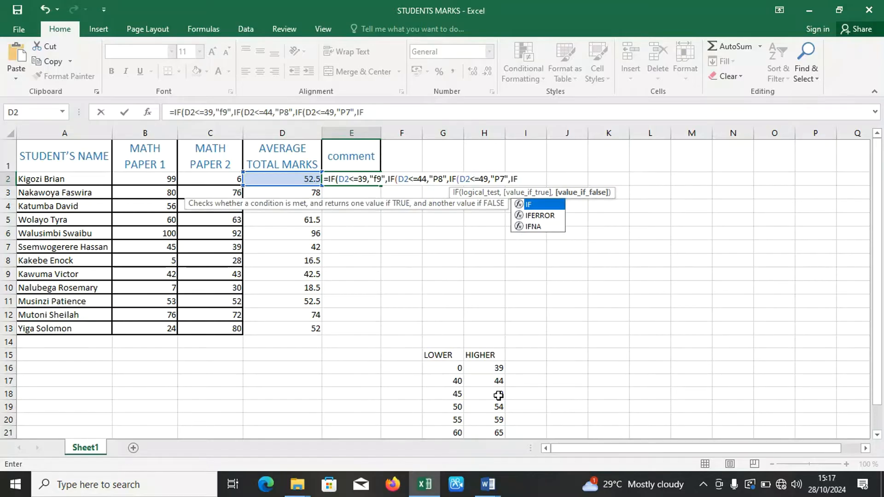
{"action": "type", "text": "(D"}
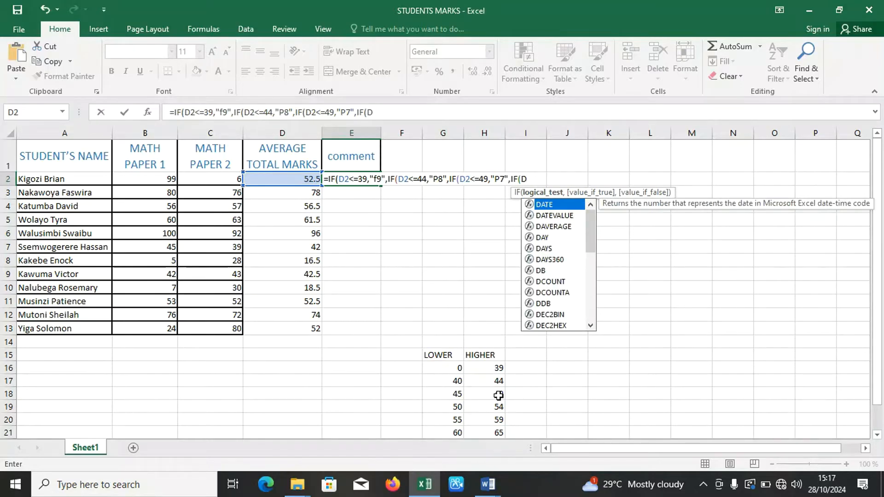
{"action": "type", "text": "2<="}
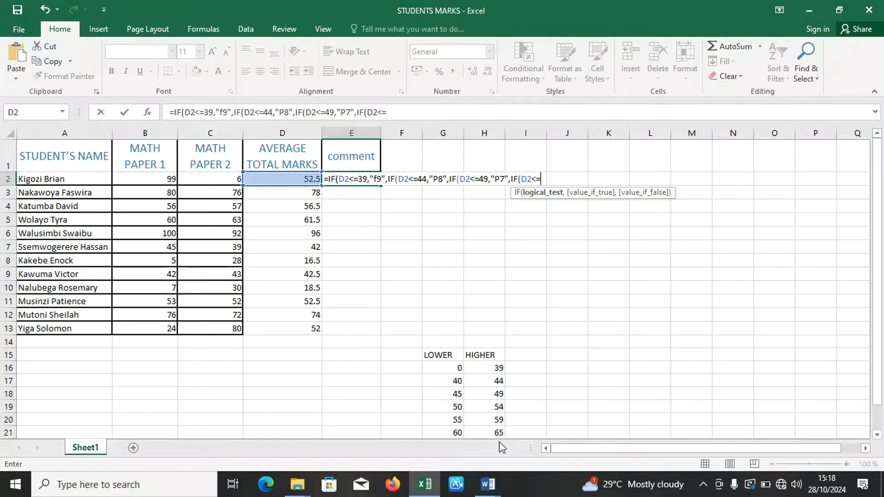
Nest a fourth IF in the E2 formula that tests D2<=54 and returns "C6".
{"action": "type", "text": "54,"}
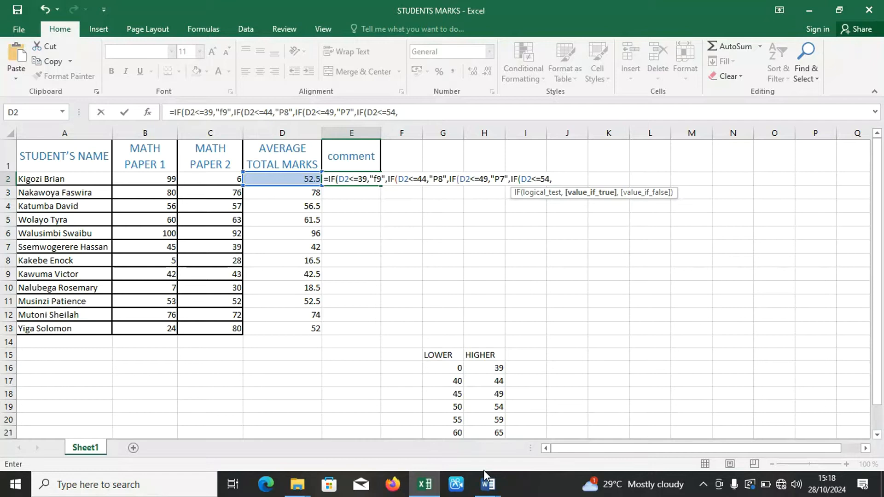
{"action": "type", "text": "\"C6\",IF"}
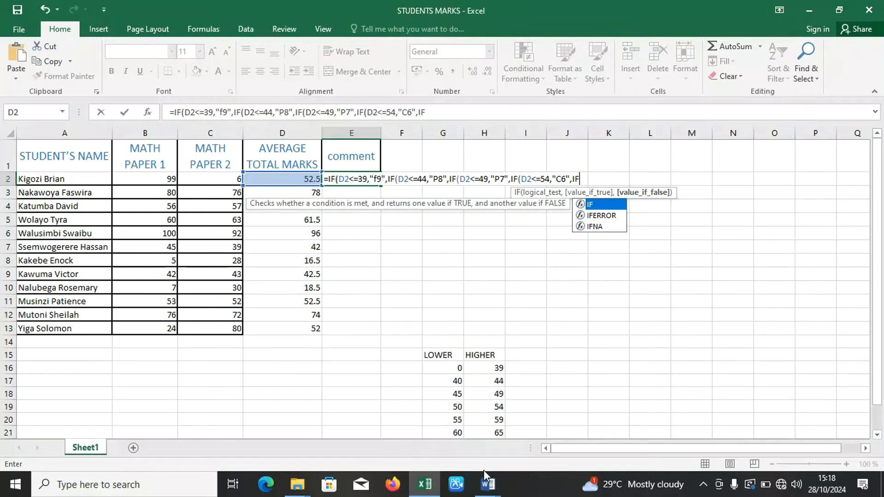
{"action": "type", "text": "(D2"}
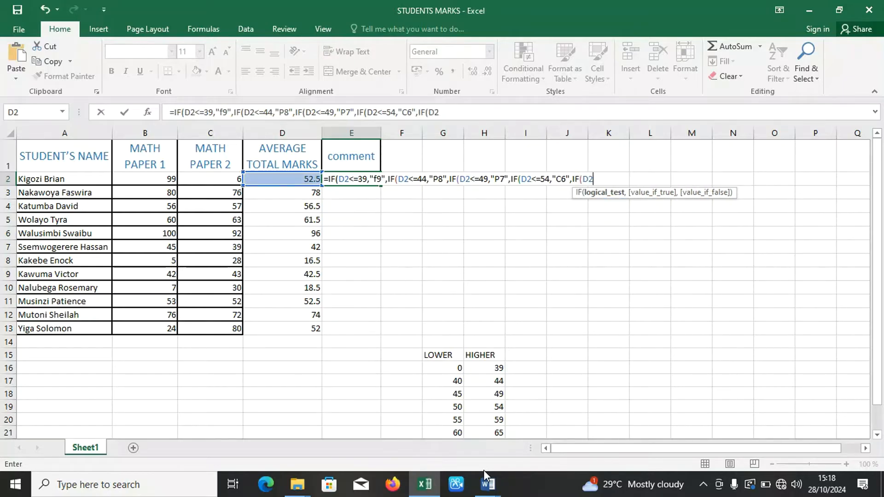
{"action": "type", "text": "<="}
Nest a fifth IF in the E2 formula that tests D2<=59 and returns "C5".
{"action": "type", "text": "59,\""}
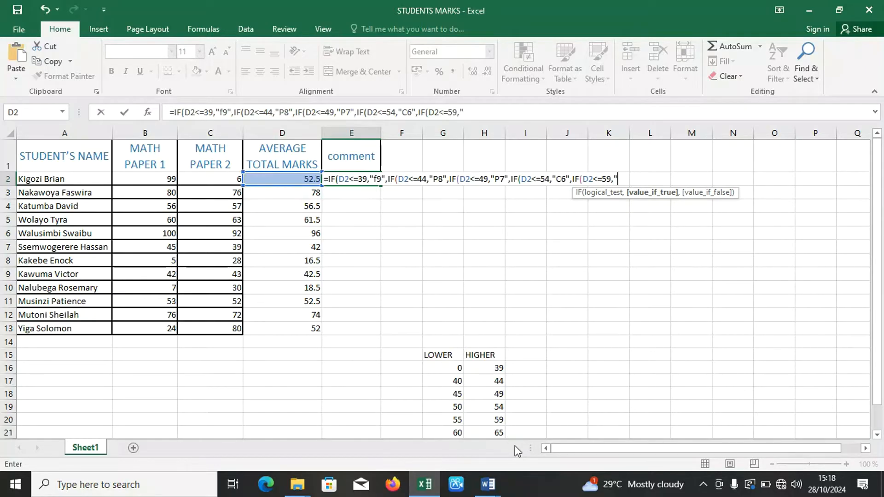
{"action": "type", "text": "C5\",IF"}
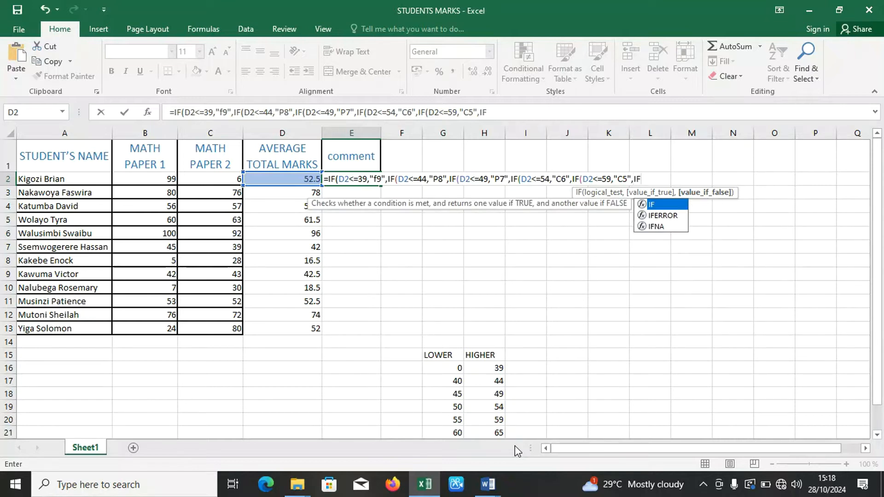
{"action": "type", "text": "("}
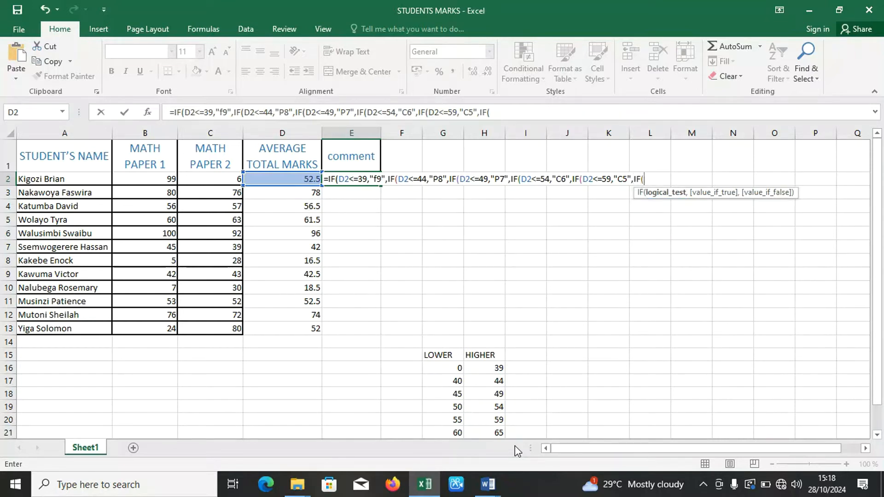
{"action": "type", "text": "D2"}
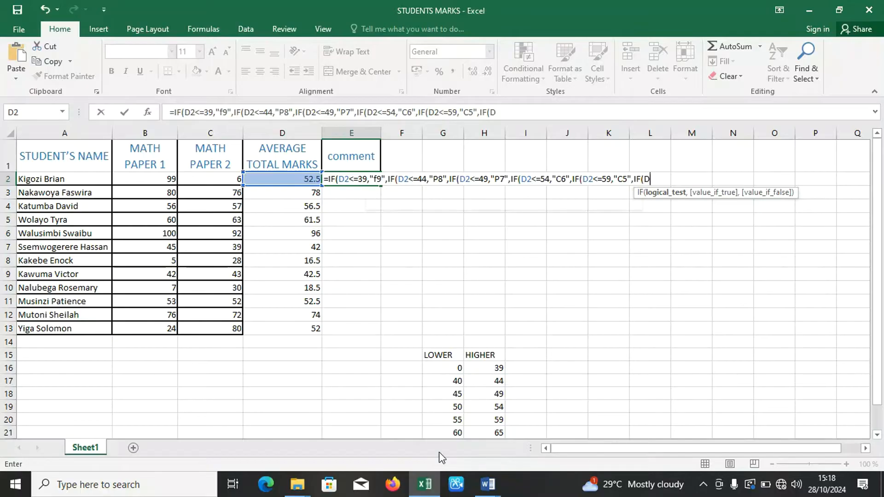
{"action": "type", "text": "<"}
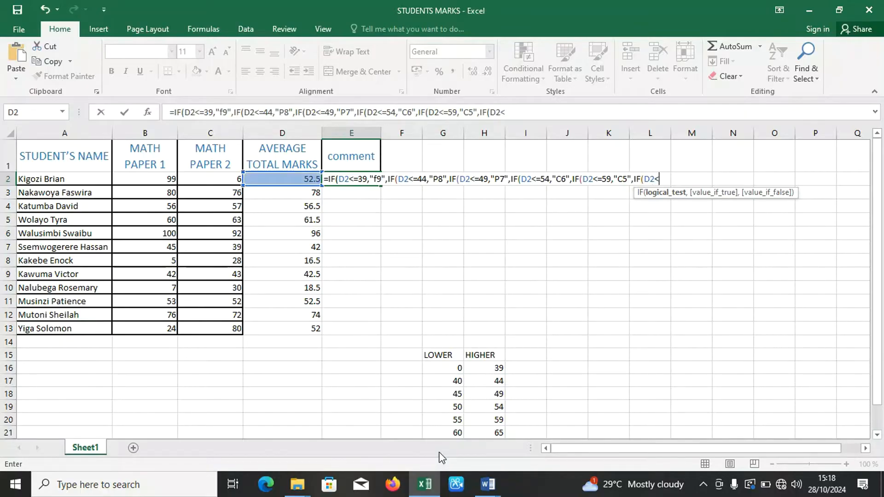
{"action": "type", "text": "=65,\"C"}
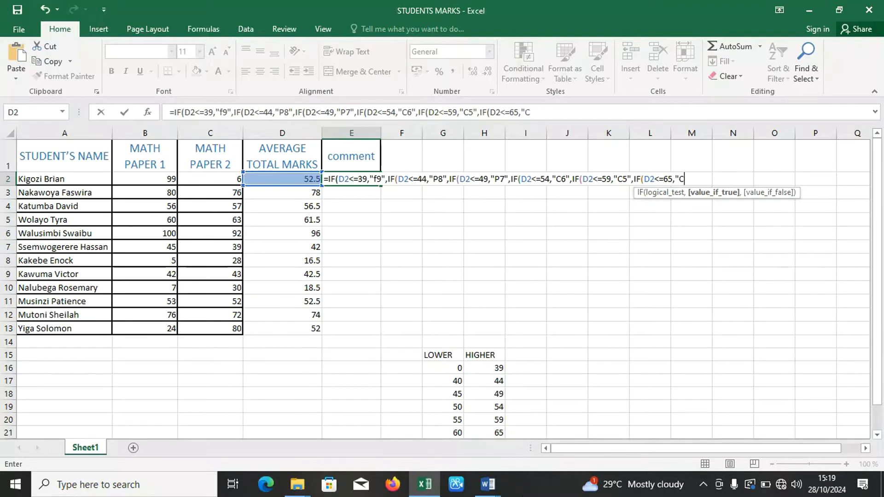
{"action": "type", "text": "4\","}
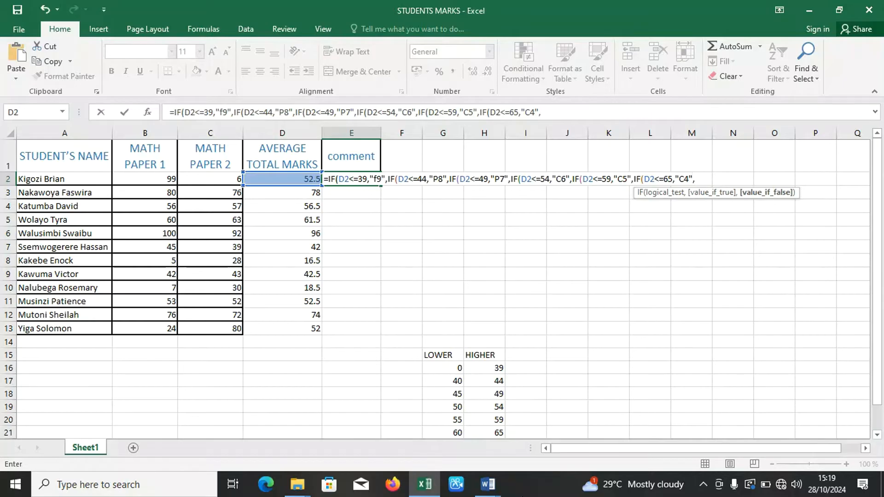
{"action": "type", "text": "IF"}
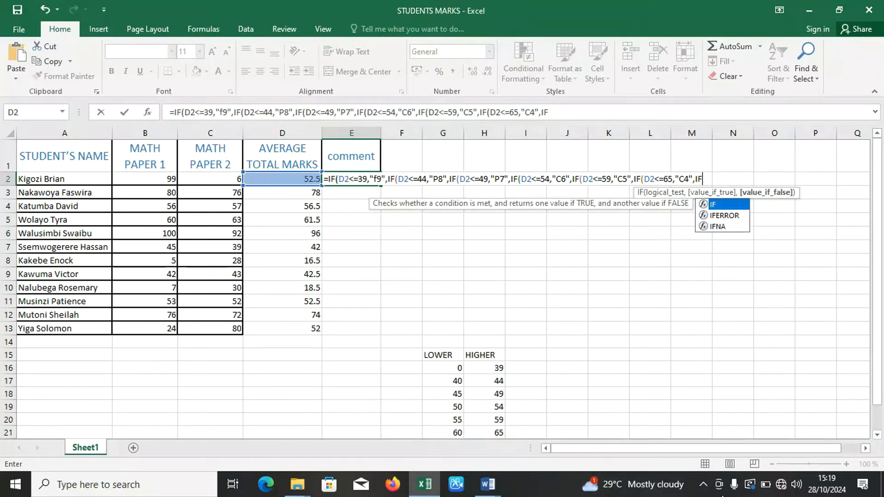
{"action": "type", "text": "("}
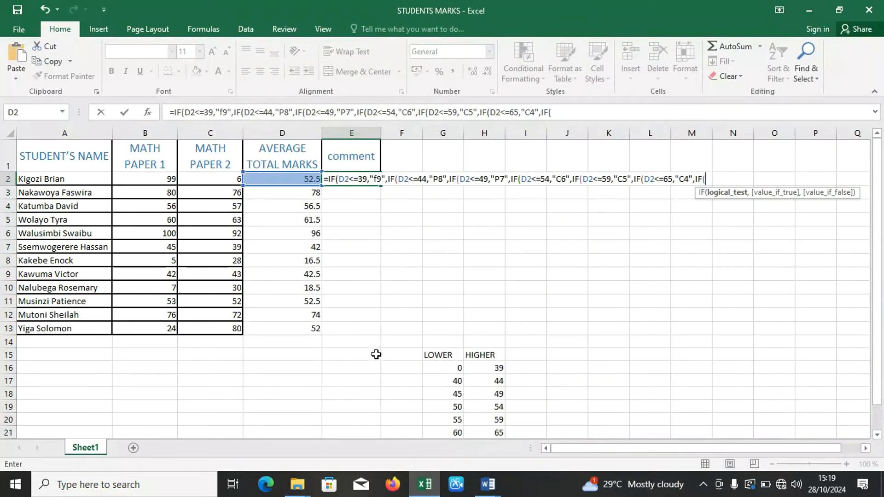
{"action": "type", "text": "D2<="}
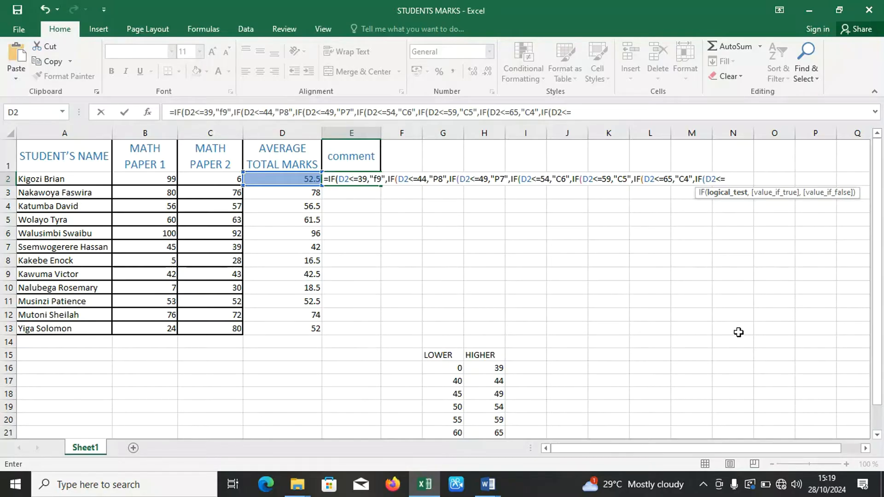
Nest a seventh IF in the E2 formula that tests D2<=74 and returns "C3".
{"action": "left_click_drag", "start_coordinate": [877, 290], "coordinate": [881, 318]}
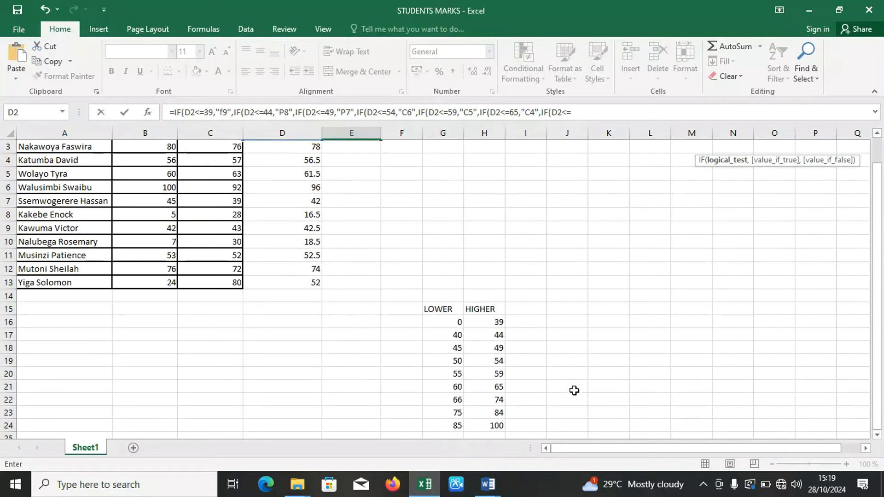
{"action": "left_click_drag", "start_coordinate": [878, 329], "coordinate": [883, 225]}
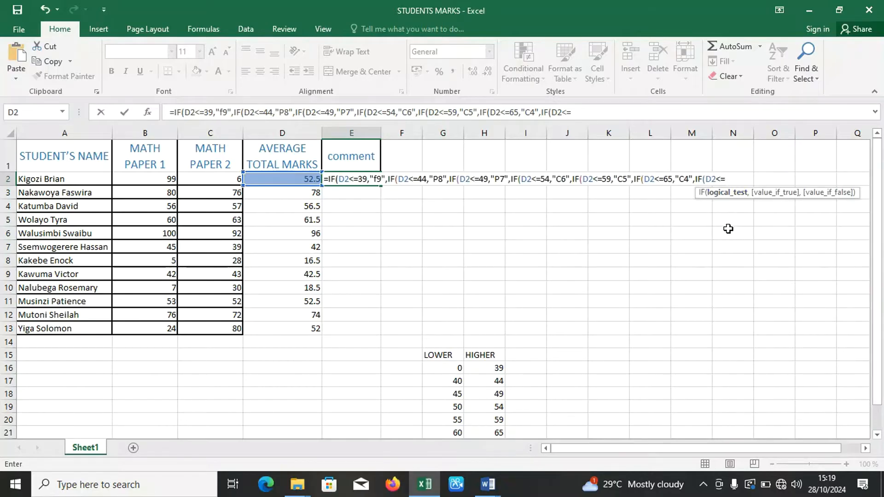
{"action": "type", "text": "74,"}
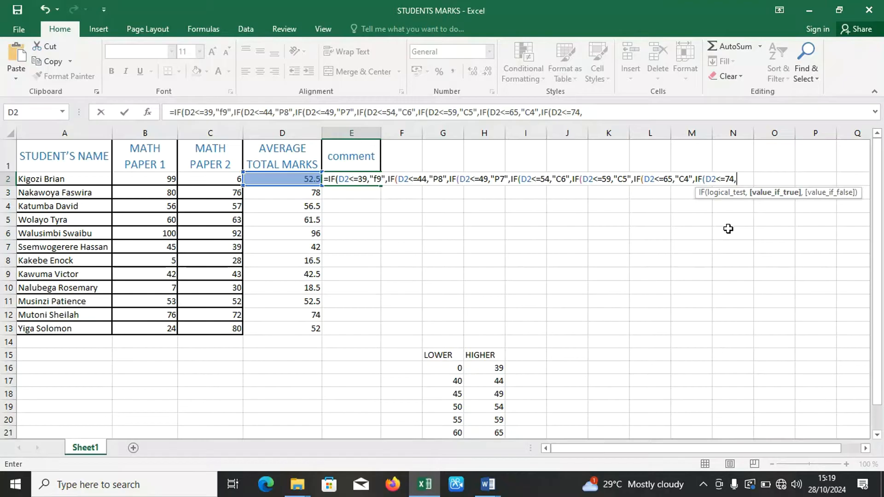
{"action": "type", "text": "\"C3\","}
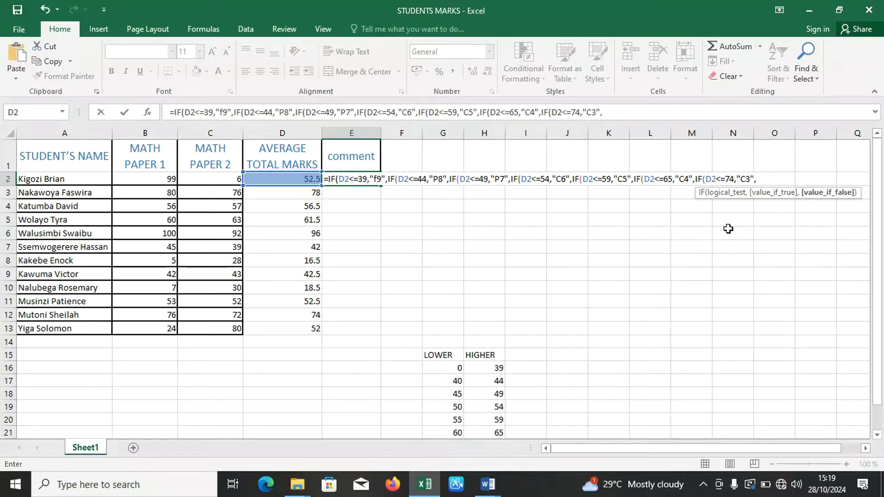
{"action": "type", "text": "IF"}
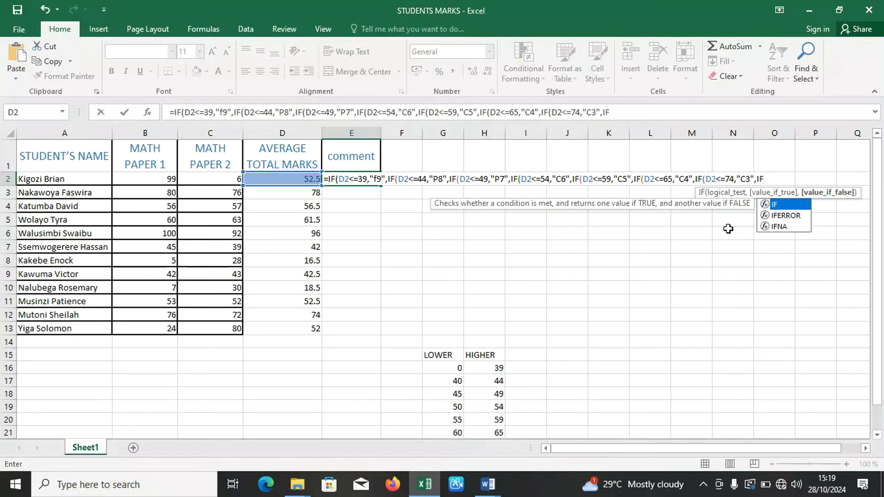
{"action": "type", "text": "(D2"}
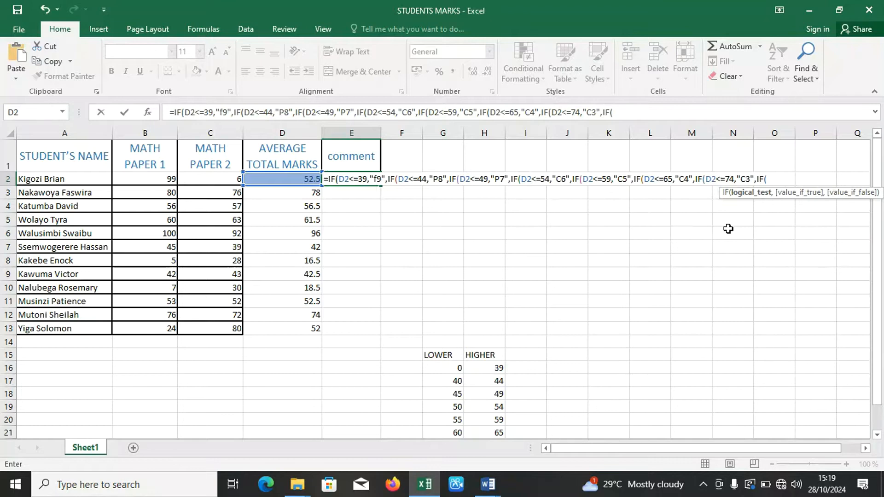
{"action": "type", "text": "<="}
Nest an eighth IF in the E2 formula that tests D2<=84 and returns "D2".
{"action": "left_click_drag", "start_coordinate": [878, 256], "coordinate": [881, 313]}
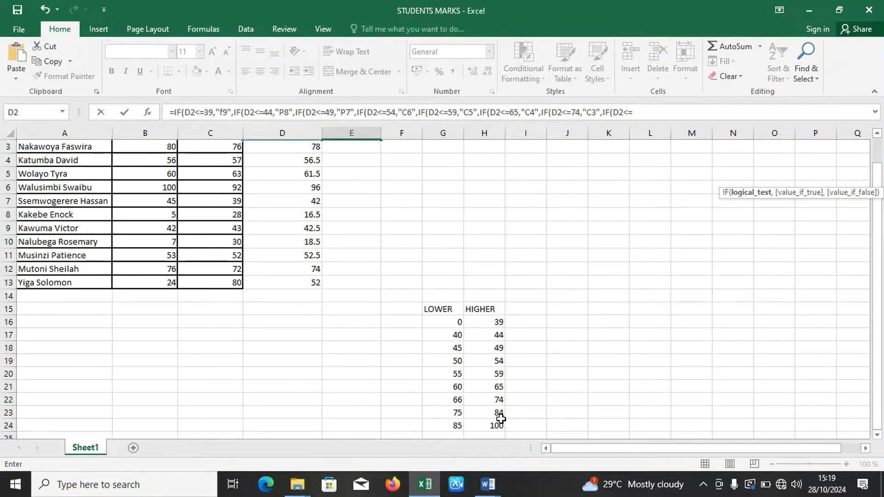
{"action": "left_click_drag", "start_coordinate": [879, 356], "coordinate": [883, 280]}
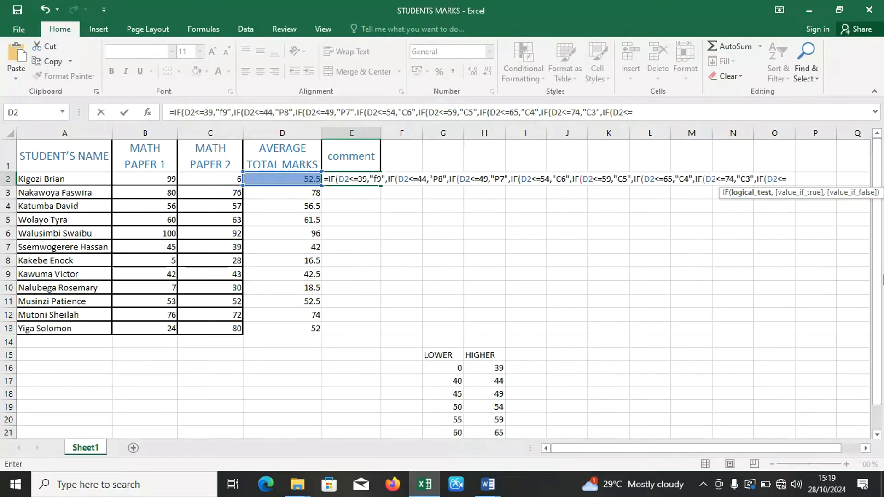
{"action": "type", "text": "84,"}
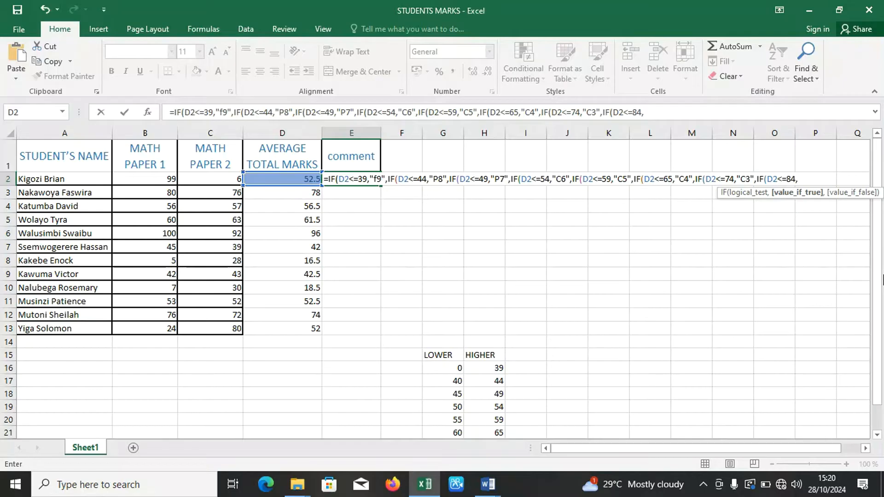
{"action": "type", "text": "\""}
{"action": "type", "text": "D2\""}
Check the highest mark range and make "D1" the value if false of the last IF in the E2 formula.
{"action": "left_click_drag", "start_coordinate": [882, 290], "coordinate": [883, 357]}
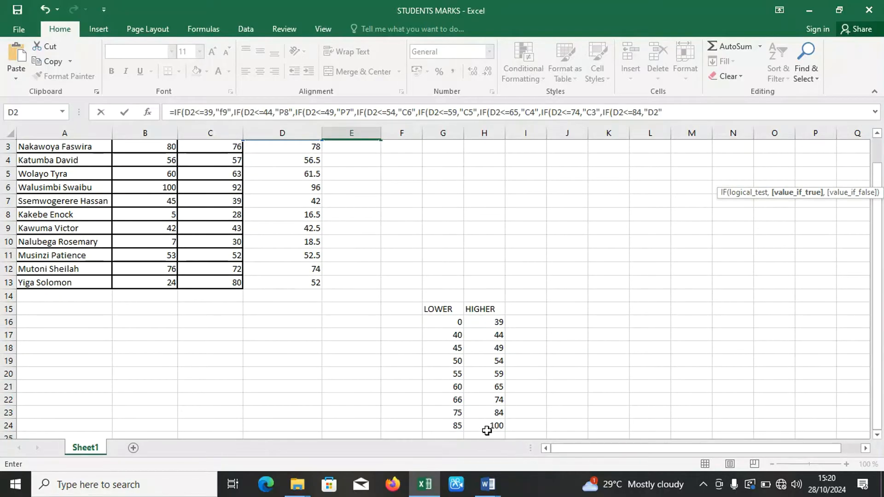
{"action": "left_click_drag", "start_coordinate": [876, 319], "coordinate": [880, 240]}
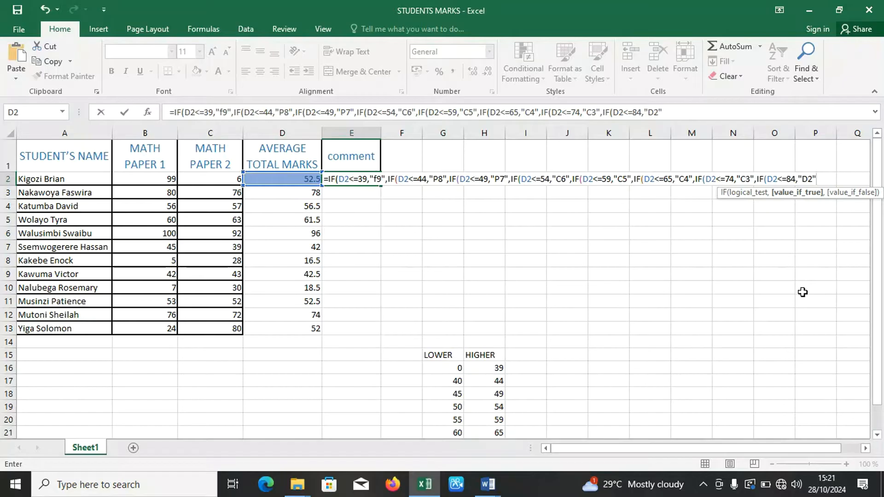
{"action": "type", "text": ","}
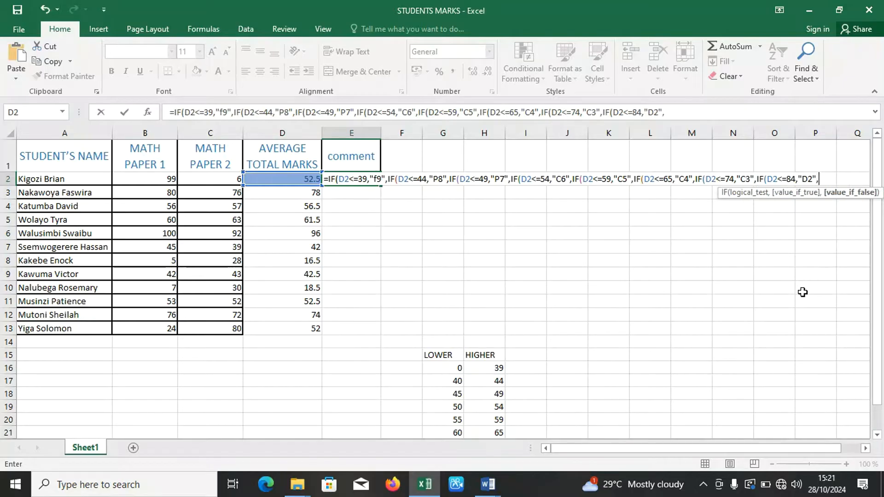
{"action": "type", "text": "\"D1\""}
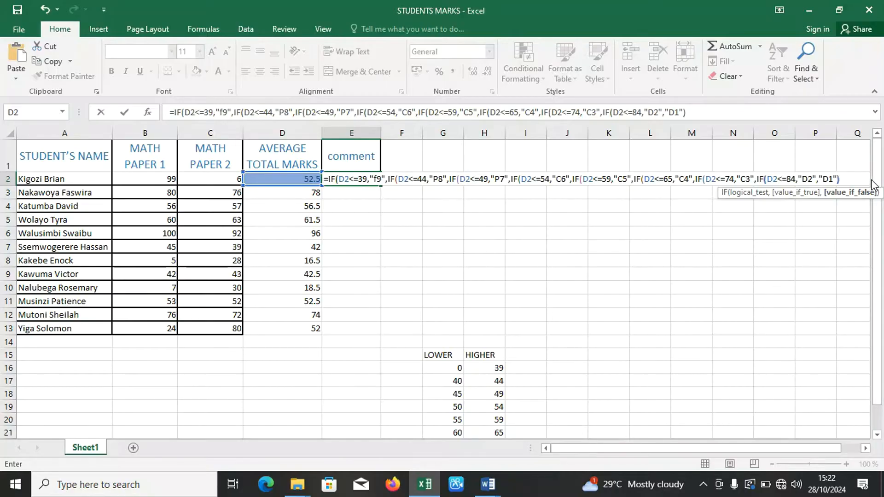
Close all eight nested IFs in the E2 formula with parentheses and enter the formula.
{"action": "type", "text": "))"}
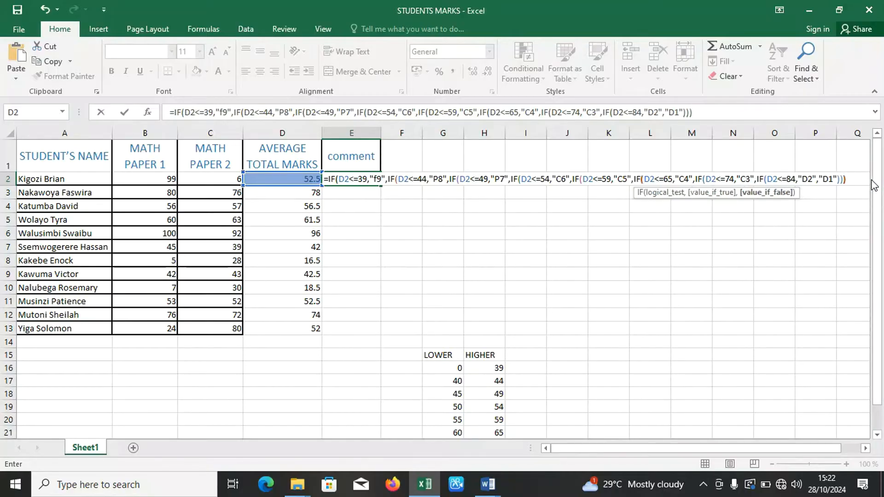
{"action": "type", "text": ")"}
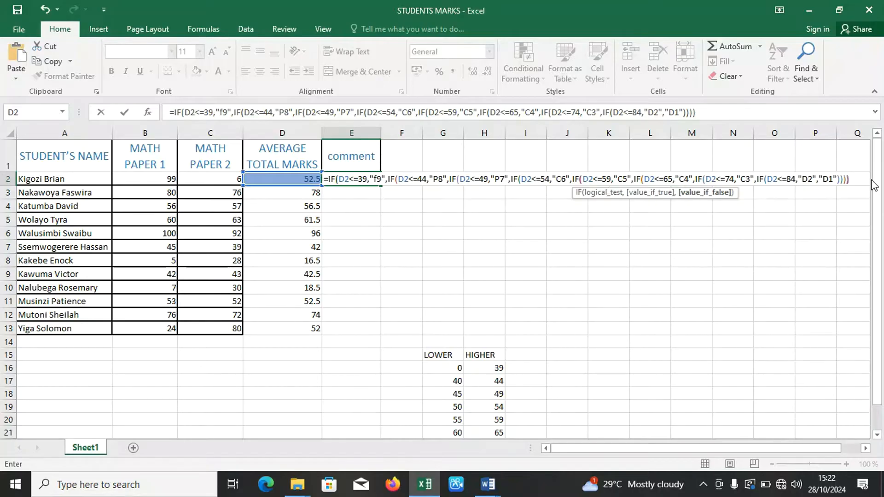
{"action": "type", "text": "))"}
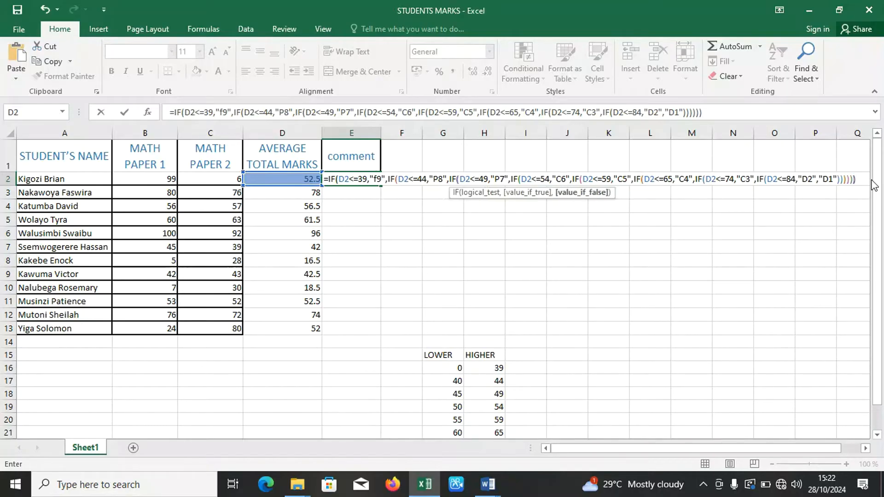
{"action": "type", "text": "))"}
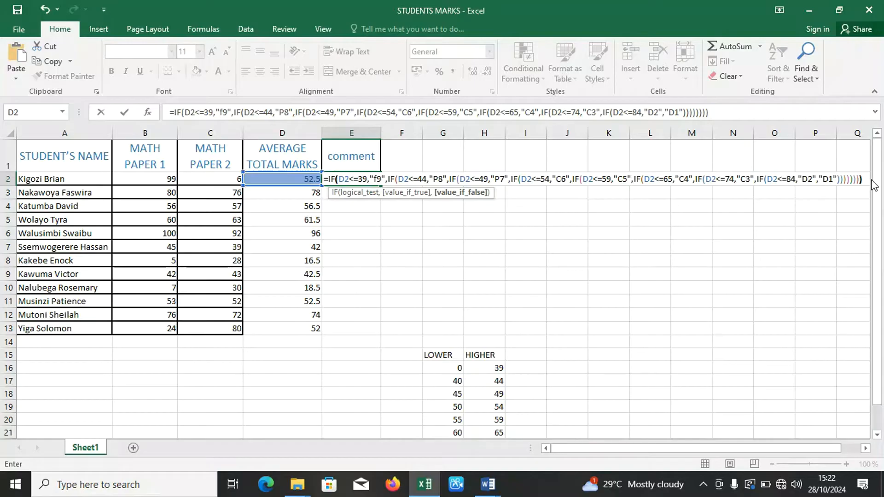
{"action": "key", "text": "Return"}
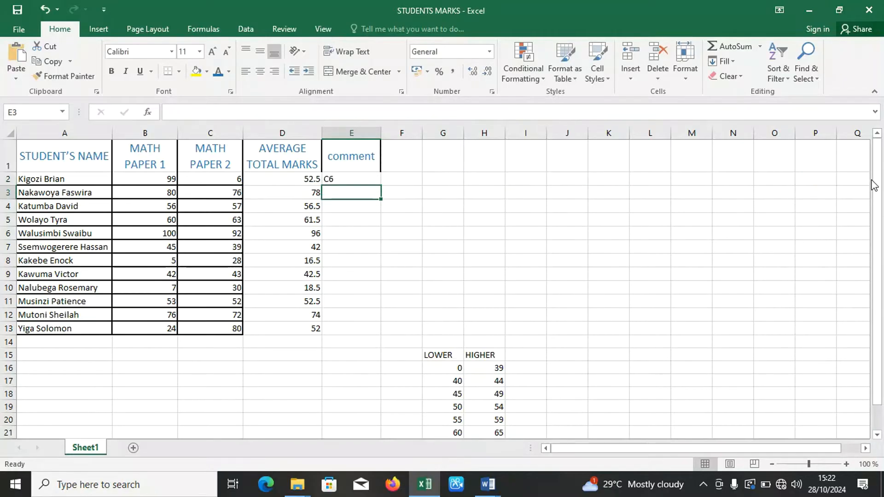
{"action": "left_click", "coordinate": [367, 182]}
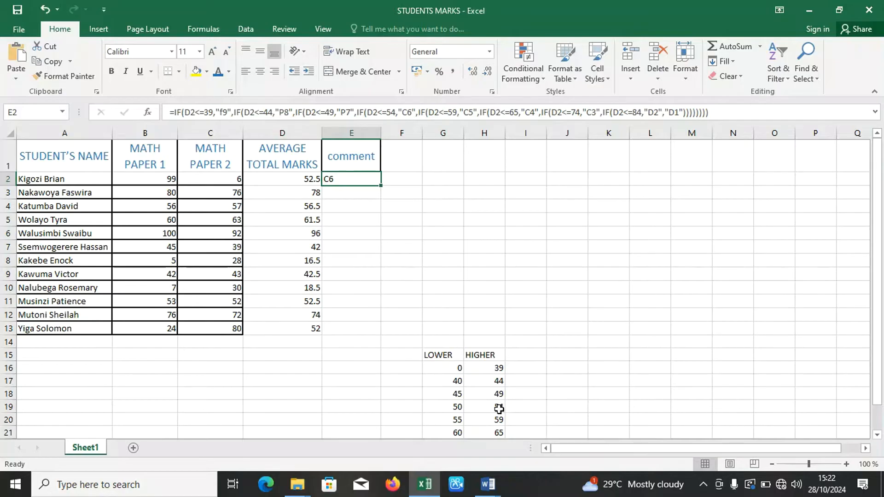
List the grades F9, P8, P7 and C6 beside the first four mark ranges, in cells I16 to I19.
{"action": "left_click", "coordinate": [524, 367]}
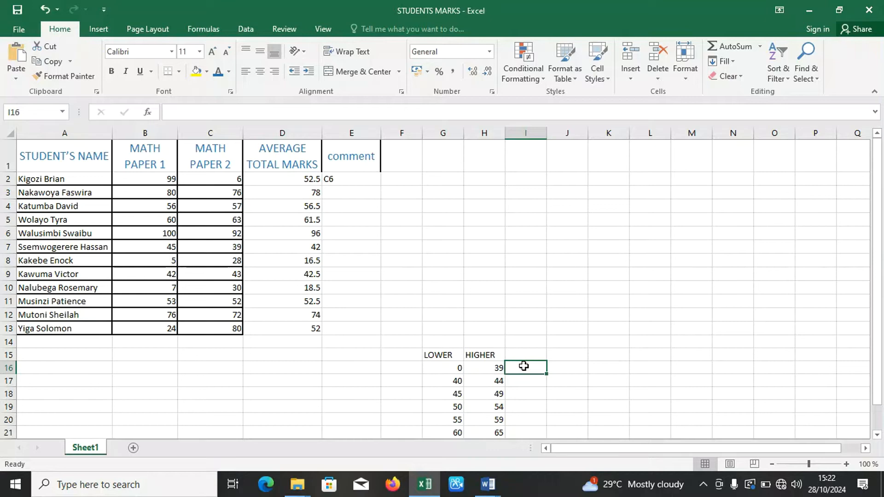
{"action": "type", "text": "F9"}
{"action": "key", "text": "Return"}
{"action": "type", "text": "P"}
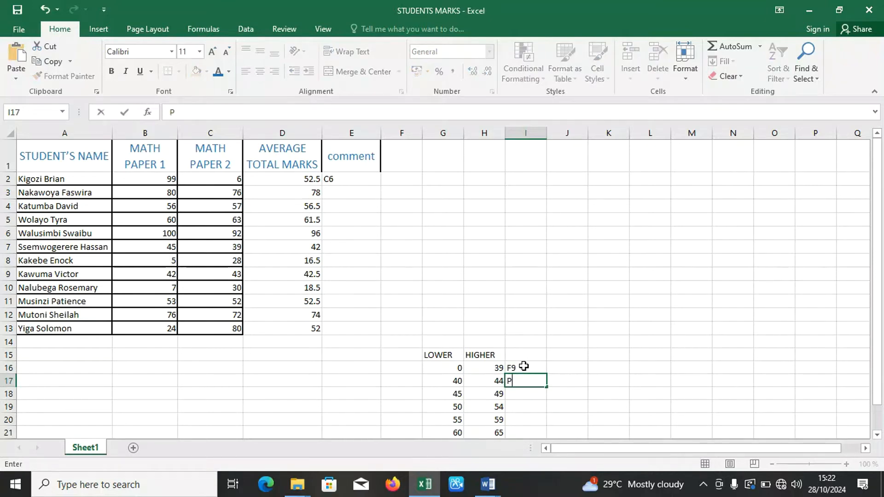
{"action": "type", "text": "8"}
{"action": "key", "text": "Return"}
{"action": "type", "text": "P87"}
{"action": "key", "text": "Return"}
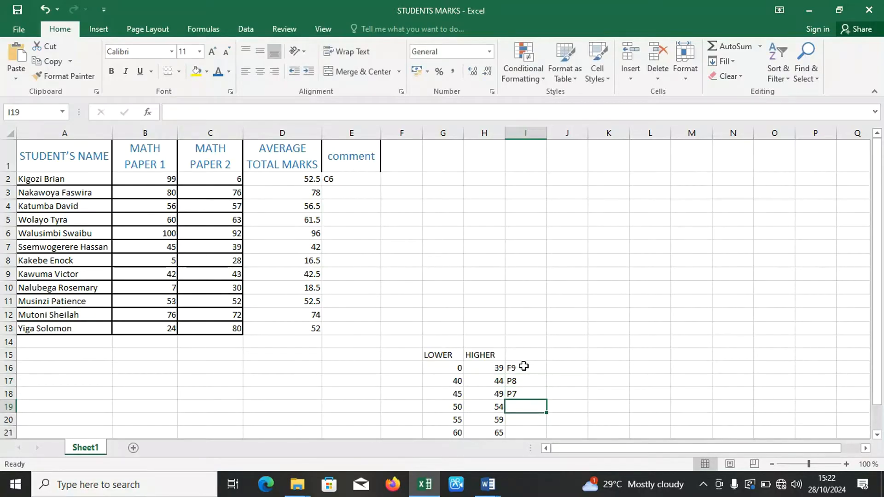
{"action": "type", "text": "C6"}
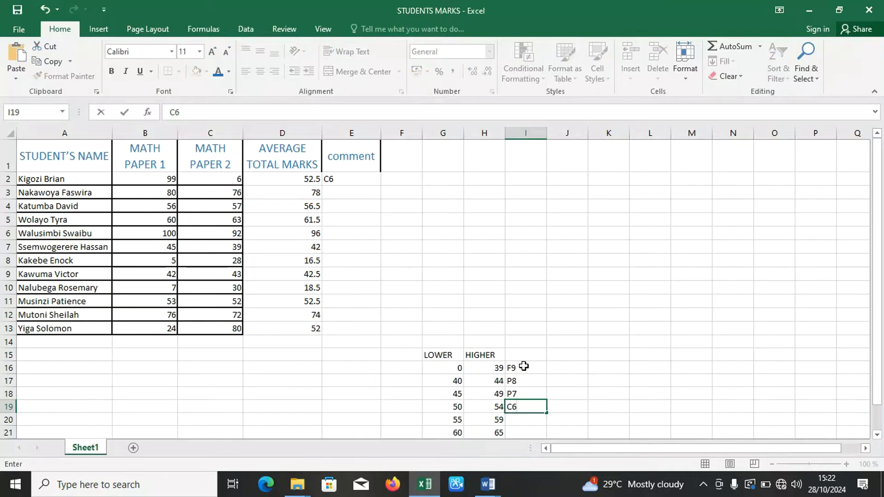
{"action": "key", "text": "Return"}
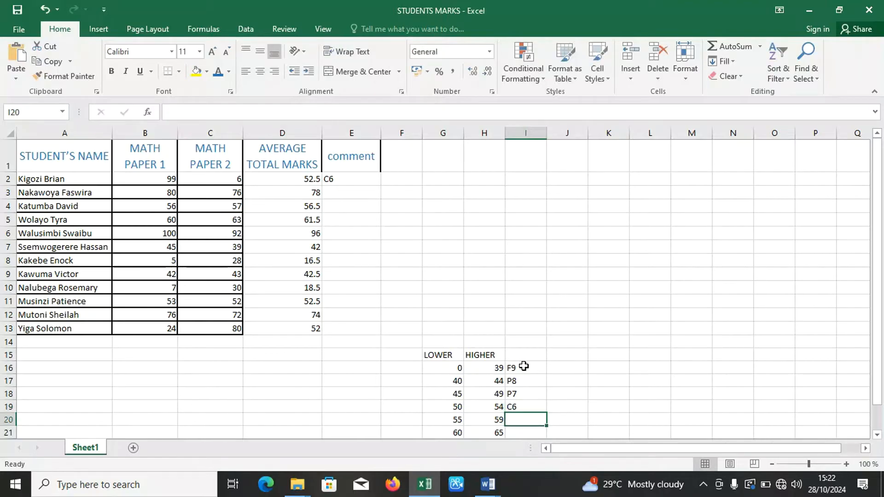
List the grades C5, C4, C3, D2 and D1 beside the remaining mark ranges, in cells I20 to I24.
{"action": "type", "text": "C5"}
{"action": "key", "text": "Return"}
{"action": "type", "text": "C4"}
{"action": "key", "text": "Return"}
{"action": "type", "text": "C3"}
{"action": "key", "text": "Return"}
{"action": "type", "text": "D2"}
{"action": "key", "text": "Return"}
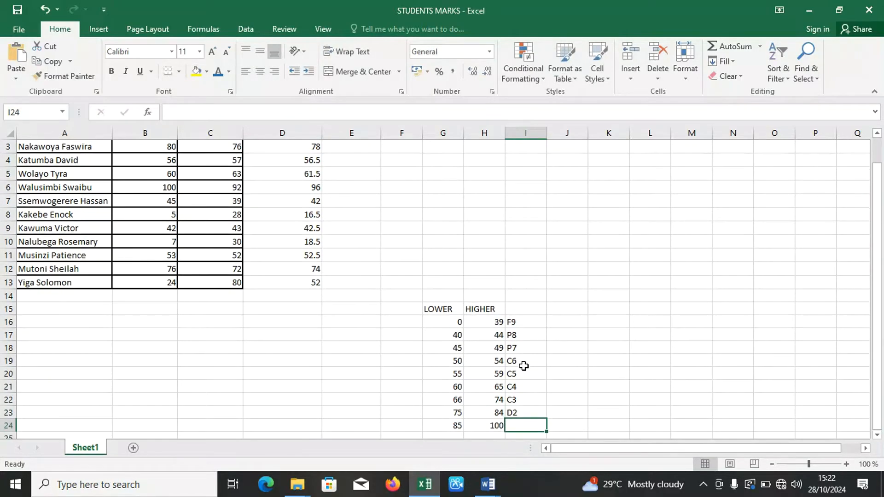
{"action": "type", "text": "D1"}
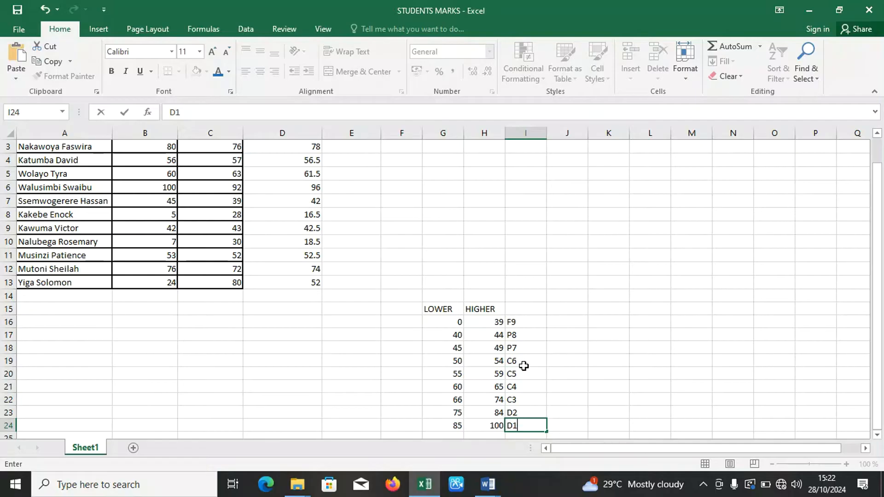
{"action": "left_click", "coordinate": [563, 292]}
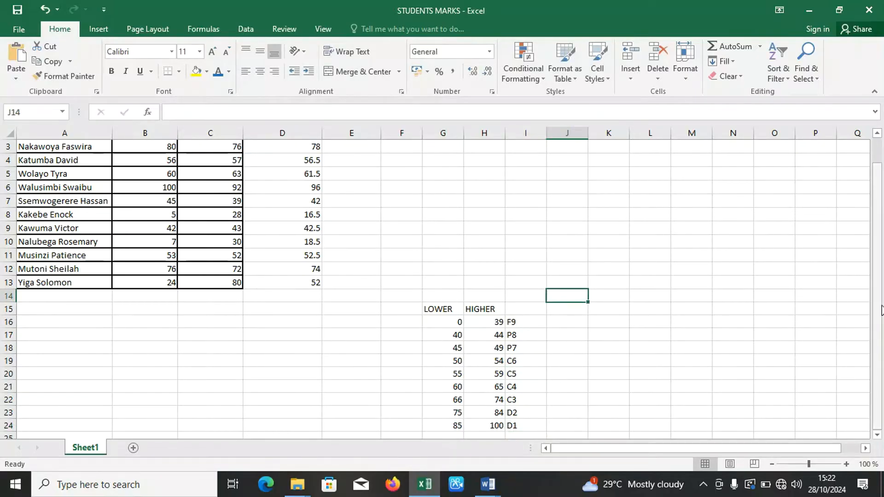
Fill the E2 grading formula down through E13 for all students.
{"action": "scroll", "coordinate": [881, 310], "scroll_direction": "up", "scroll_amount": 1}
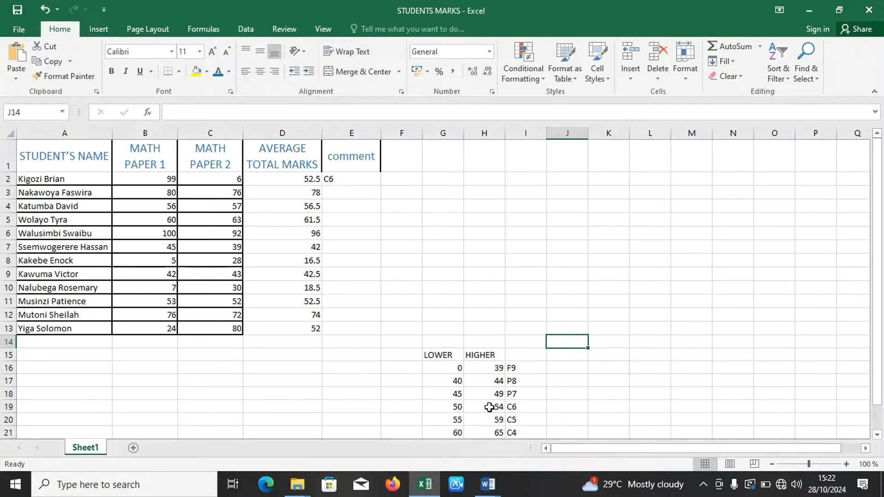
{"action": "left_click", "coordinate": [344, 178]}
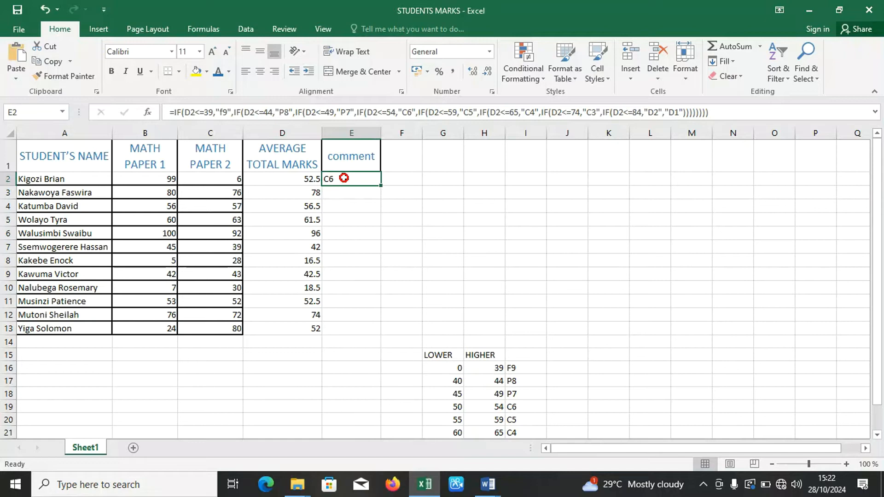
{"action": "double_click", "coordinate": [381, 185]}
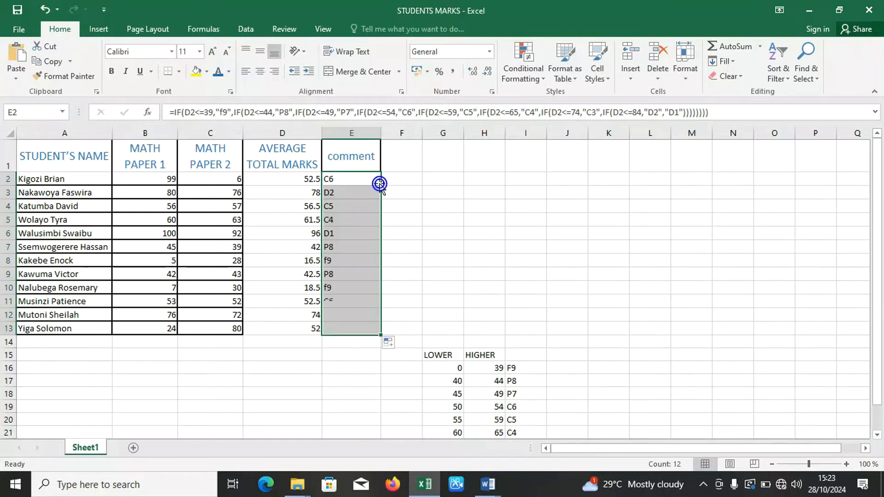
{"action": "left_click", "coordinate": [412, 204]}
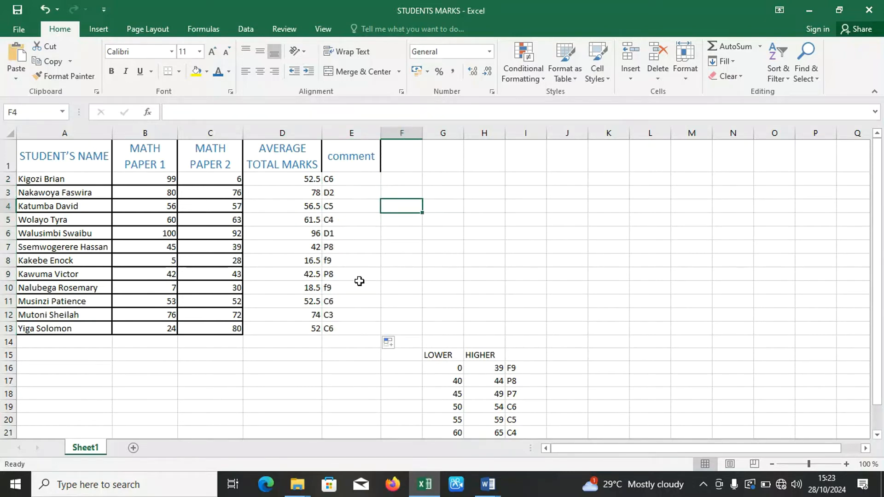
Enter the header COMMENT in F1 and widen column F until the word fits on one line.
{"action": "left_click", "coordinate": [409, 166]}
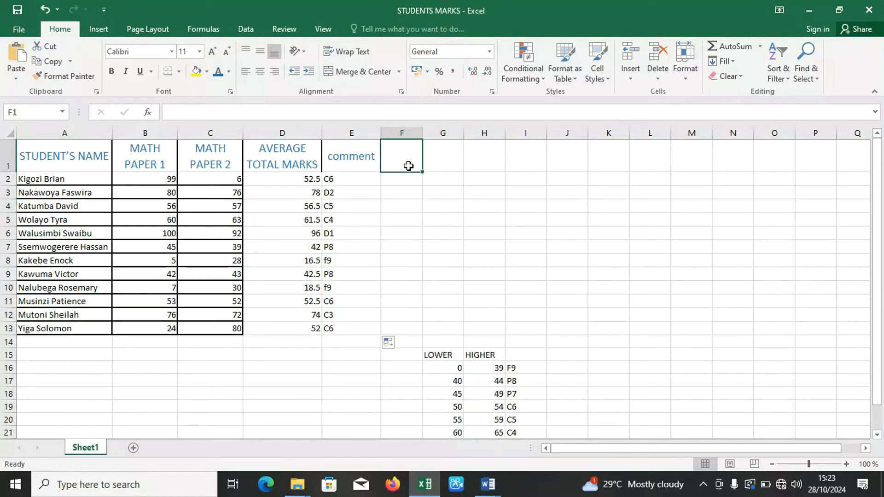
{"action": "type", "text": "COMMENT"}
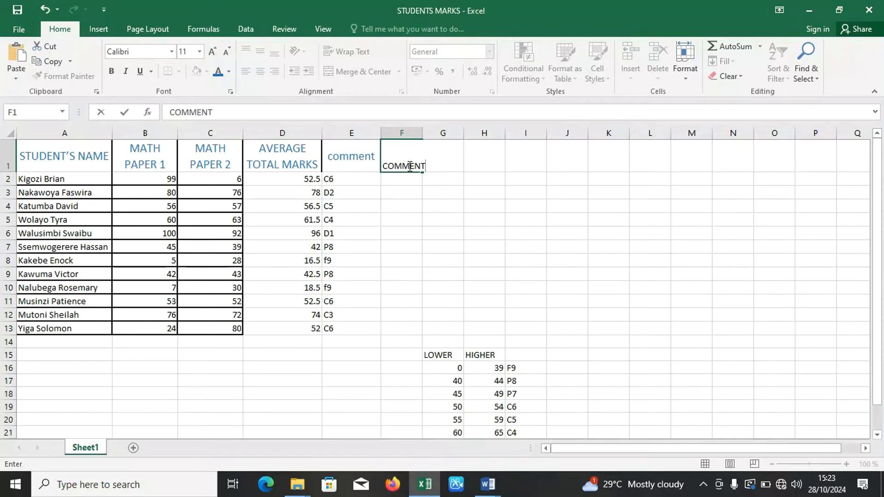
{"action": "left_click", "coordinate": [405, 188]}
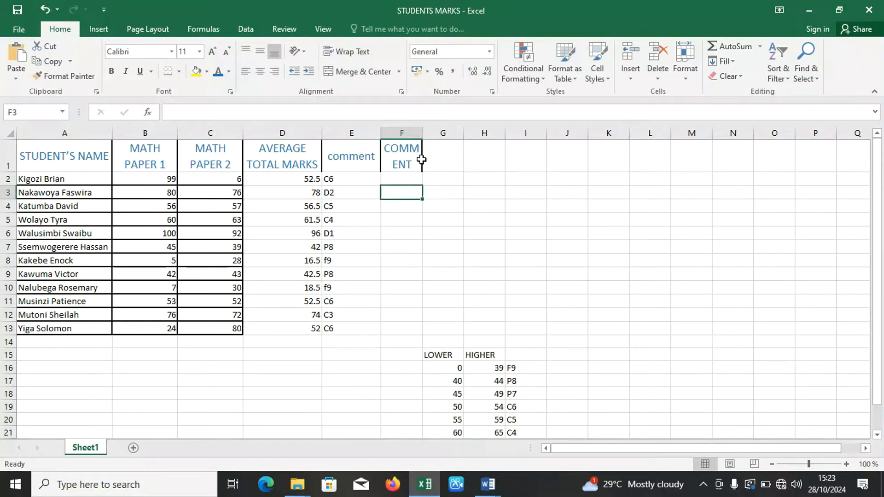
{"action": "left_click_drag", "start_coordinate": [422, 136], "coordinate": [442, 135]}
Start an IF formula in F2 that tests D2>=85, the highest range's lower limit, and returns "D1".
{"action": "left_click", "coordinate": [421, 177]}
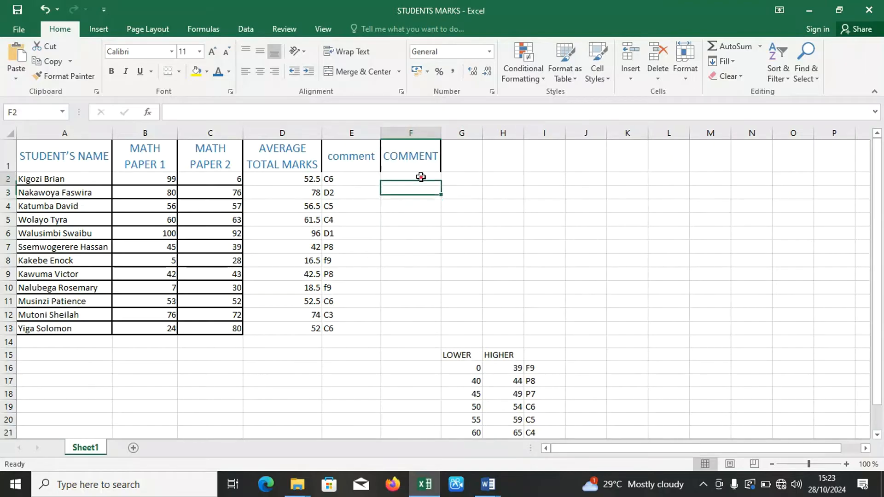
{"action": "type", "text": "="}
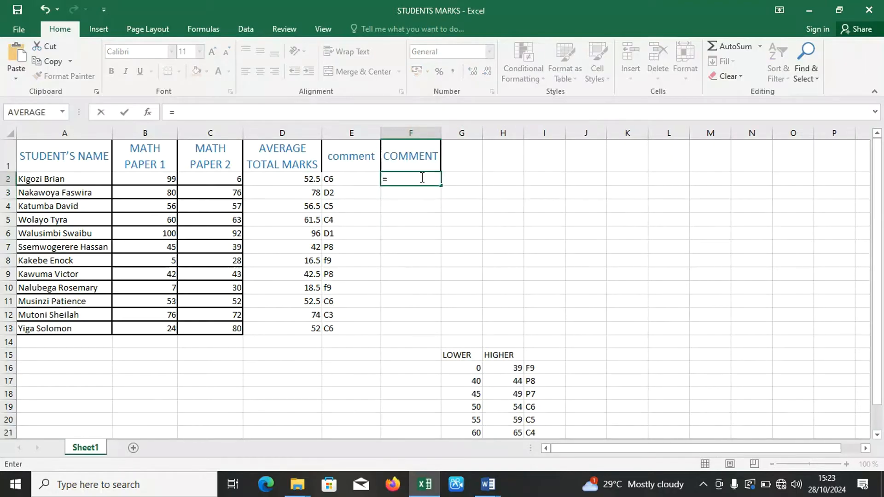
{"action": "type", "text": "IF"}
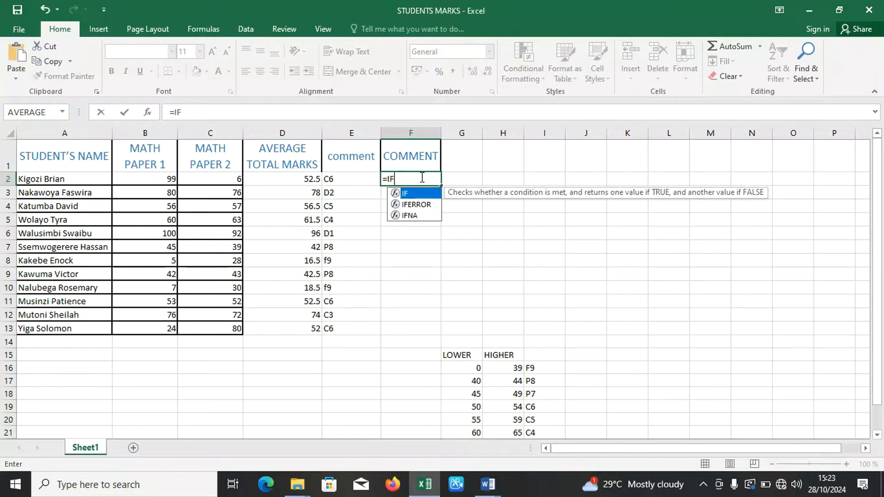
{"action": "type", "text": "("}
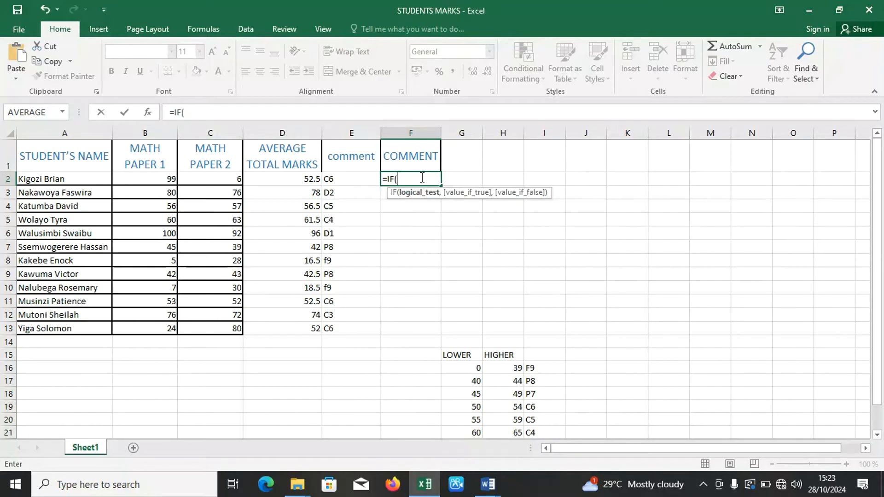
{"action": "left_click", "coordinate": [306, 181]}
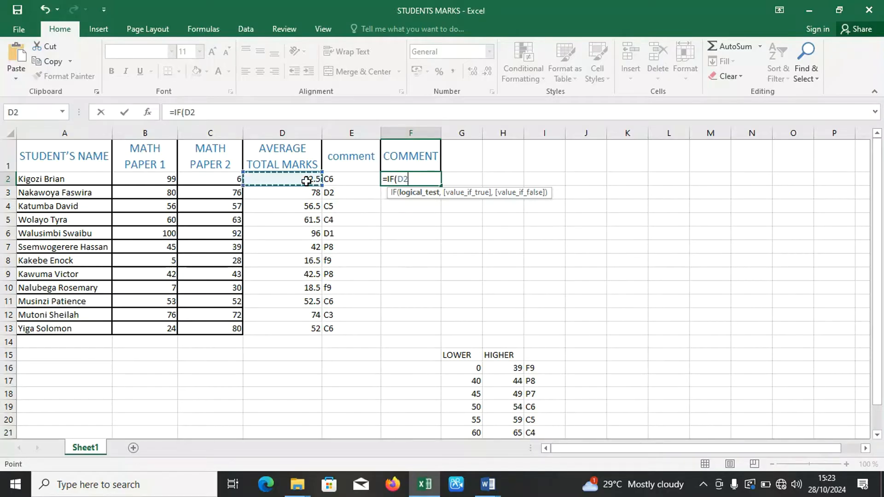
{"action": "type", "text": ">"}
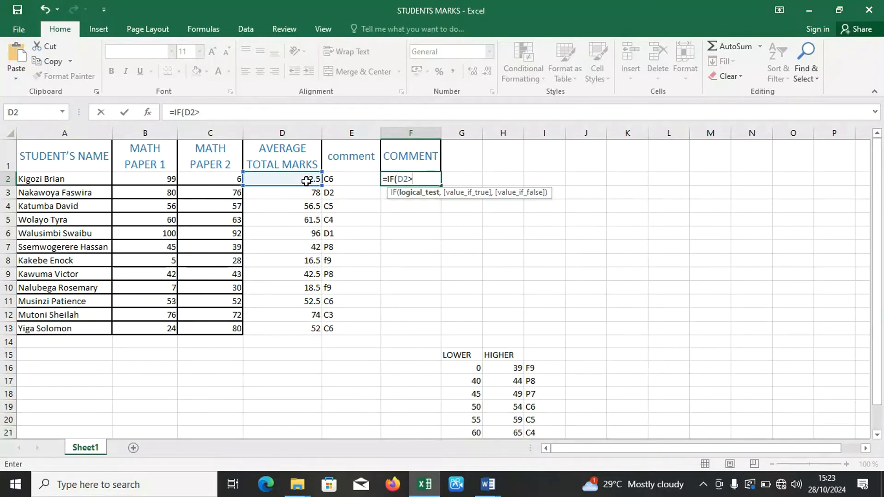
{"action": "type", "text": "="}
{"action": "left_click_drag", "start_coordinate": [880, 305], "coordinate": [880, 345]}
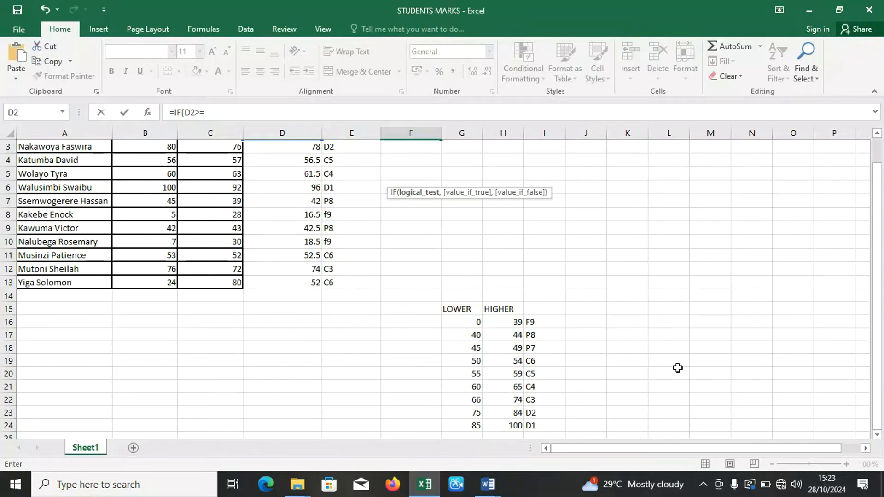
{"action": "left_click_drag", "start_coordinate": [878, 331], "coordinate": [880, 266]}
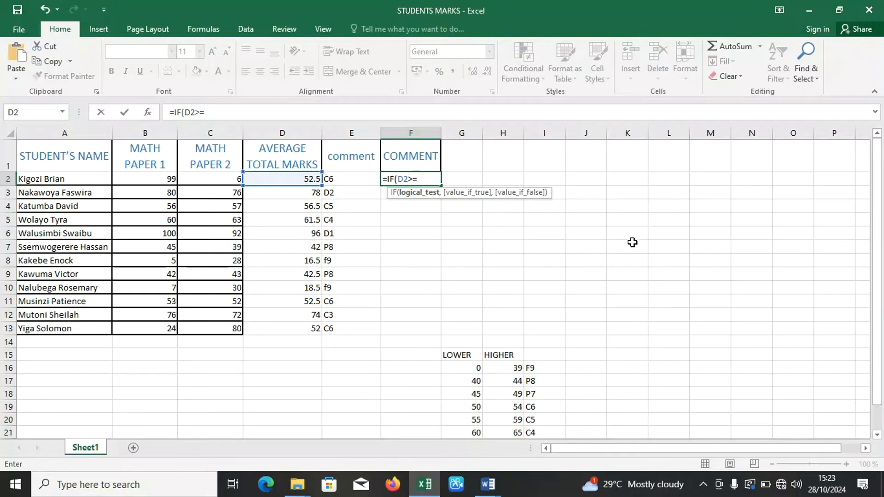
{"action": "type", "text": "85,\""}
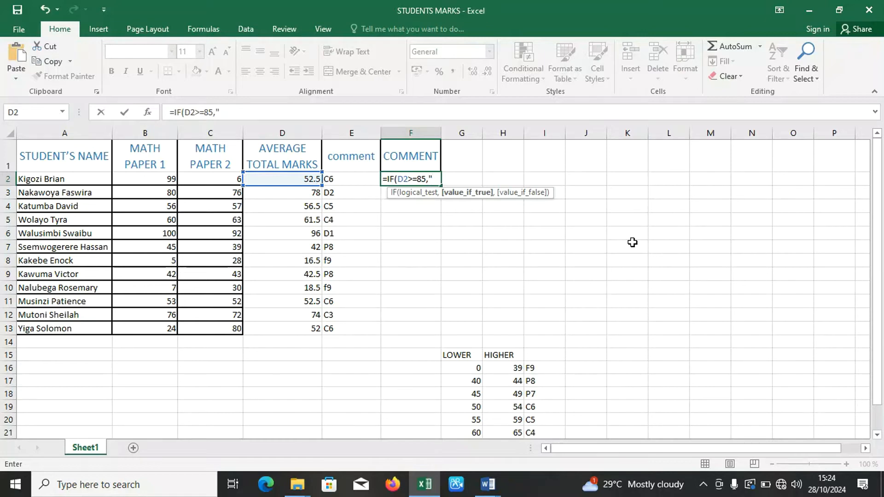
{"action": "type", "text": "D1\""}
Continue the F2 formula with a nested IF that tests D2>=75 and returns "D2".
{"action": "left_click_drag", "start_coordinate": [879, 283], "coordinate": [878, 308]}
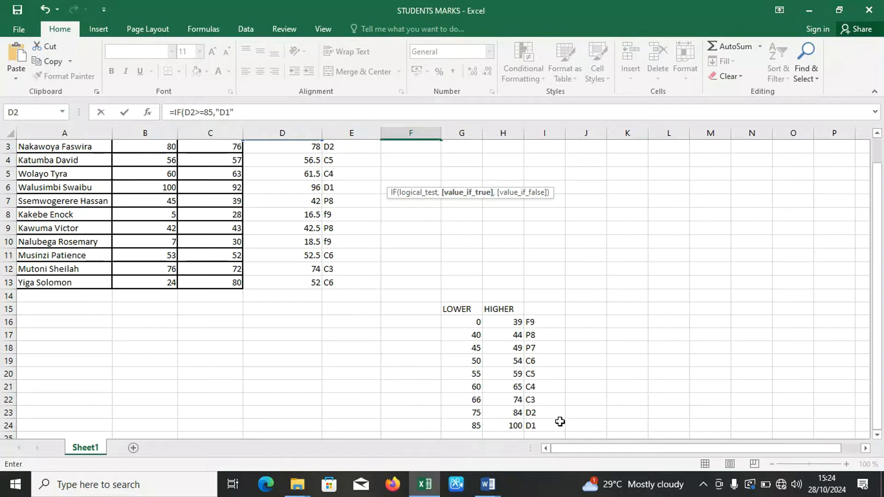
{"action": "left_click_drag", "start_coordinate": [880, 348], "coordinate": [879, 344]}
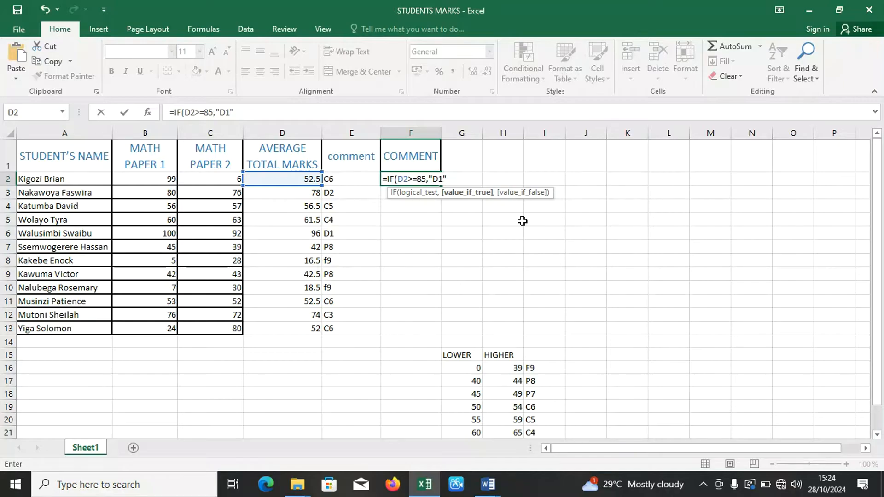
{"action": "type", "text": ","}
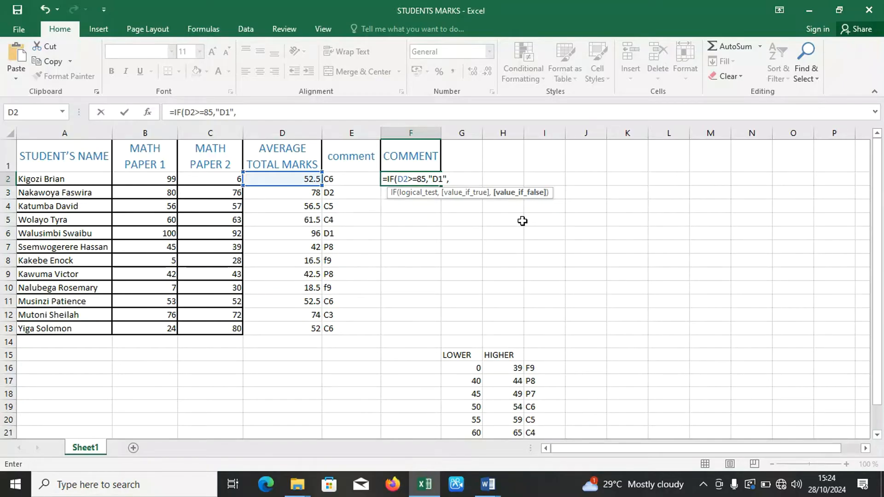
{"action": "type", "text": "IF"}
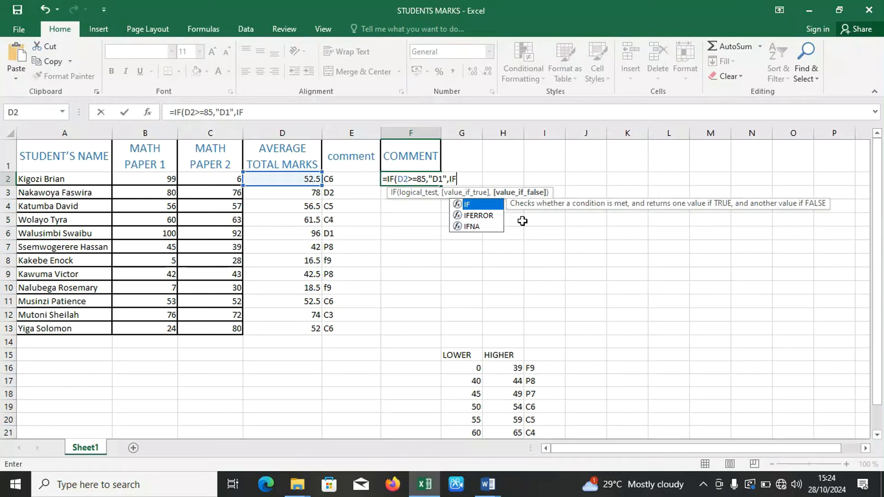
{"action": "type", "text": "("}
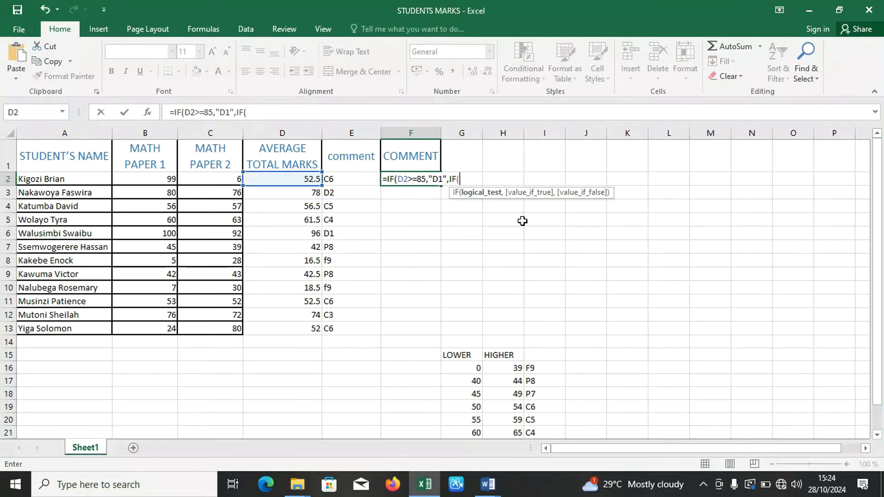
{"action": "left_click", "coordinate": [298, 180]}
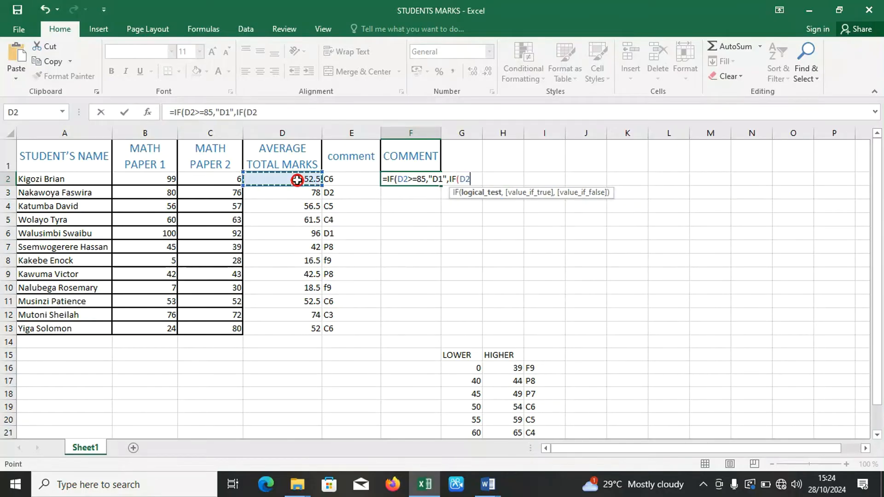
{"action": "type", "text": ">"}
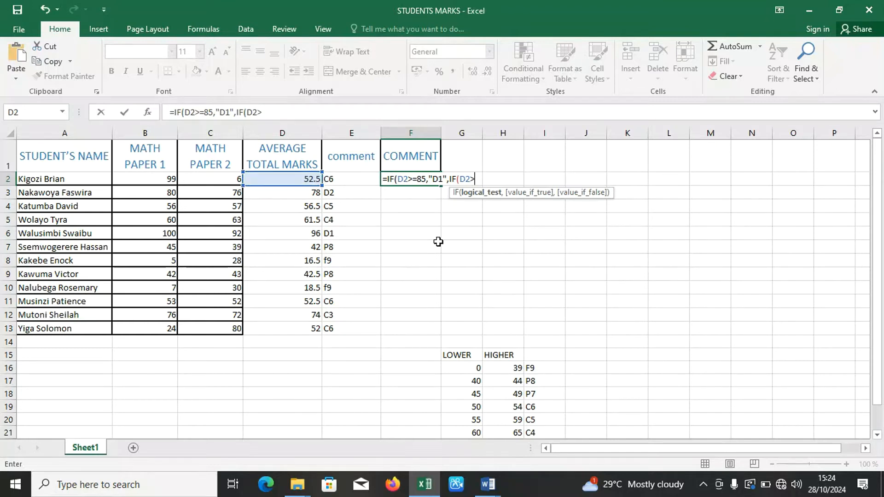
{"action": "type", "text": "="}
{"action": "left_click_drag", "start_coordinate": [878, 324], "coordinate": [866, 265]}
{"action": "type", "text": "75,\"D"}
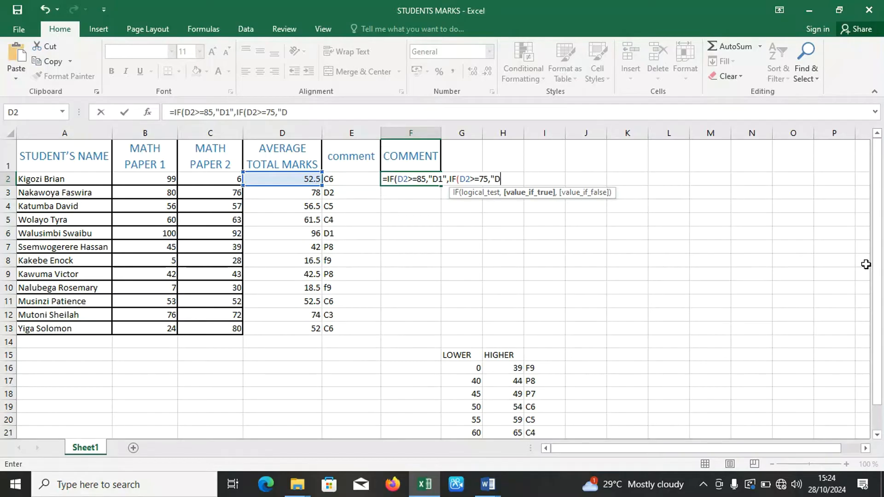
{"action": "type", "text": "2\","}
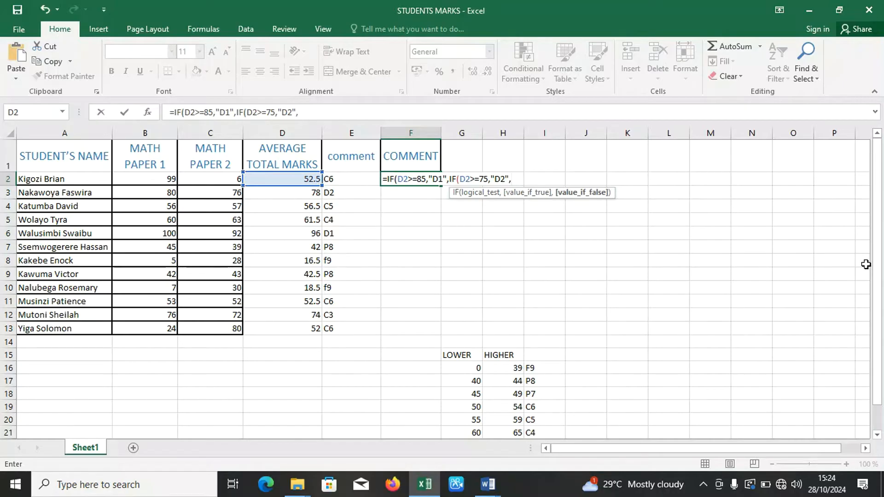
{"action": "type", "text": "IF"}
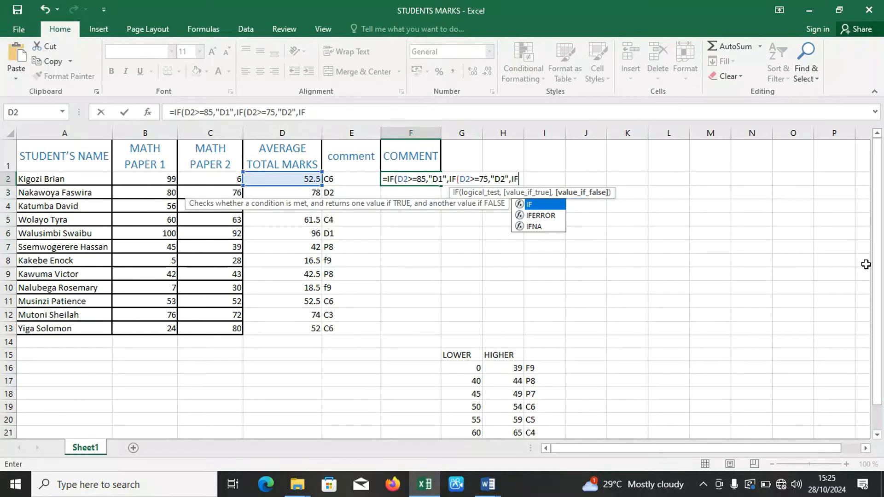
{"action": "type", "text": "(D2"}
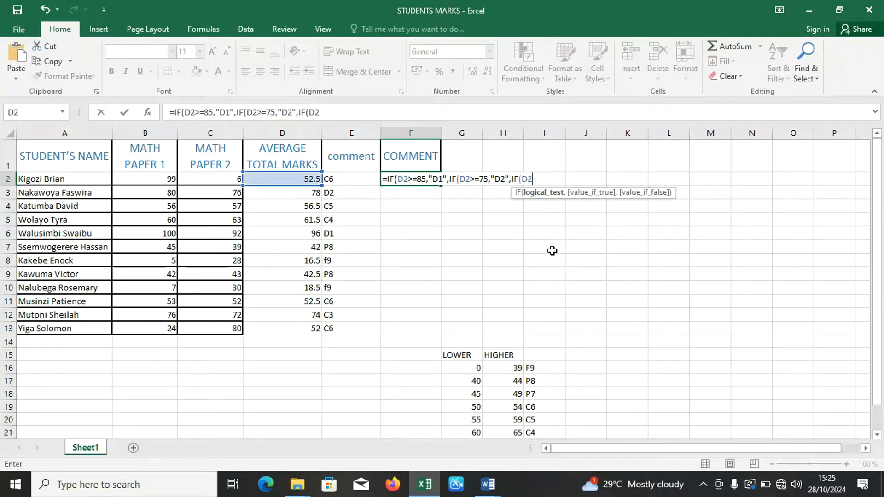
{"action": "type", "text": ">="}
Add a third nested IF to the F2 formula that tests D2>=66 and returns "C3".
{"action": "scroll", "coordinate": [878, 320], "scroll_direction": "down", "scroll_amount": 1}
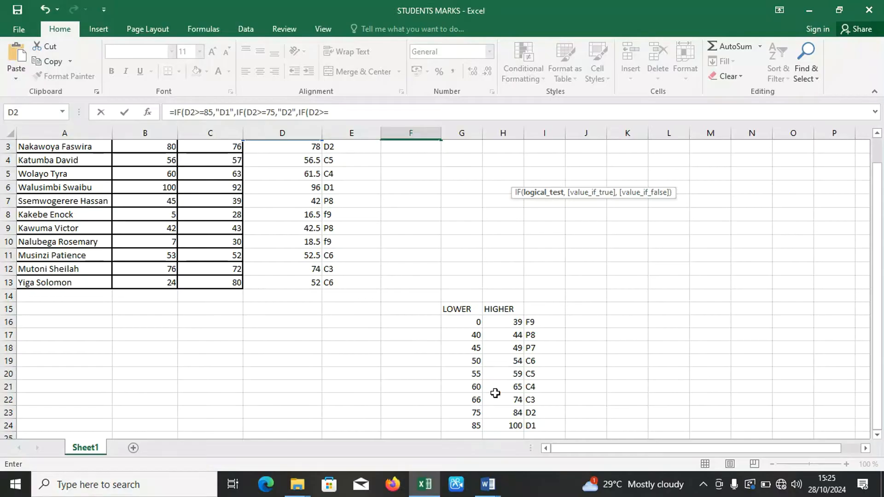
{"action": "left_click_drag", "start_coordinate": [880, 328], "coordinate": [880, 277]}
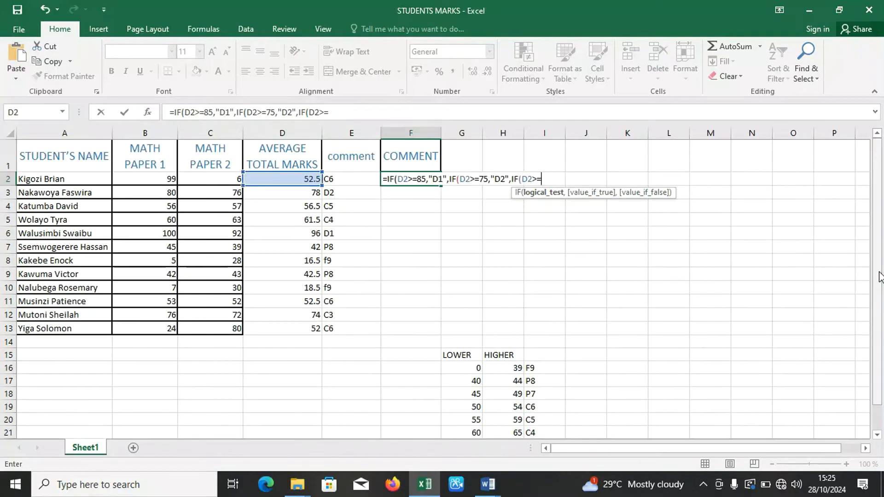
{"action": "type", "text": "66,\""}
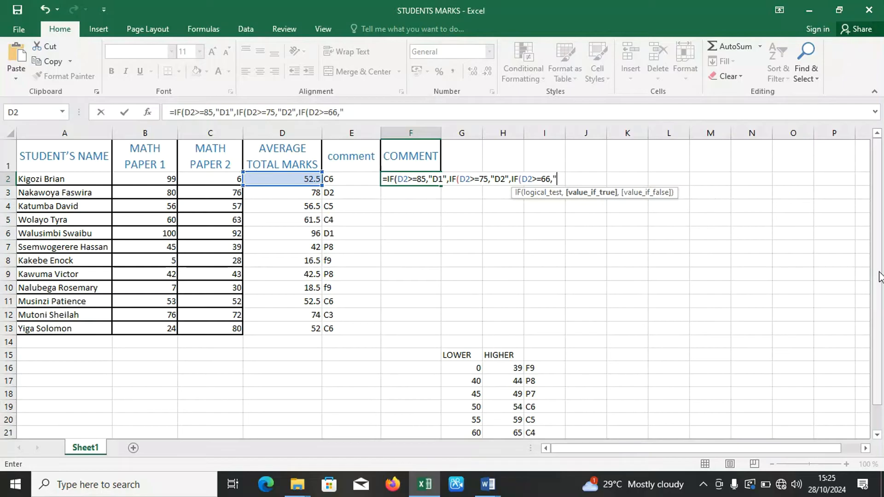
{"action": "type", "text": "C3\","}
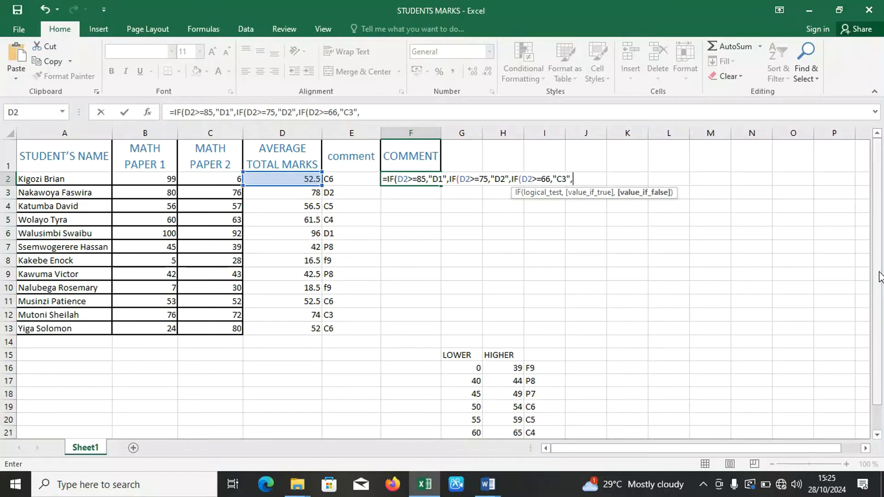
{"action": "type", "text": "IF"}
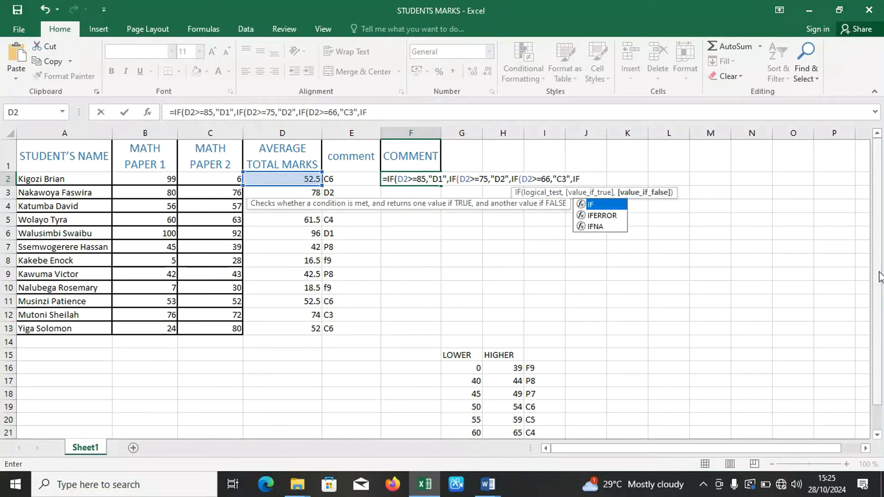
{"action": "type", "text": "("}
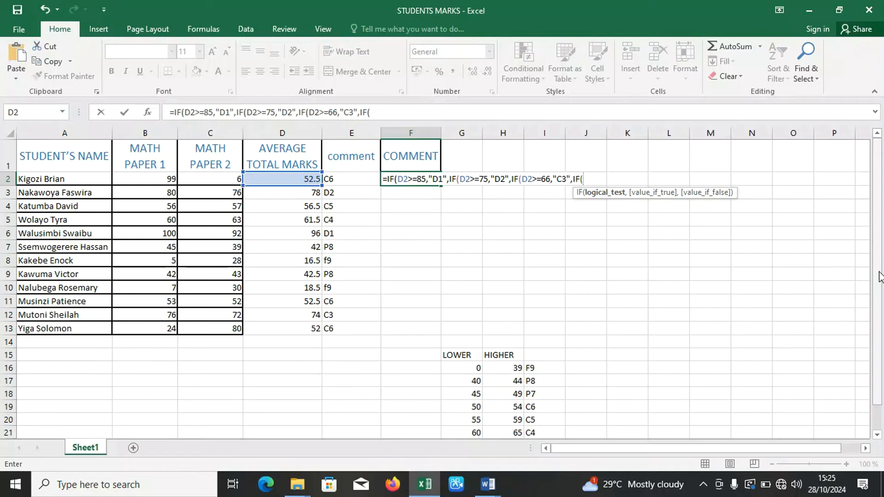
{"action": "type", "text": "D2"}
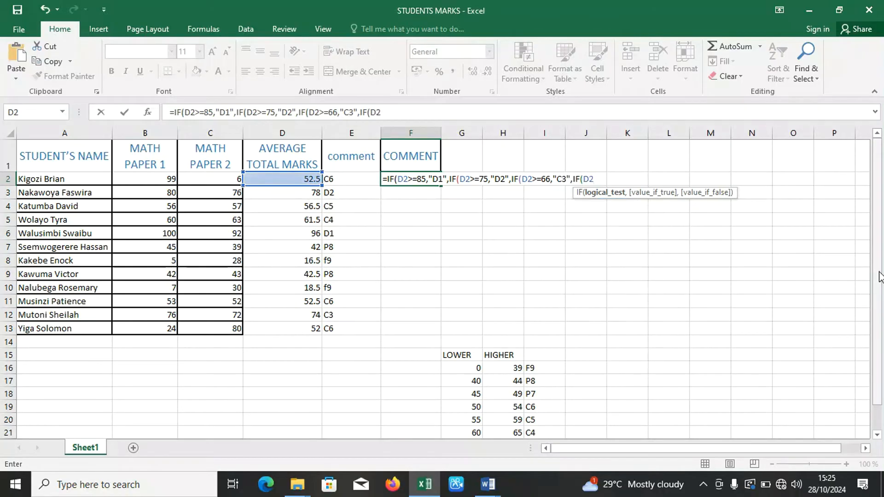
{"action": "type", "text": ">="}
Nest a further IF in the F2 formula that tests D2>=60 and returns "C4".
{"action": "left_click_drag", "start_coordinate": [880, 316], "coordinate": [883, 343]}
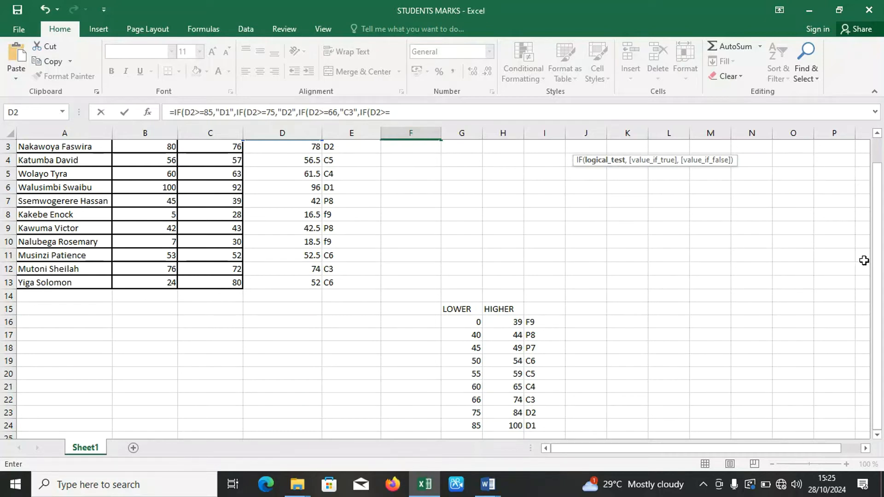
{"action": "left_click_drag", "start_coordinate": [877, 257], "coordinate": [883, 237]}
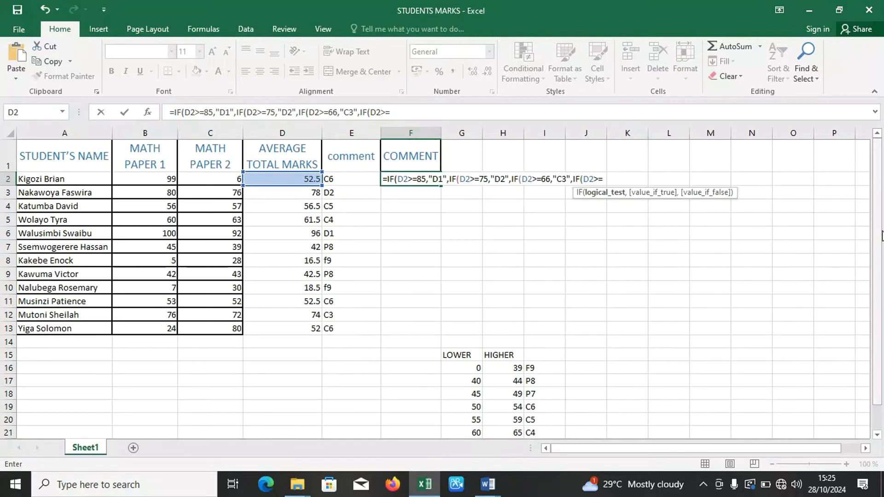
{"action": "type", "text": "60,\""}
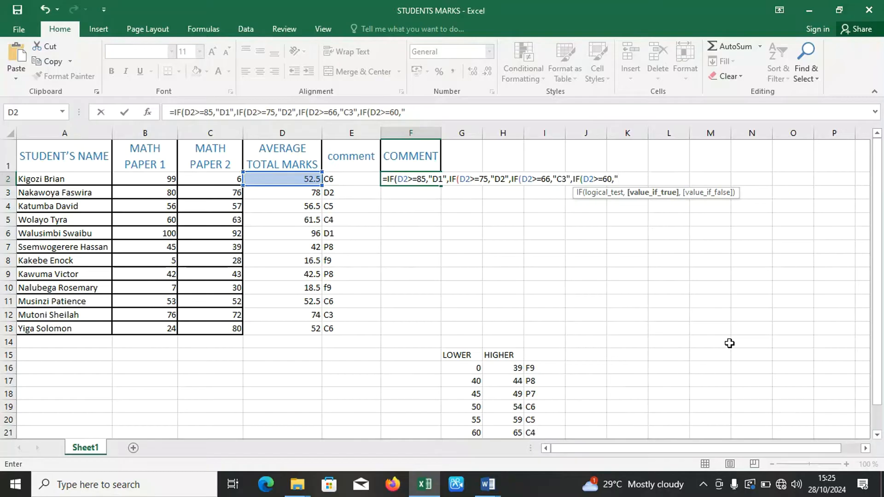
{"action": "type", "text": "C4\","}
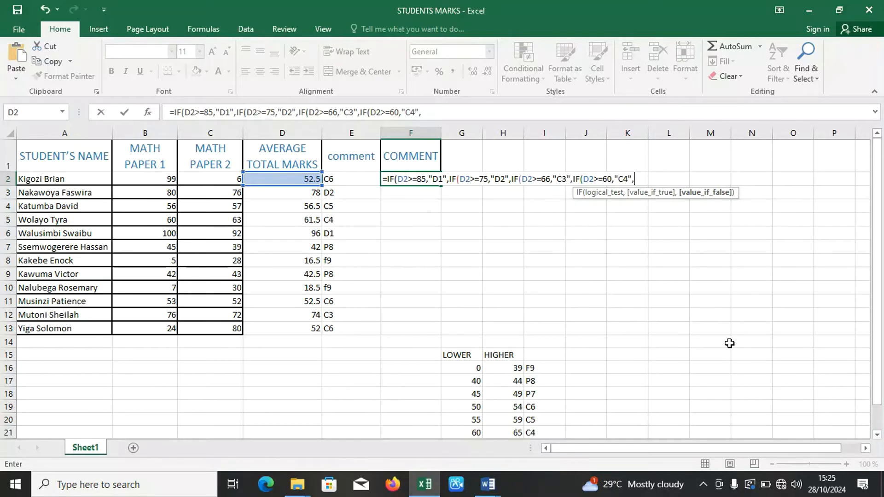
{"action": "type", "text": "IF"}
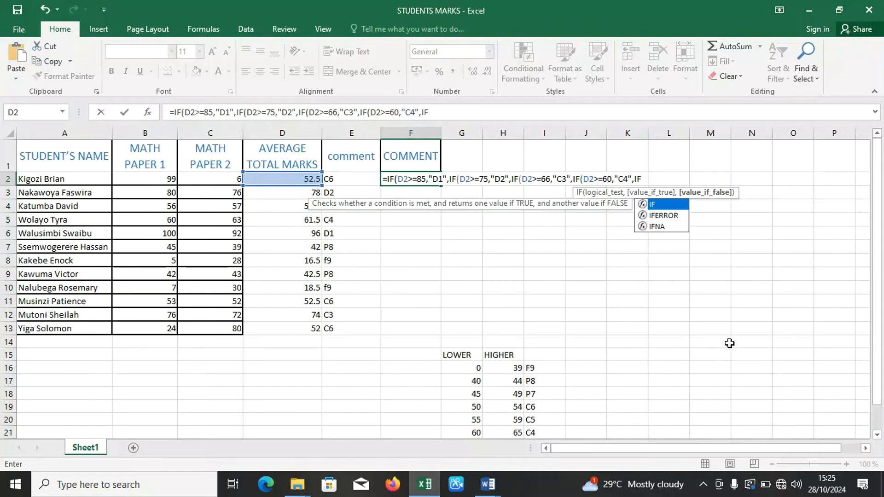
{"action": "type", "text": "(D"}
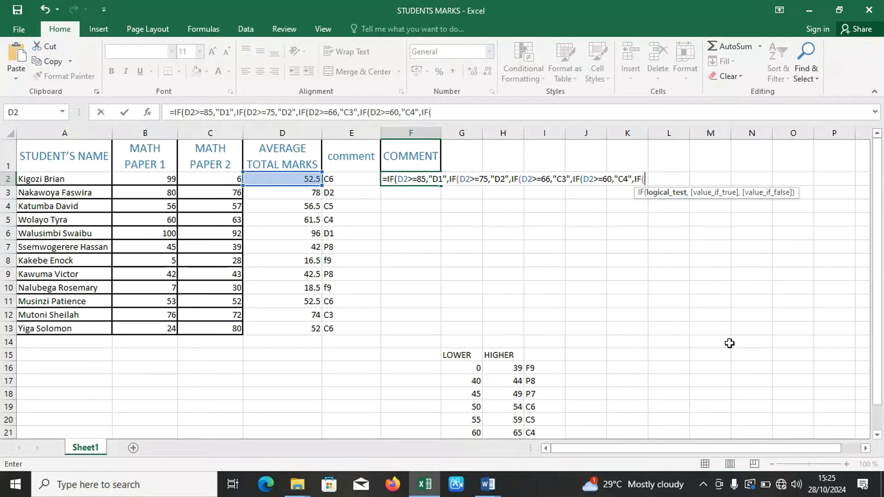
{"action": "type", "text": "2"}
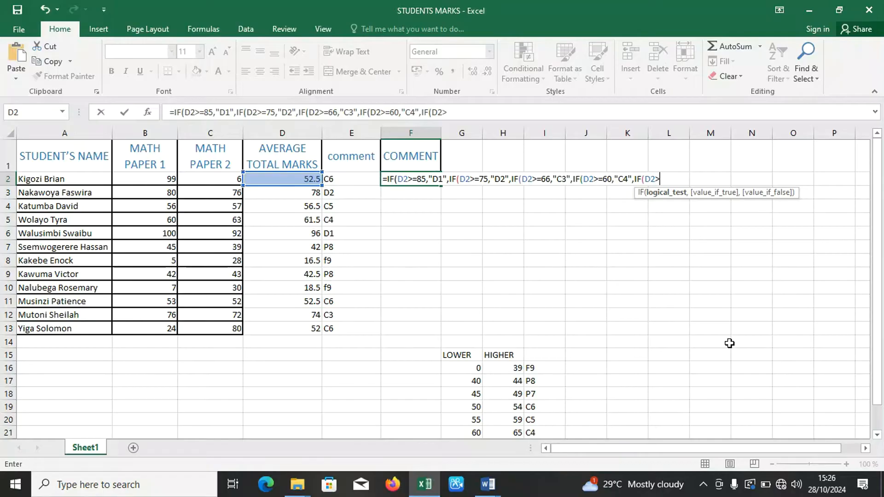
{"action": "type", "text": ">=55,"}
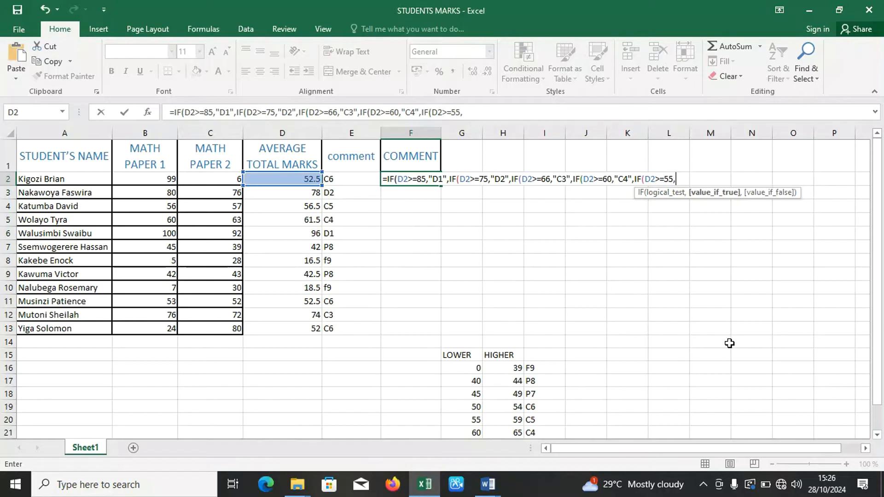
{"action": "type", "text": "\"C5\","}
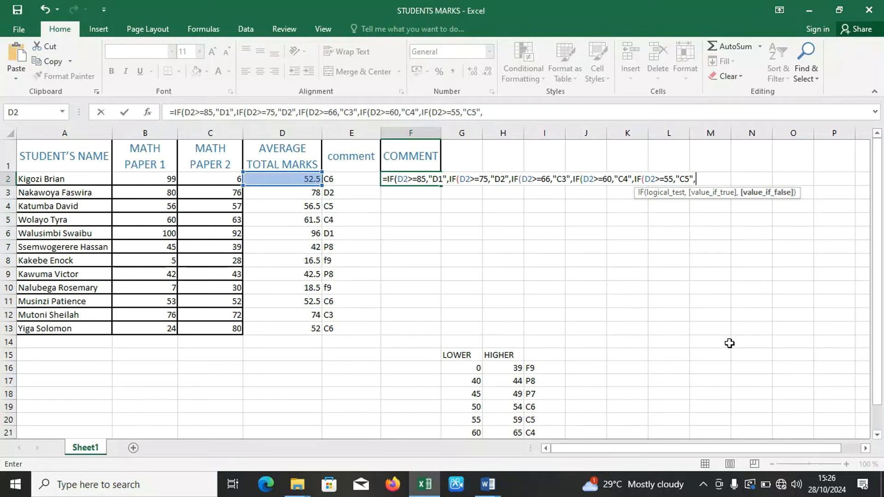
{"action": "type", "text": "IF("}
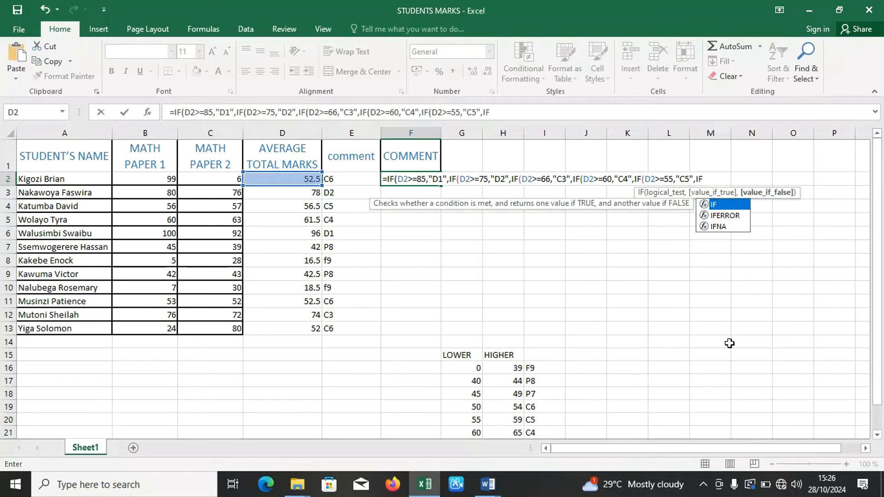
{"action": "type", "text": "D"}
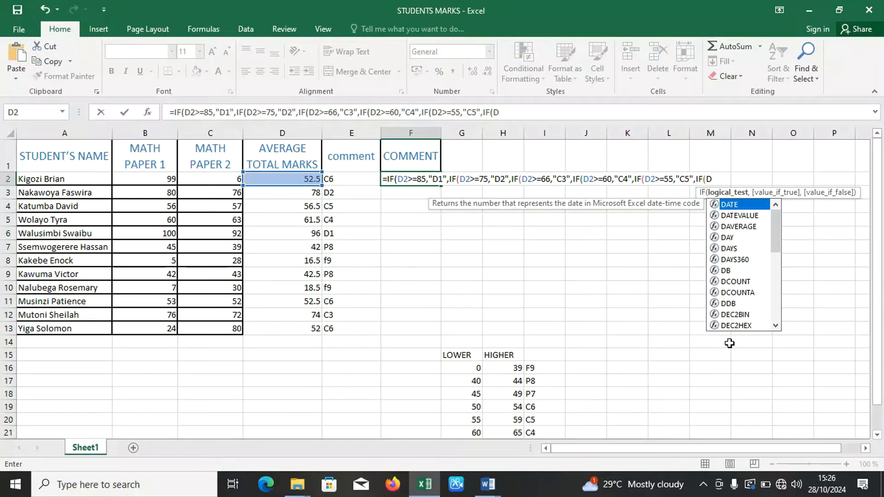
{"action": "type", "text": "2>="}
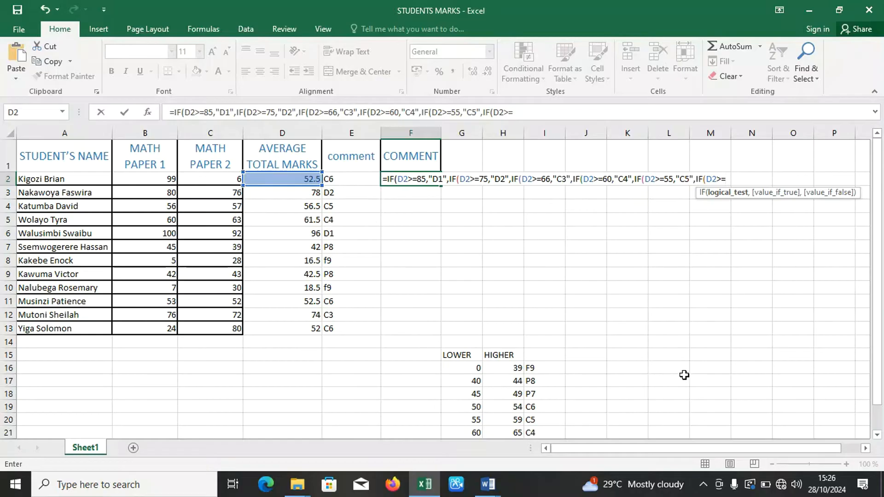
Add the next nested IF to the F2 formula, testing D2>=50 and returning "C6".
{"action": "type", "text": "50,"}
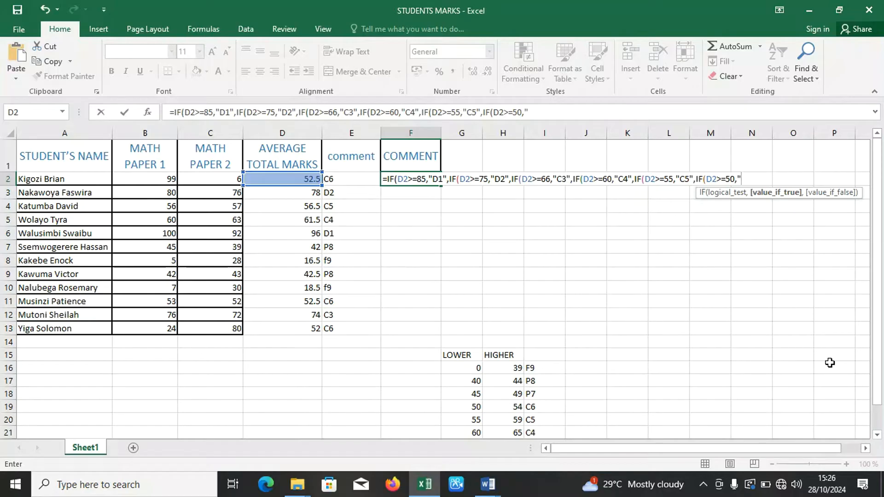
{"action": "type", "text": "\"C6\","}
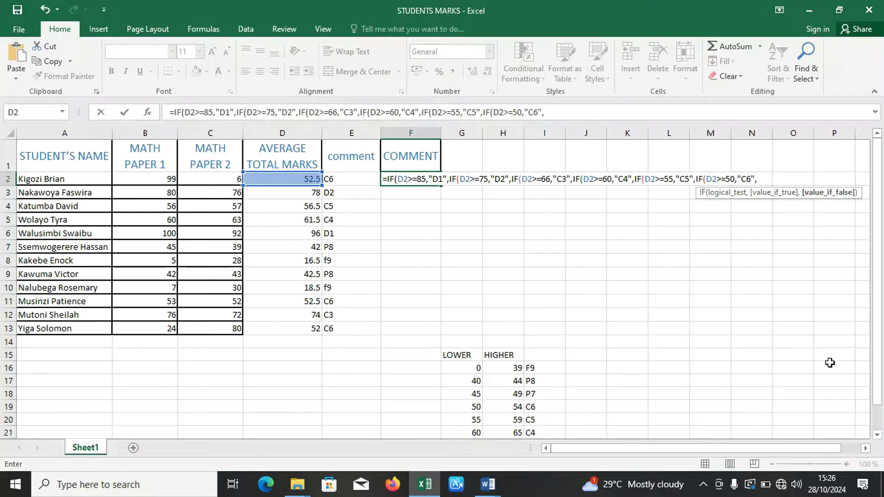
{"action": "type", "text": "IF"}
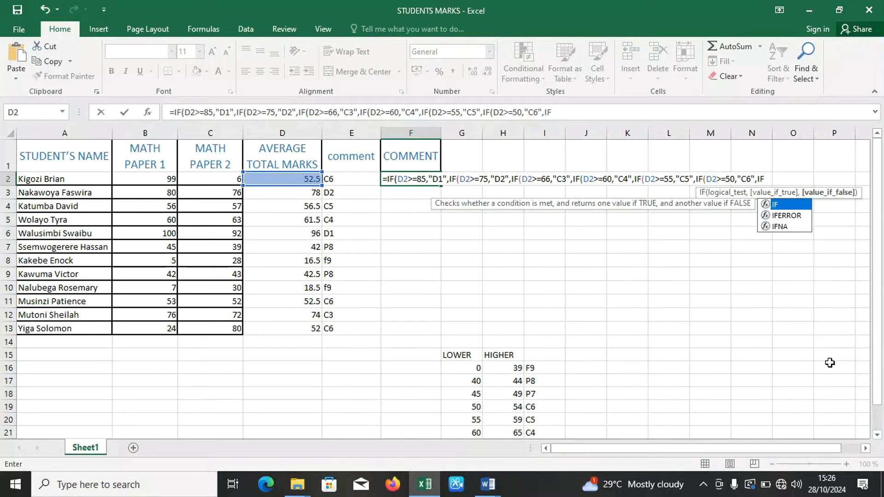
{"action": "type", "text": "(D"}
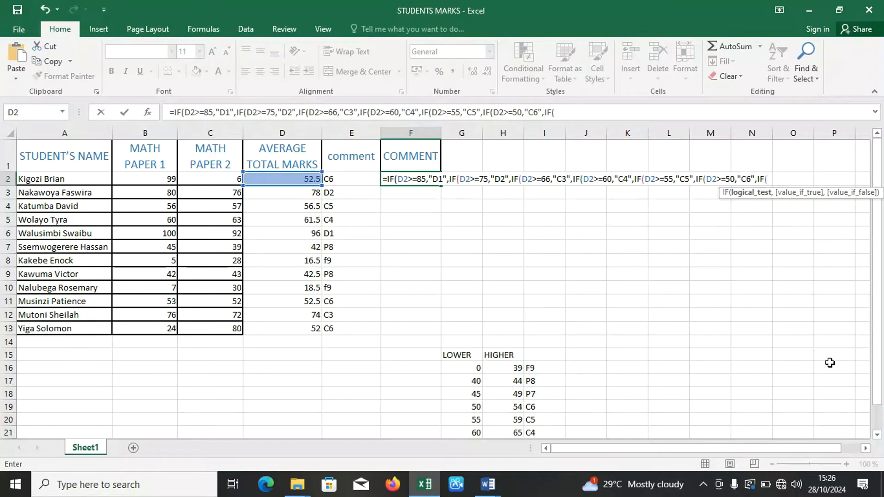
{"action": "type", "text": "2>="}
Nest another IF in the F2 formula that tests D2>=45 and returns "P7".
{"action": "type", "text": "45"}
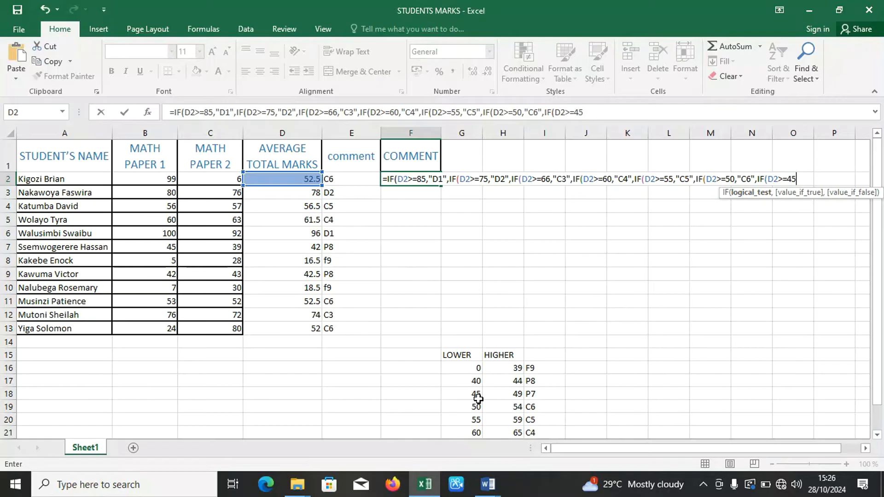
{"action": "type", "text": ",\""}
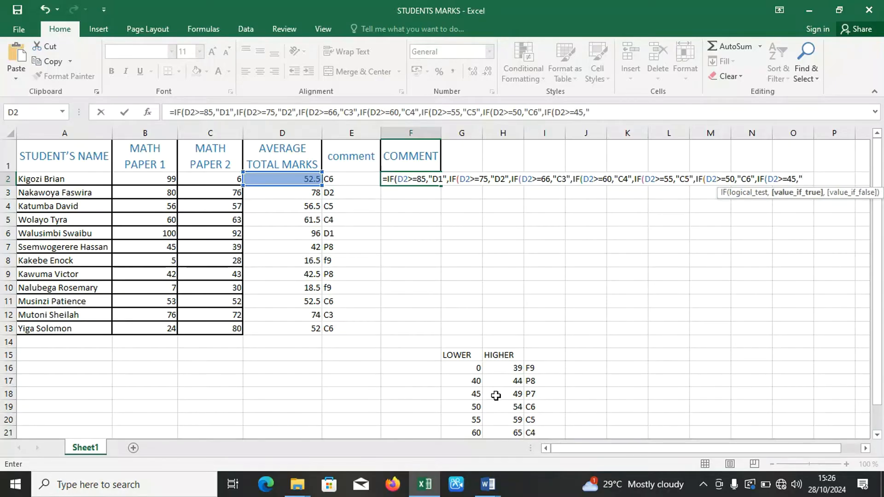
{"action": "type", "text": "P7\",IF"}
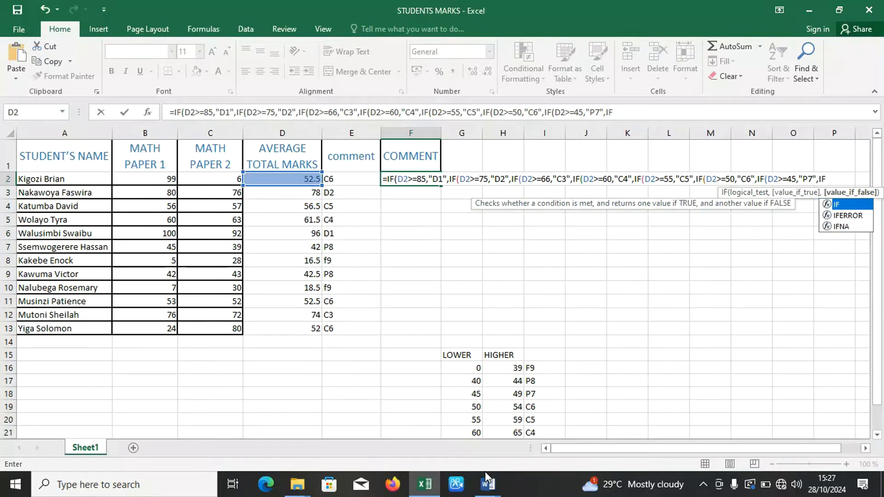
{"action": "type", "text": "(D3"}
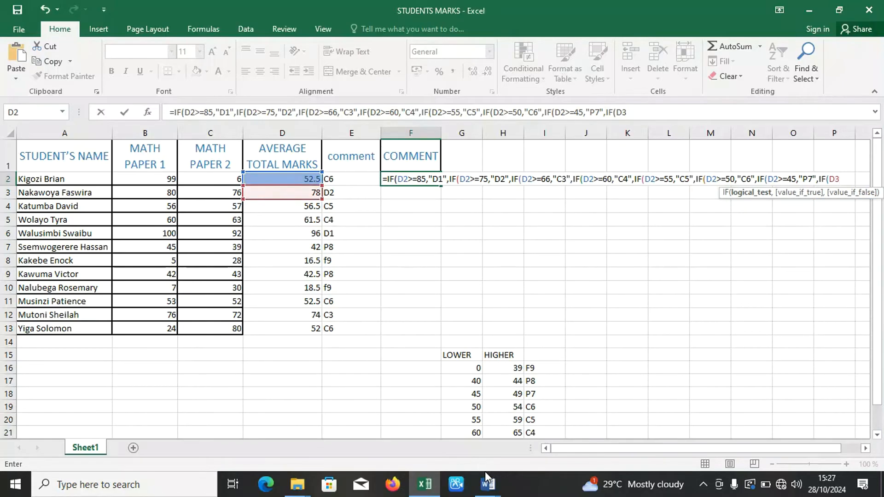
Add the last nested IF to the F2 formula, testing D2>=40 and returning "P8".
{"action": "key", "text": "BackSpace"}
{"action": "type", "text": "2>="}
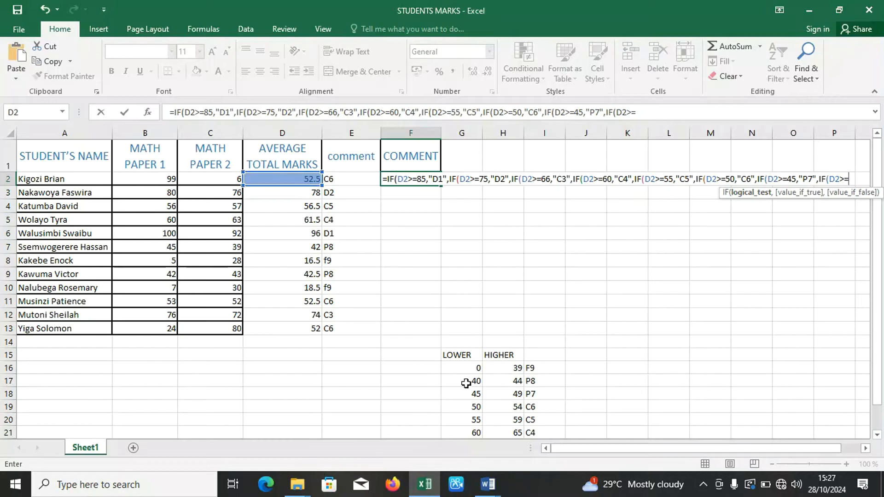
{"action": "type", "text": "40,"}
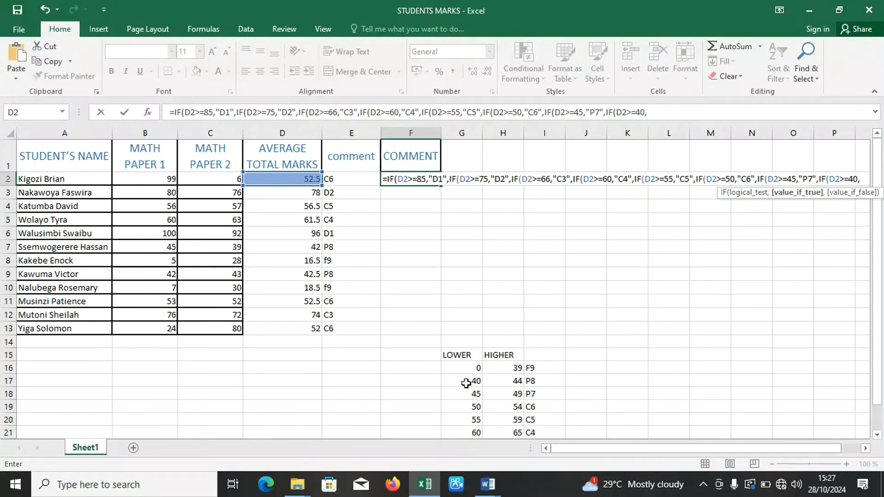
{"action": "type", "text": "\"P8"}
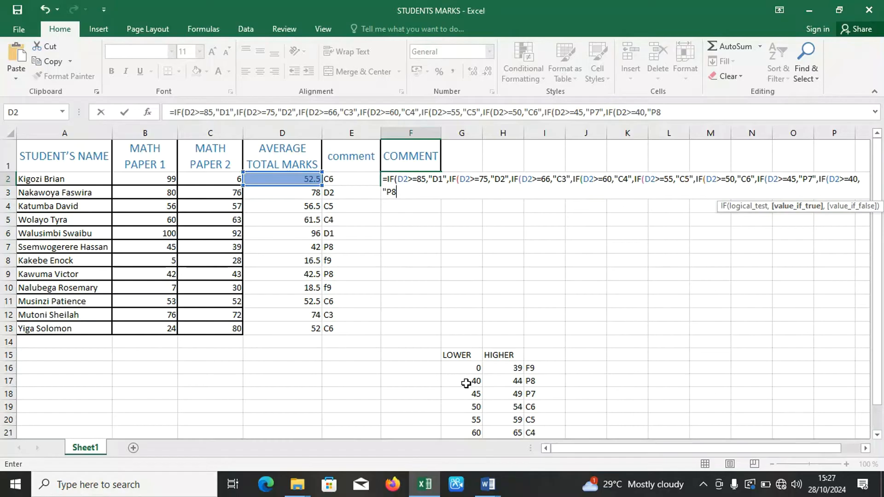
{"action": "type", "text": "\""}
{"action": "type", "text": ",\"F9"}
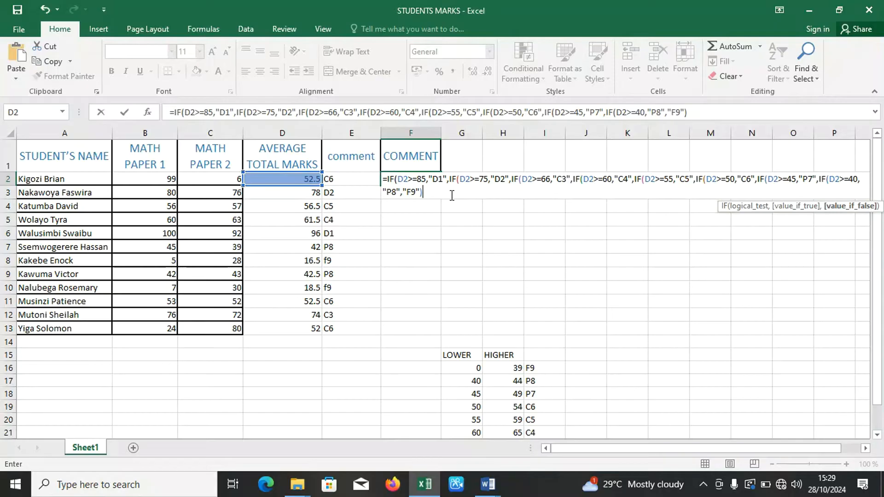
Close the remaining brackets so all eight IFs in the F2 formula are closed, and enter the formula.
{"action": "type", "text": "))"}
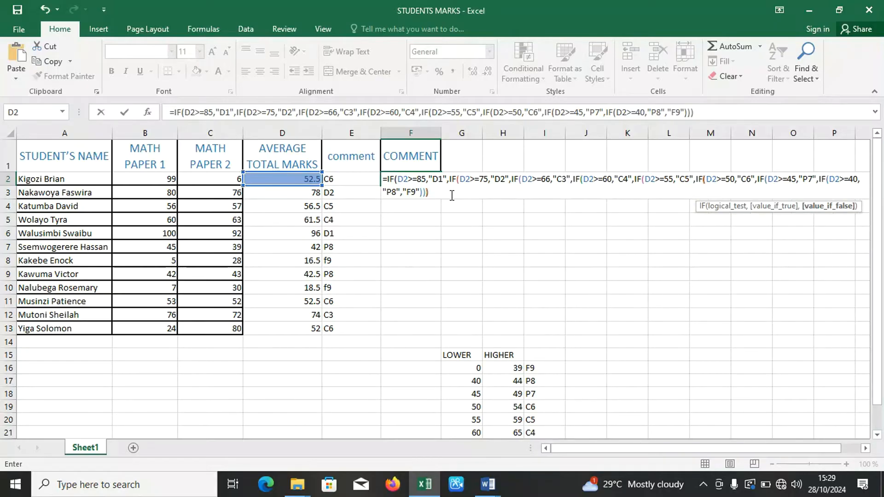
{"action": "type", "text": "))"}
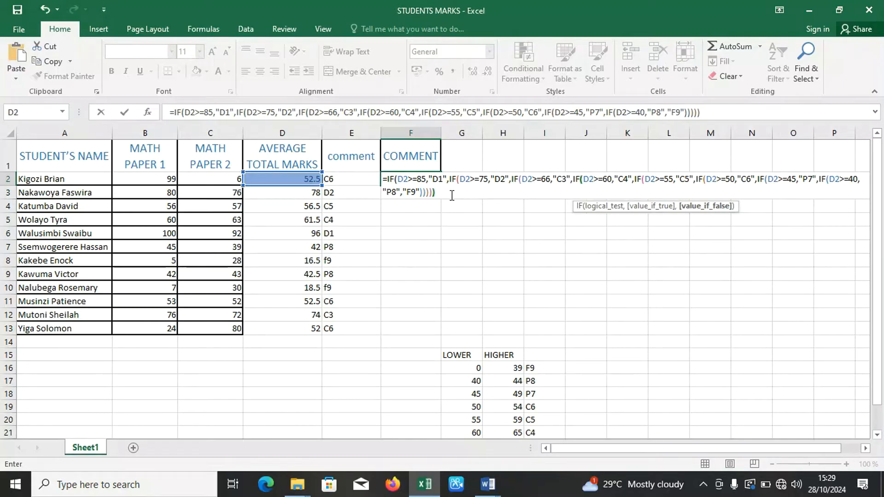
{"action": "type", "text": ")"}
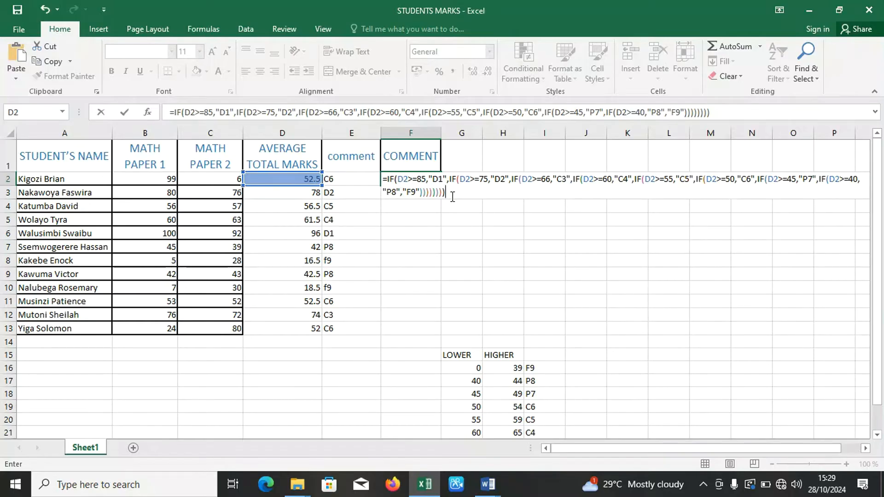
{"action": "key", "text": "Return"}
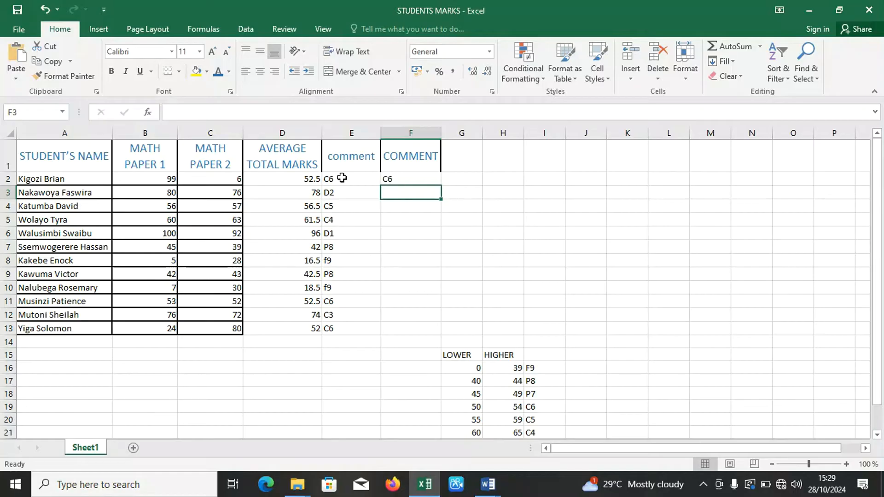
Copy the F2 grading formula down the COMMENT column to F13.
{"action": "left_click", "coordinate": [391, 179]}
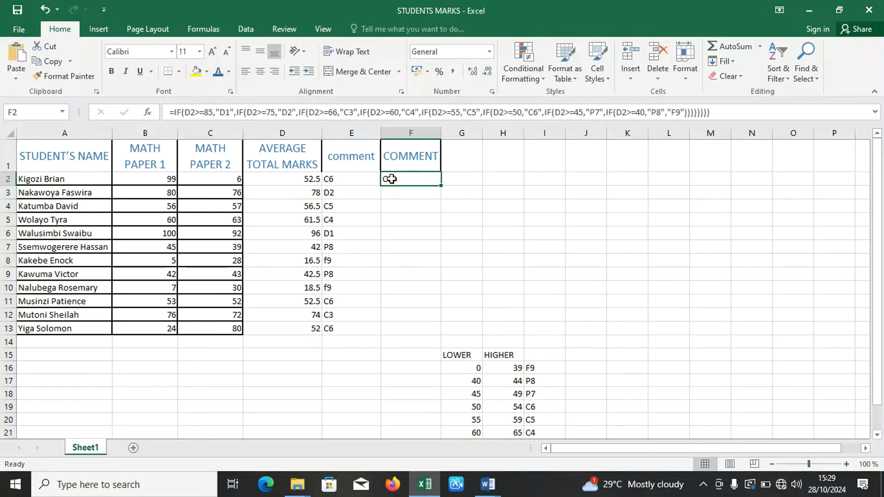
{"action": "double_click", "coordinate": [442, 186]}
{"action": "left_click", "coordinate": [468, 182]}
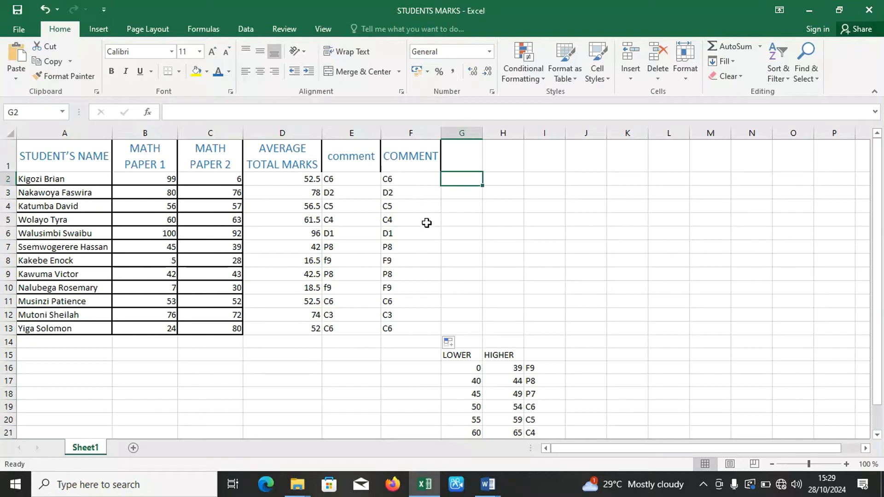
Examine the lower-limit formula in F2 and the upper-limit formula in E4 against the grade boundaries table.
{"action": "left_click", "coordinate": [390, 181]}
{"action": "double_click", "coordinate": [395, 180]}
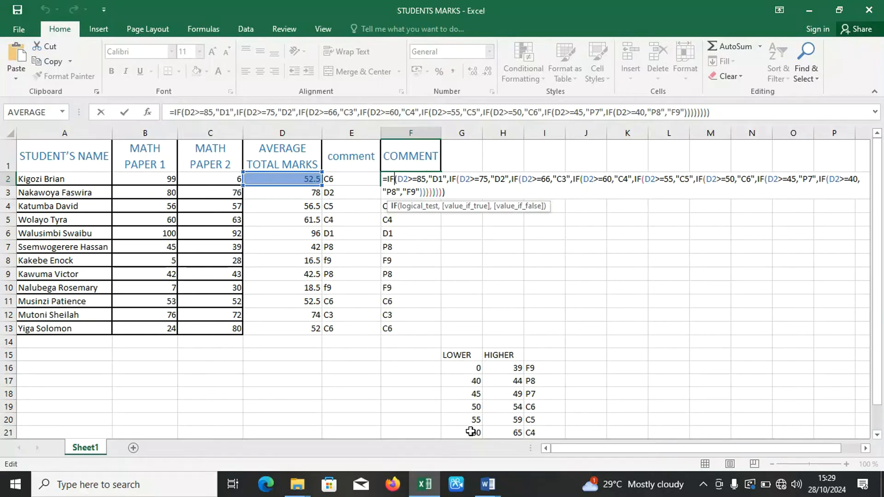
{"action": "left_click_drag", "start_coordinate": [881, 345], "coordinate": [880, 370]}
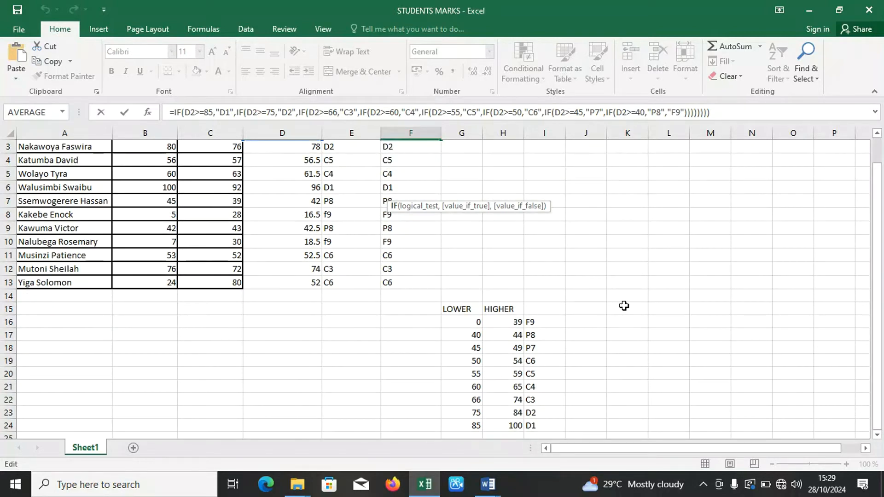
{"action": "key", "text": "Return"}
{"action": "left_click", "coordinate": [359, 180]}
{"action": "key", "text": "ctrl+Down"}
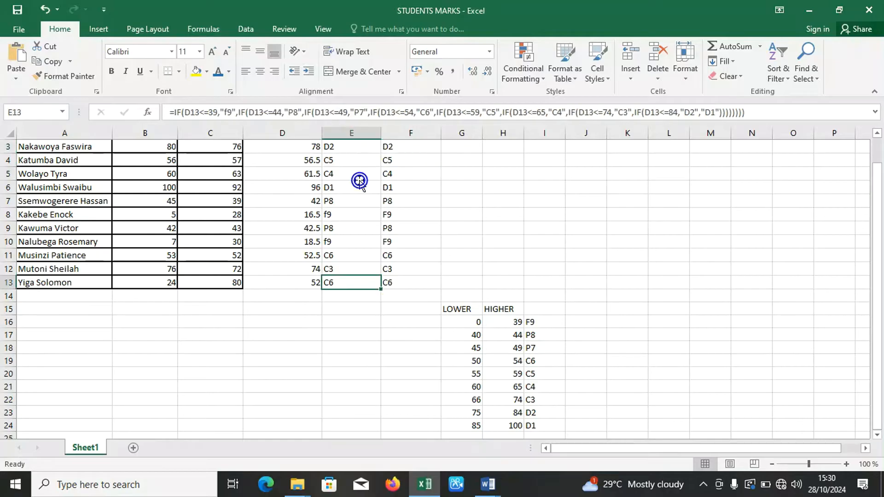
{"action": "left_click", "coordinate": [344, 158]}
{"action": "double_click", "coordinate": [344, 158]}
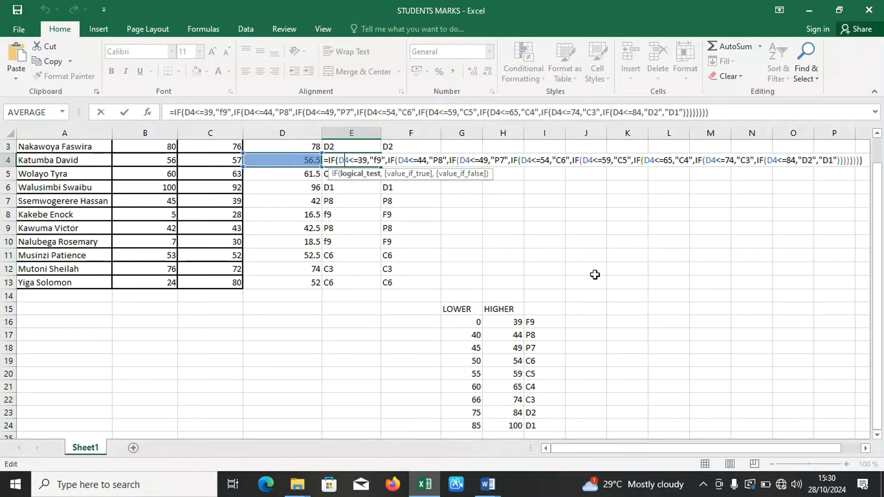
{"action": "key", "text": "Return"}
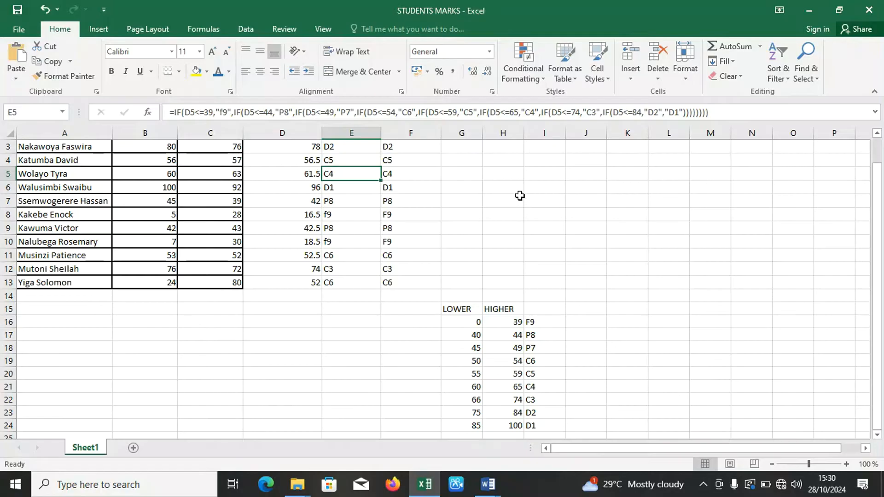
{"action": "left_click", "coordinate": [460, 150]}
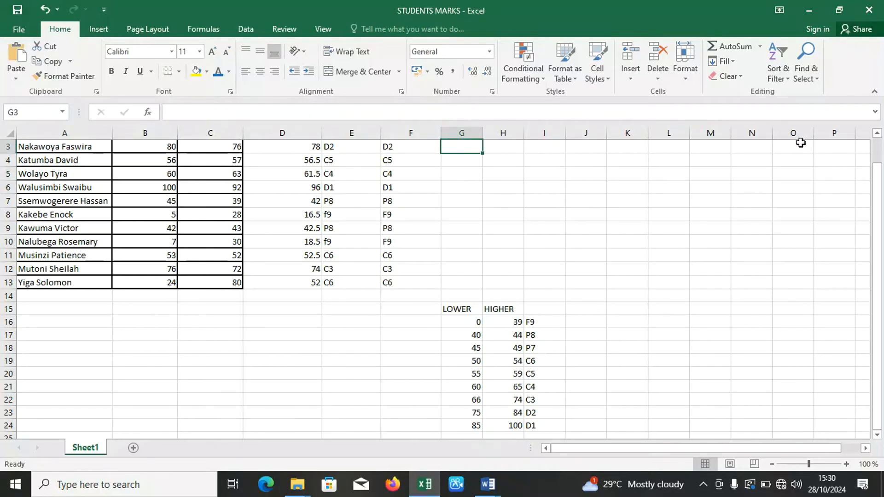
{"action": "left_click_drag", "start_coordinate": [880, 198], "coordinate": [880, 164]}
{"action": "left_click", "coordinate": [462, 160]}
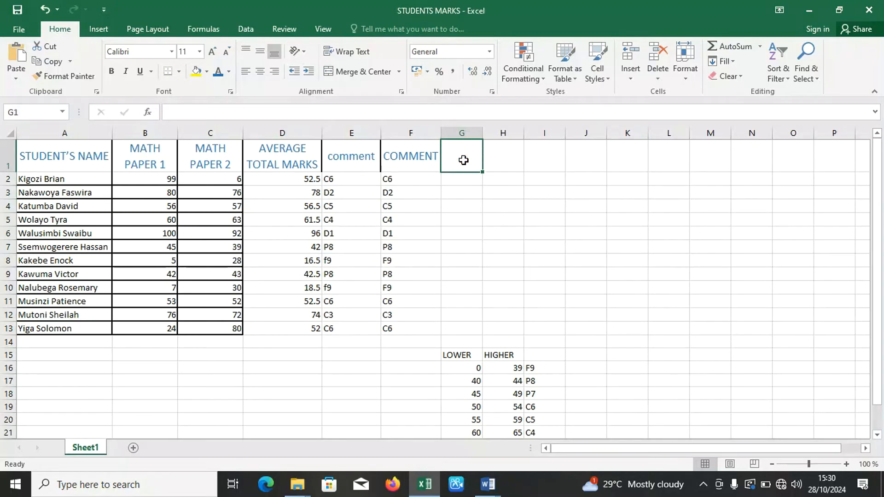
Switch to the Word assignment, read through its questions on IF, HLookup and VLookup, and return to the Excel workbook.
{"action": "left_click", "coordinate": [487, 491]}
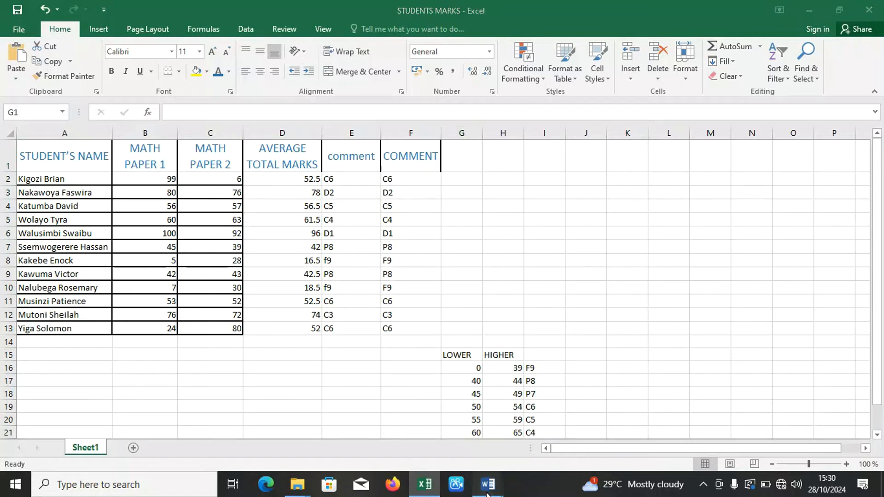
{"action": "left_click", "coordinate": [445, 441]}
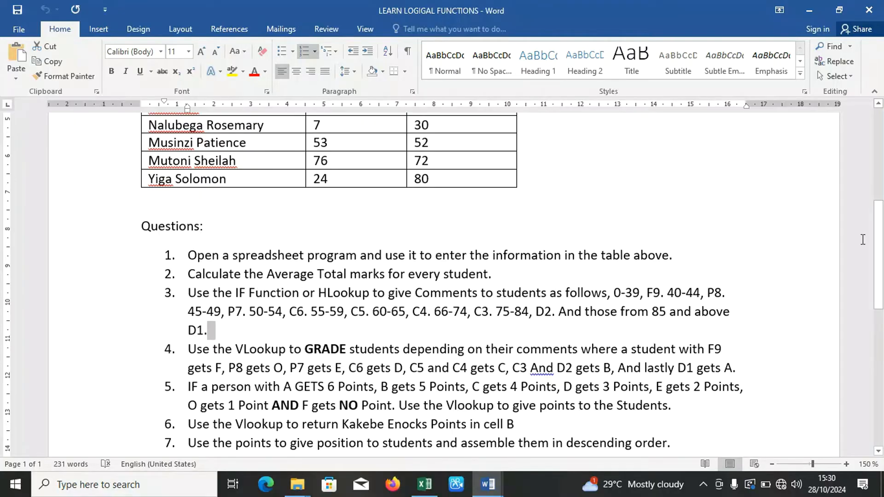
{"action": "mouse_move", "coordinate": [880, 243]}
{"action": "left_mouse_down"}
{"action": "mouse_move", "coordinate": [876, 177]}
{"action": "mouse_move", "coordinate": [880, 264]}
{"action": "mouse_move", "coordinate": [881, 252]}
{"action": "left_mouse_up"}
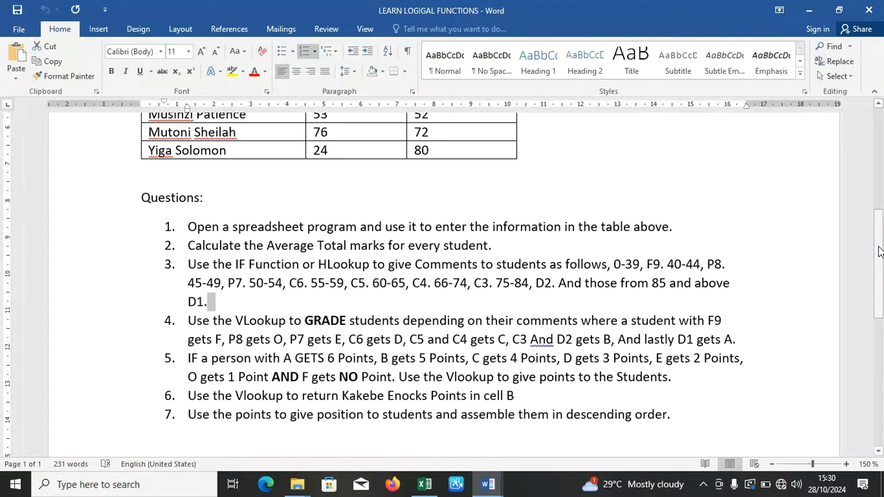
{"action": "left_click_drag", "start_coordinate": [880, 252], "coordinate": [865, 224]}
{"action": "left_click", "coordinate": [815, 16]}
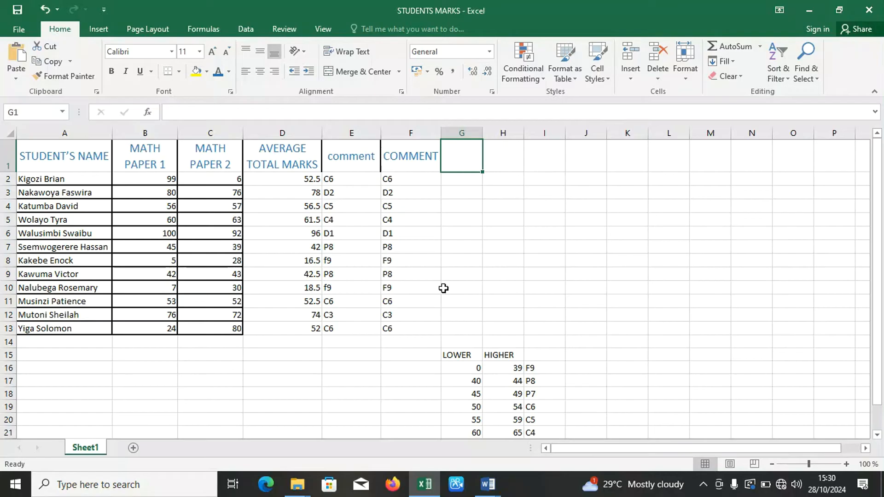
Start a horizontal row of lower grade limits below the grade table, entering 0, 40 and 45 in cells B26 to D26.
{"action": "left_click_drag", "start_coordinate": [877, 277], "coordinate": [882, 308]}
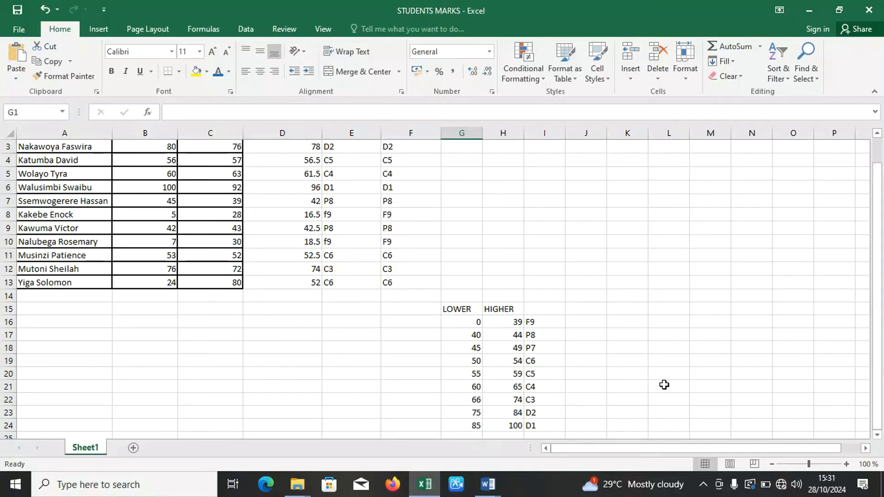
{"action": "left_click", "coordinate": [312, 434]}
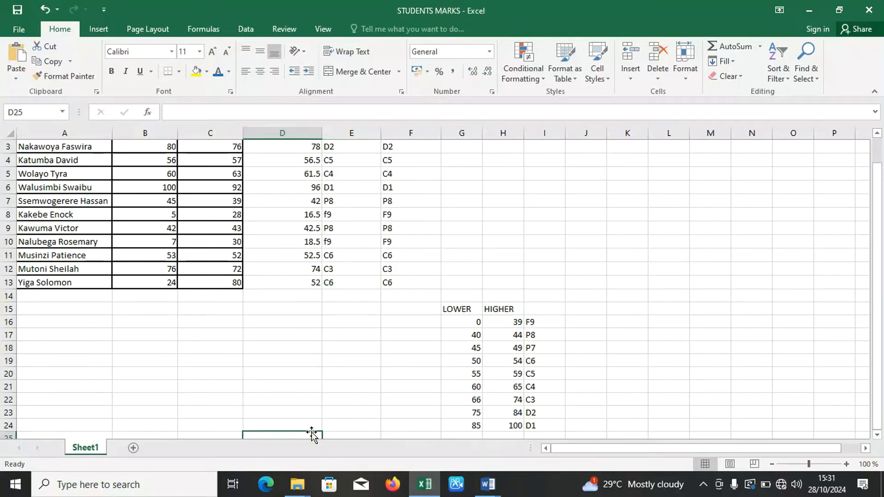
{"action": "key", "text": "Return"}
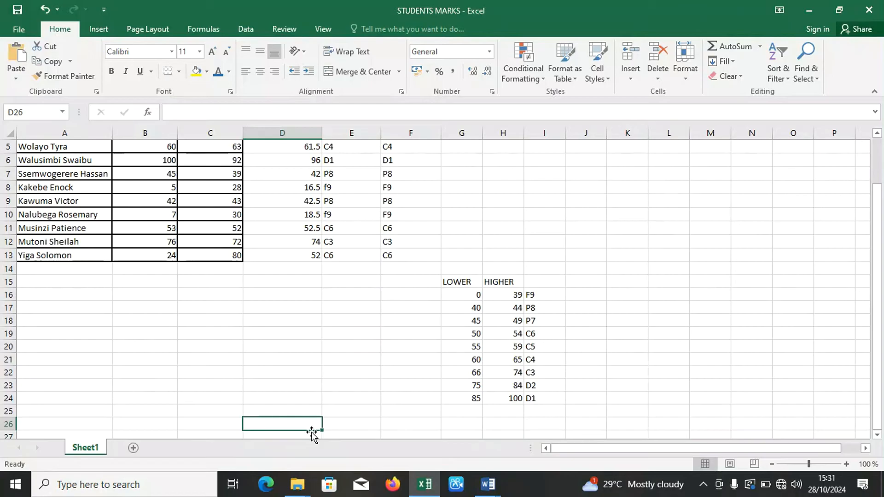
{"action": "left_click", "coordinate": [138, 424]}
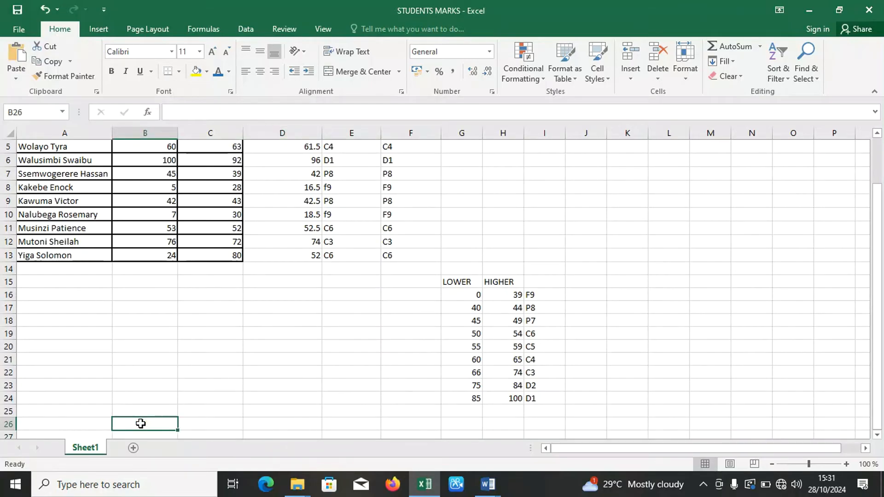
{"action": "type", "text": "0"}
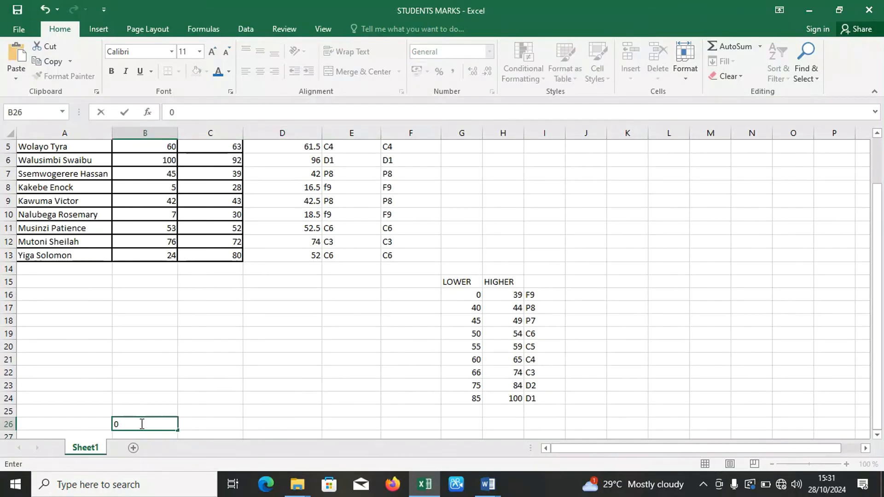
{"action": "key", "text": "Tab"}
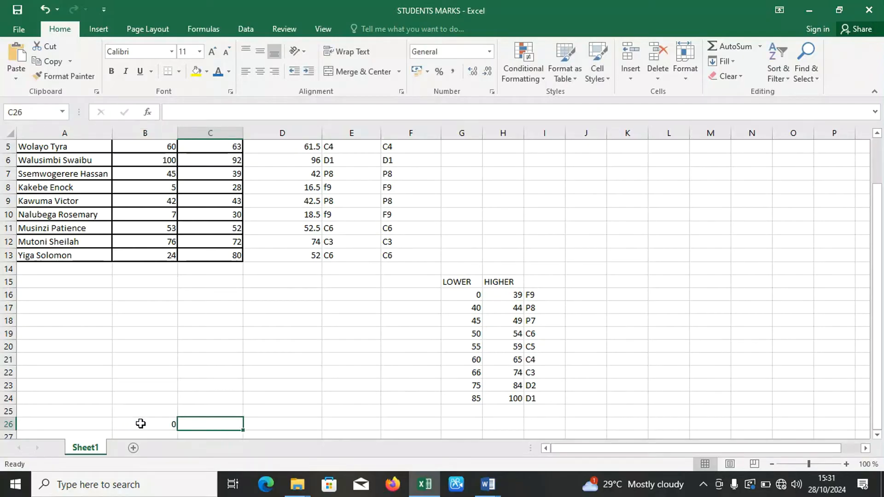
{"action": "type", "text": "40"}
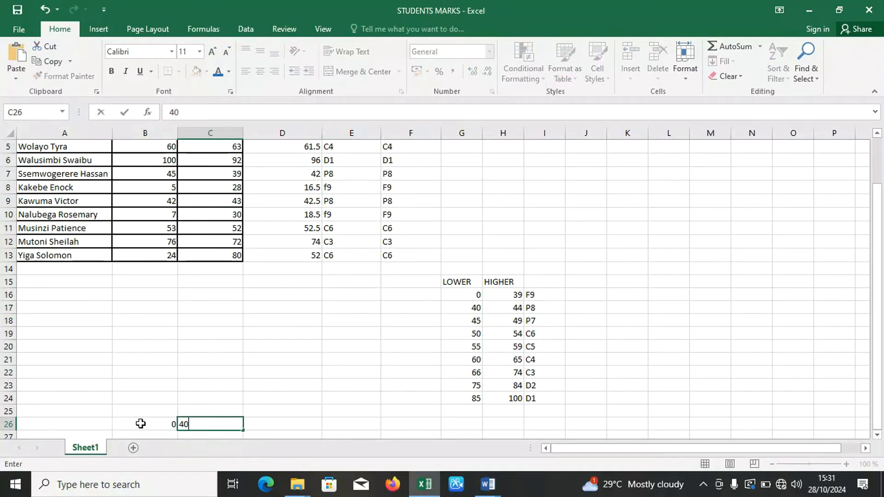
{"action": "key", "text": "Tab"}
{"action": "type", "text": "45"}
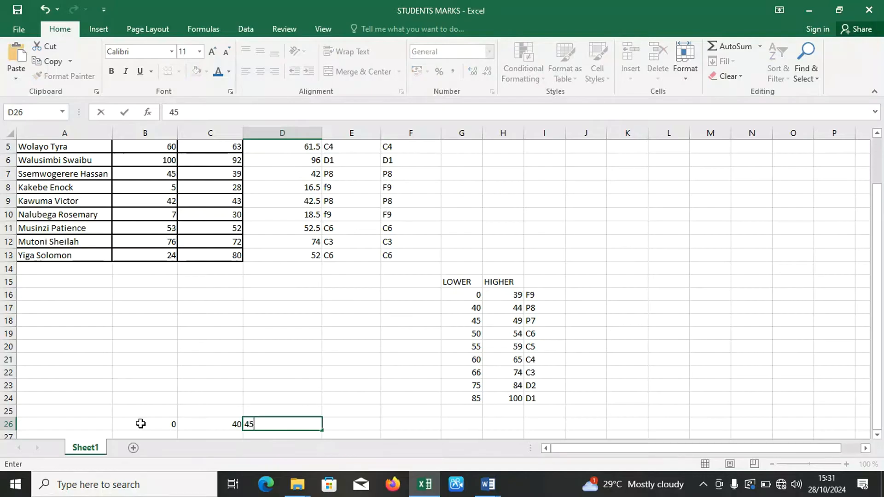
{"action": "key", "text": "Tab"}
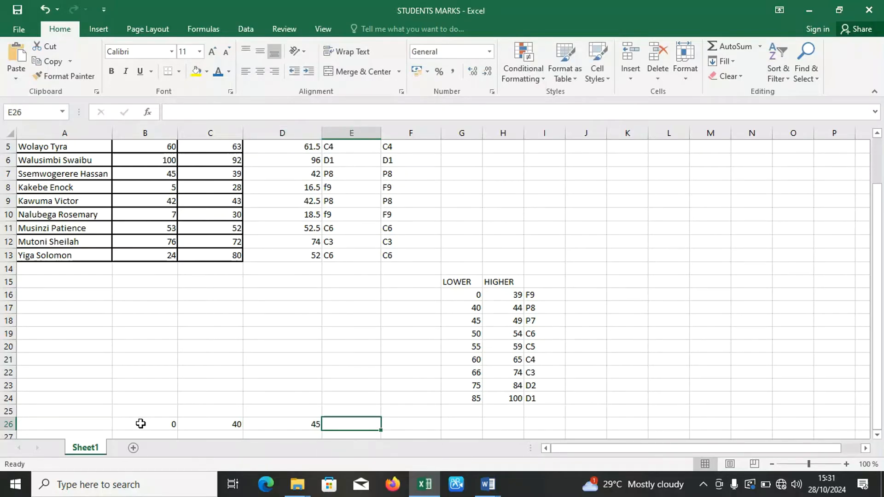
Continue the lower limits across row 26 with 50, 55, 60, 75 and 85 in cells E26 to I26.
{"action": "type", "text": "50"}
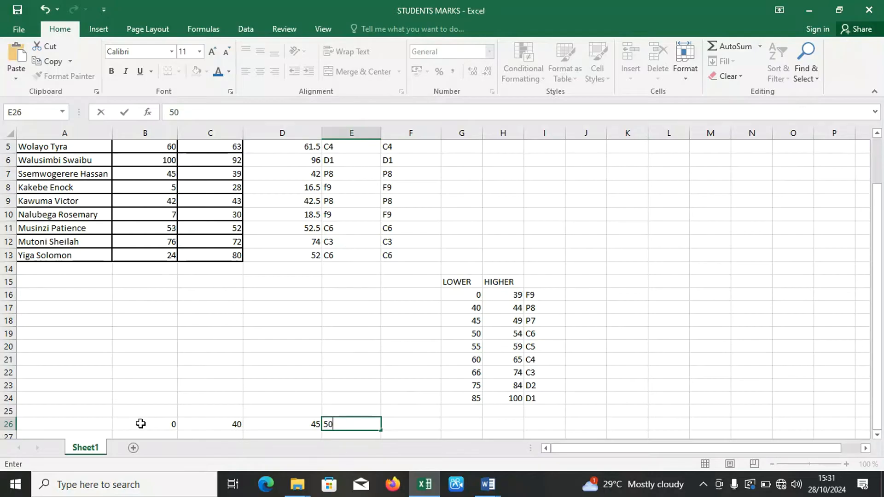
{"action": "key", "text": "Tab"}
{"action": "type", "text": "55"}
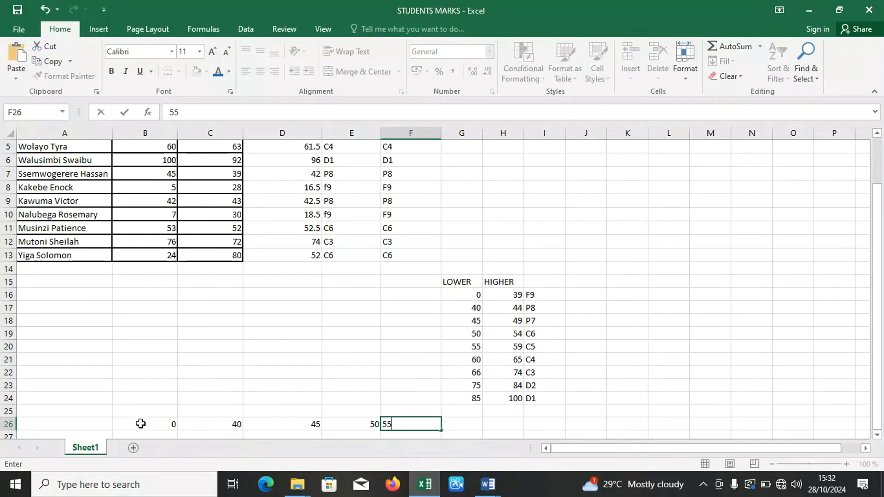
{"action": "key", "text": "Tab"}
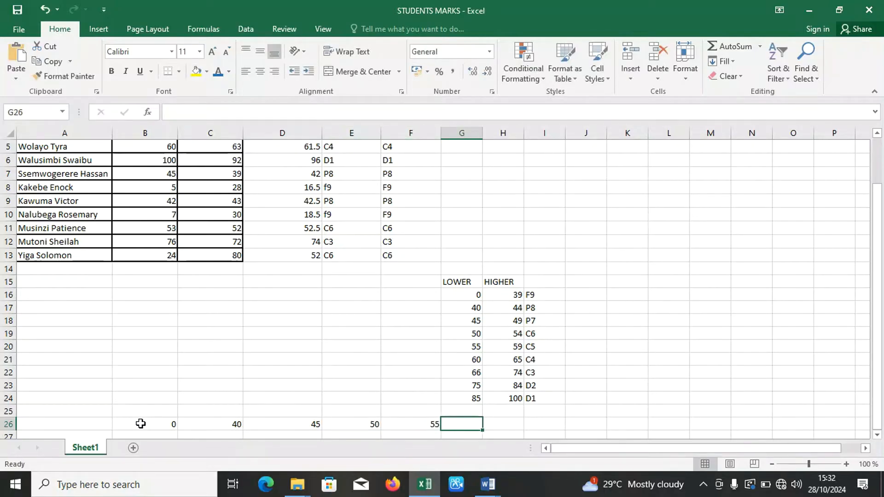
{"action": "type", "text": "60"}
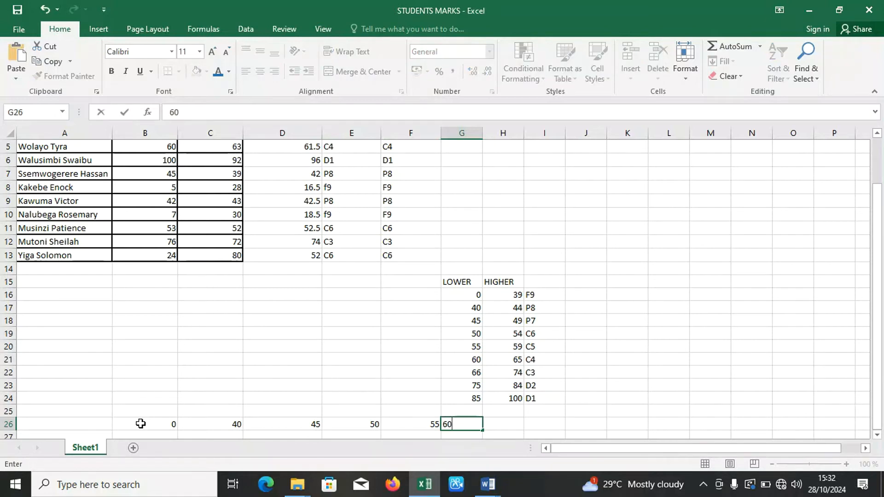
{"action": "key", "text": "Tab"}
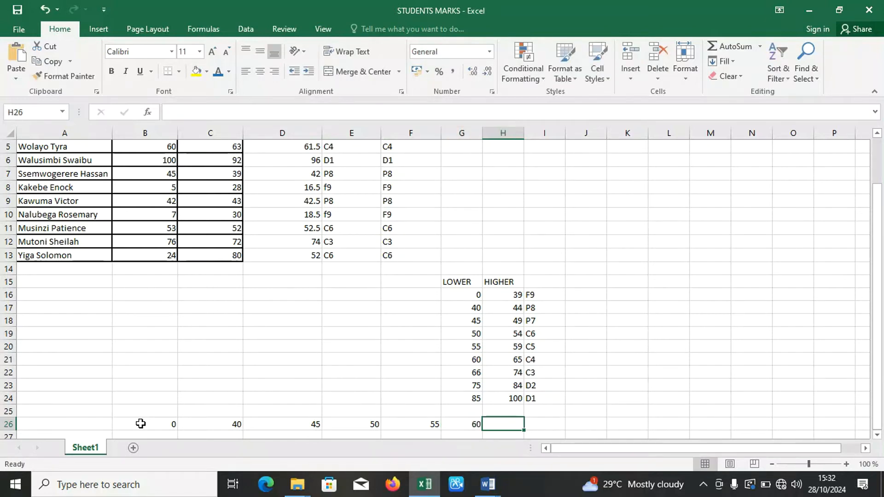
{"action": "type", "text": "75"}
{"action": "key", "text": "Tab"}
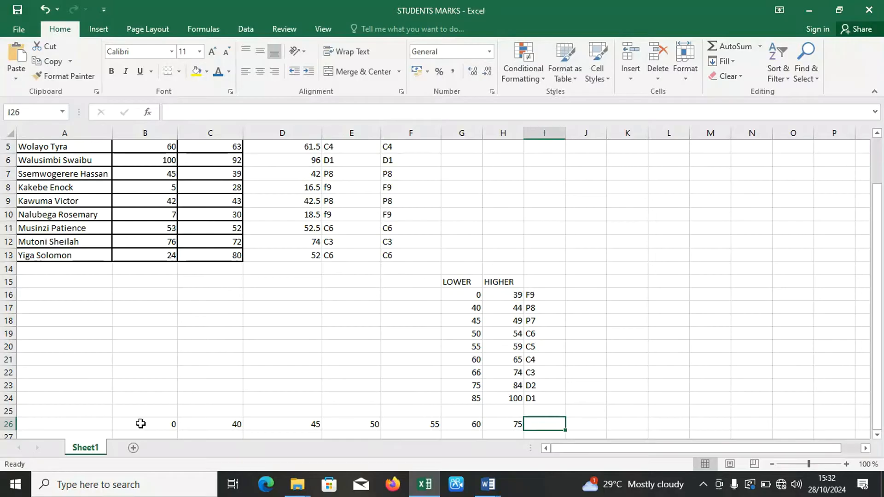
{"action": "type", "text": "85"}
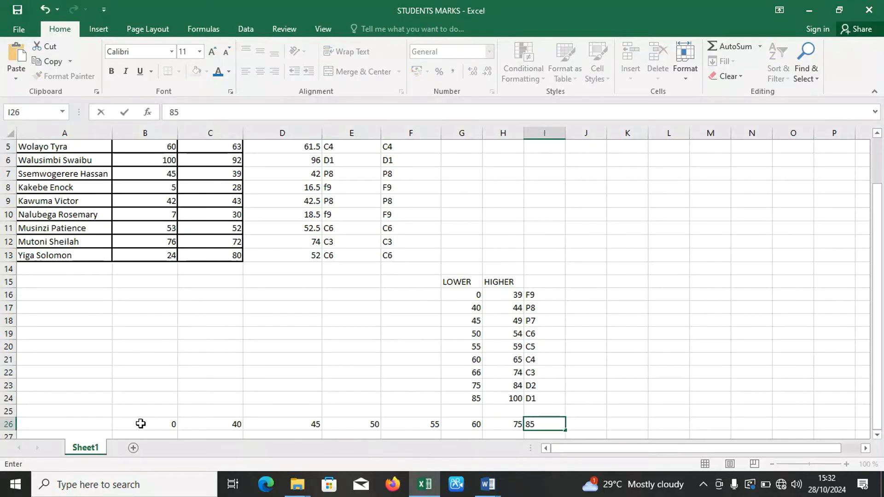
{"action": "key", "text": "Return"}
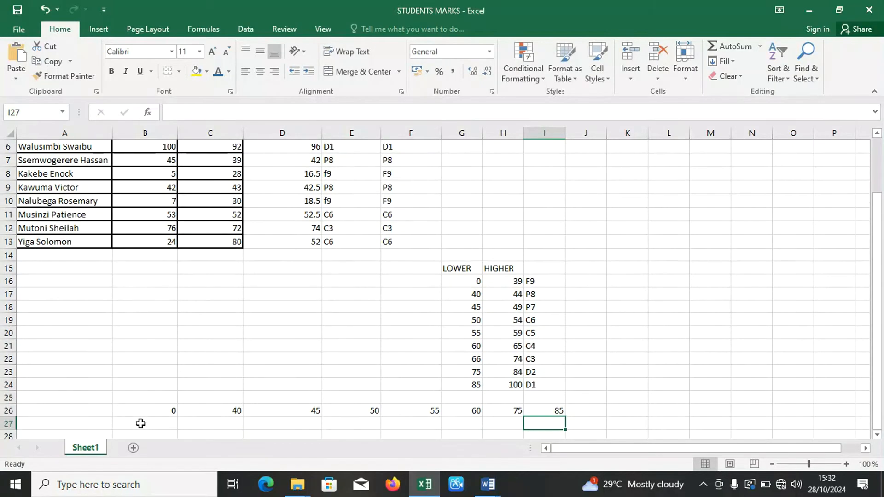
Enter the grades F9, P8 and P7 in cells B27 to D27, beneath the limits 0, 40 and 45.
{"action": "left_click", "coordinate": [165, 429]}
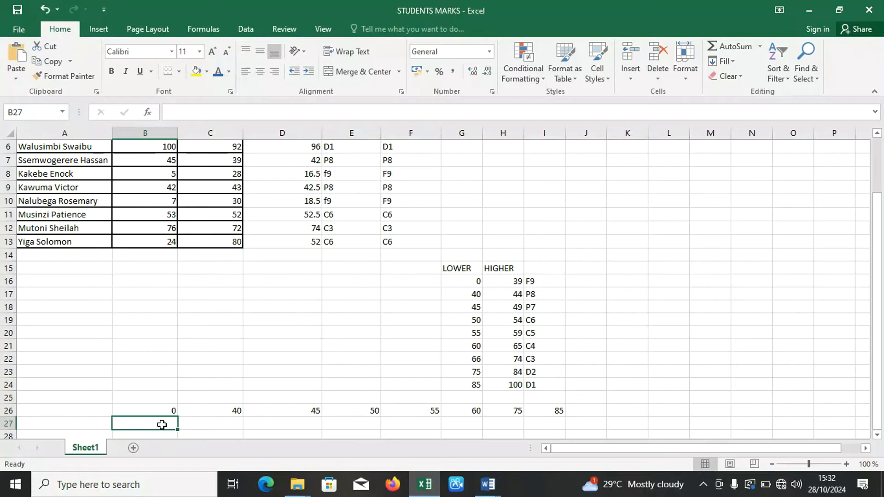
{"action": "type", "text": "F9"}
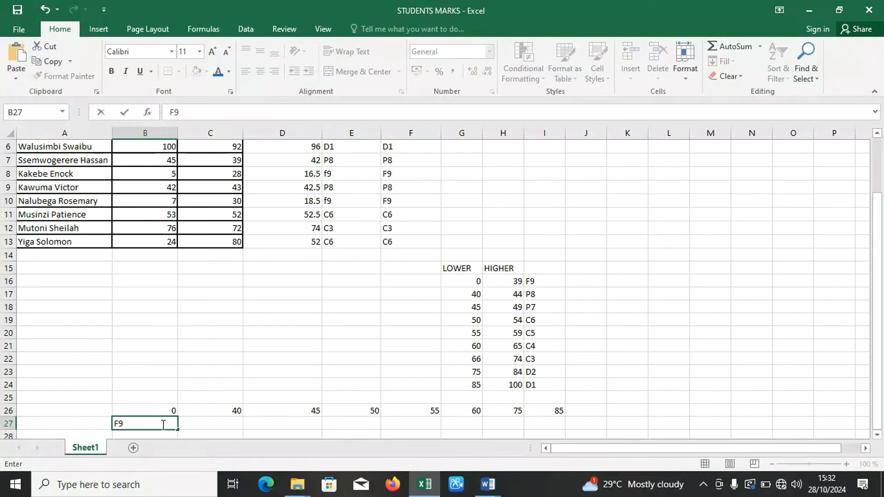
{"action": "key", "text": "Tab"}
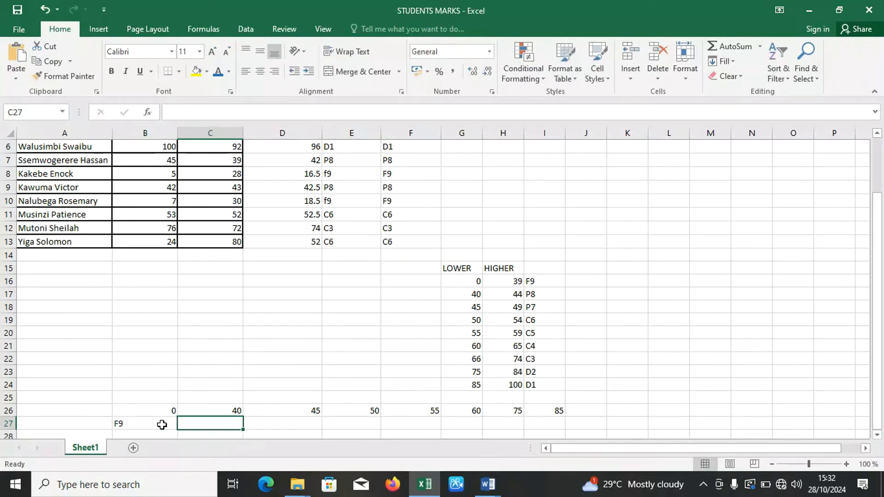
{"action": "type", "text": "P8"}
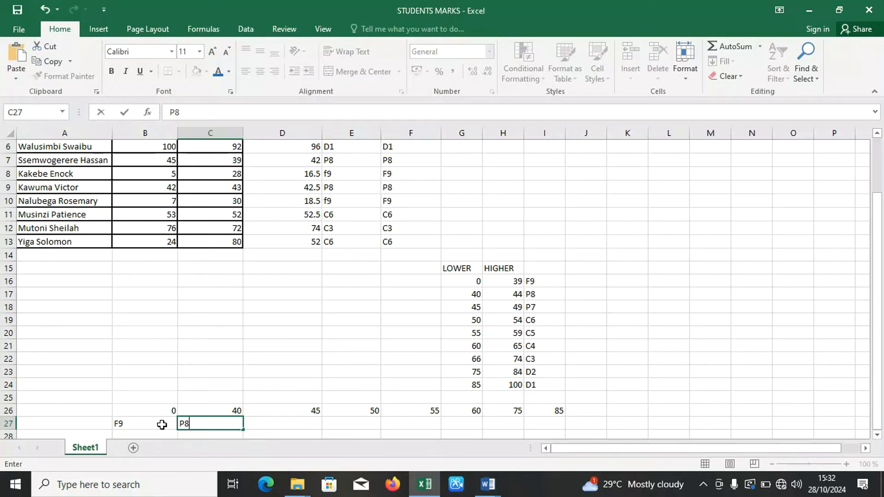
{"action": "key", "text": "Tab"}
{"action": "type", "text": "P7"}
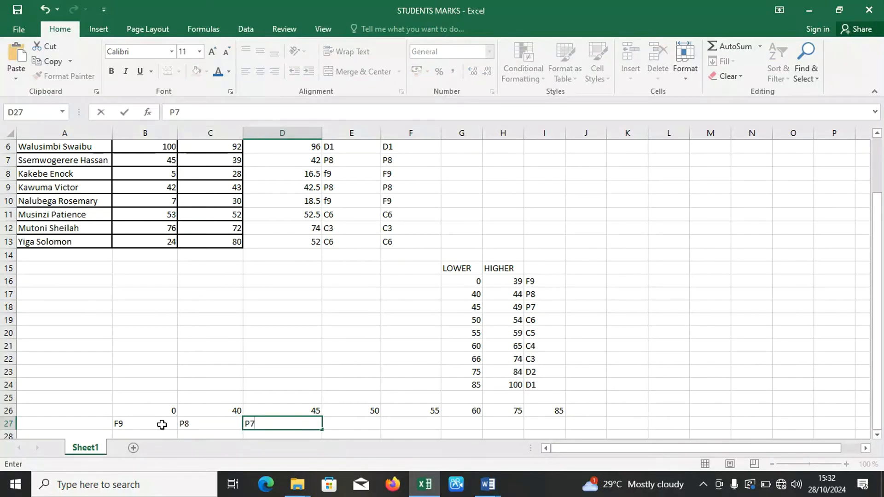
{"action": "key", "text": "Tab"}
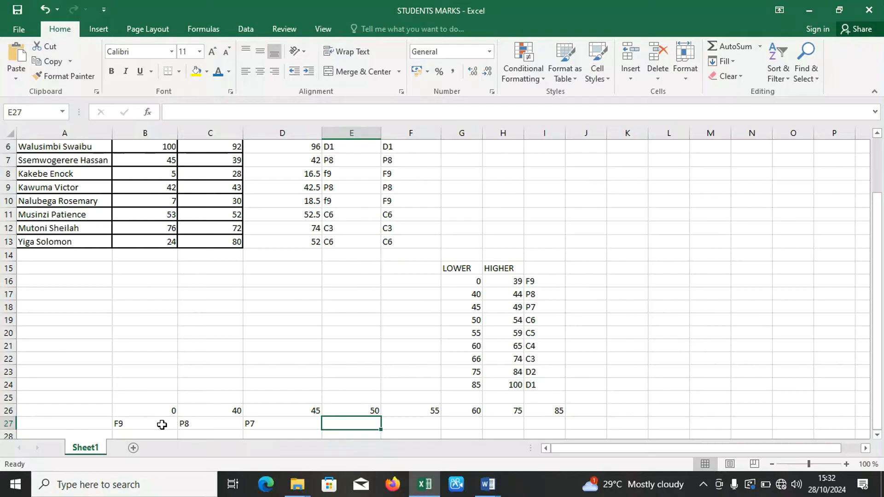
Continue the grades across row 27 with C6, C5, C4 and C3 in cells E27 to H27.
{"action": "type", "text": "C6"}
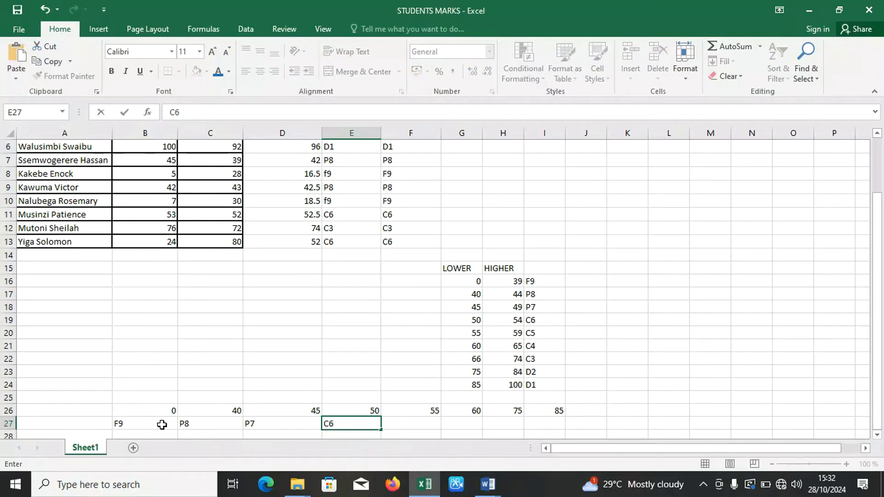
{"action": "key", "text": "Tab"}
{"action": "type", "text": "C5"}
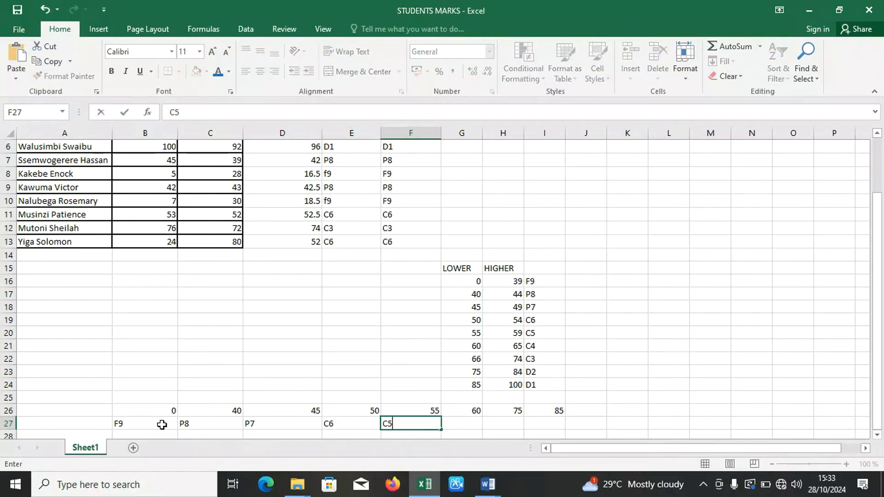
{"action": "key", "text": "Tab"}
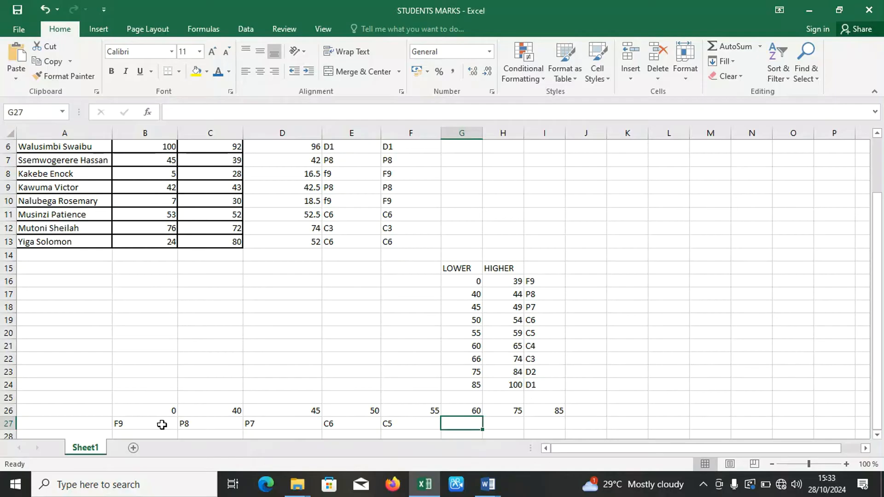
{"action": "type", "text": "C4"}
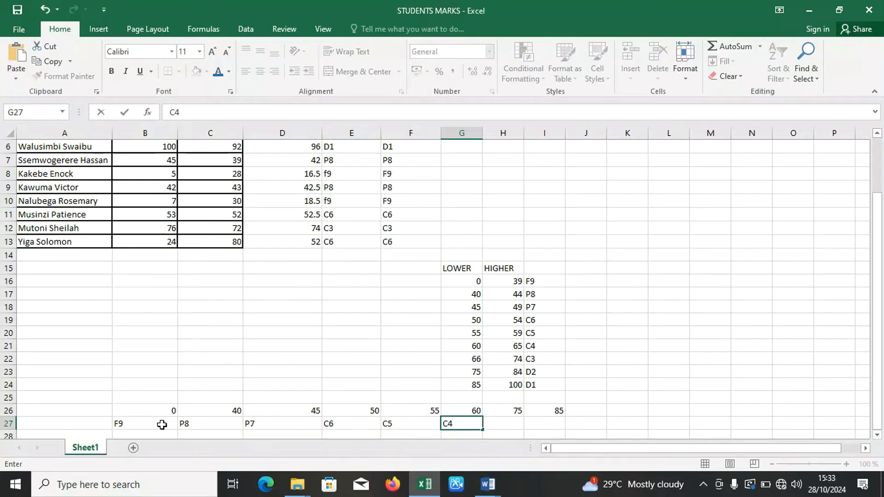
{"action": "key", "text": "Tab"}
{"action": "type", "text": "C3"}
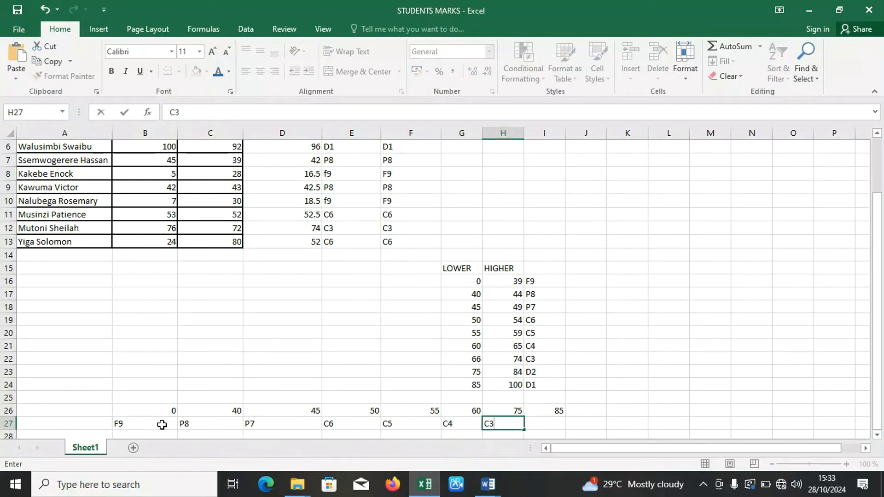
{"action": "key", "text": "Tab"}
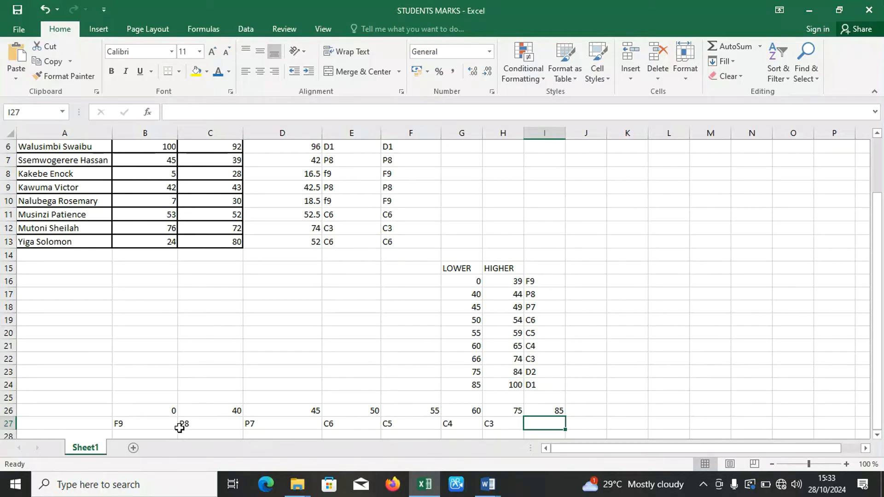
Check the grades across row 27 against their limits and correct the lower limit above C3, in cell H26, to 66.
{"action": "left_click", "coordinate": [262, 424]}
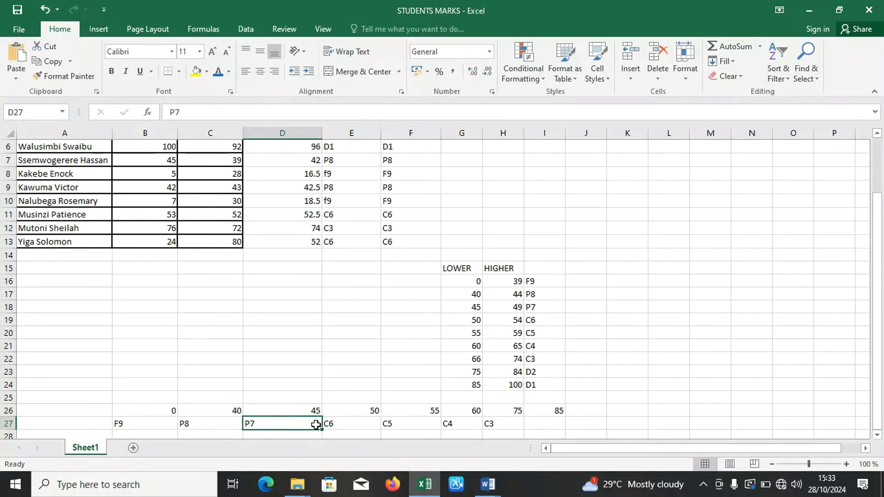
{"action": "left_click", "coordinate": [347, 424]}
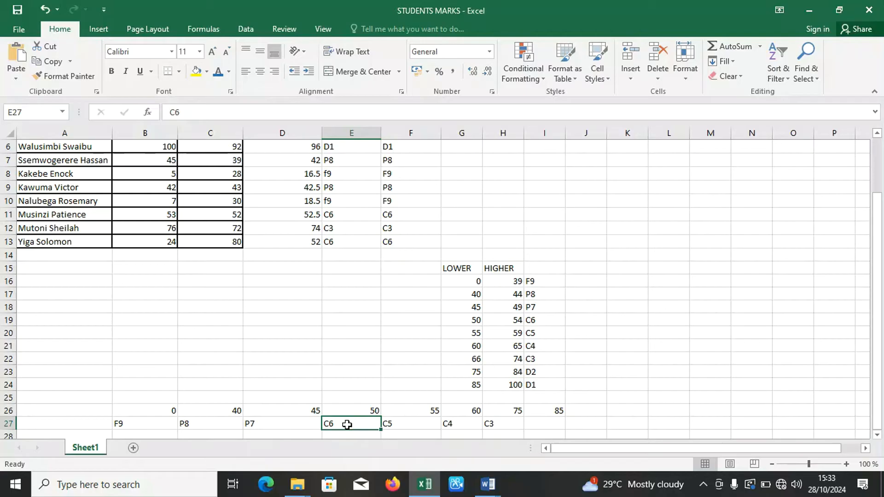
{"action": "left_click", "coordinate": [412, 424]}
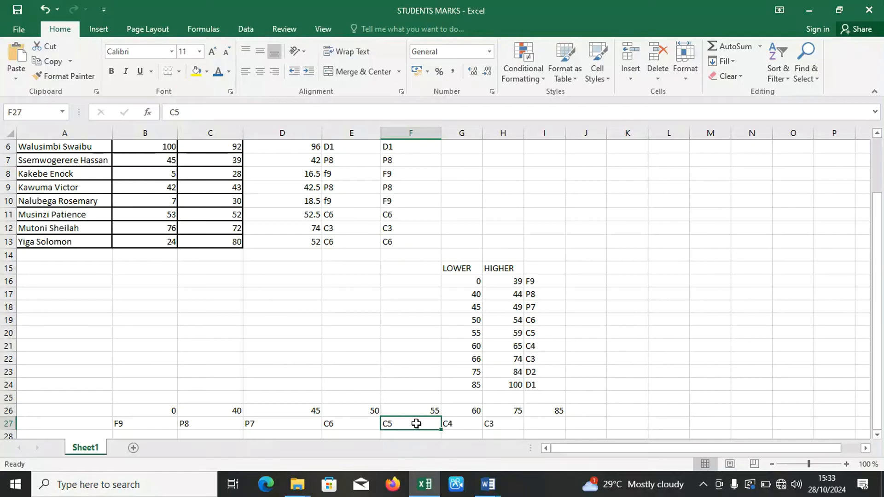
{"action": "left_click", "coordinate": [478, 425]}
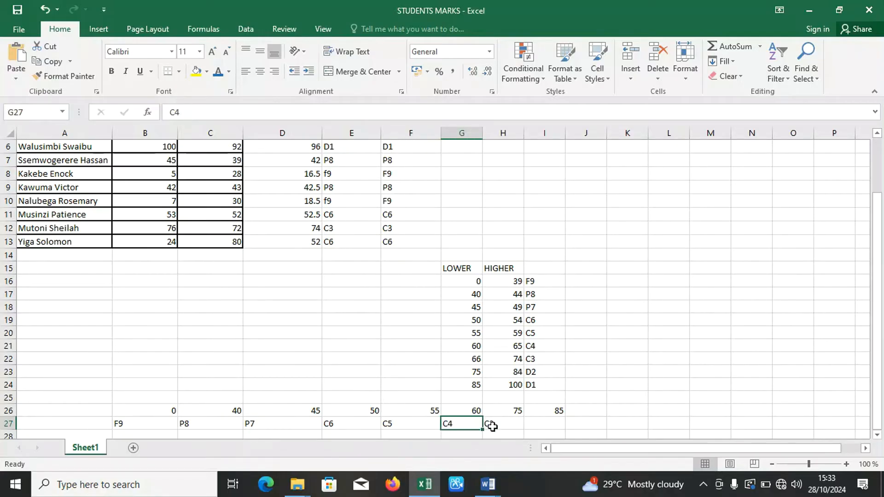
{"action": "left_click", "coordinate": [520, 412]}
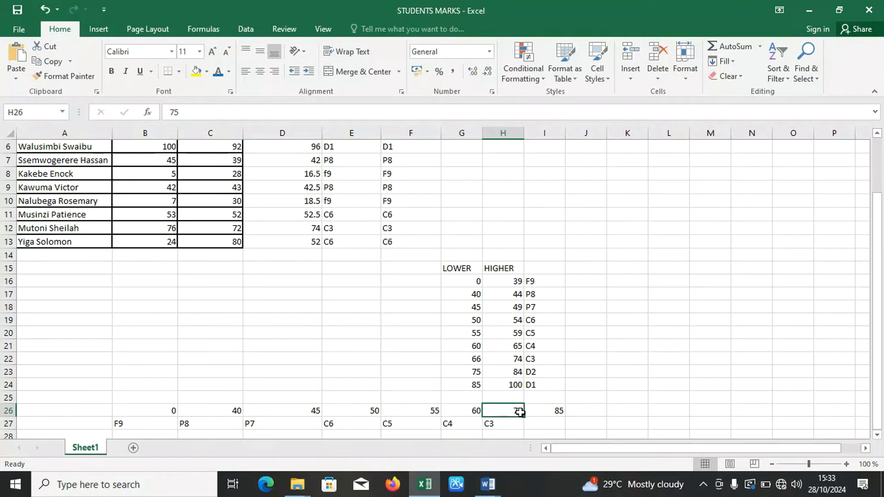
{"action": "type", "text": "66"}
{"action": "left_click", "coordinate": [503, 425]}
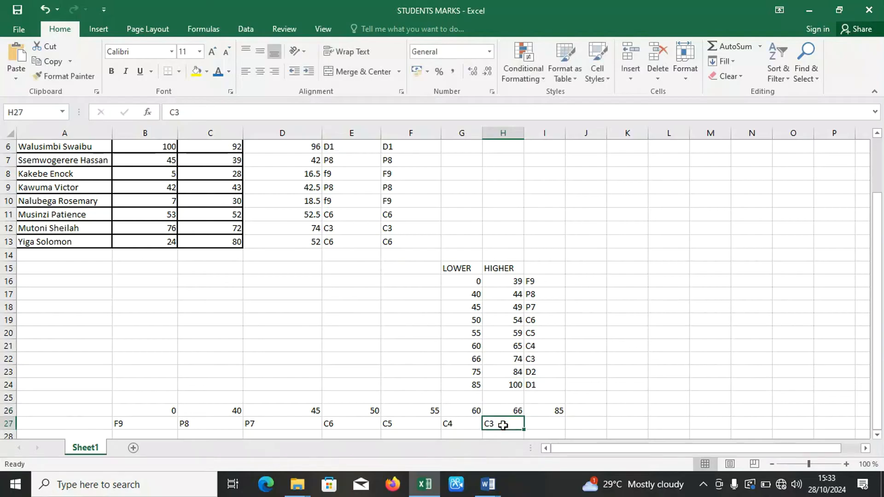
Set the lower limit in cell I26 to 75 and enter the grade D2 beneath it in I27.
{"action": "left_click", "coordinate": [545, 413]}
{"action": "type", "text": "77"}
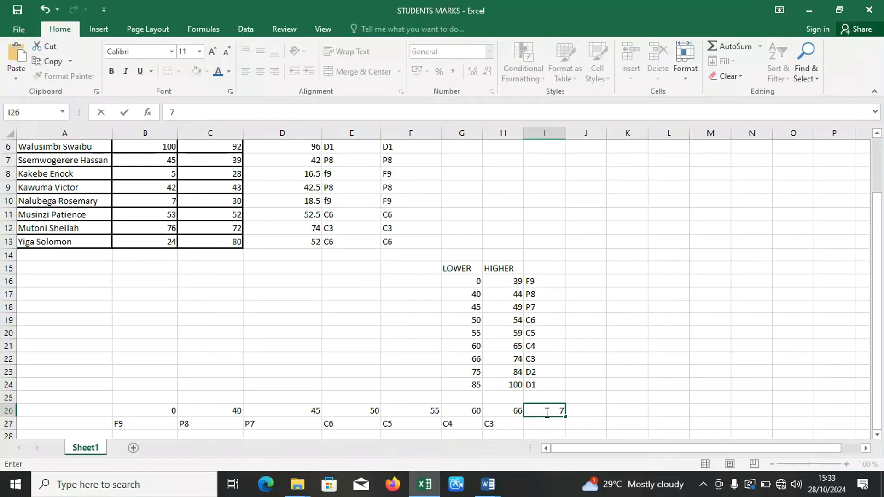
{"action": "left_click", "coordinate": [544, 424]}
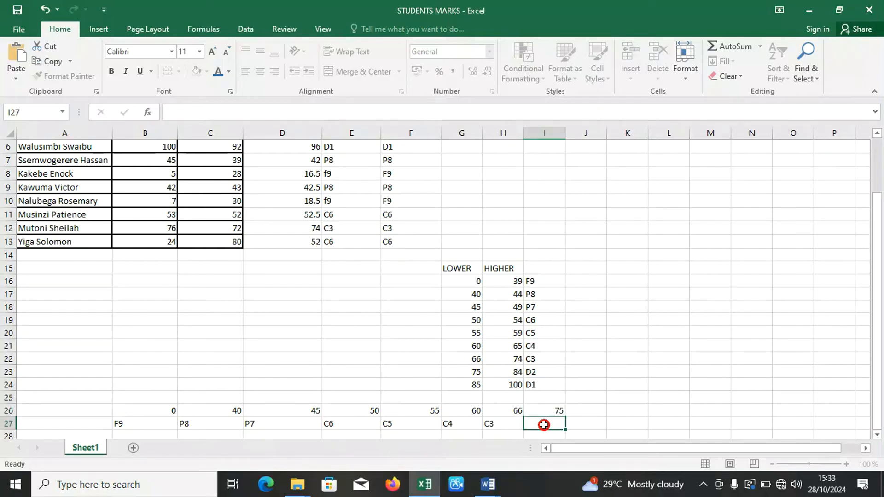
{"action": "type", "text": "D2"}
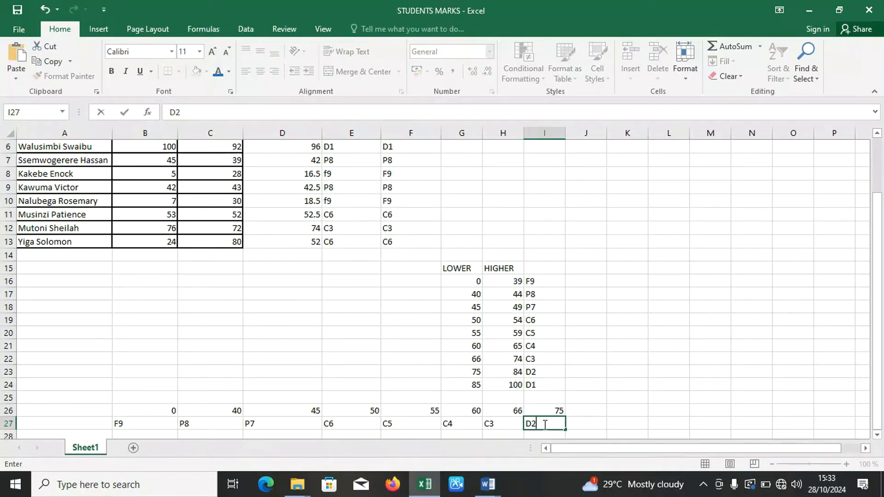
Complete the horizontal table with the lower limit 85 in cell J26 and the grade D1 in J27.
{"action": "left_click", "coordinate": [582, 413]}
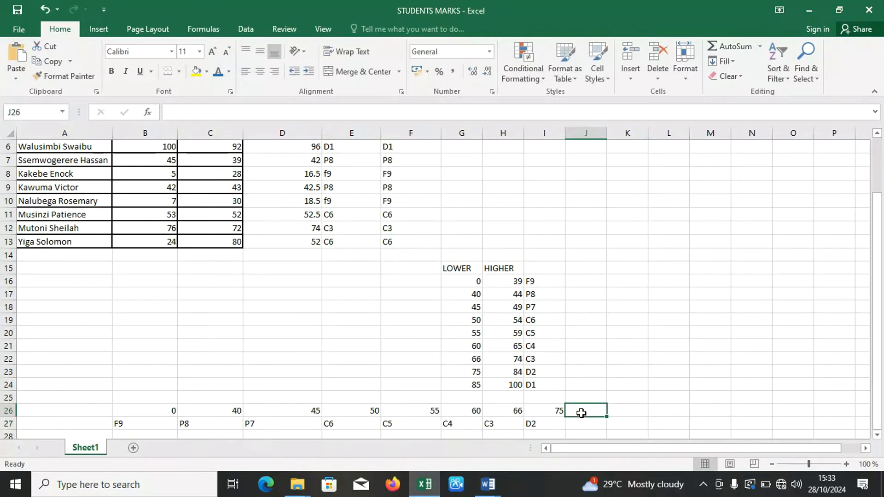
{"action": "type", "text": "85"}
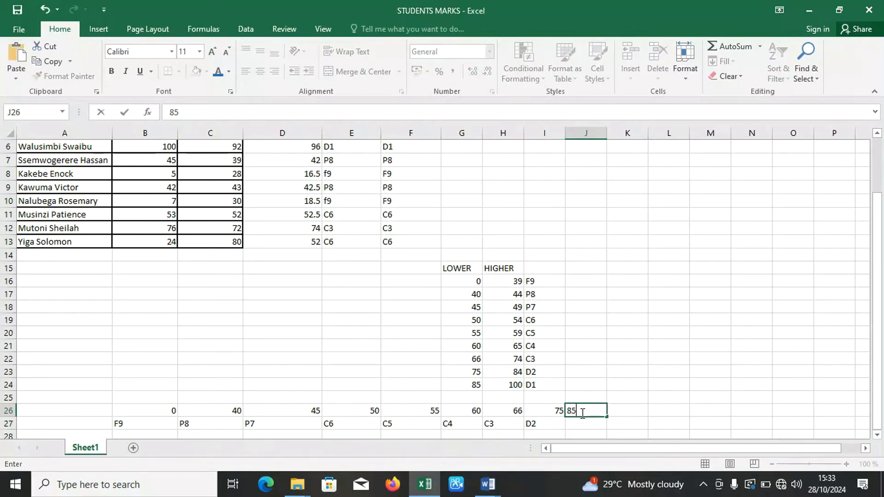
{"action": "left_click", "coordinate": [578, 423]}
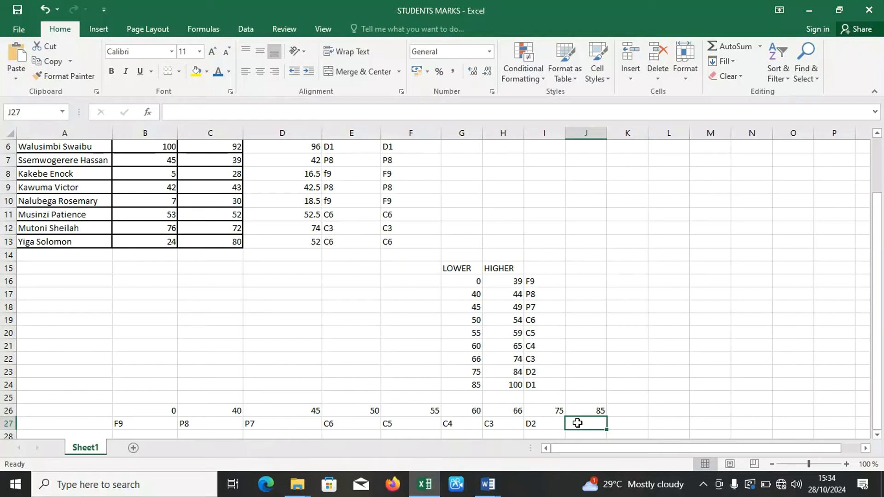
{"action": "type", "text": "D1"}
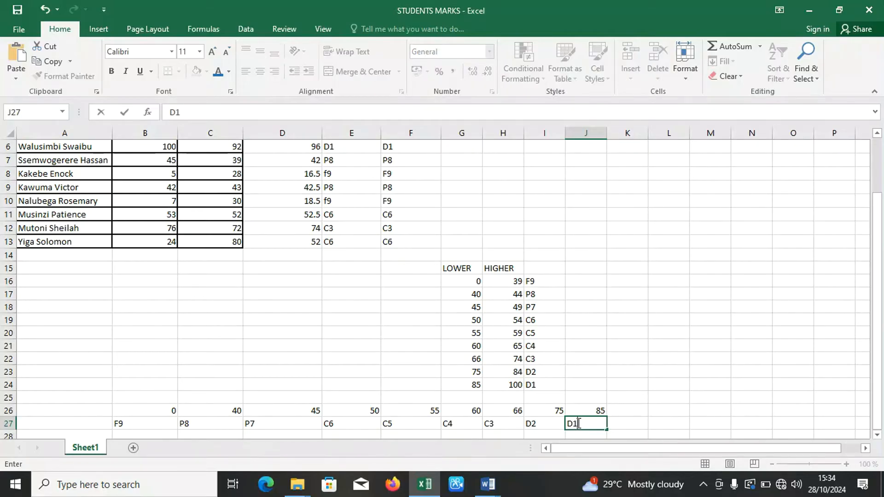
{"action": "left_click", "coordinate": [655, 407]}
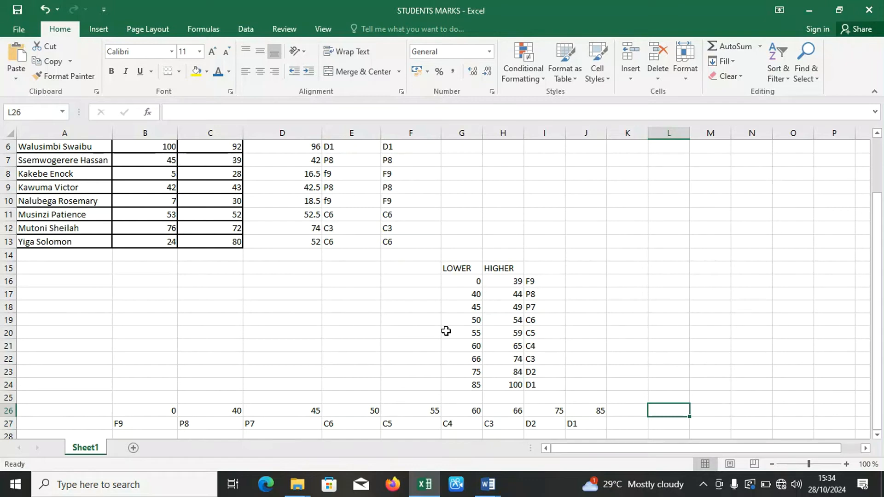
Merge and center cells C25 and D25 above the horizontal table, and enter the heading TABLE ARRAY FOR HLOOKUP.
{"action": "left_click", "coordinate": [203, 398]}
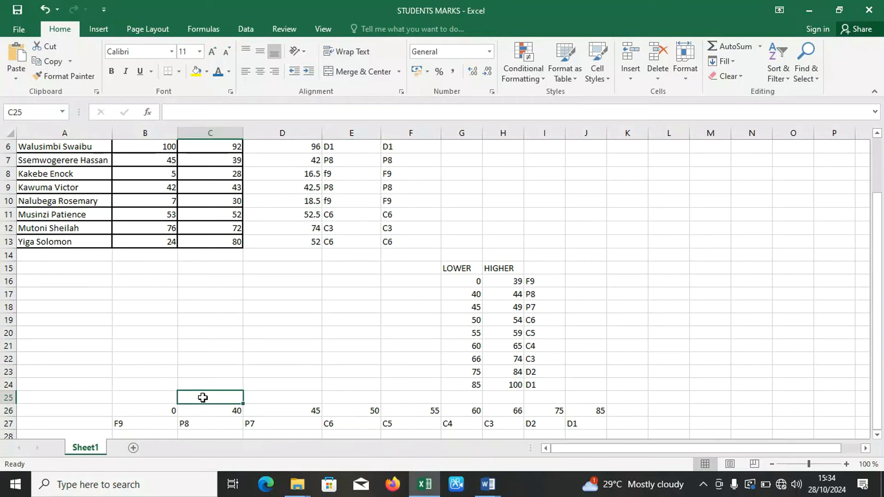
{"action": "left_click_drag", "start_coordinate": [203, 398], "coordinate": [302, 398]}
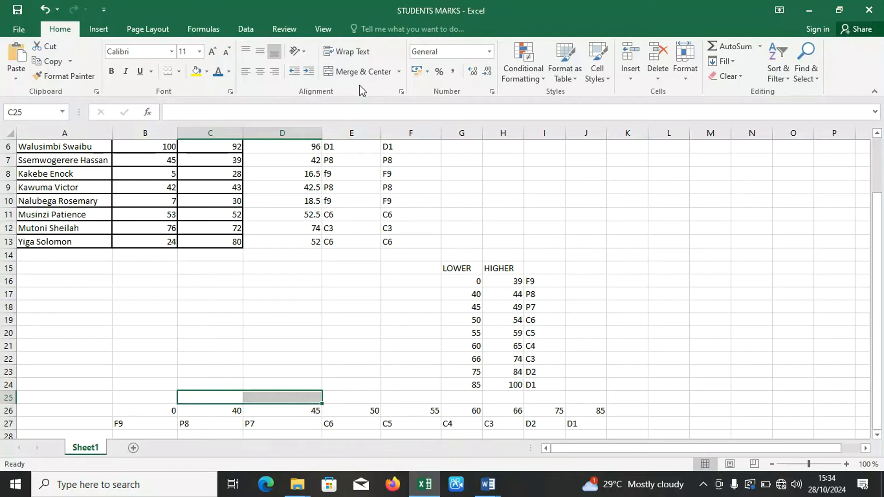
{"action": "left_click", "coordinate": [359, 74]}
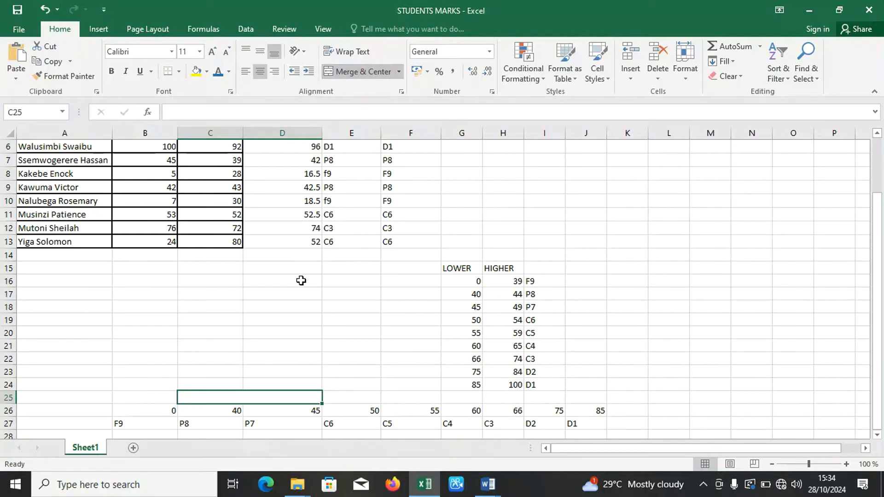
{"action": "type", "text": "TAB"}
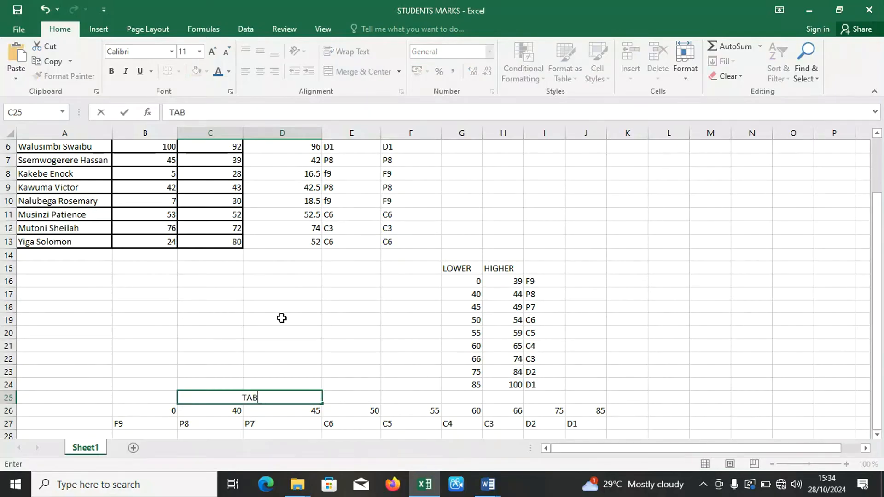
{"action": "type", "text": "LE ARR"}
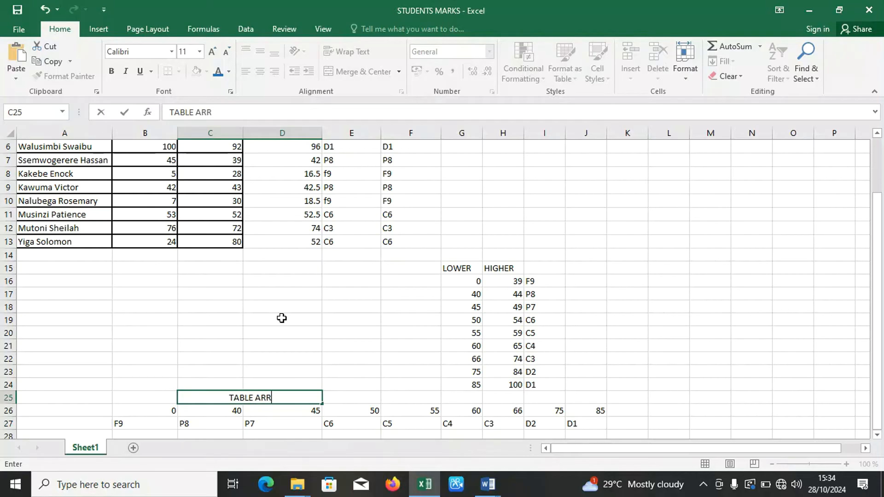
{"action": "type", "text": "AY FO"}
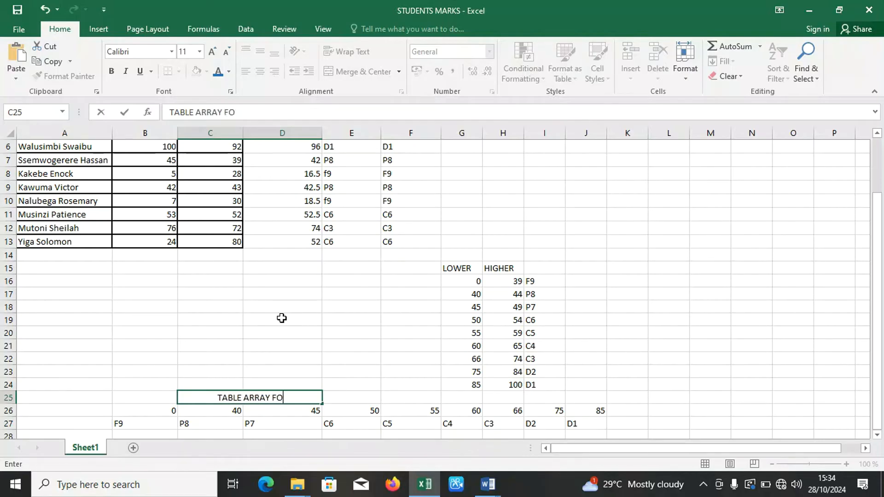
{"action": "type", "text": "R H"}
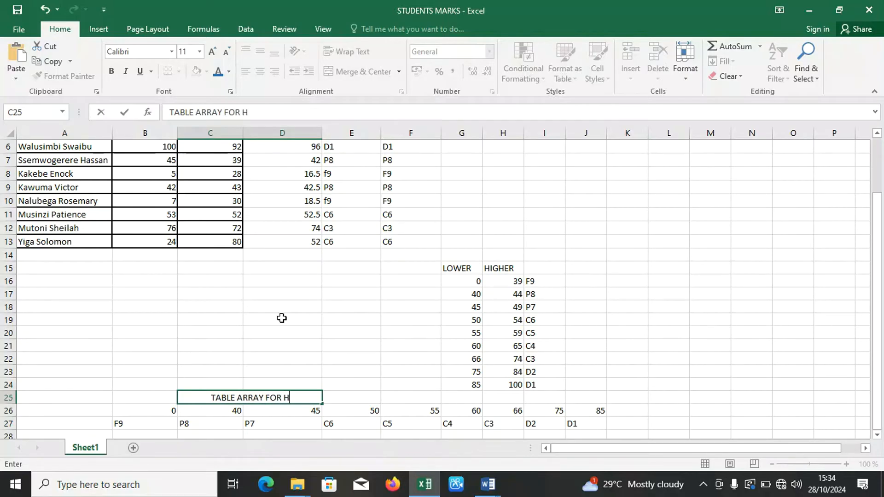
{"action": "type", "text": "LOO"}
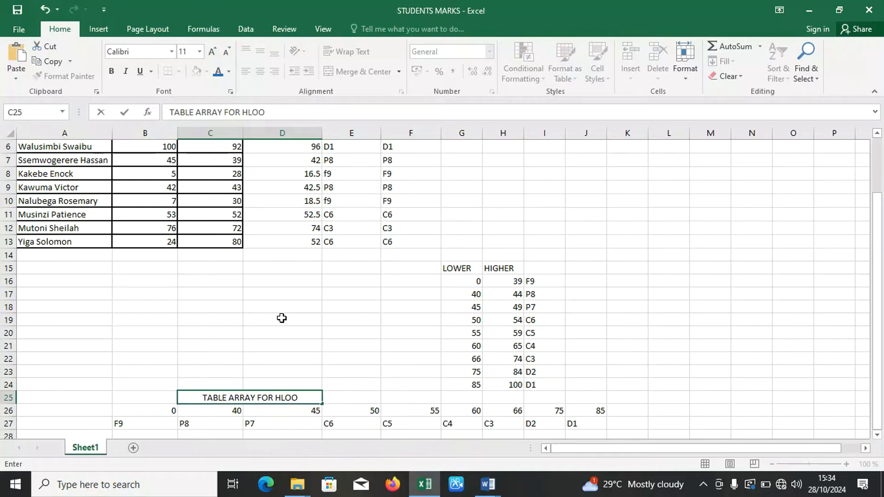
{"action": "type", "text": "KUP"}
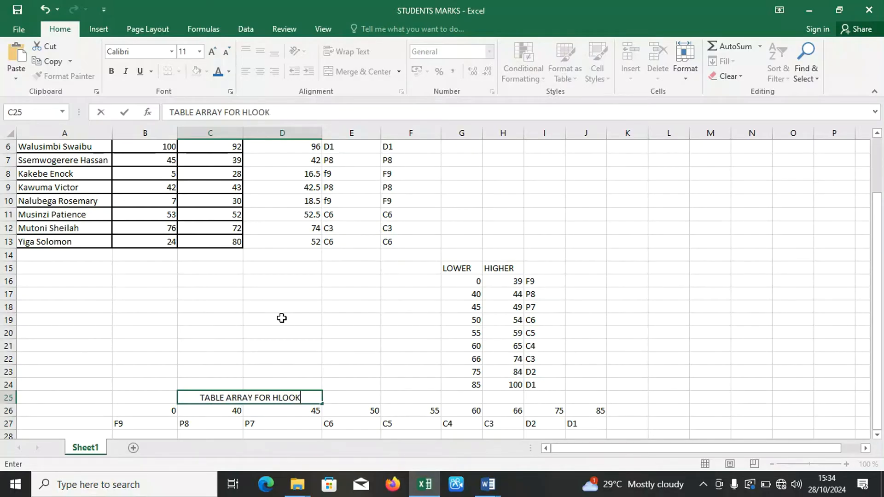
{"action": "left_click", "coordinate": [367, 371]}
Change the font color of the TABLE ARRAY FOR HLOOKUP heading to red.
{"action": "left_click", "coordinate": [246, 397]}
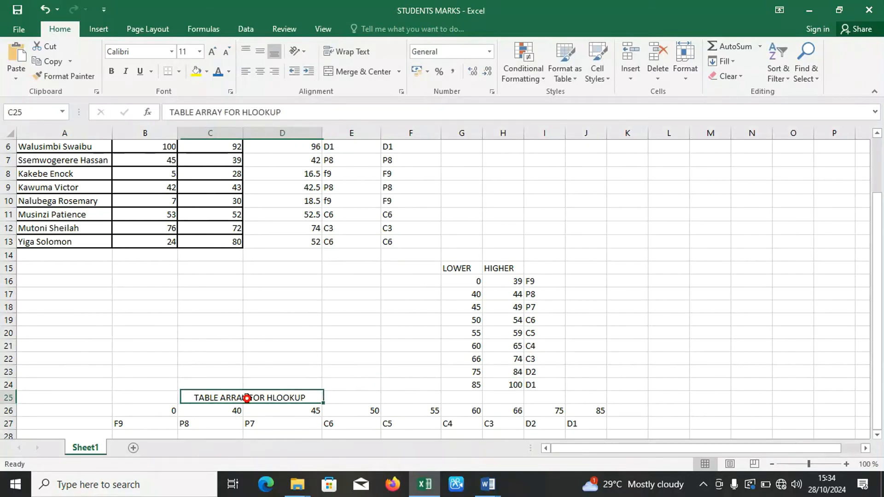
{"action": "left_click", "coordinate": [228, 72]}
{"action": "left_click", "coordinate": [226, 193]}
{"action": "left_click", "coordinate": [406, 407]}
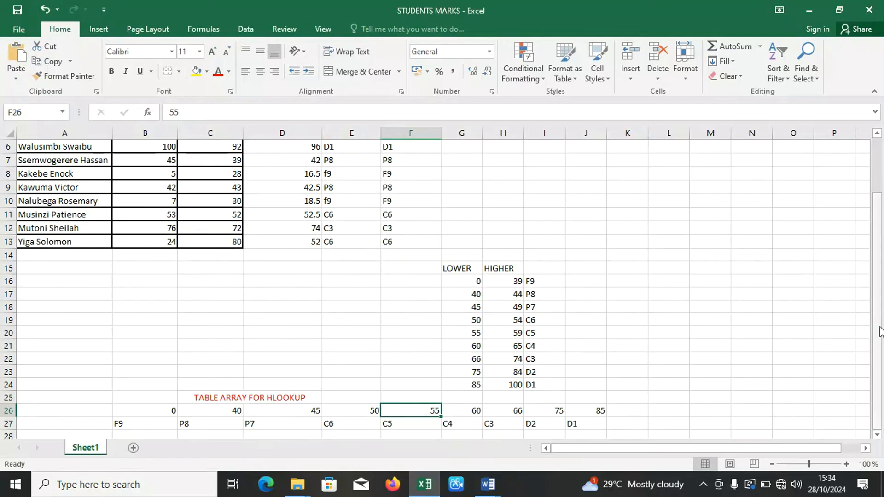
Add the column header COMMENT 3 in cell G1 and widen column G so the header fits on one line.
{"action": "left_click_drag", "start_coordinate": [879, 328], "coordinate": [875, 263]}
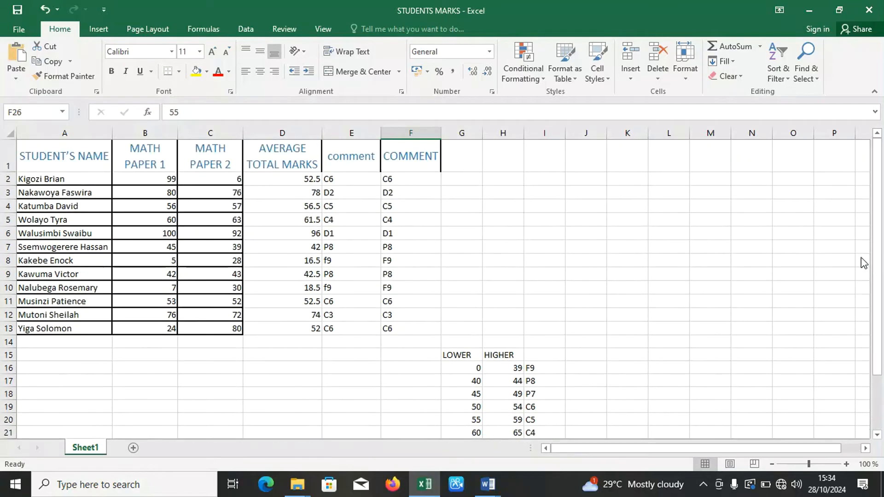
{"action": "left_click", "coordinate": [463, 161]}
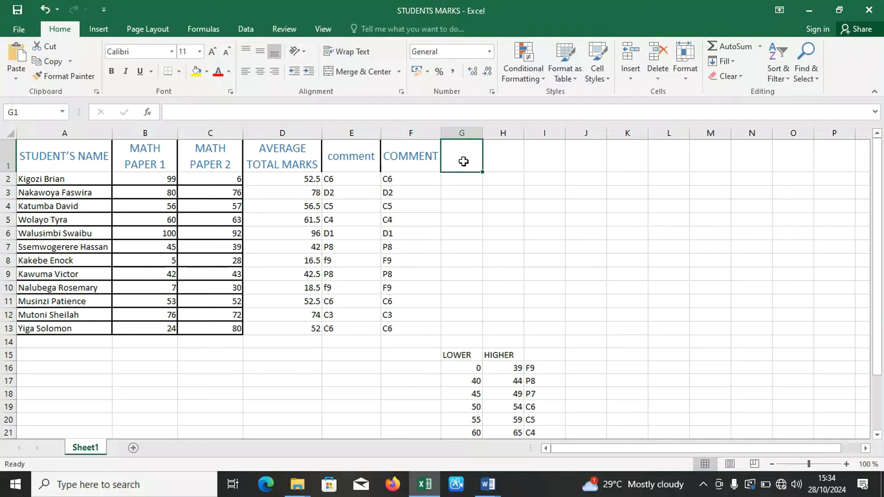
{"action": "type", "text": "COMMENT 3"}
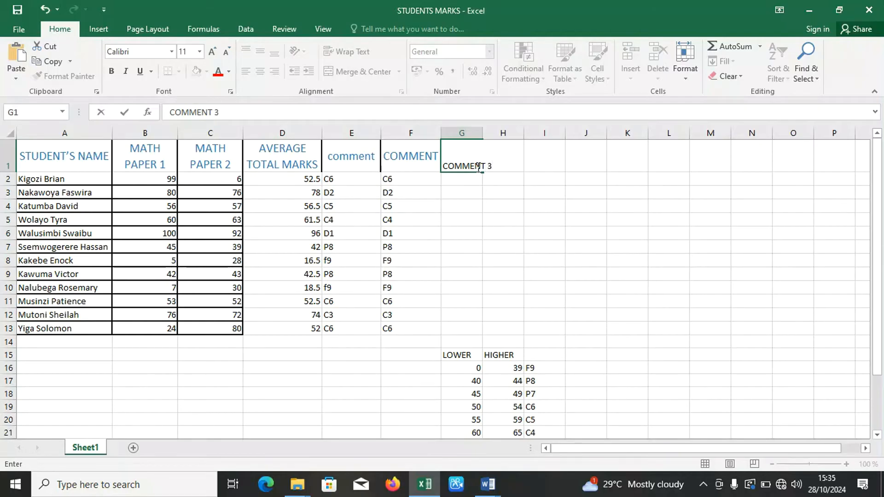
{"action": "key", "text": "Return"}
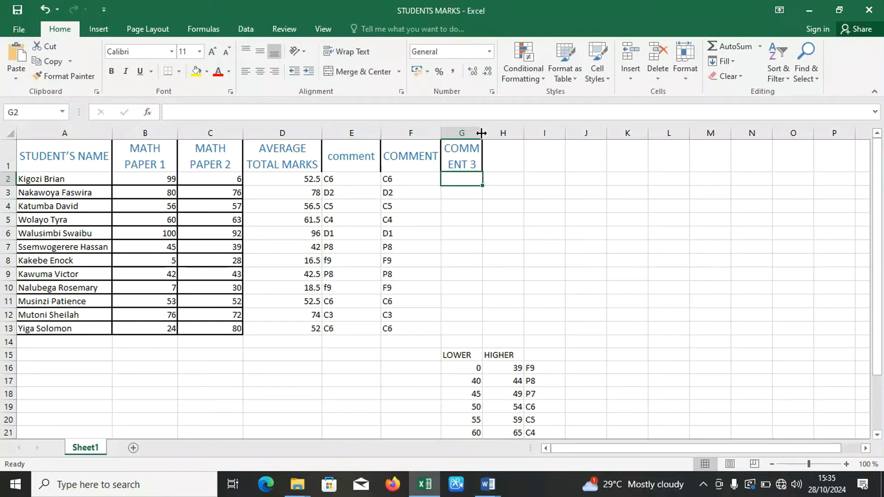
{"action": "left_click_drag", "start_coordinate": [481, 133], "coordinate": [517, 133]}
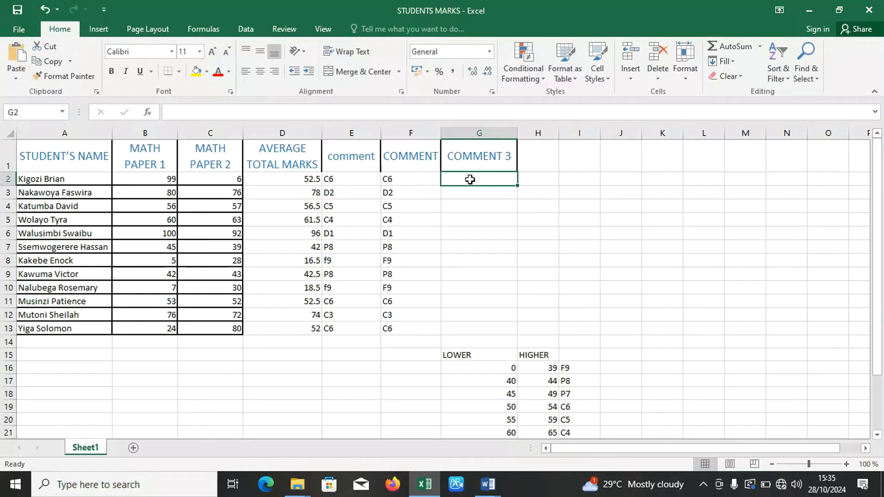
Start an HLOOKUP formula in cell G2 with the average mark in D2 as the lookup value.
{"action": "type", "text": "=H"}
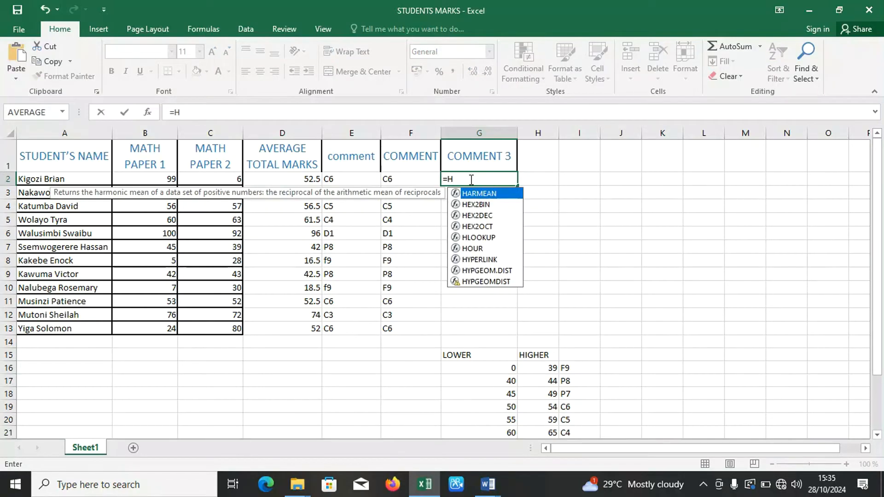
{"action": "type", "text": "LOOKU"}
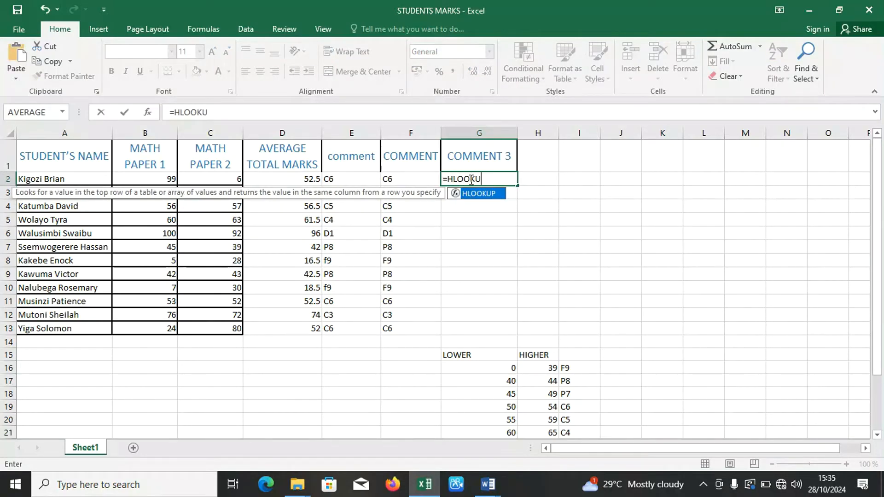
{"action": "type", "text": "P("}
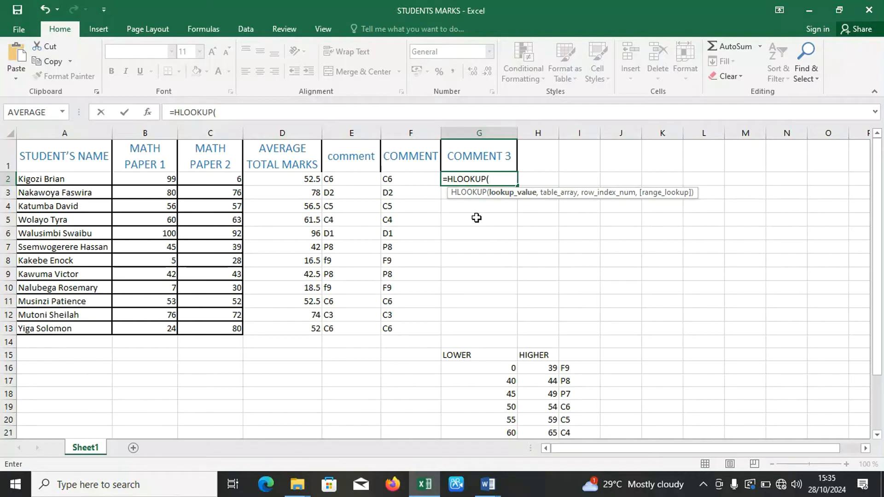
{"action": "left_click", "coordinate": [300, 179]}
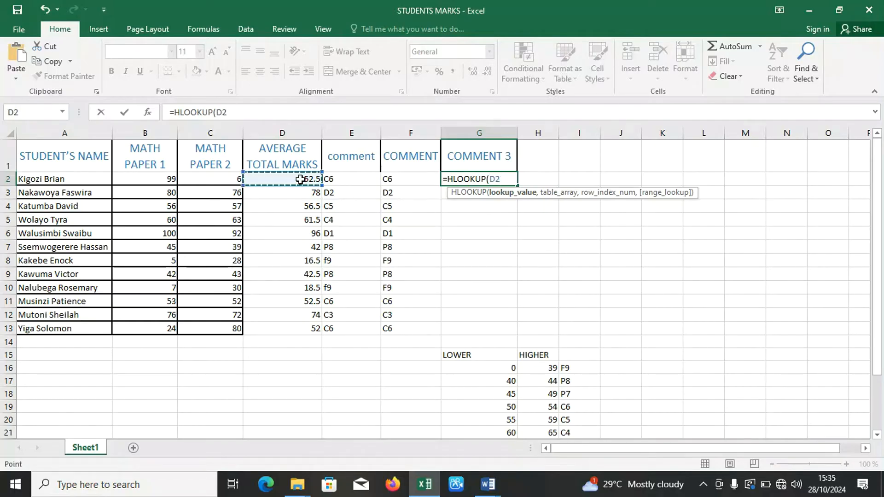
{"action": "type", "text": ","}
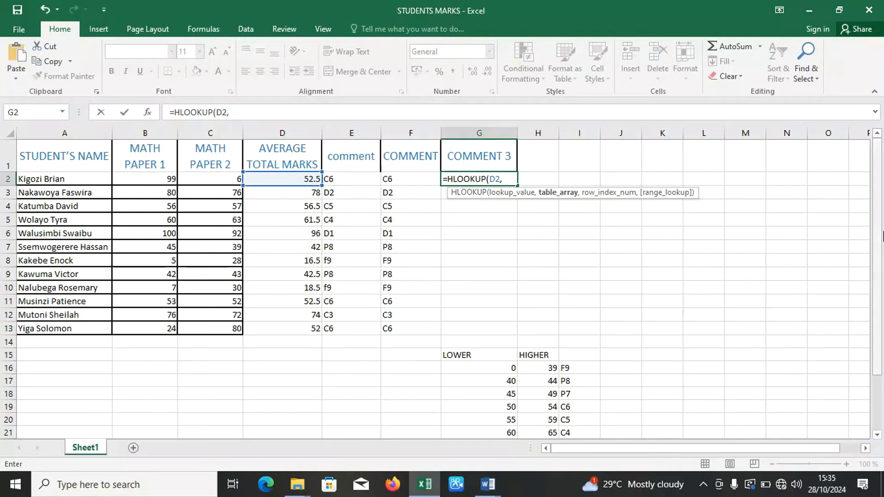
Set the formula's table array to the horizontal limits-and-grades range B26:J27 as the absolute reference $B$26:$J$27.
{"action": "left_click_drag", "start_coordinate": [882, 237], "coordinate": [881, 313]}
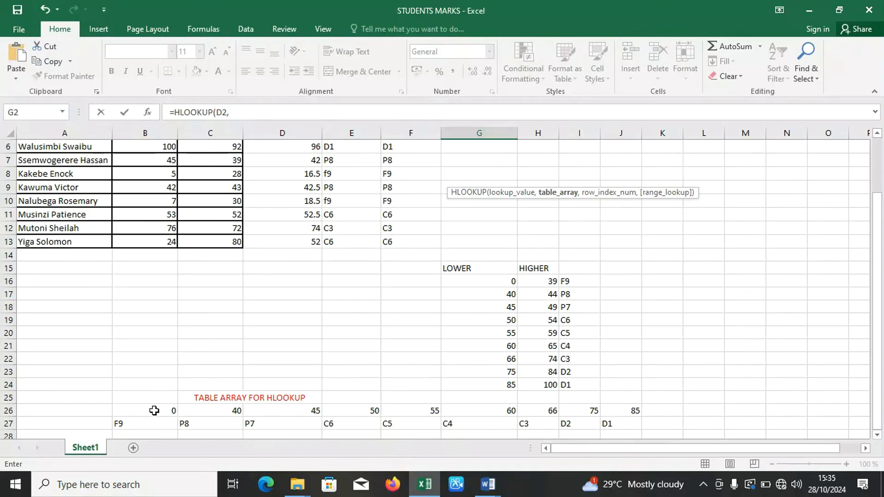
{"action": "left_click_drag", "start_coordinate": [154, 410], "coordinate": [627, 421]}
{"action": "left_click_drag", "start_coordinate": [876, 365], "coordinate": [876, 273]}
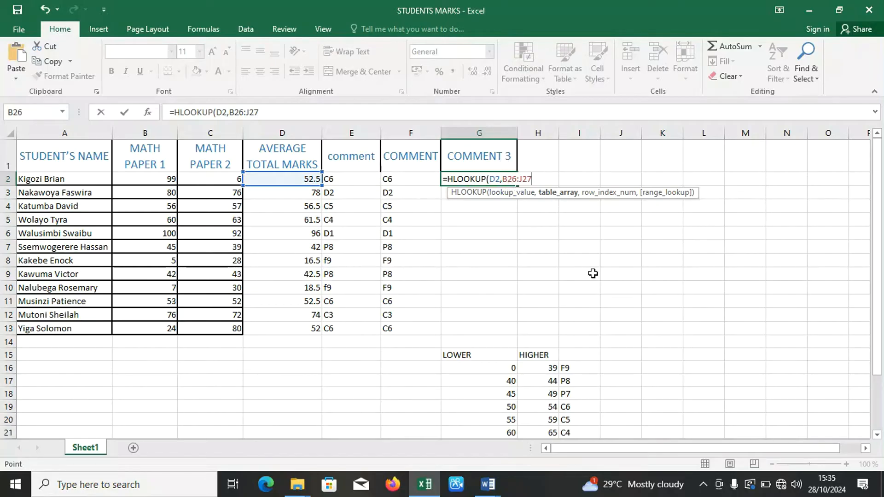
{"action": "key", "text": "F4"}
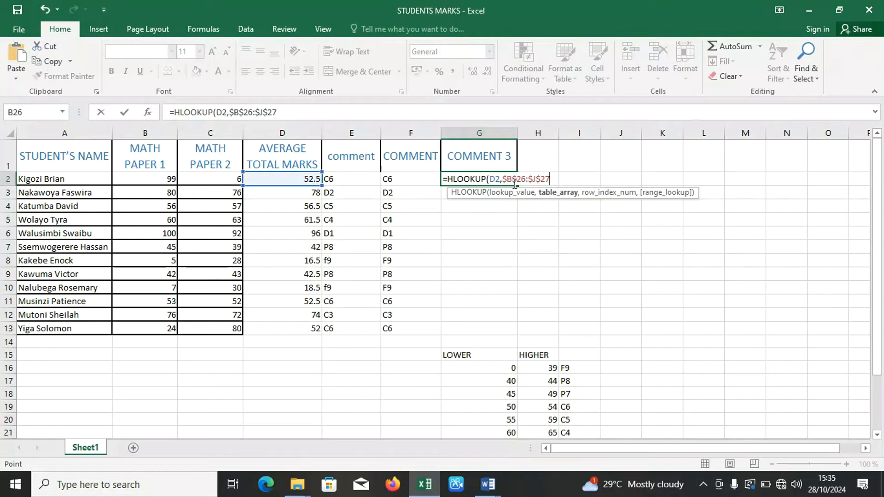
{"action": "left_click_drag", "start_coordinate": [876, 199], "coordinate": [880, 276]}
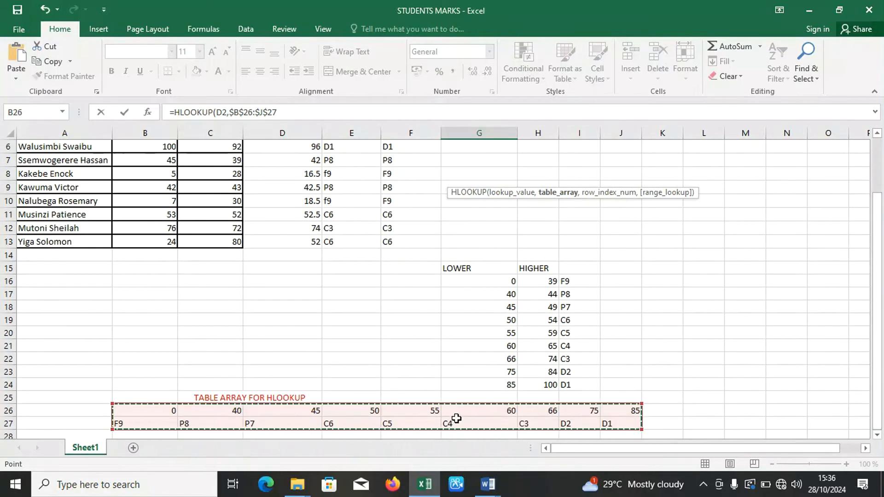
{"action": "left_click_drag", "start_coordinate": [875, 320], "coordinate": [882, 261]}
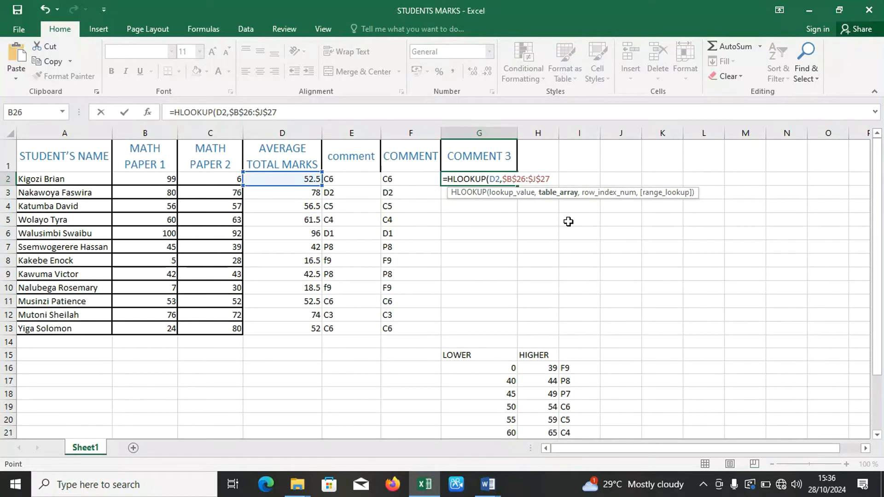
Complete the HLOOKUP formula in G2 with row index number 2 and TRUE for an approximate match.
{"action": "type", "text": ","}
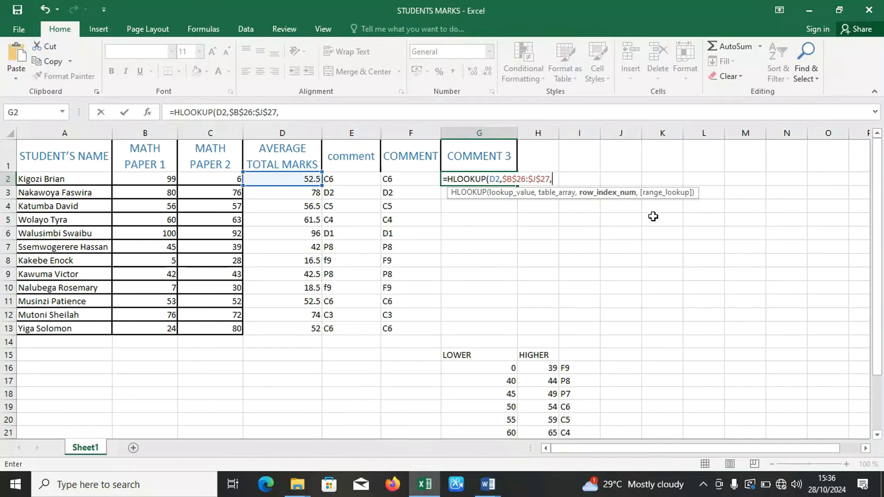
{"action": "left_click_drag", "start_coordinate": [877, 256], "coordinate": [878, 313]}
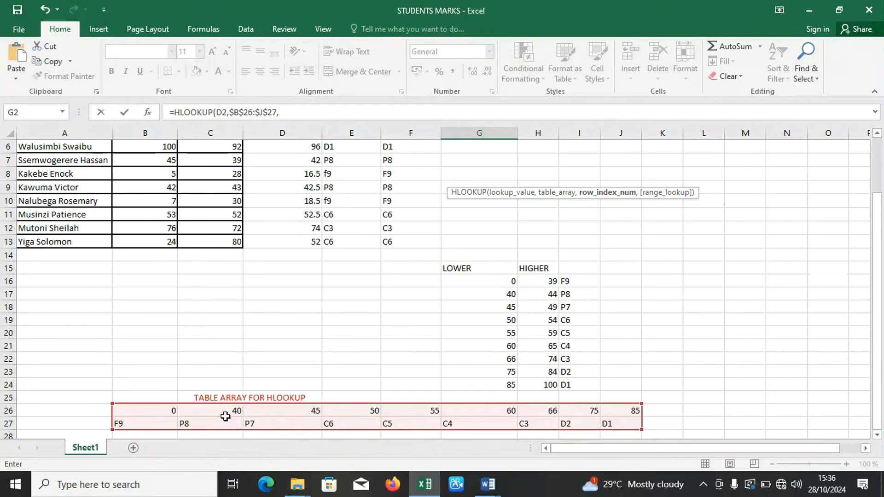
{"action": "left_click_drag", "start_coordinate": [877, 256], "coordinate": [881, 202]}
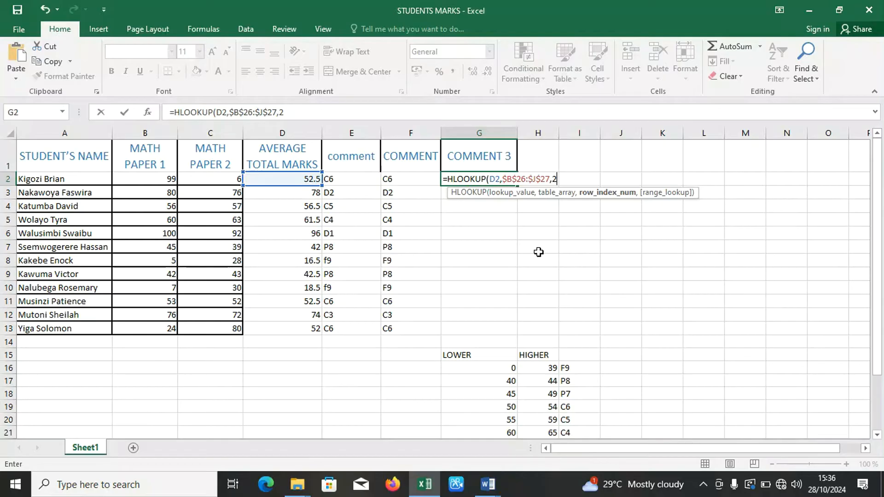
{"action": "type", "text": ","}
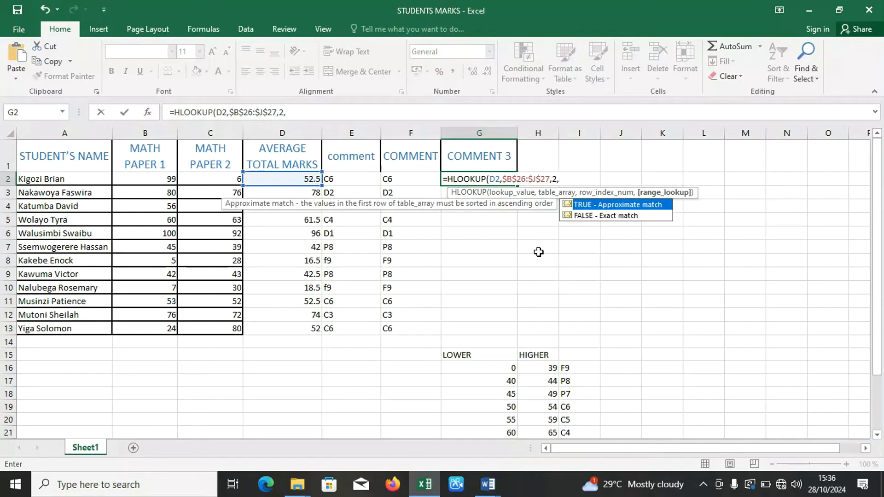
{"action": "left_click", "coordinate": [877, 220]}
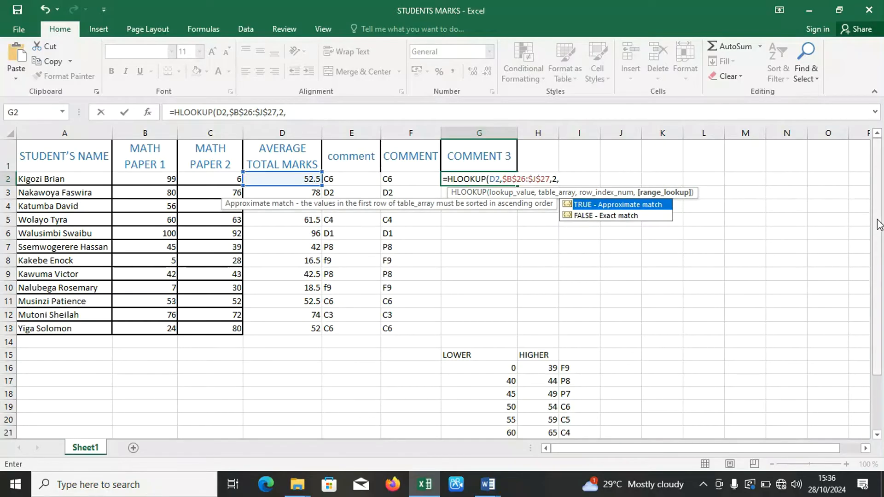
{"action": "left_click_drag", "start_coordinate": [877, 220], "coordinate": [878, 273]}
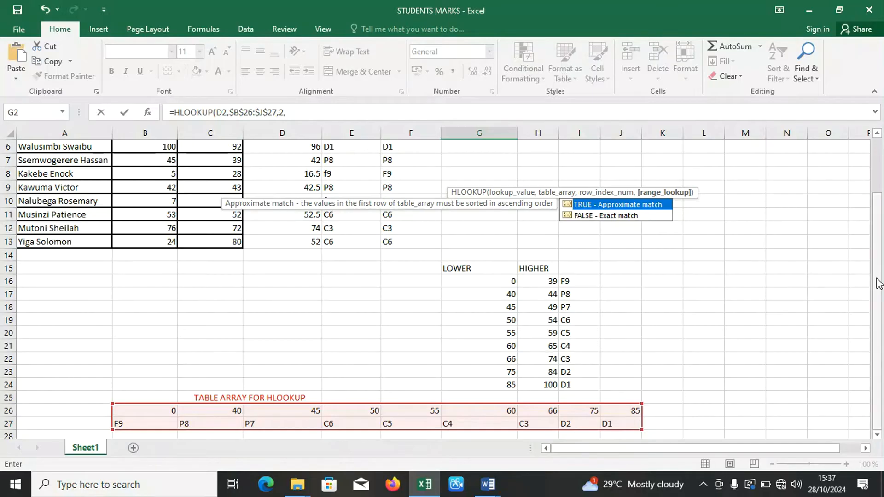
{"action": "left_click_drag", "start_coordinate": [877, 282], "coordinate": [869, 214]}
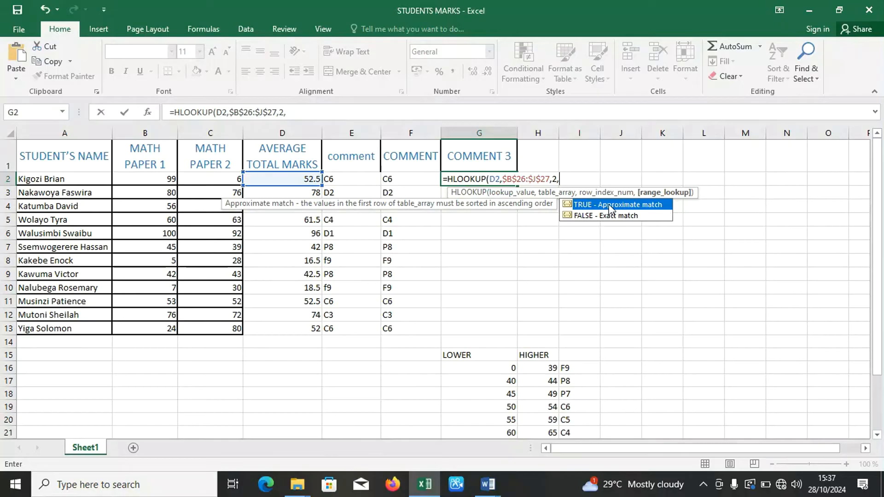
{"action": "double_click", "coordinate": [576, 204]}
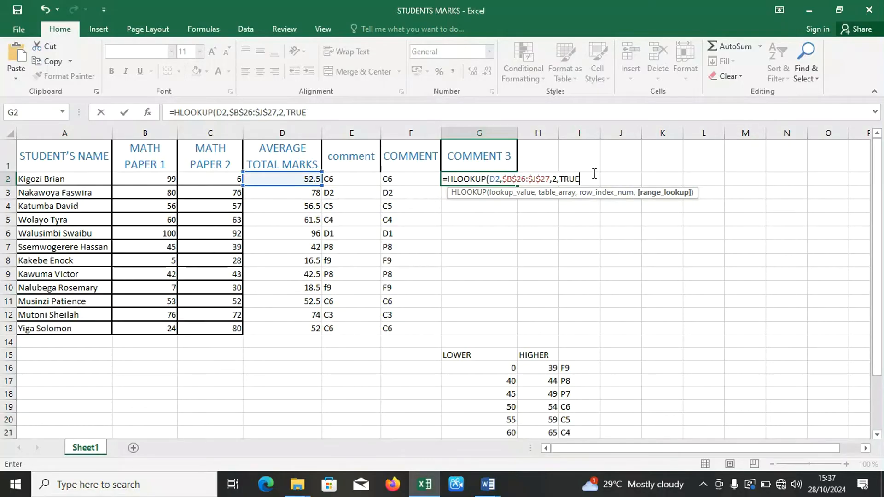
{"action": "type", "text": ")"}
{"action": "key", "text": "Return"}
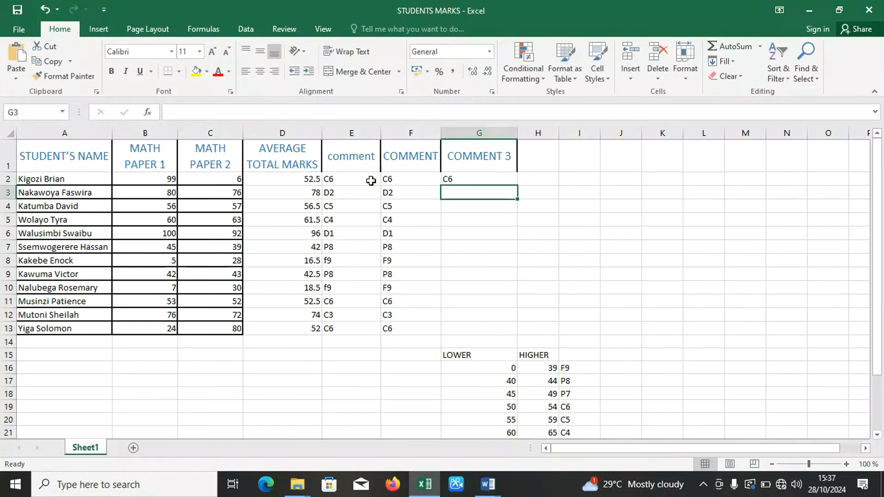
Fill the HLOOKUP formula from G2 down the COMMENT 3 column to G13.
{"action": "left_click", "coordinate": [459, 179]}
{"action": "double_click", "coordinate": [517, 185]}
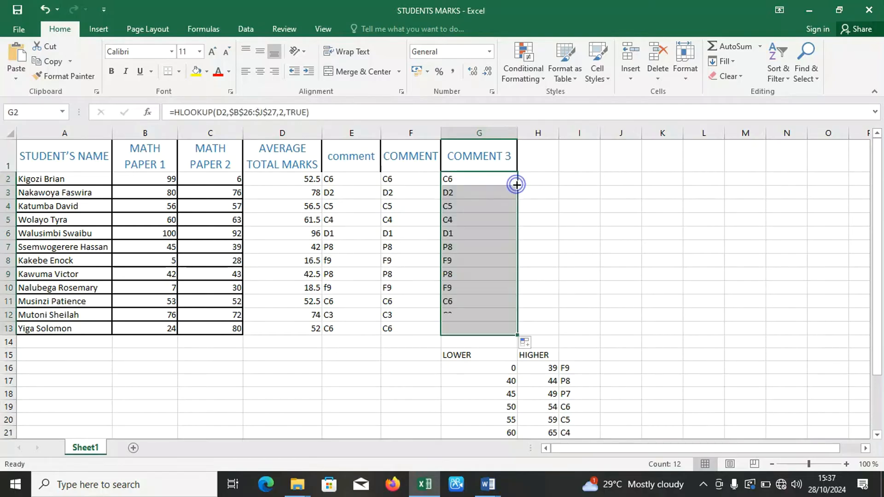
{"action": "left_click", "coordinate": [550, 189]}
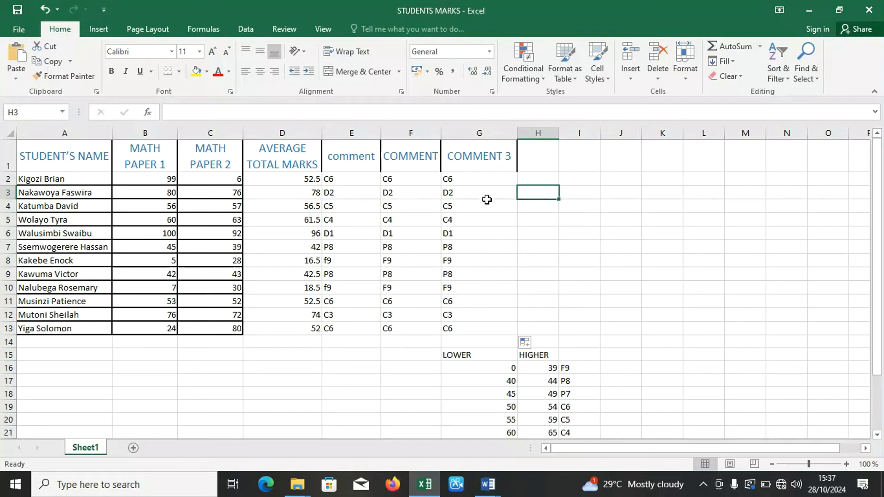
Review the HLOOKUP formula and its references in cell G2.
{"action": "double_click", "coordinate": [485, 181]}
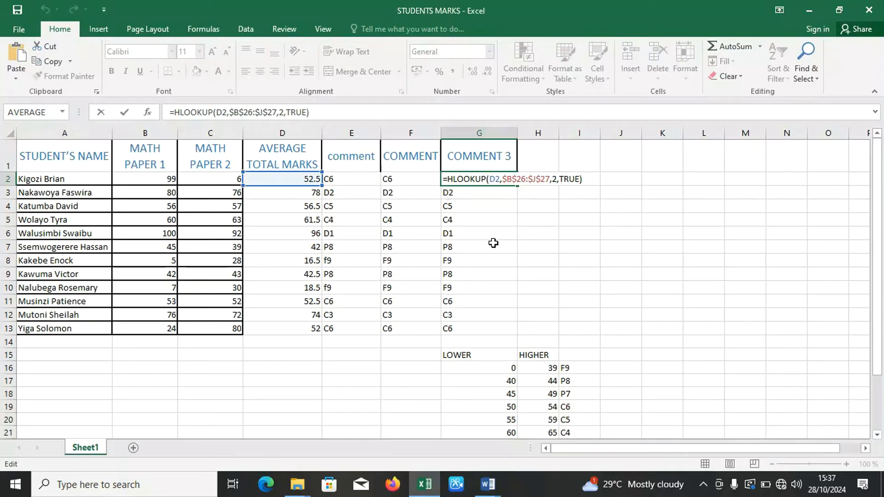
{"action": "key", "text": "Return"}
{"action": "left_click", "coordinate": [539, 155]}
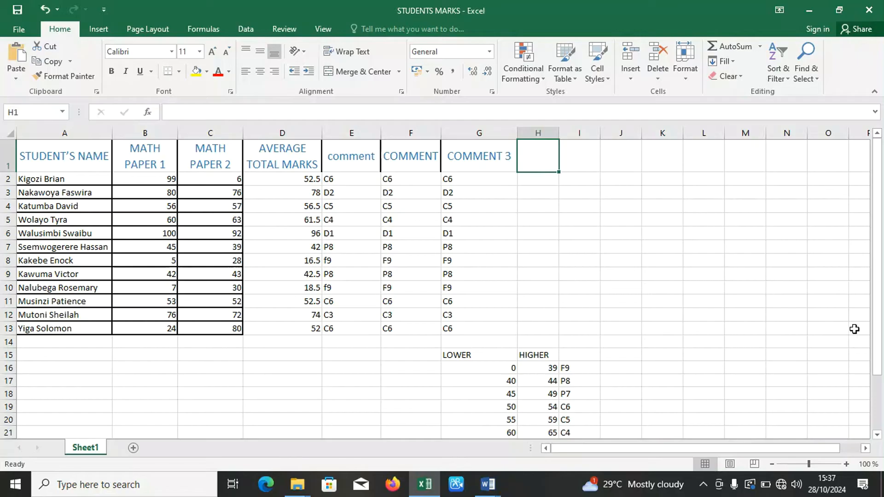
Switch to the LEARN LOGIGAL FUNCTIONS document in Word and highlight question 4 about grading students with VLookup.
{"action": "mouse_move", "coordinate": [487, 485]}
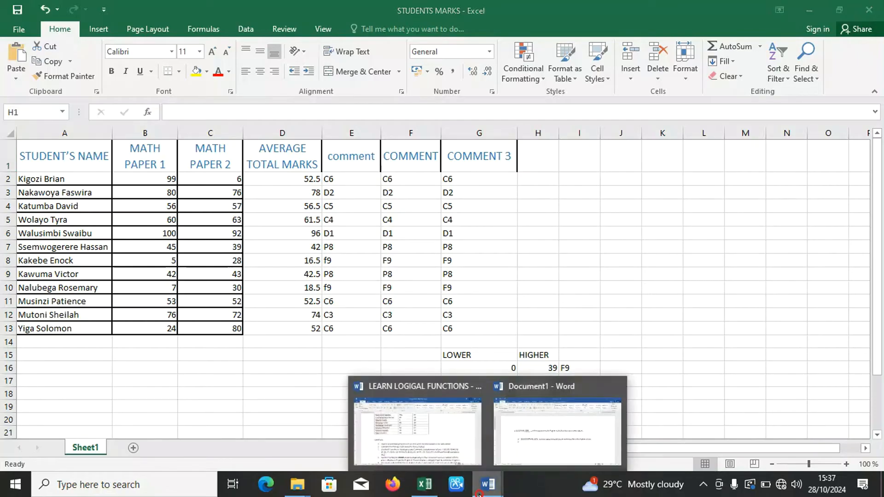
{"action": "left_click", "coordinate": [448, 437]}
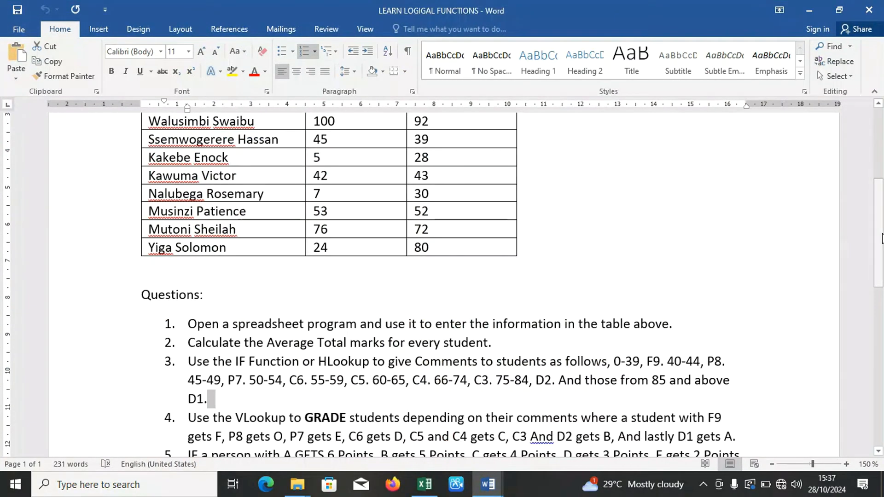
{"action": "left_click_drag", "start_coordinate": [879, 238], "coordinate": [879, 278]}
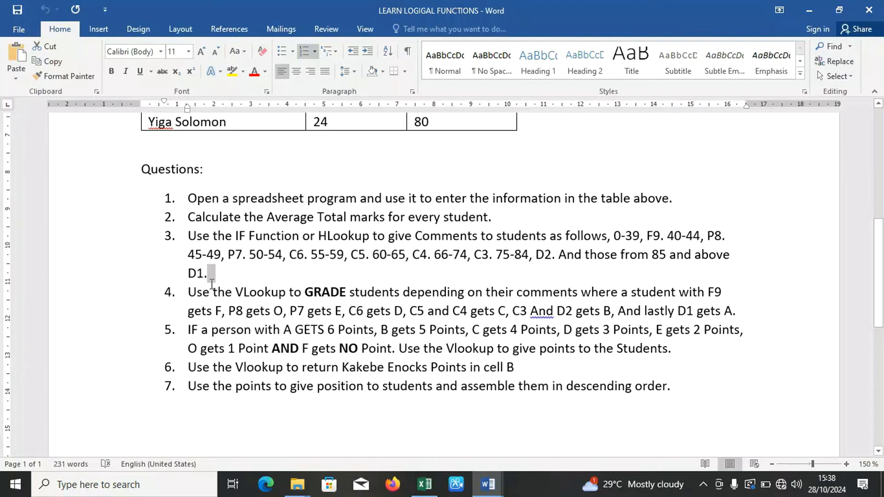
{"action": "left_click_drag", "start_coordinate": [188, 292], "coordinate": [736, 313]}
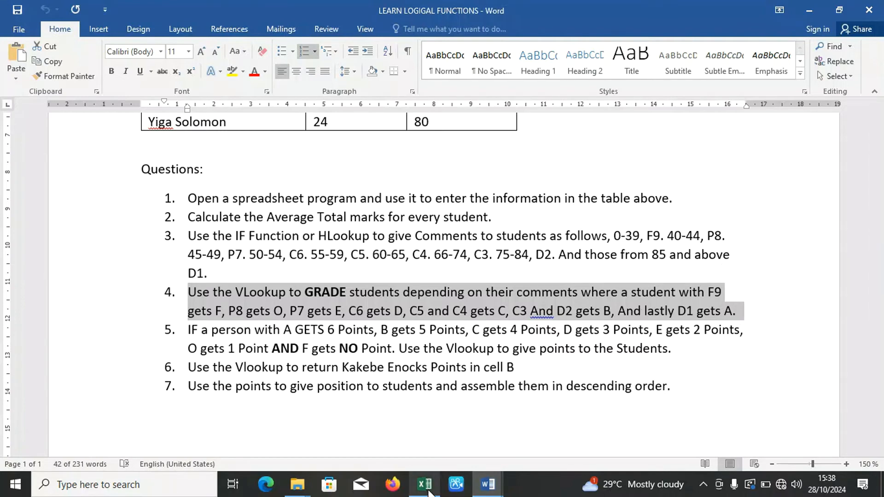
Return to the STUDENTS MARKS workbook in Excel, merge and center cells K15 to M15, and enter the heading TABLE ARRAY.
{"action": "left_click", "coordinate": [424, 485]}
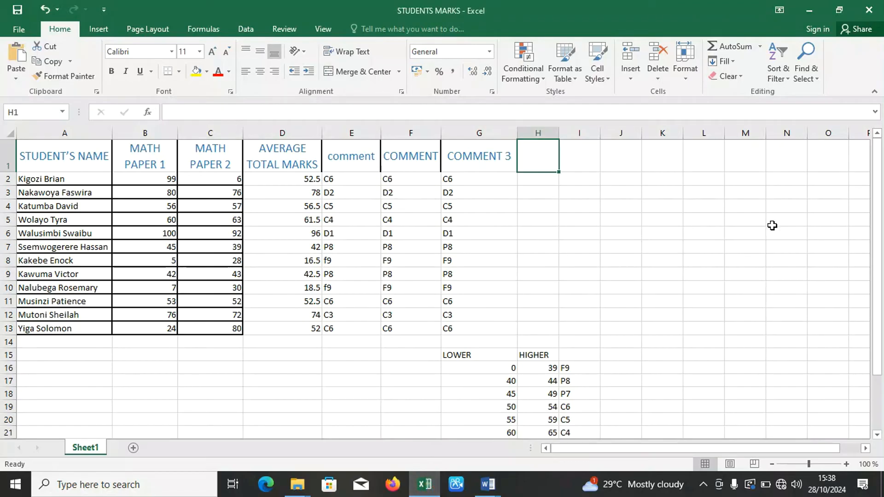
{"action": "left_click", "coordinate": [878, 253]}
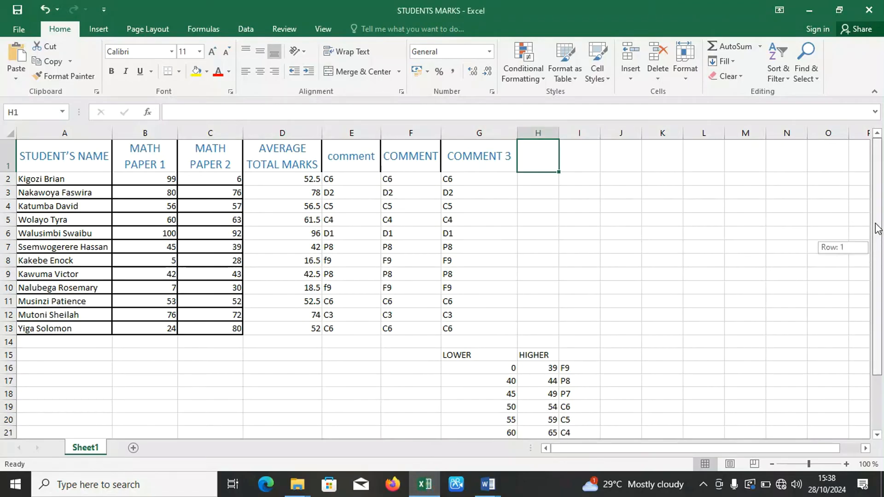
{"action": "left_click_drag", "start_coordinate": [583, 452], "coordinate": [632, 449]}
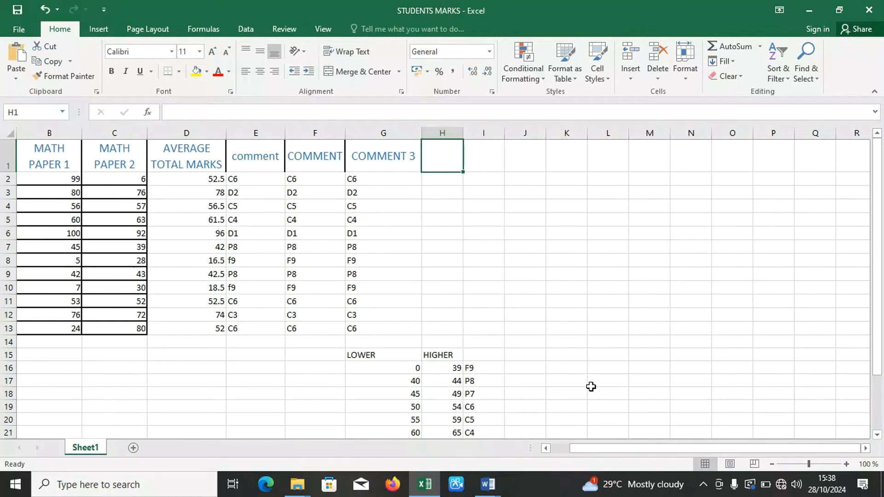
{"action": "left_click_drag", "start_coordinate": [879, 308], "coordinate": [882, 356]}
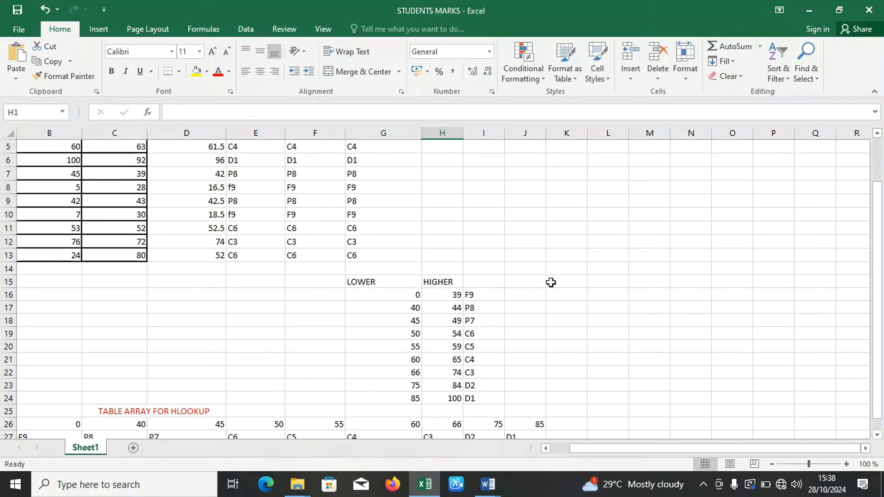
{"action": "left_click_drag", "start_coordinate": [559, 283], "coordinate": [635, 283]}
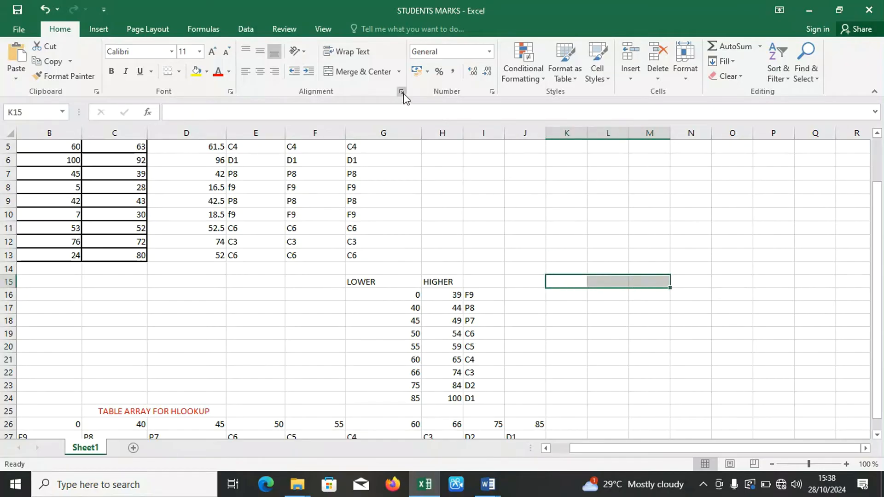
{"action": "left_click", "coordinate": [375, 71]}
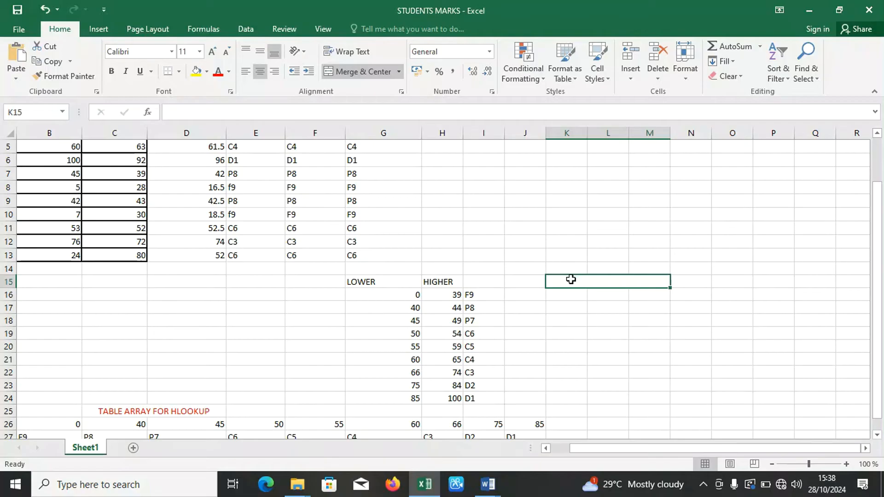
{"action": "type", "text": "TAB"}
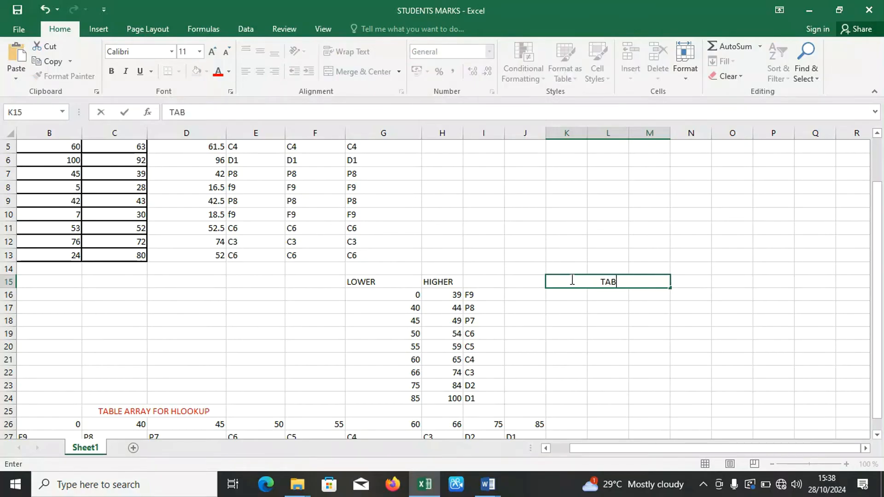
{"action": "type", "text": "LE ARRAY"}
{"action": "left_click", "coordinate": [580, 298]}
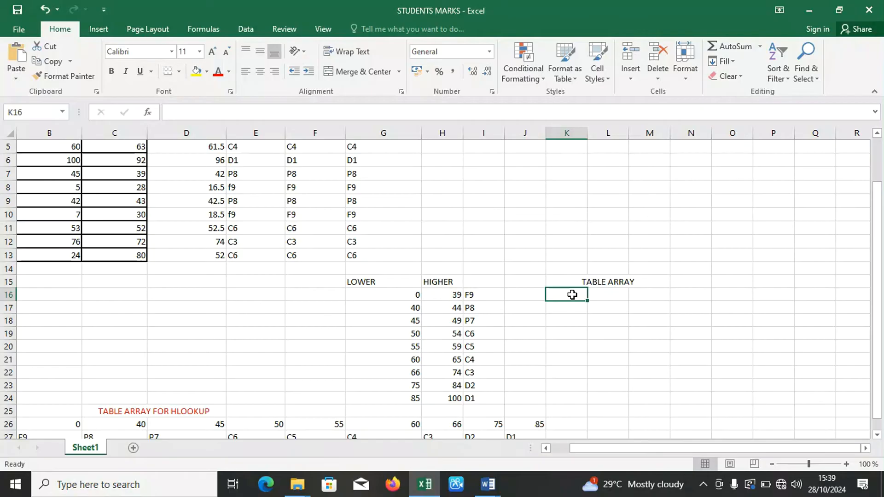
Enter the lower mark limits 0, 40, 45, 50, 55, 60, 66, 75 and 85 in cells K16 to K24.
{"action": "type", "text": "0"}
{"action": "key", "text": "Return"}
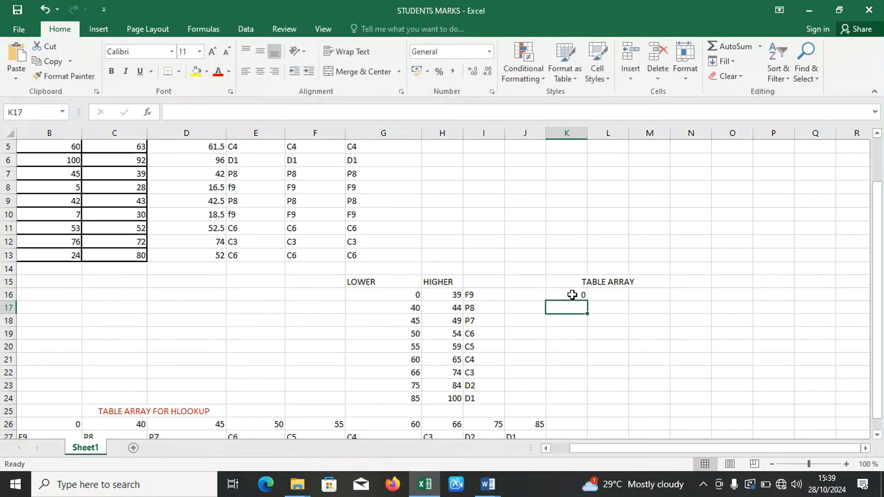
{"action": "type", "text": "40"}
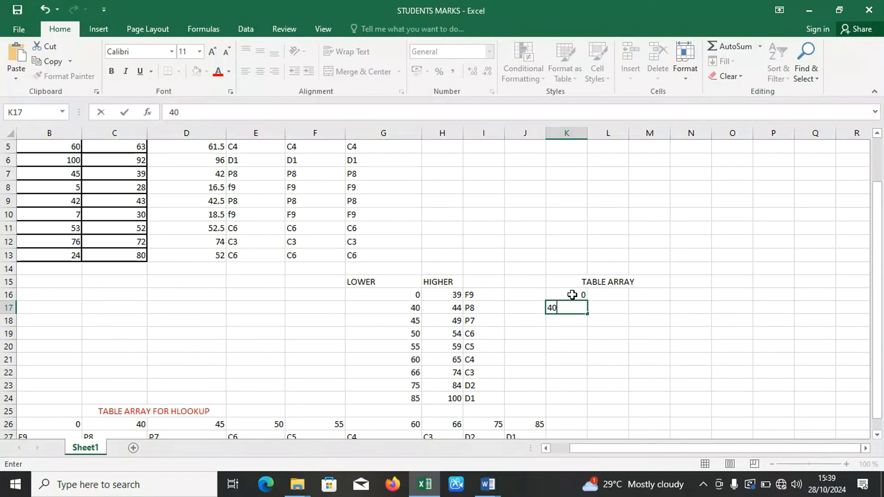
{"action": "key", "text": "Return"}
{"action": "type", "text": "45"}
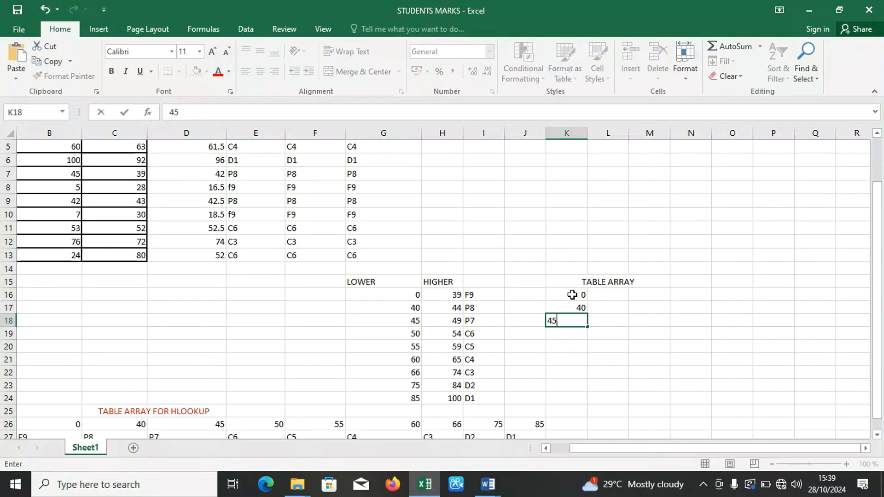
{"action": "key", "text": "Return"}
{"action": "type", "text": "50"}
{"action": "key", "text": "Return"}
{"action": "type", "text": "55"}
{"action": "key", "text": "Return"}
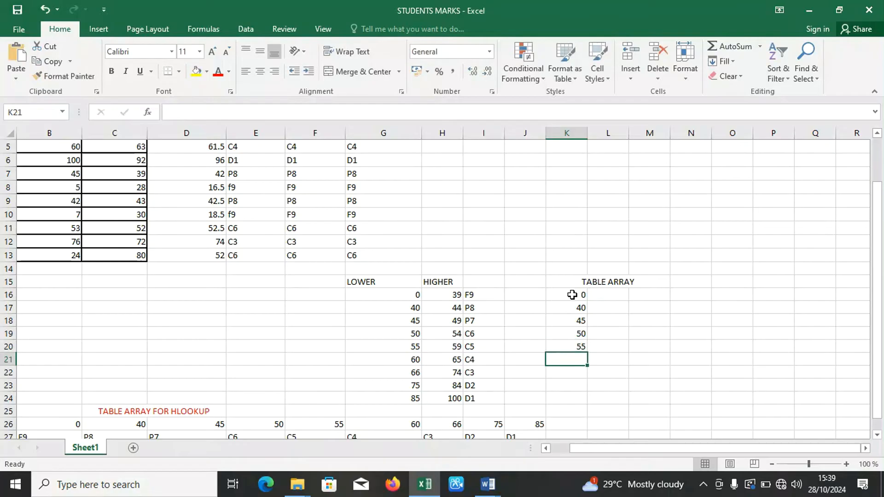
{"action": "type", "text": "60"}
{"action": "key", "text": "Return"}
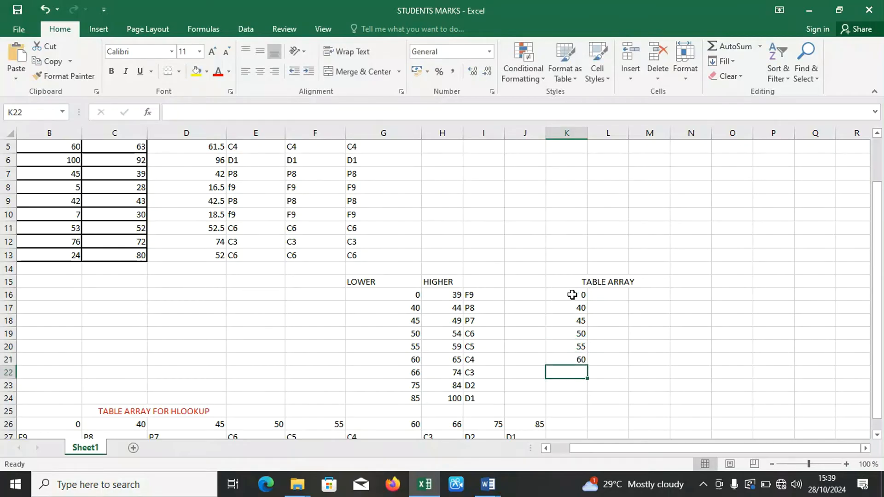
{"action": "type", "text": "66"}
{"action": "key", "text": "Return"}
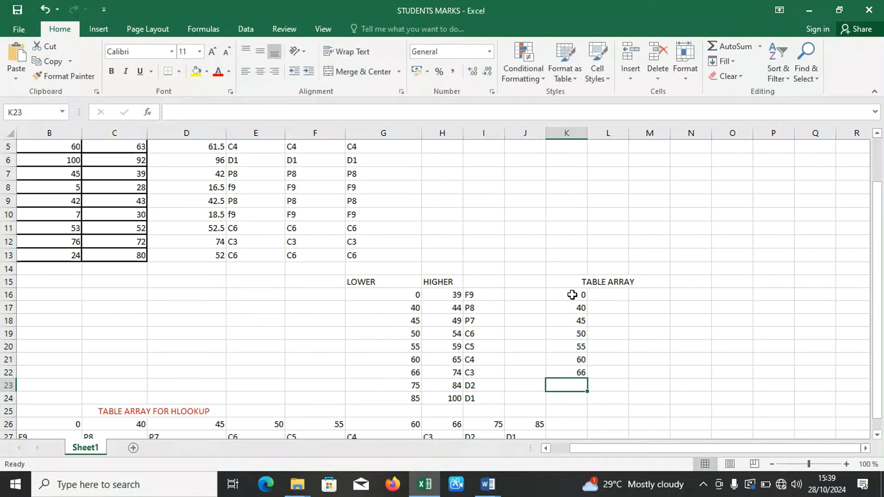
{"action": "type", "text": "75"}
{"action": "key", "text": "Return"}
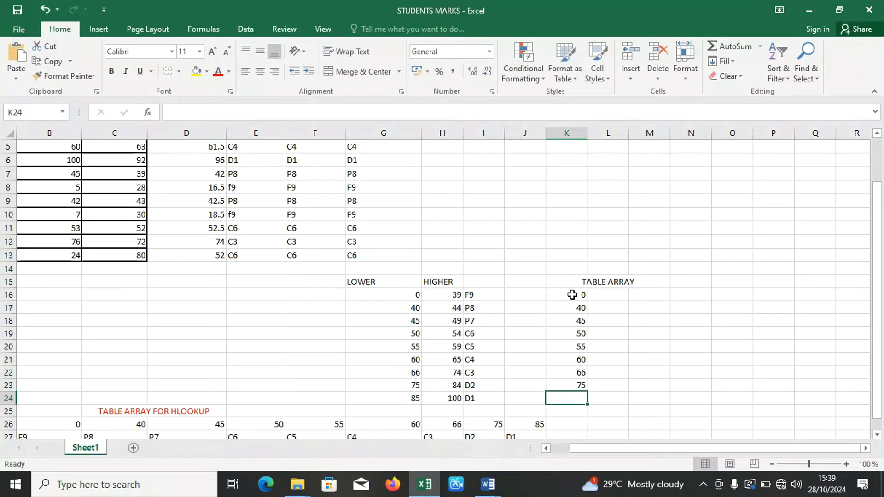
{"action": "type", "text": "85"}
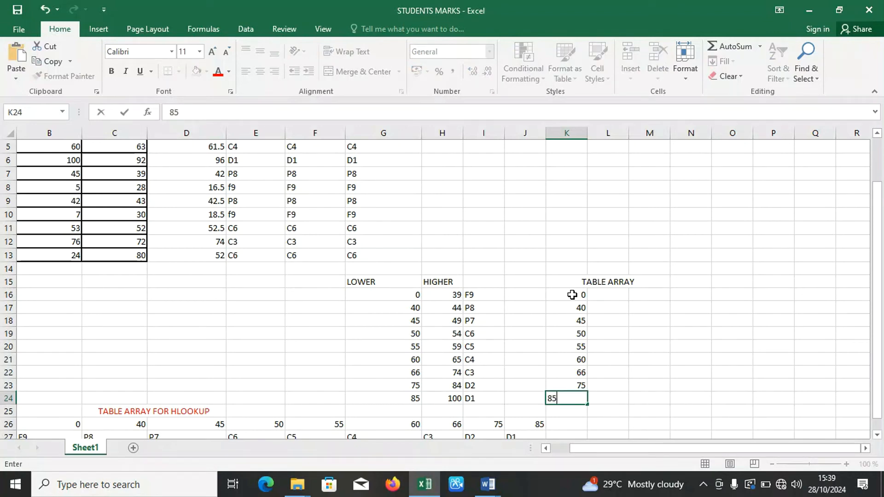
{"action": "key", "text": "Tab"}
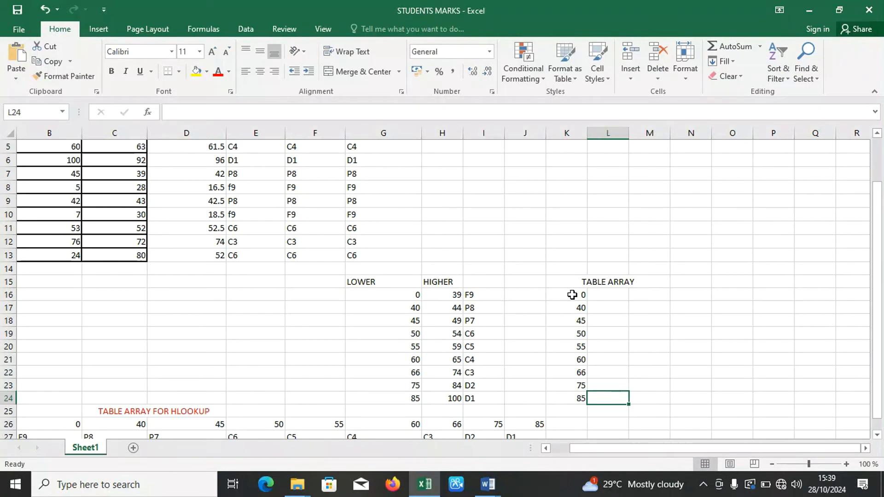
Enter the comments D1 in L24 and D2 in L23, beside the mark limits 85 and 75.
{"action": "type", "text": "D"}
{"action": "key", "text": "Up"}
{"action": "type", "text": "D"}
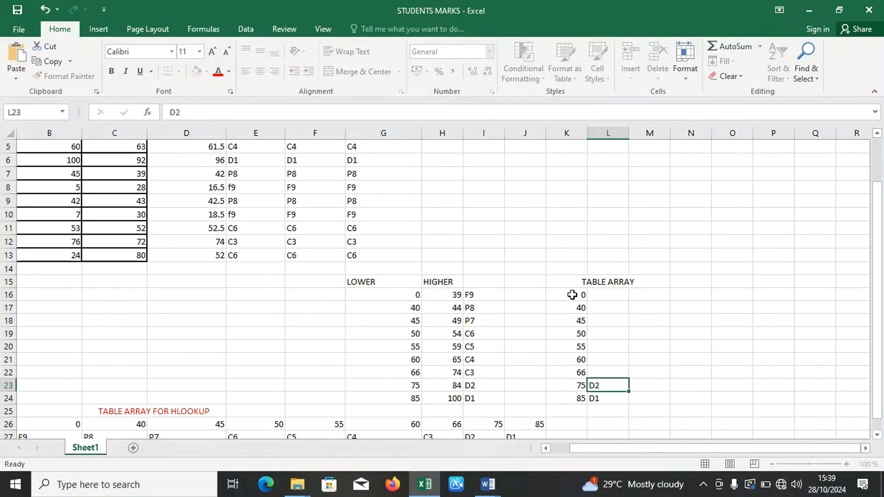
{"action": "type", "text": "2"}
{"action": "key", "text": "Up"}
Enter D3, D4, D5 and D6 upward from cell L22 to L19.
{"action": "type", "text": "D3"}
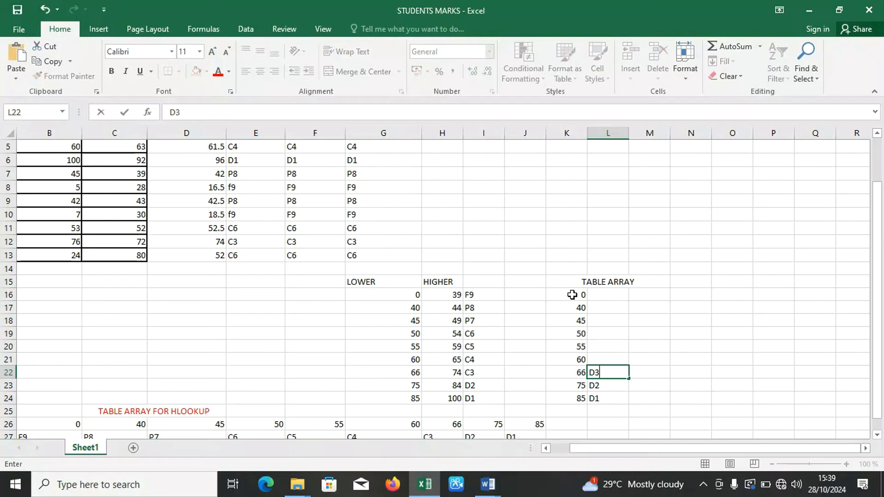
{"action": "key", "text": "Up"}
{"action": "type", "text": "D"}
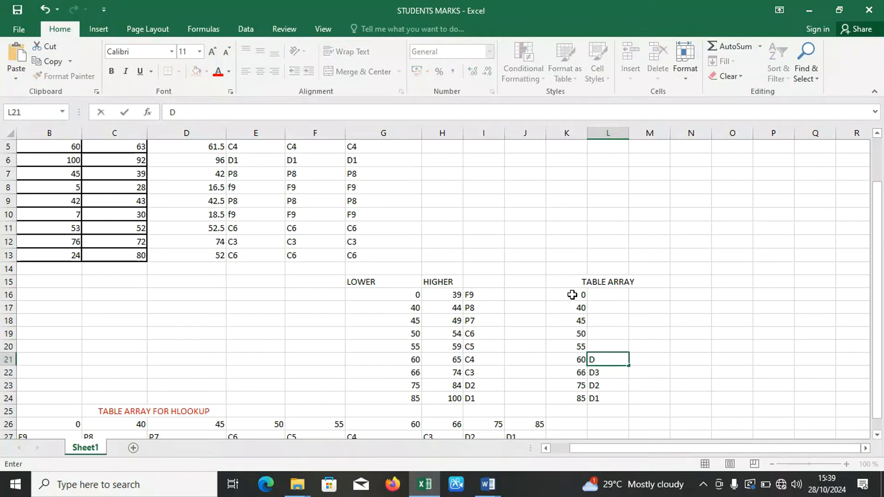
{"action": "type", "text": "4"}
{"action": "key", "text": "Up"}
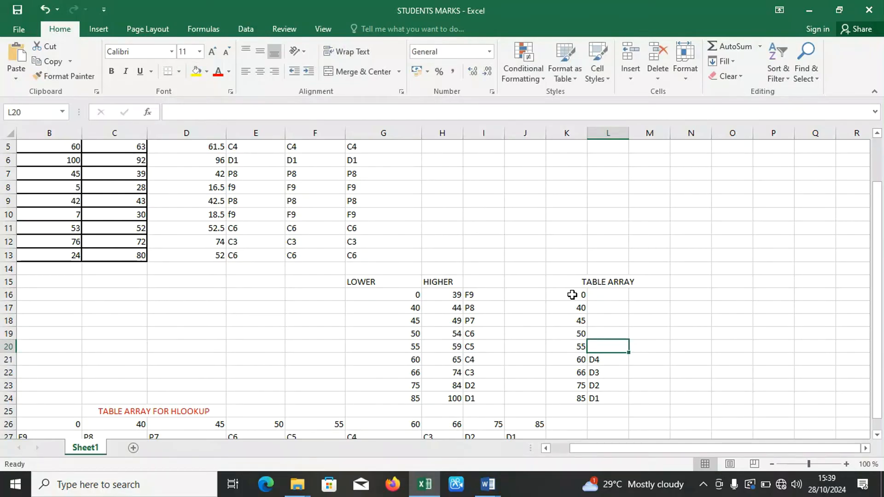
{"action": "type", "text": "D5"}
{"action": "key", "text": "Up"}
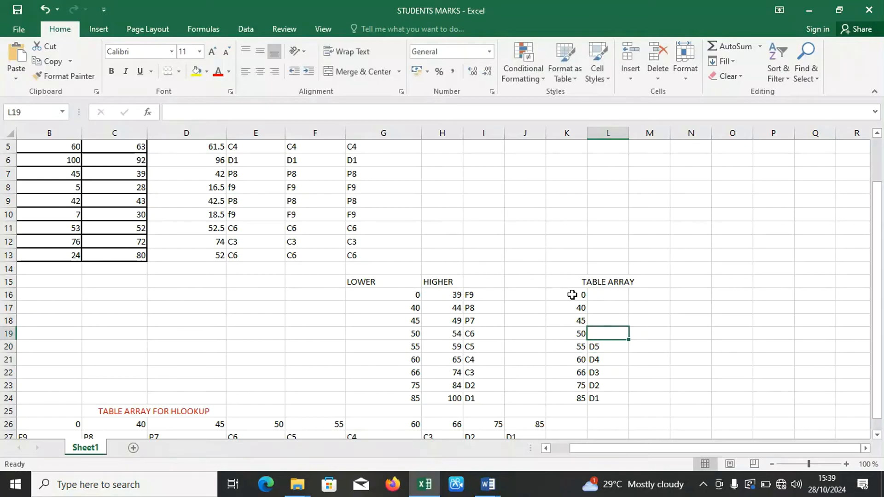
{"action": "type", "text": "D6"}
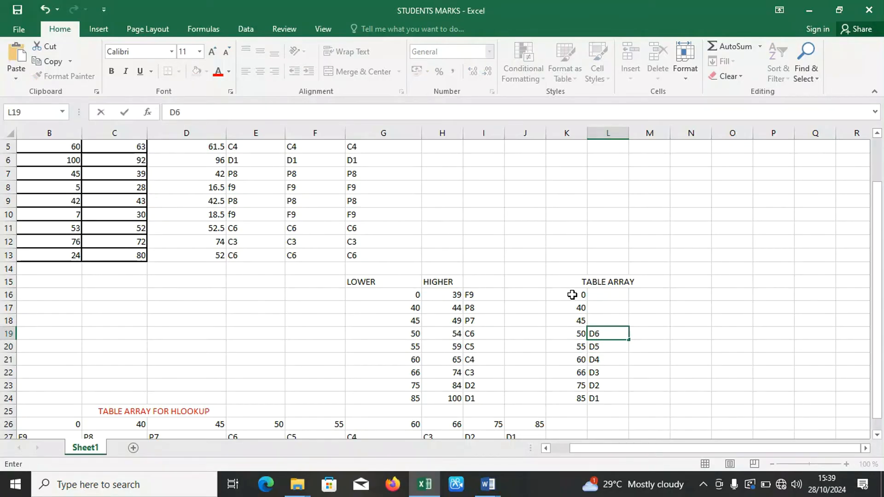
{"action": "key", "text": "Up"}
Enter the comments C3, C4, C5 and C6 upward from L22 to L19, replacing any existing entries.
{"action": "key", "text": "Down"}
{"action": "key", "text": "Down"}
{"action": "key", "text": "Down"}
{"action": "key", "text": "Down"}
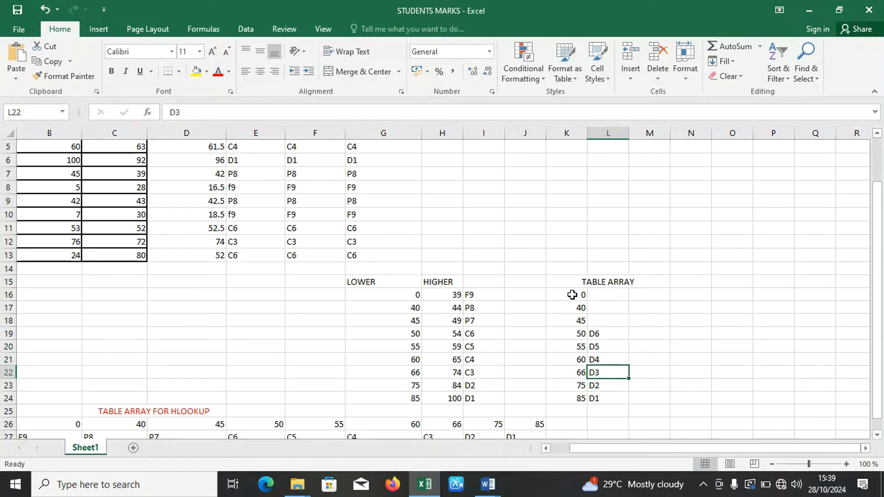
{"action": "type", "text": "C3"}
{"action": "key", "text": "Up"}
{"action": "type", "text": "C4"}
{"action": "key", "text": "Up"}
{"action": "type", "text": "C5"}
{"action": "key", "text": "Up"}
{"action": "type", "text": "C6"}
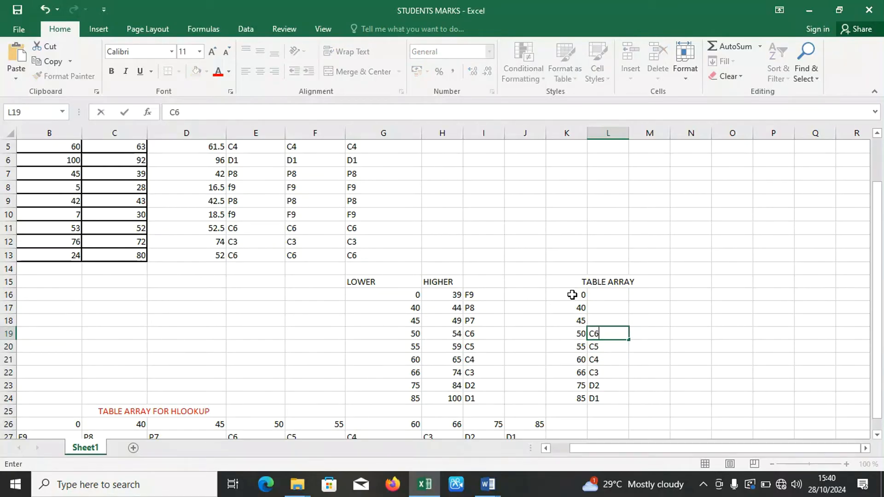
{"action": "key", "text": "Up"}
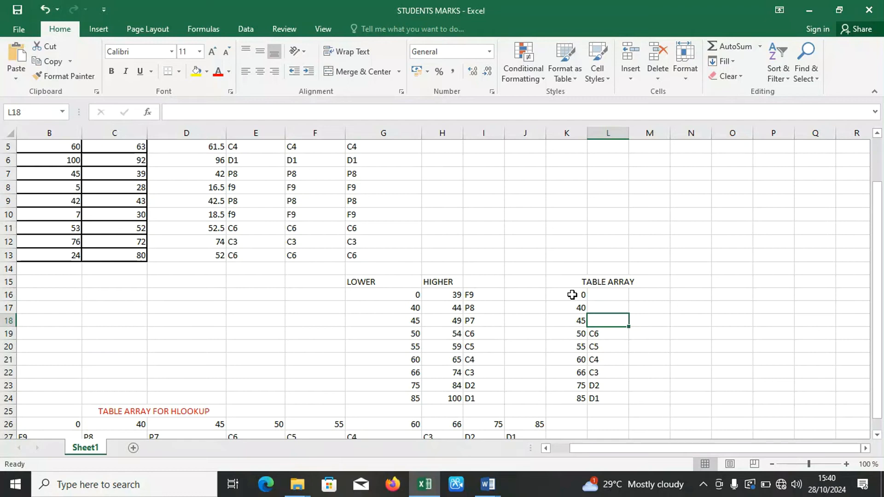
Complete the comment column of the table array with C7 in L18, P8 in L17 and F9 in L16.
{"action": "type", "text": "C7"}
{"action": "key", "text": "Up"}
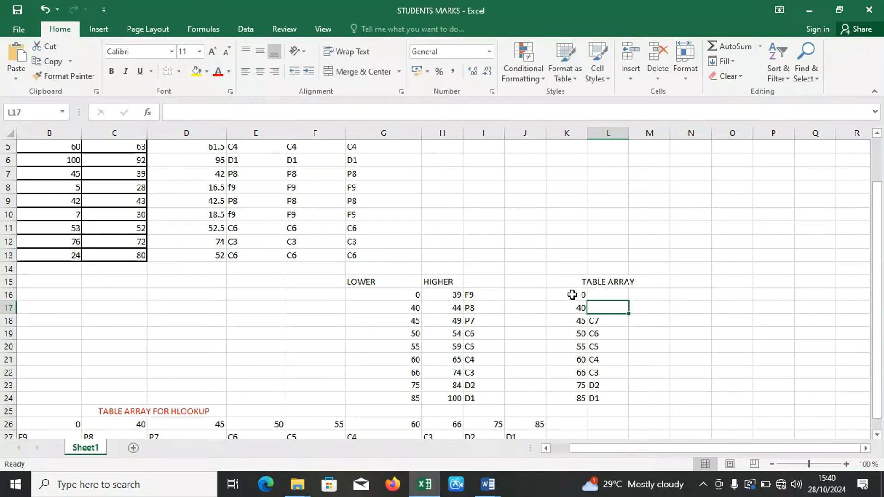
{"action": "type", "text": "P8"}
{"action": "key", "text": "Up"}
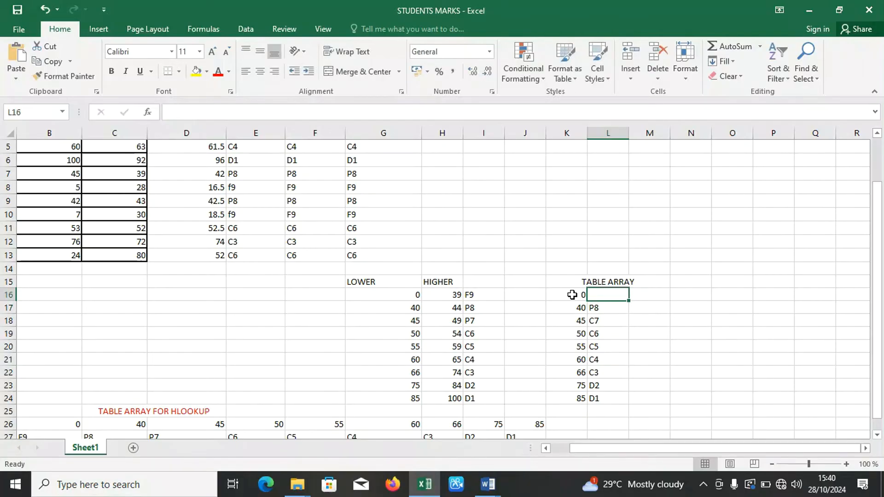
{"action": "type", "text": "F9"}
{"action": "key", "text": "Right"}
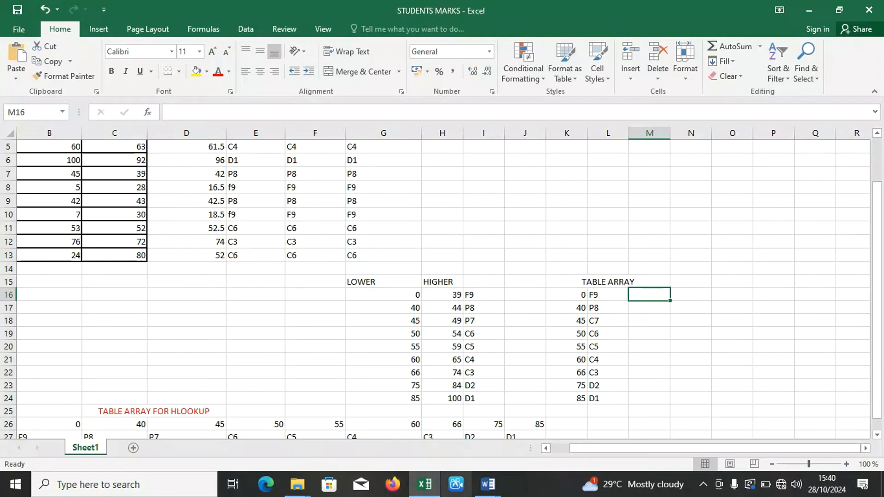
Check the question 4 grading rules in the LEARN LOGIGAL FUNCTIONS document in Word and return to the STUDENTS MARKS workbook in Excel.
{"action": "mouse_move", "coordinate": [488, 484]}
{"action": "left_click", "coordinate": [432, 468]}
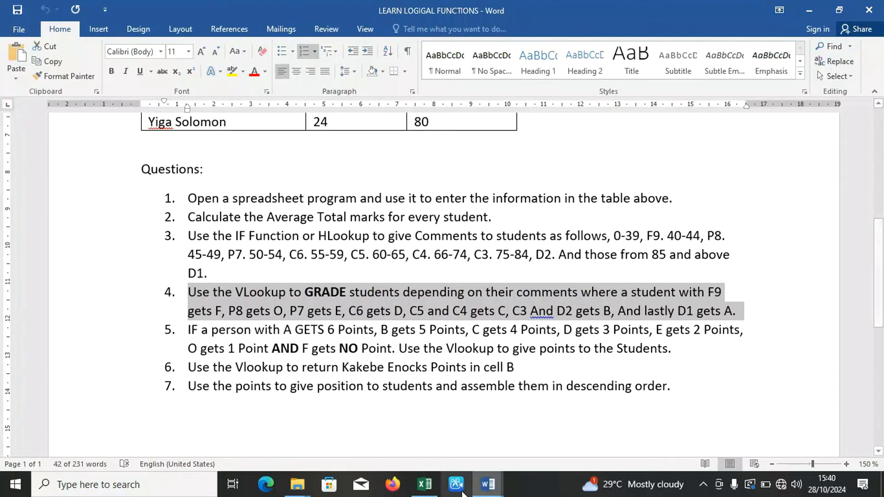
{"action": "left_click", "coordinate": [425, 484]}
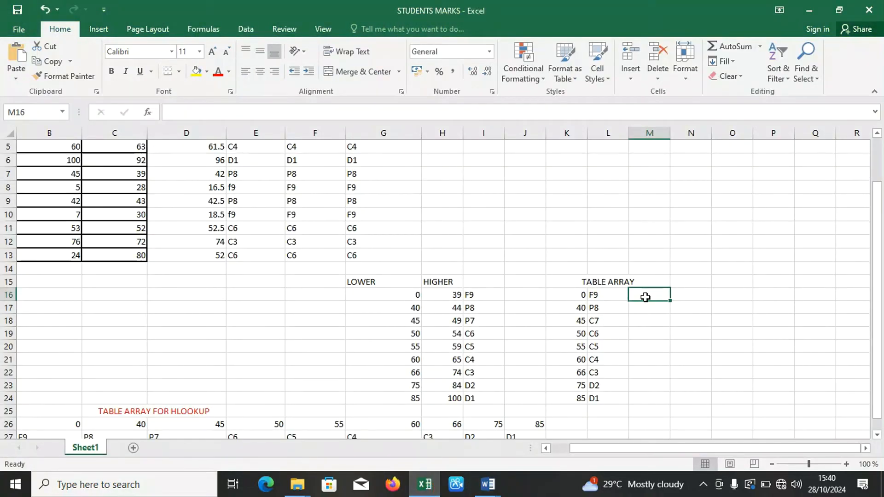
Enter the grades F, O, E, D, C, C, B, B and A in cells M16 to M24, beside the comments.
{"action": "type", "text": "F"}
{"action": "key", "text": "Return"}
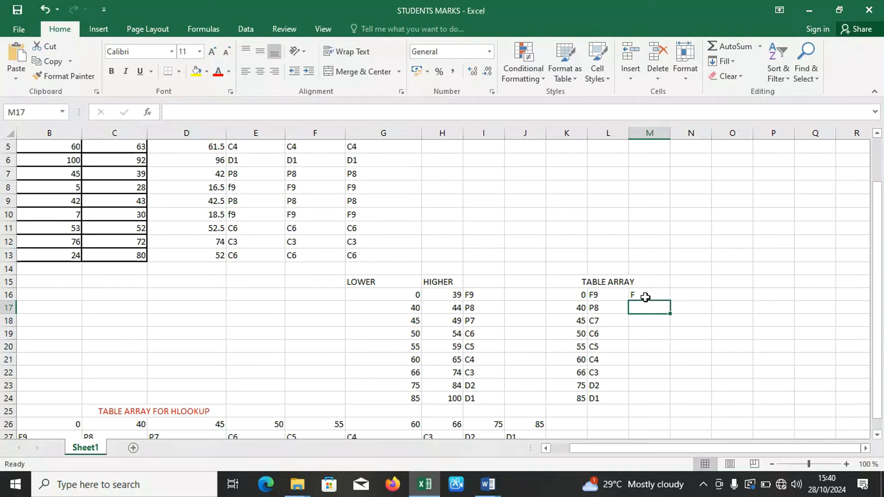
{"action": "type", "text": "O"}
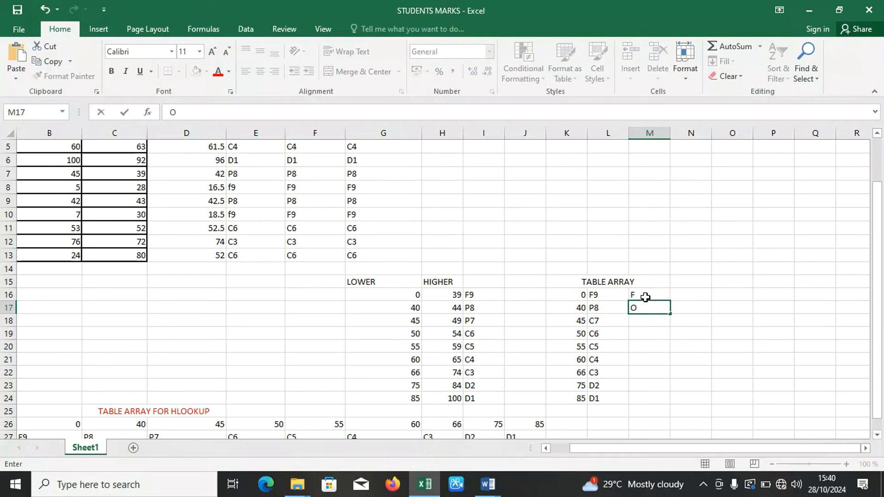
{"action": "key", "text": "Return"}
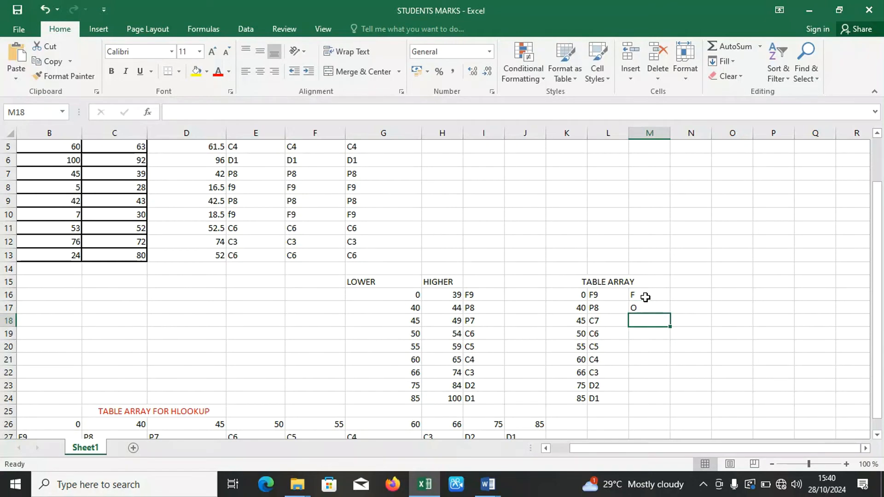
{"action": "type", "text": "E"}
{"action": "key", "text": "Return"}
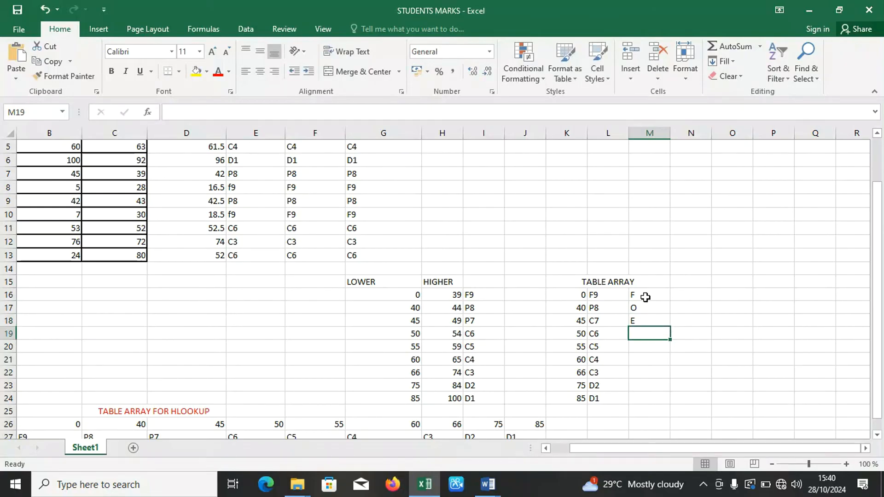
{"action": "type", "text": "D"}
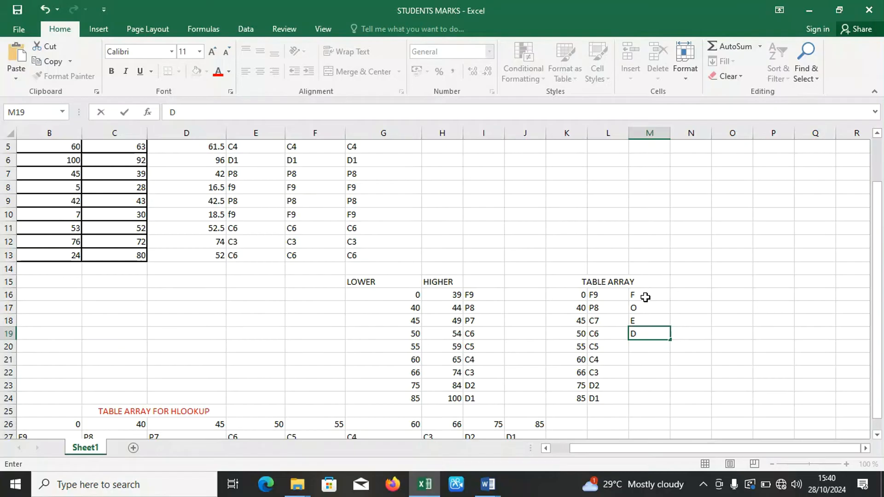
{"action": "key", "text": "Return"}
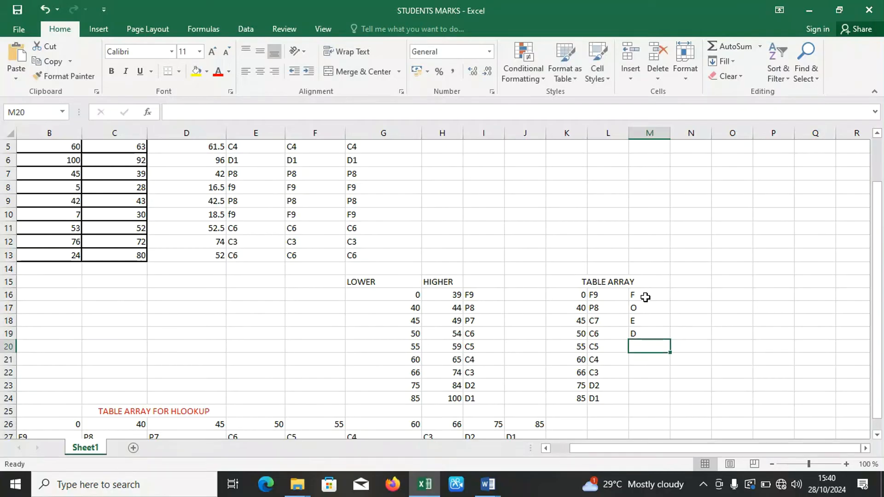
{"action": "type", "text": "C"}
{"action": "key", "text": "Return"}
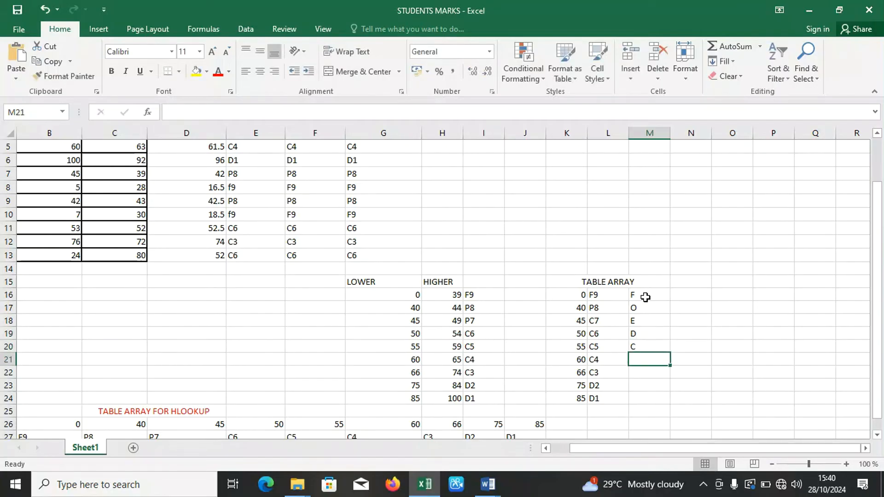
{"action": "type", "text": "C"}
{"action": "key", "text": "Return"}
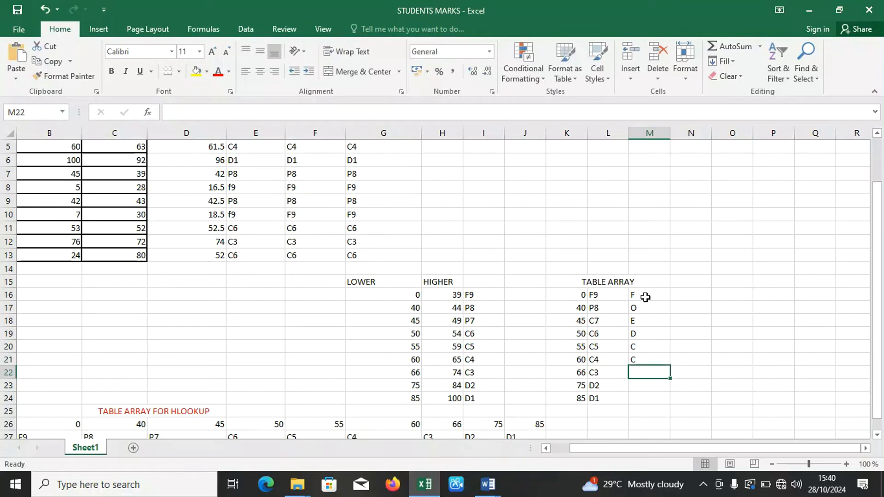
{"action": "type", "text": "B"}
{"action": "key", "text": "Return"}
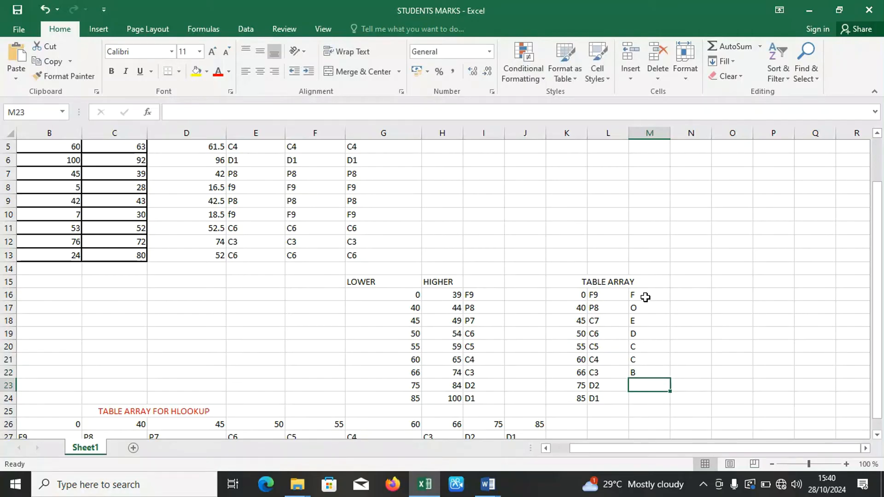
{"action": "type", "text": "B"}
{"action": "key", "text": "Return"}
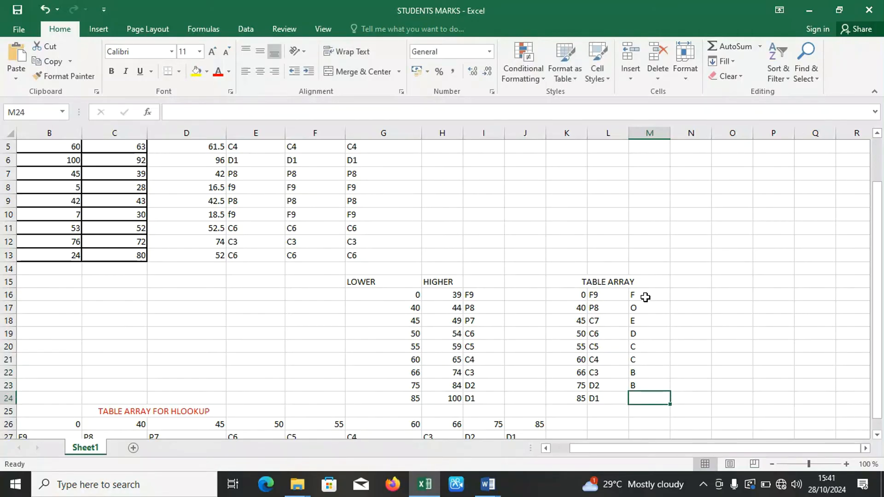
{"action": "type", "text": "A"}
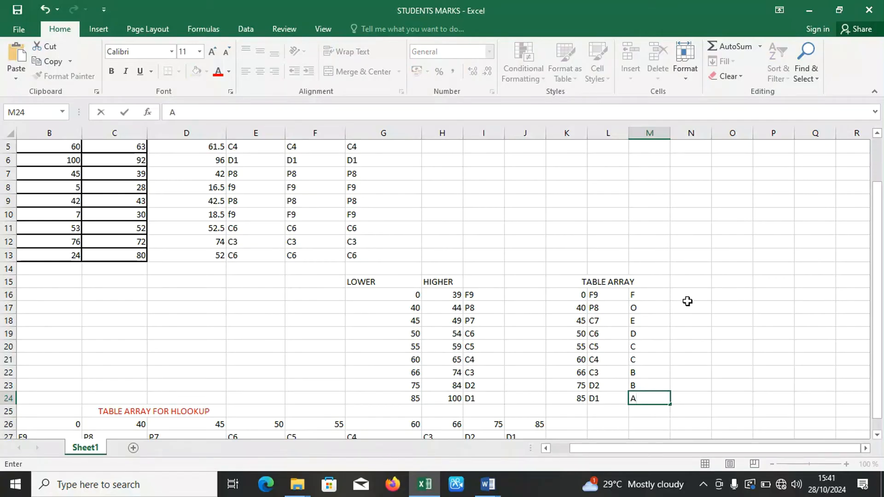
{"action": "left_click", "coordinate": [684, 304]}
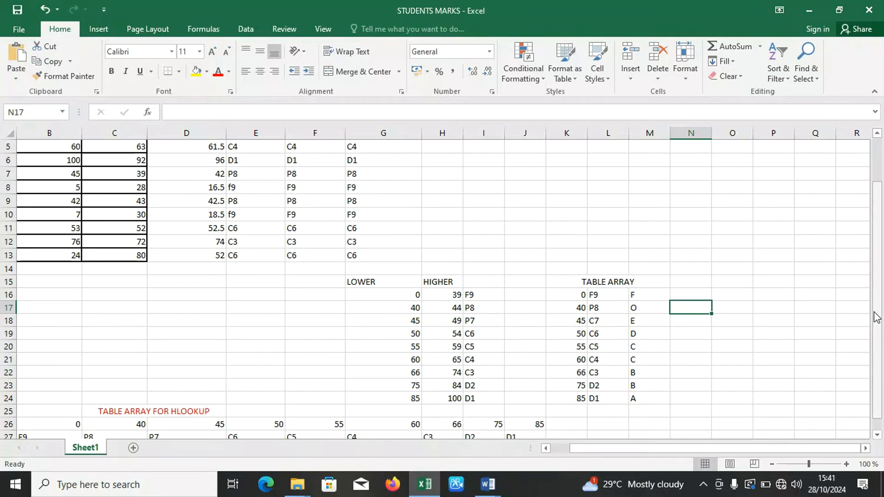
Extend the merged heading above the grades lookup table in K15 to read TABLE ARRAY VLOOKUP.
{"action": "left_click_drag", "start_coordinate": [876, 318], "coordinate": [703, 290]}
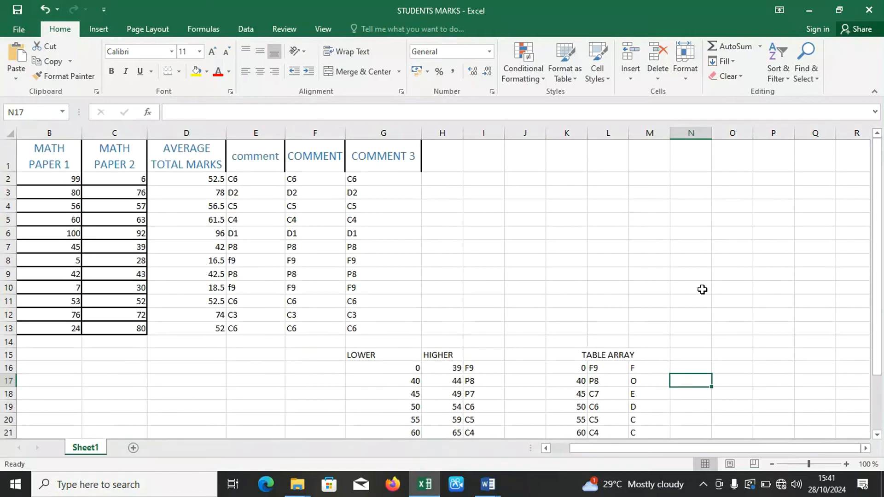
{"action": "left_click", "coordinate": [613, 353]}
{"action": "double_click", "coordinate": [642, 354]}
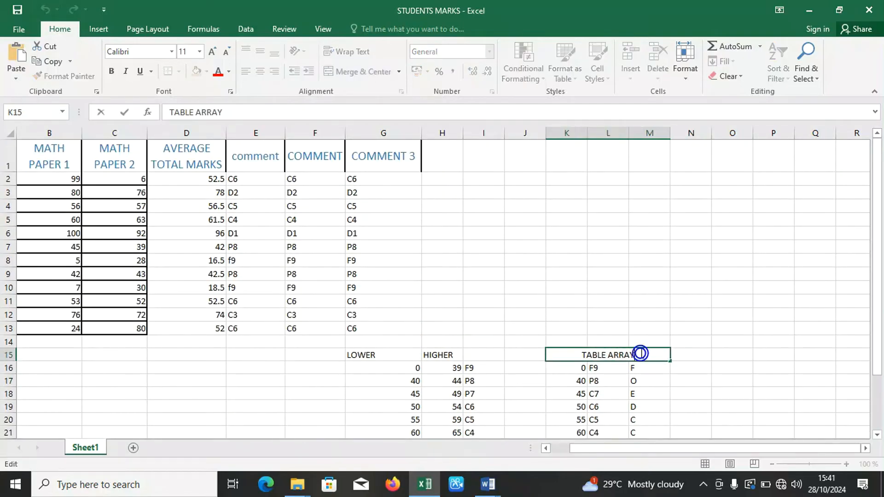
{"action": "type", "text": "V"}
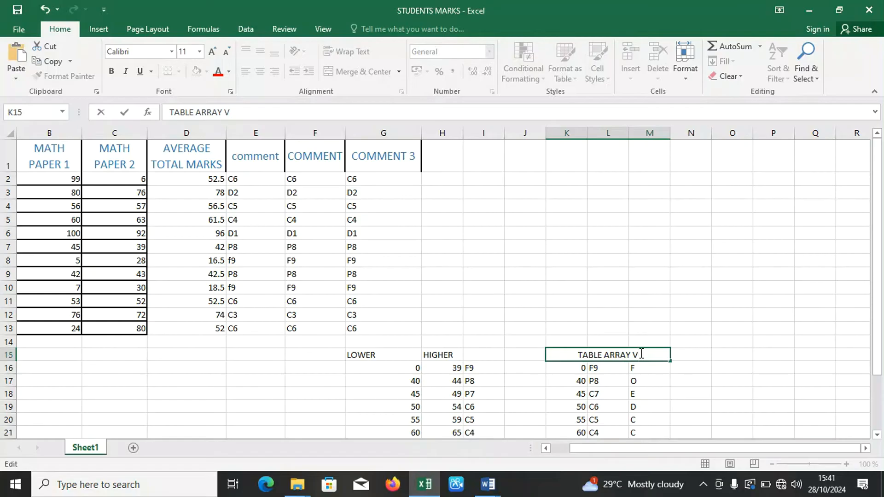
{"action": "type", "text": " LOO"}
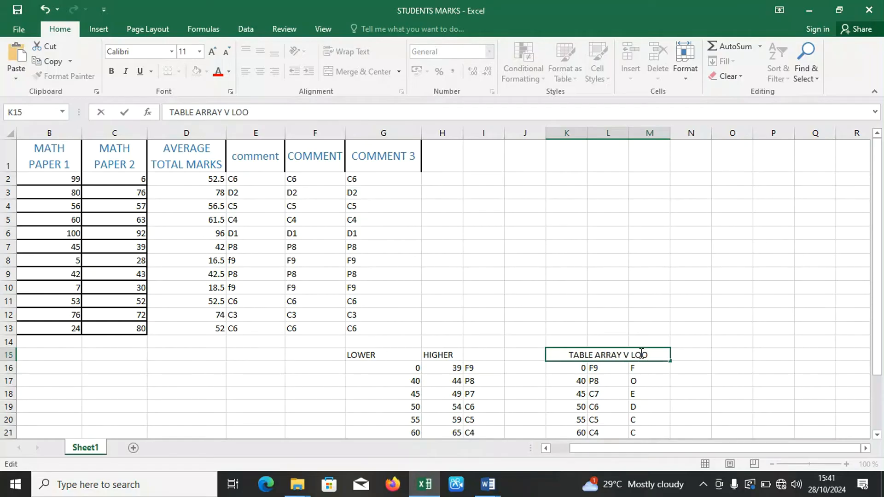
{"action": "type", "text": "KUP"}
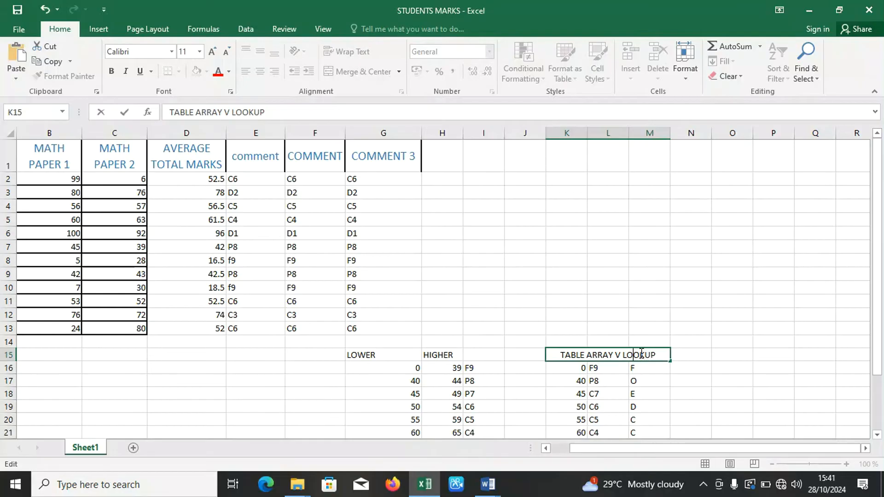
{"action": "key", "text": "BackSpace"}
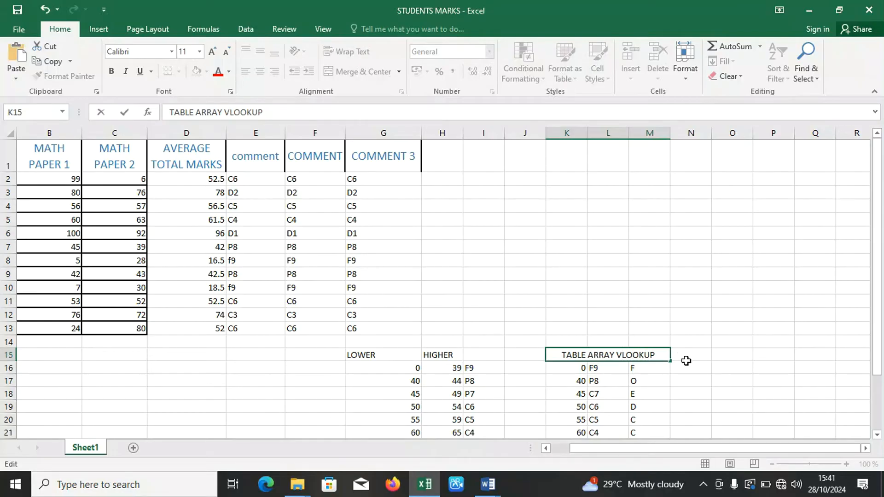
Colour the whole TABLE ARRAY VLOOKUP heading text red.
{"action": "left_click", "coordinate": [654, 356]}
{"action": "key", "text": "ctrl+shift+Left"}
{"action": "key", "text": "ctrl+shift+Left"}
{"action": "key", "text": "ctrl+shift+Left"}
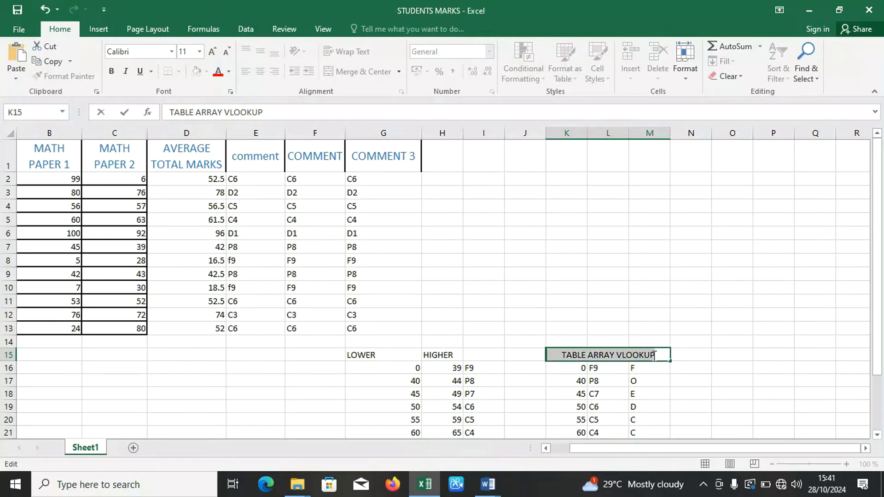
{"action": "left_click", "coordinate": [218, 73]}
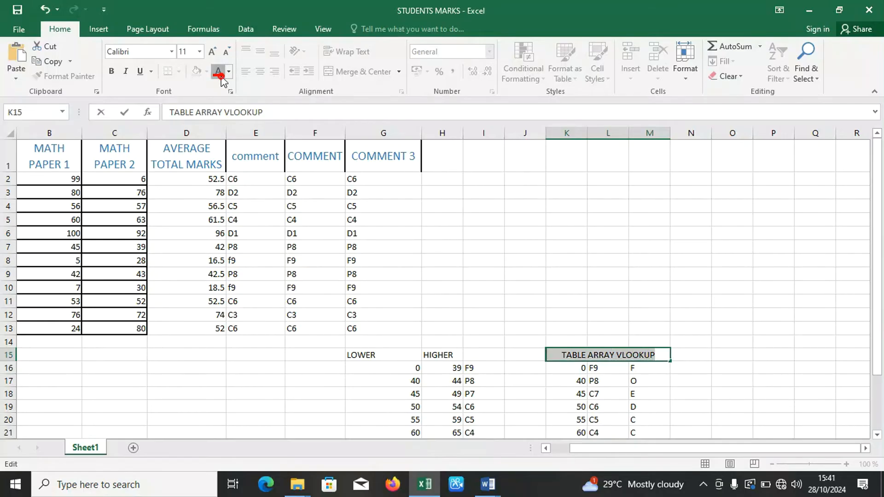
{"action": "left_click", "coordinate": [524, 281]}
Add the column header GRADE in cell H1, next to COMMENT 3.
{"action": "left_click", "coordinate": [448, 166]}
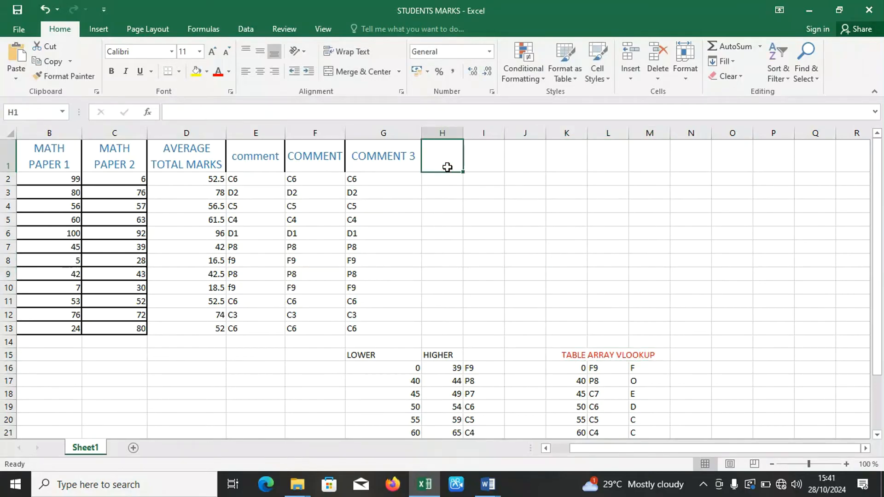
{"action": "type", "text": "GRADE"}
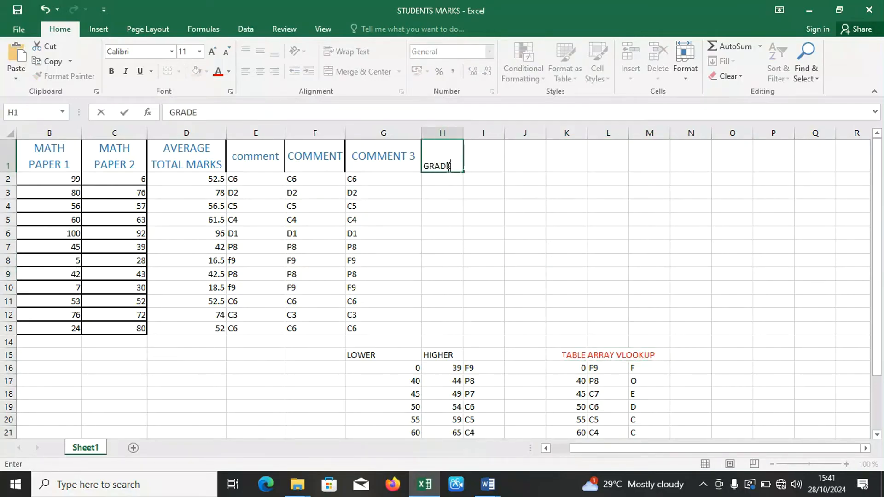
{"action": "left_click", "coordinate": [447, 180]}
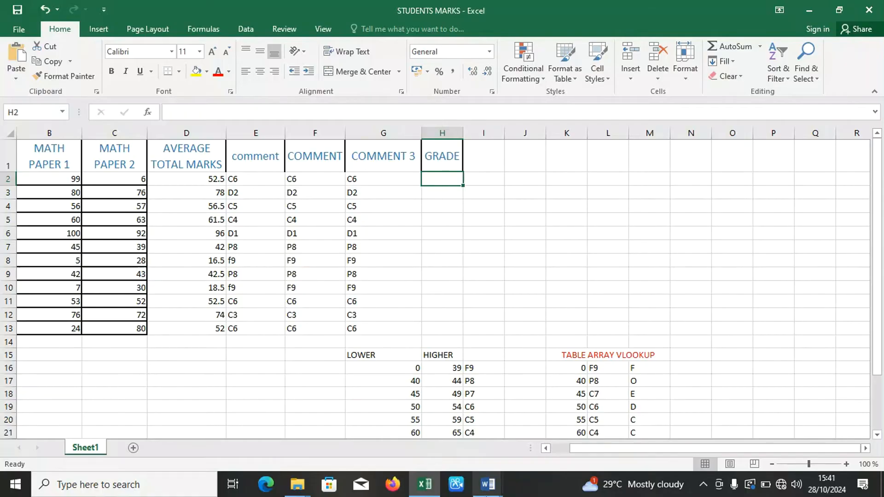
Review the VLookup grading instruction of question 4 in the Word document and return to the STUDENTS MARKS workbook in Excel.
{"action": "left_click", "coordinate": [487, 489]}
{"action": "left_click", "coordinate": [432, 443]}
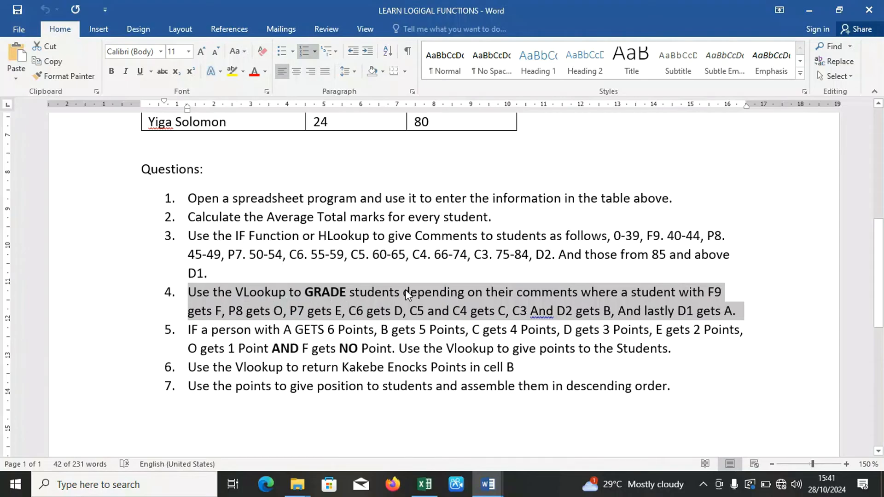
{"action": "left_click", "coordinate": [432, 494]}
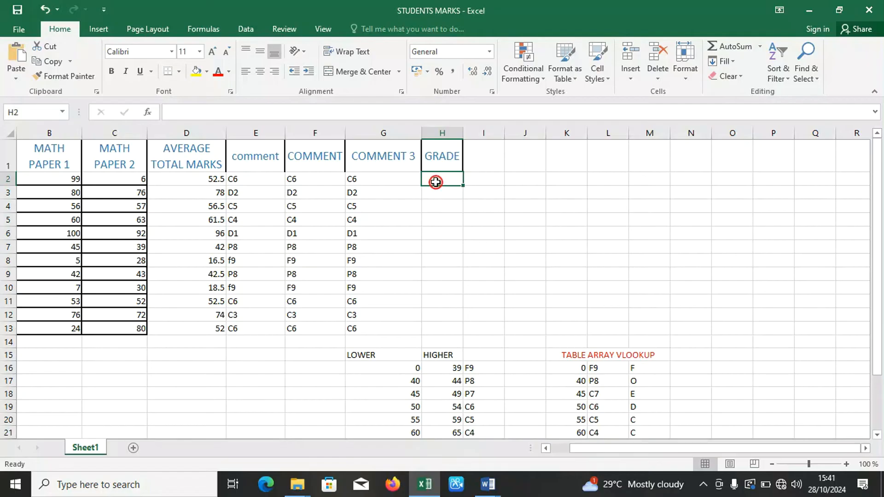
Begin the first student's grade formula in H2 with =VLOOKUP(.
{"action": "left_click", "coordinate": [489, 184]}
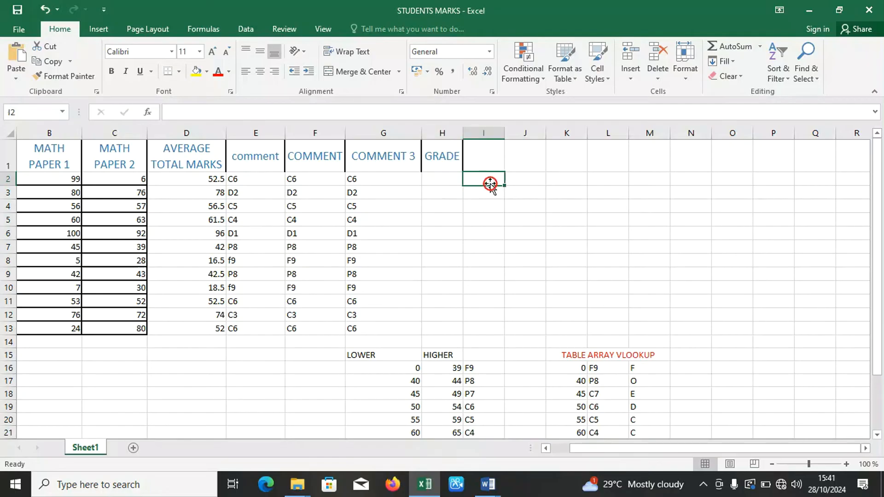
{"action": "left_click", "coordinate": [435, 180]}
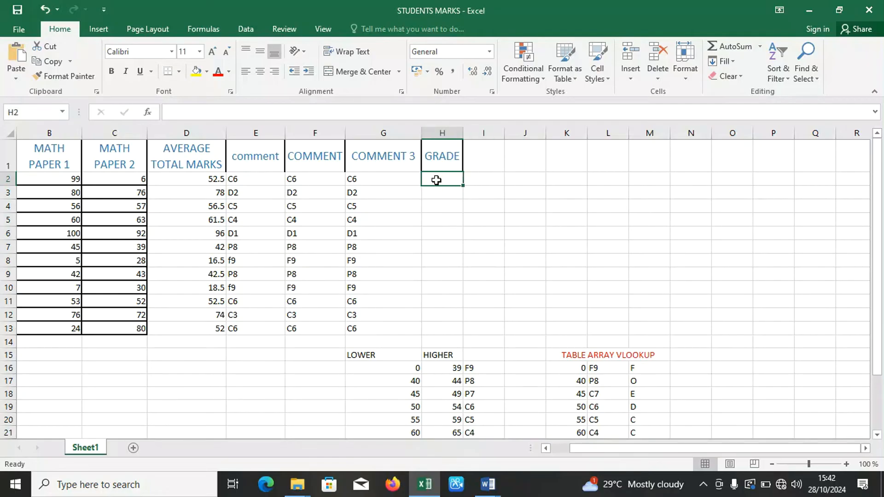
{"action": "type", "text": "="}
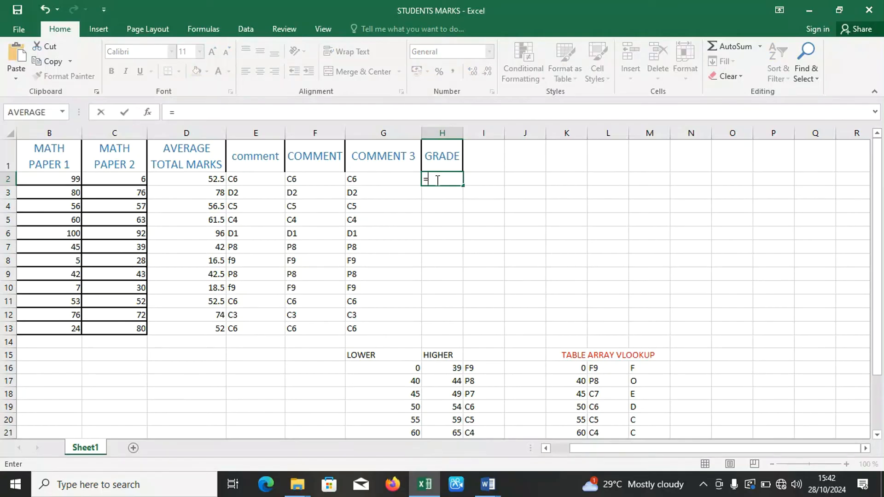
{"action": "type", "text": "VLOOKUP"}
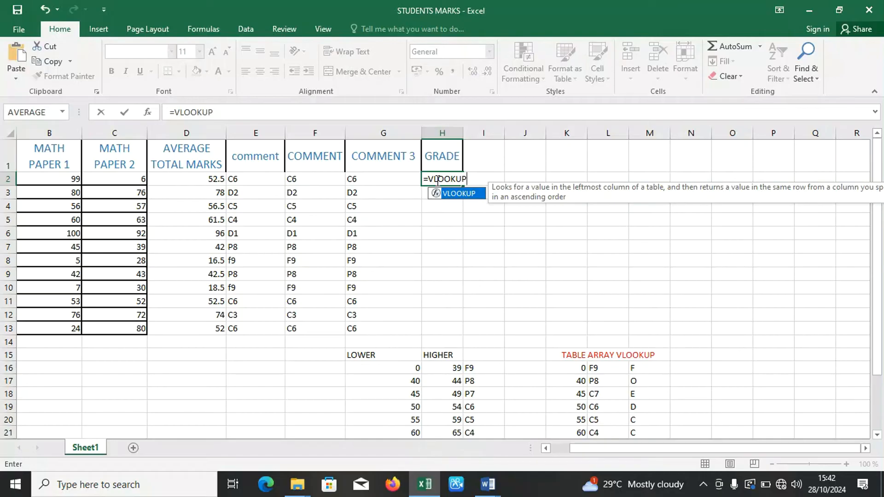
{"action": "type", "text": "("}
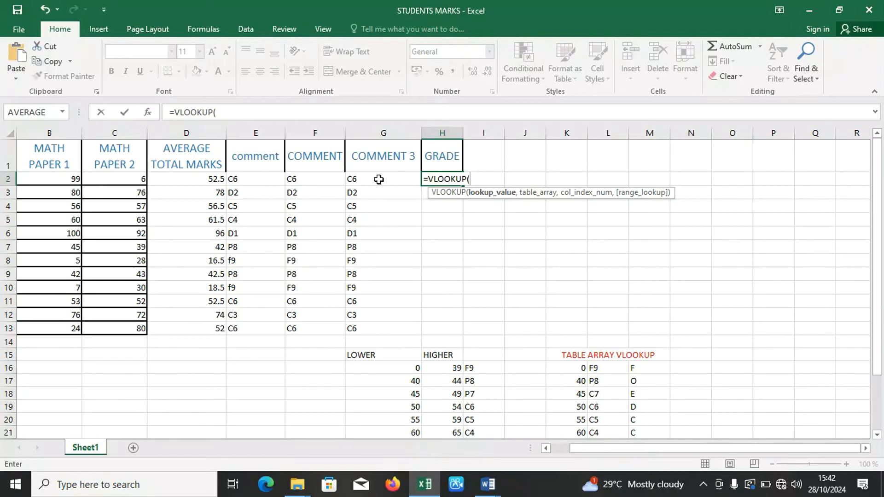
Try G2 as the lookup value and the absolute range $K$16:$M$24 as the table array in H2's VLOOKUP formula.
{"action": "left_click", "coordinate": [378, 179]}
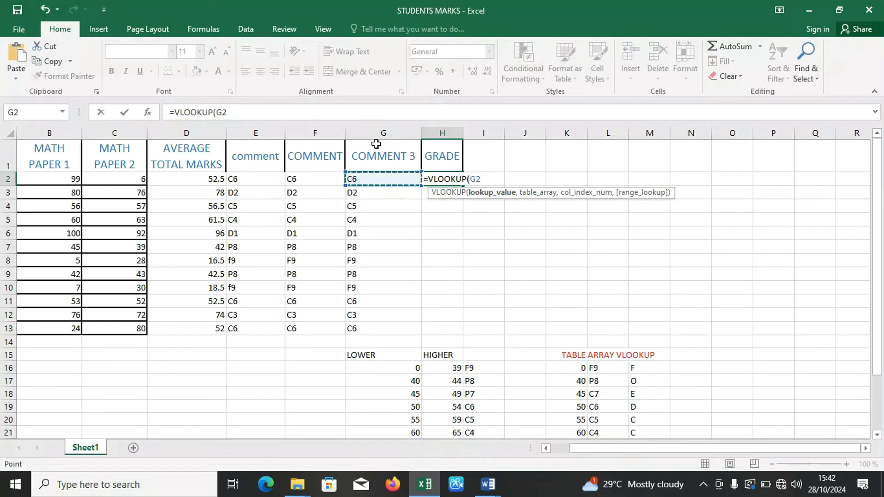
{"action": "type", "text": ","}
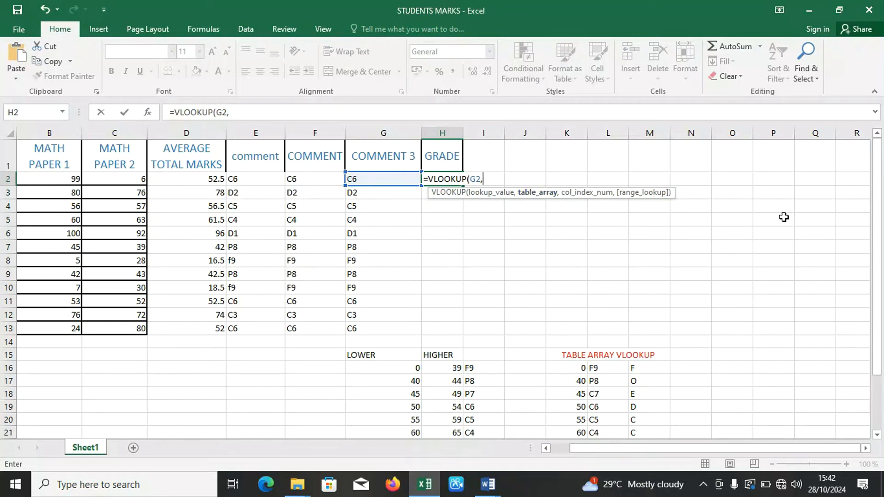
{"action": "left_click_drag", "start_coordinate": [880, 227], "coordinate": [882, 267]}
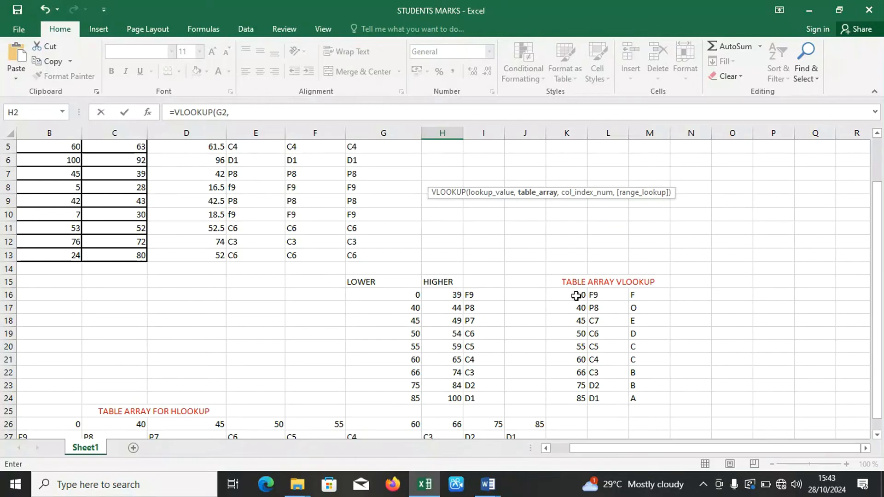
{"action": "left_click_drag", "start_coordinate": [576, 296], "coordinate": [640, 393]}
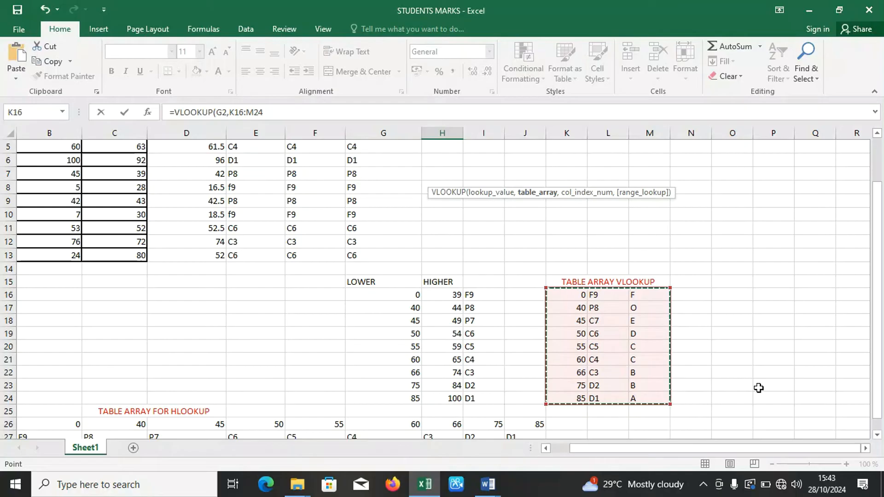
{"action": "left_click_drag", "start_coordinate": [881, 292], "coordinate": [867, 228]}
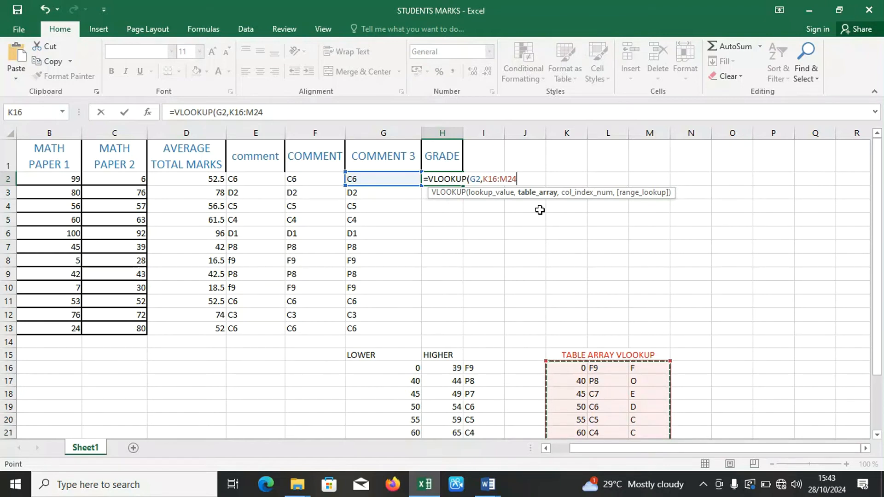
{"action": "key", "text": "F4"}
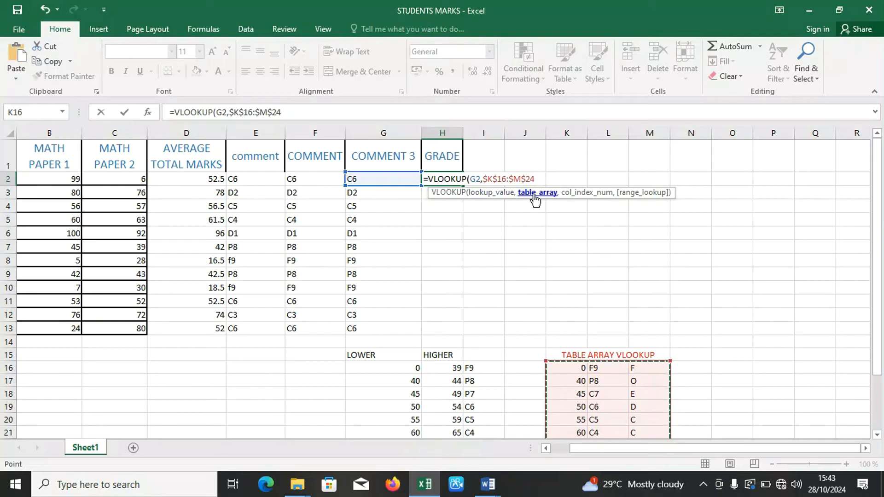
{"action": "type", "text": ","}
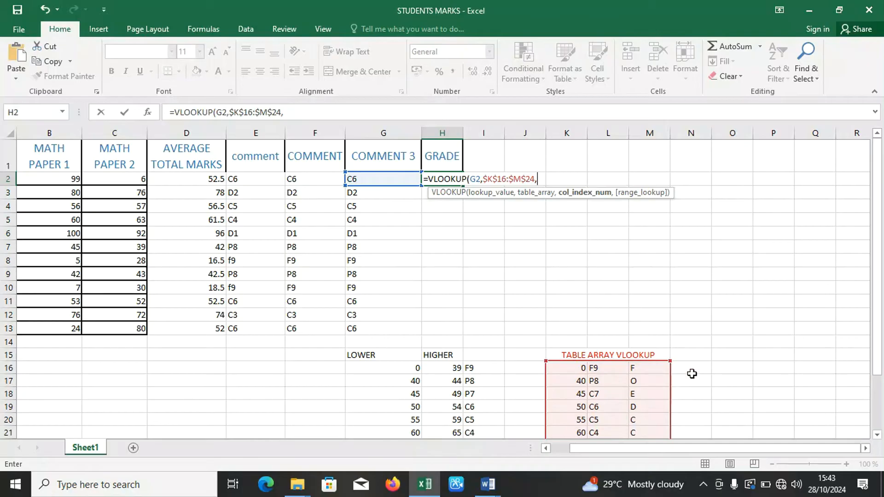
Try completing H2's VLOOKUP with column index number 3 and the FALSE exact match option.
{"action": "left_click_drag", "start_coordinate": [880, 323], "coordinate": [880, 347]}
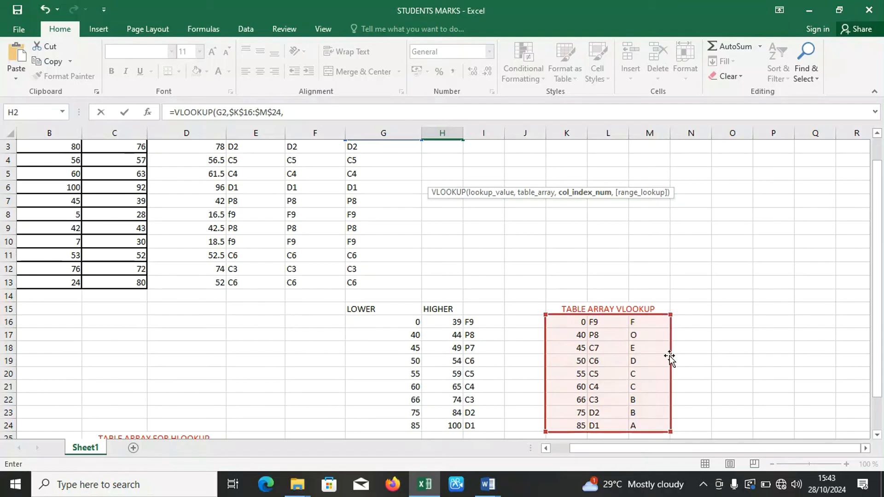
{"action": "left_click_drag", "start_coordinate": [877, 330], "coordinate": [877, 308]}
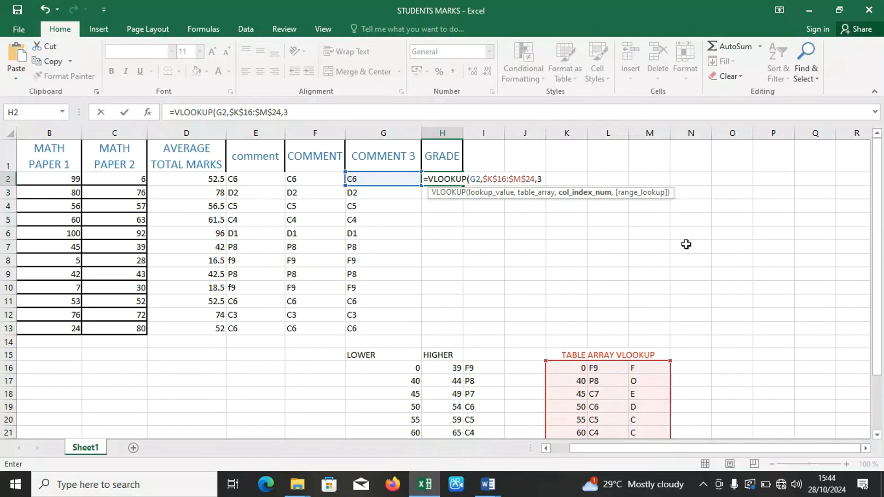
{"action": "type", "text": ","}
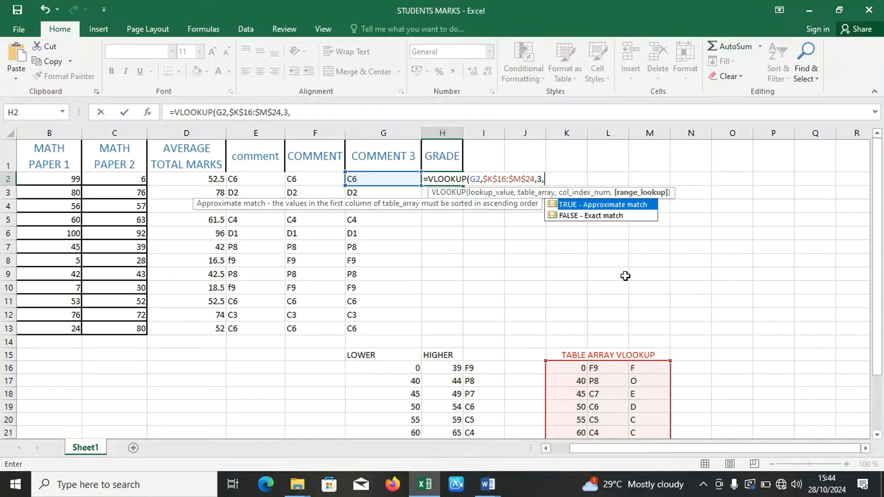
{"action": "double_click", "coordinate": [573, 218]}
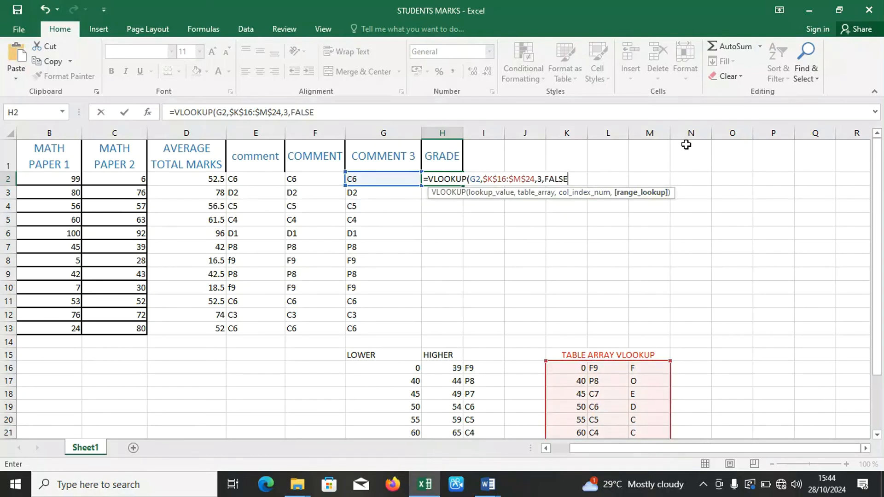
{"action": "key", "text": "Return"}
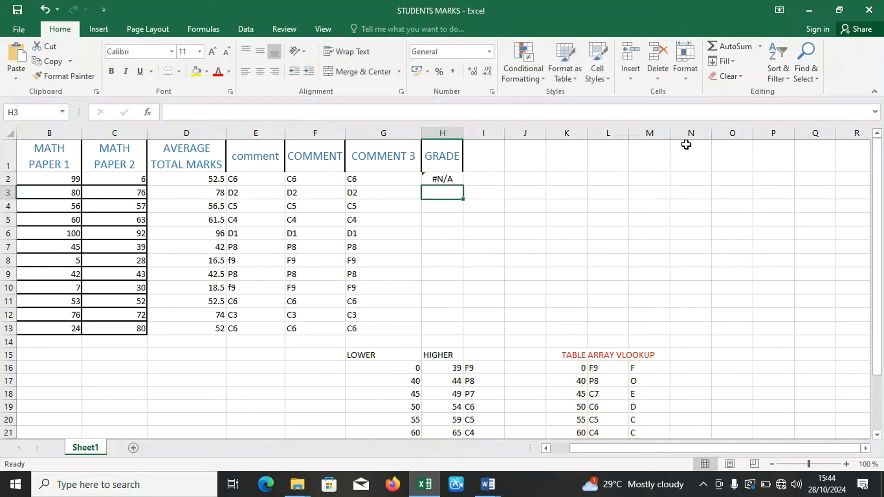
Widen the GRADE column H.
{"action": "left_click", "coordinate": [458, 176]}
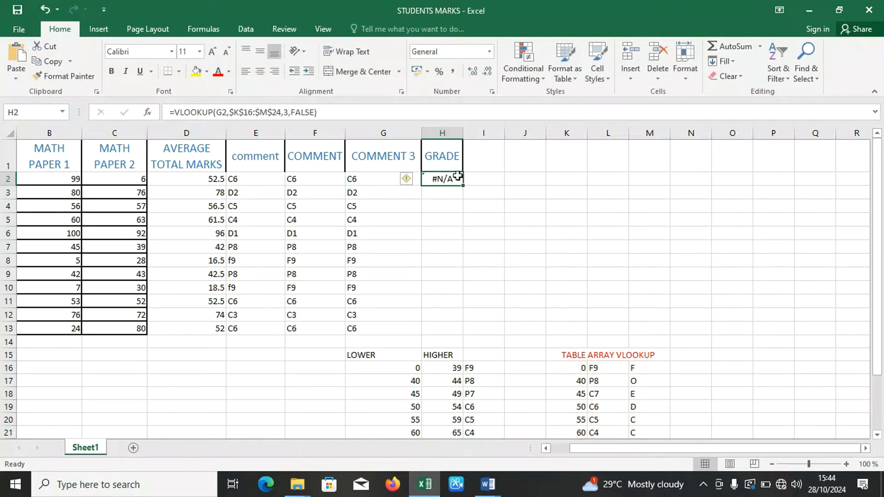
{"action": "double_click", "coordinate": [457, 177]}
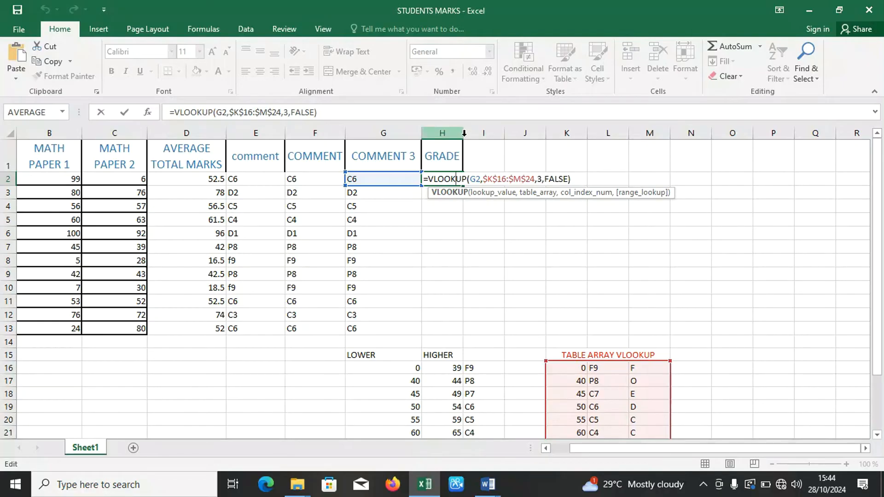
{"action": "left_click", "coordinate": [470, 159]}
{"action": "left_click_drag", "start_coordinate": [462, 134], "coordinate": [495, 134]}
Remove the entire VLOOKUP formula from H2, leaving the cell empty for a new one.
{"action": "left_click", "coordinate": [457, 182]}
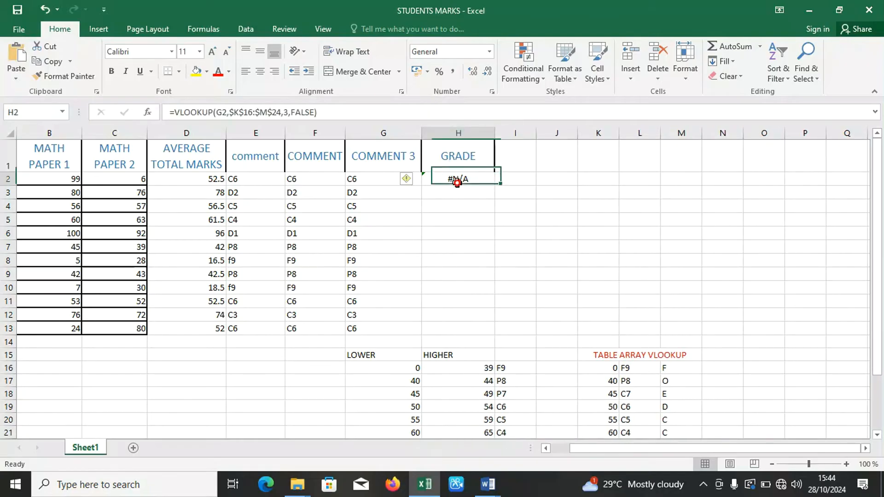
{"action": "double_click", "coordinate": [466, 181]}
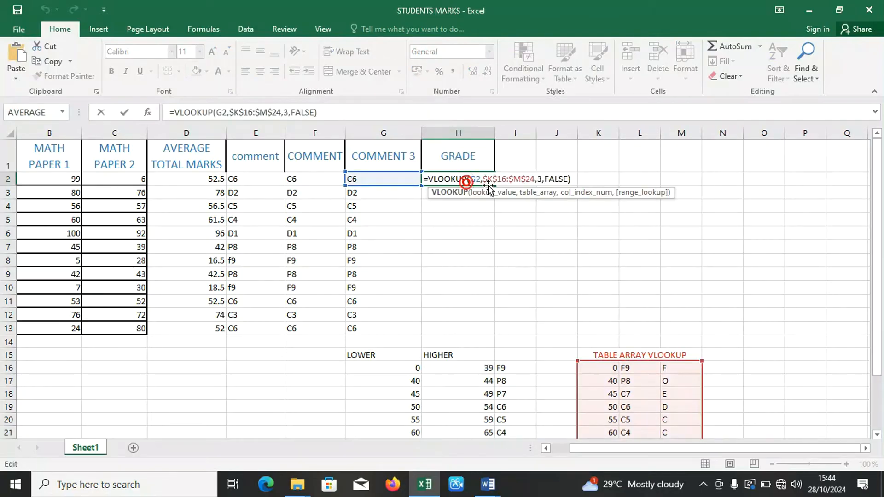
{"action": "left_click", "coordinate": [524, 180]}
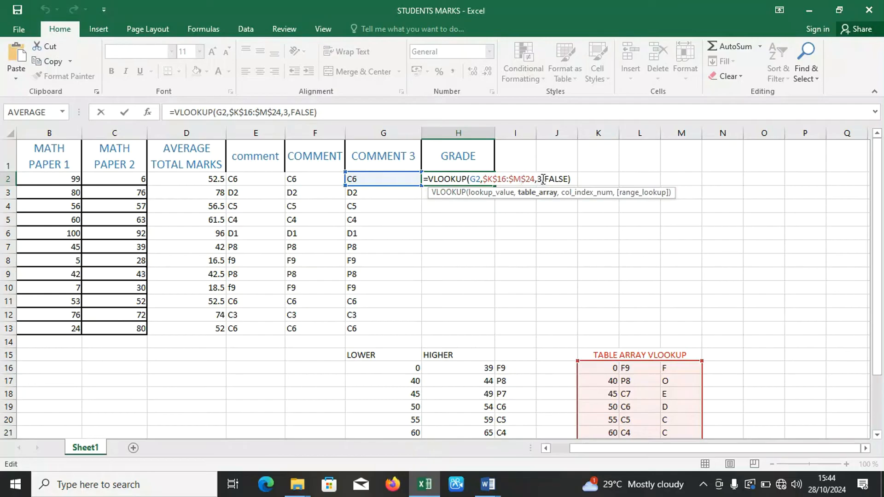
{"action": "left_click", "coordinate": [573, 178]}
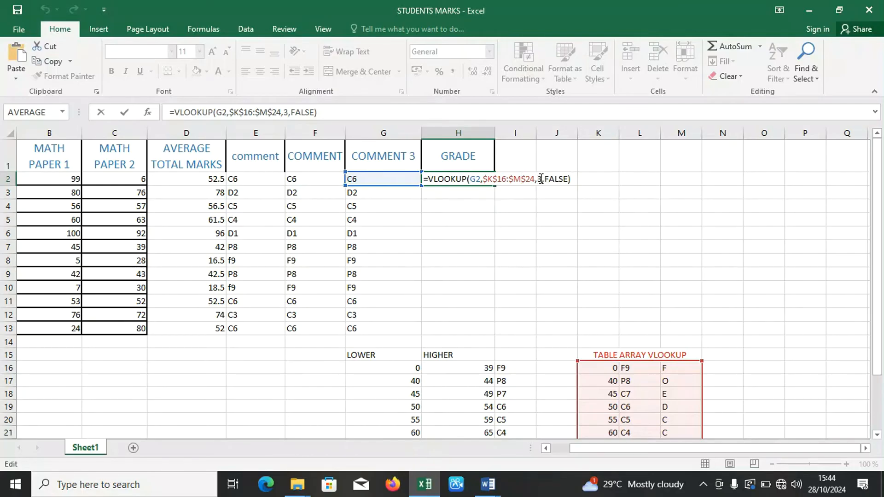
{"action": "key", "text": "BackSpace"}
{"action": "key", "text": "BackSpace"}
{"action": "key", "text": "BackSpace"}
{"action": "key", "text": "BackSpace"}
{"action": "key", "text": "BackSpace"}
{"action": "key", "text": "BackSpace"}
{"action": "key", "text": "BackSpace"}
{"action": "key", "text": "BackSpace"}
{"action": "key", "text": "BackSpace"}
{"action": "key", "text": "BackSpace"}
{"action": "key", "text": "BackSpace"}
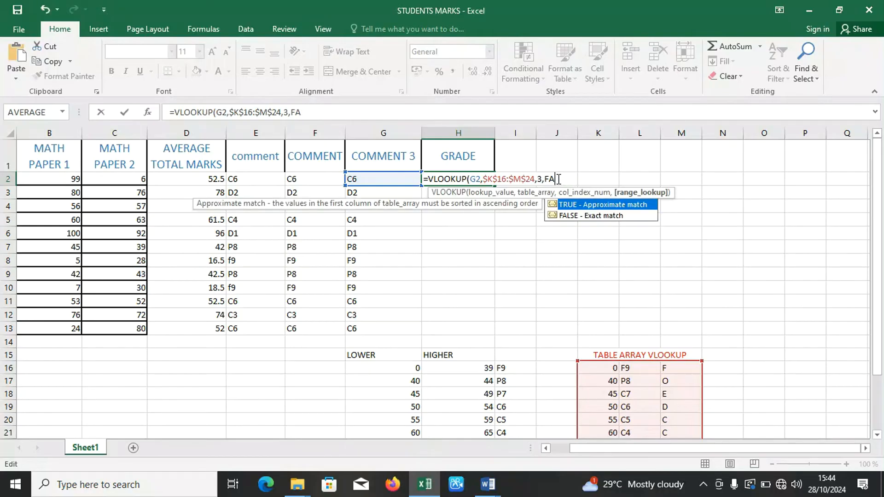
{"action": "key", "text": "BackSpace"}
{"action": "key", "text": "BackSpace"}
{"action": "key", "text": "BackSpace"}
{"action": "key", "text": "BackSpace"}
{"action": "key", "text": "BackSpace"}
{"action": "key", "text": "BackSpace"}
{"action": "key", "text": "BackSpace"}
{"action": "key", "text": "BackSpace"}
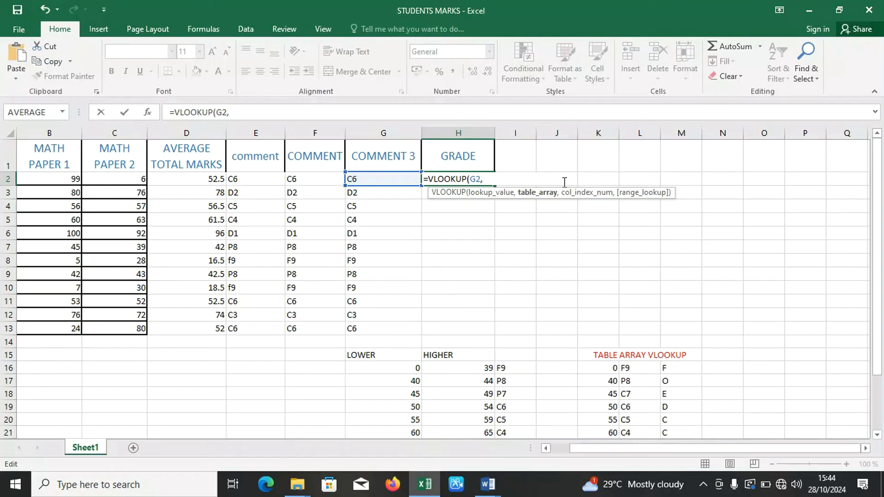
{"action": "key", "text": "BackSpace"}
{"action": "key", "text": "BackSpace"}
{"action": "key", "text": "BackSpace"}
{"action": "key", "text": "BackSpace"}
{"action": "key", "text": "BackSpace"}
{"action": "key", "text": "BackSpace"}
{"action": "key", "text": "BackSpace"}
{"action": "key", "text": "BackSpace"}
{"action": "key", "text": "BackSpace"}
{"action": "key", "text": "BackSpace"}
{"action": "key", "text": "BackSpace"}
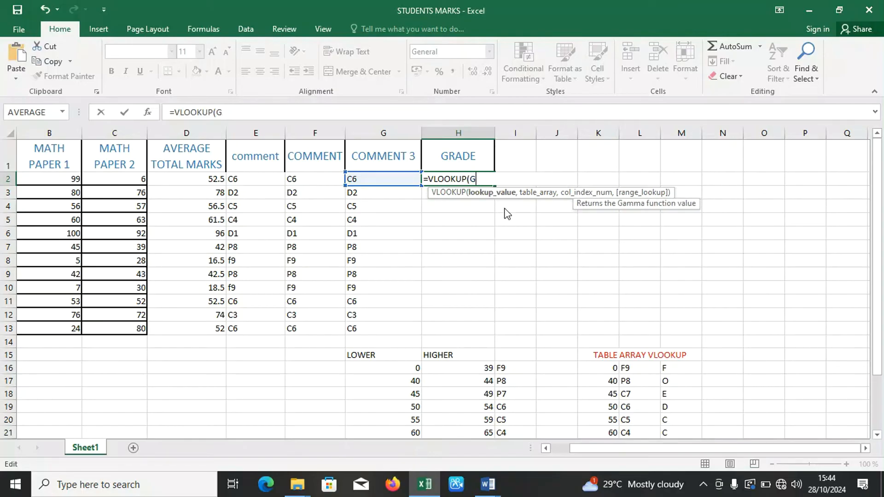
{"action": "key", "text": "BackSpace"}
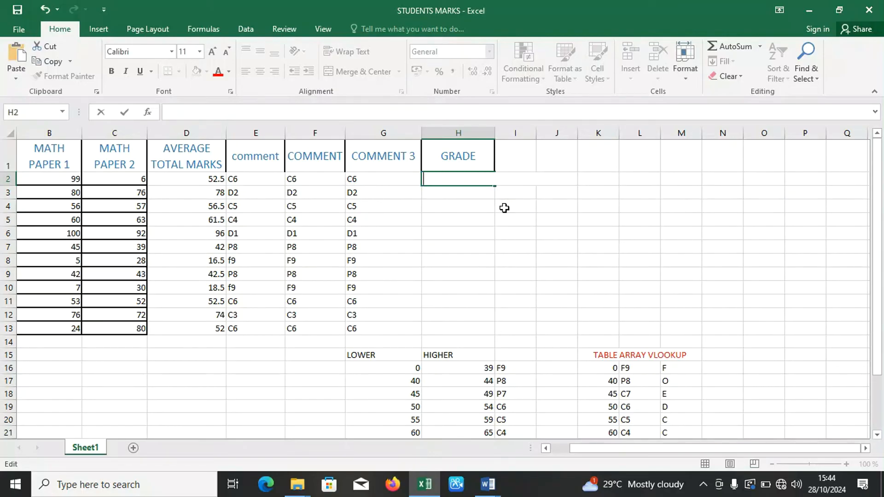
Start a new grade formula in H2 with =VLOOKUP( and G2 under COMMENT 3 as the lookup value.
{"action": "type", "text": "="}
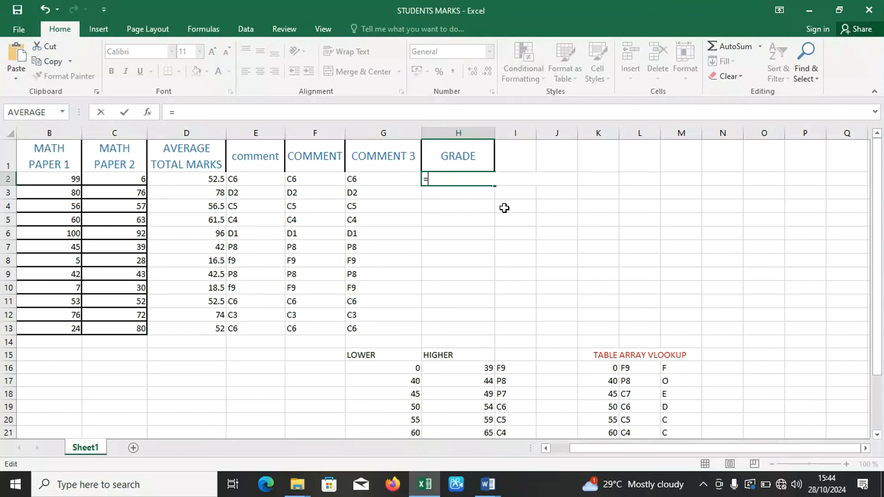
{"action": "type", "text": "VLOOKUP"}
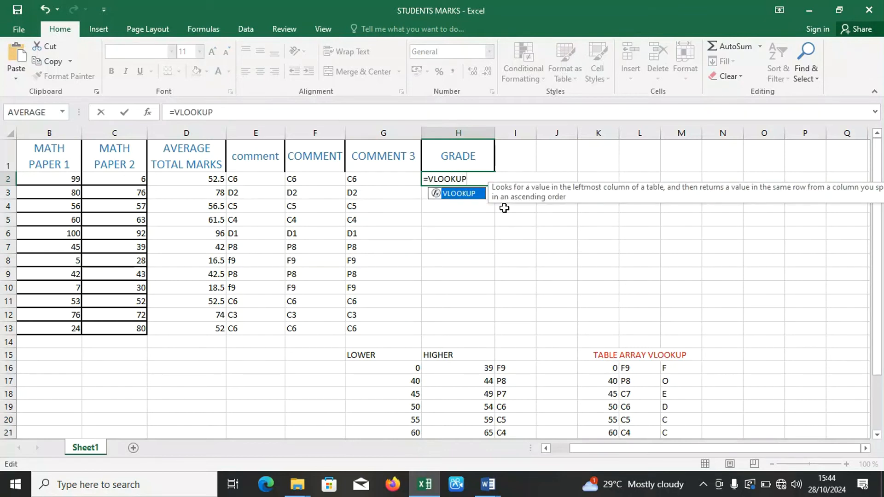
{"action": "type", "text": "("}
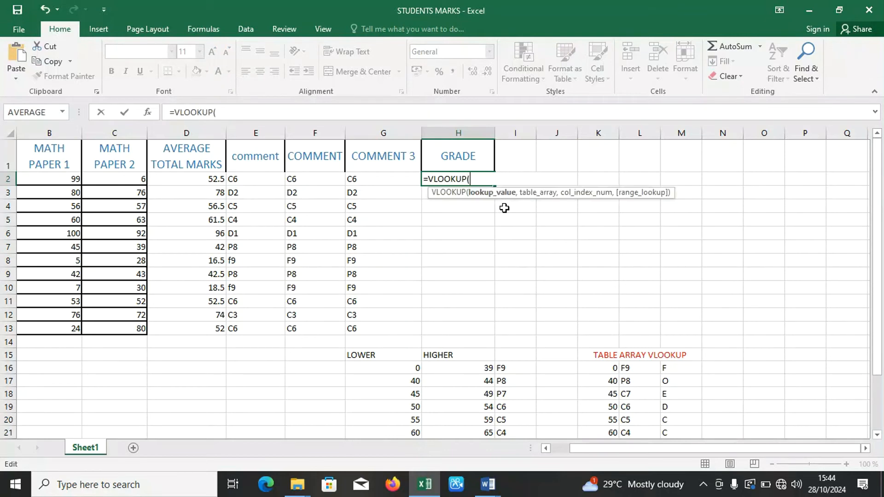
{"action": "left_click", "coordinate": [380, 183]}
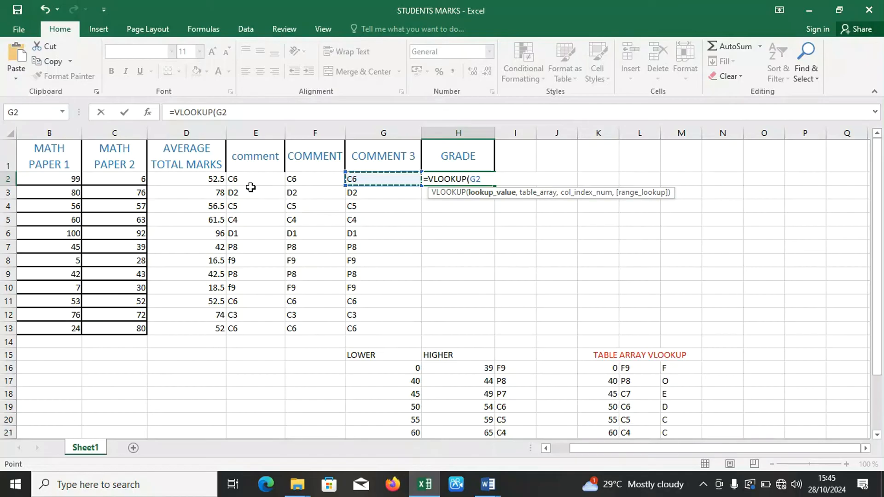
{"action": "type", "text": ","}
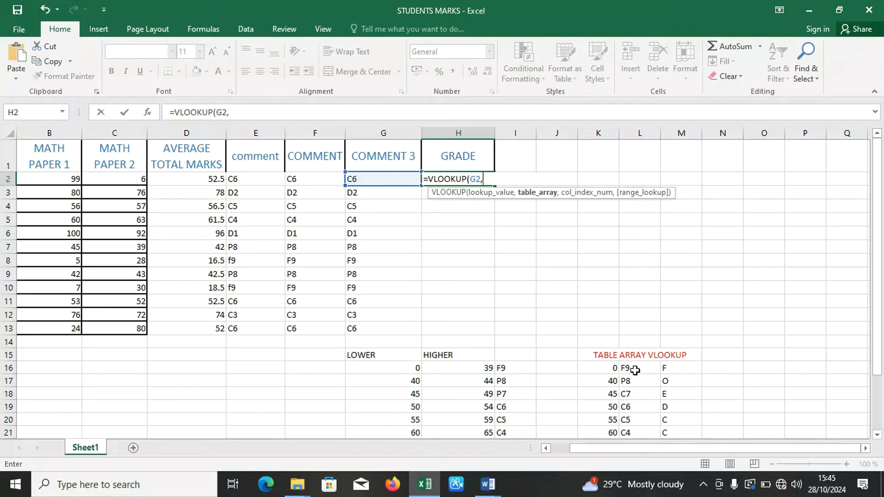
Use the comment and grade columns as H2's VLOOKUP table array, locked as the absolute range $L$16:$M$24.
{"action": "left_click_drag", "start_coordinate": [633, 367], "coordinate": [672, 414]}
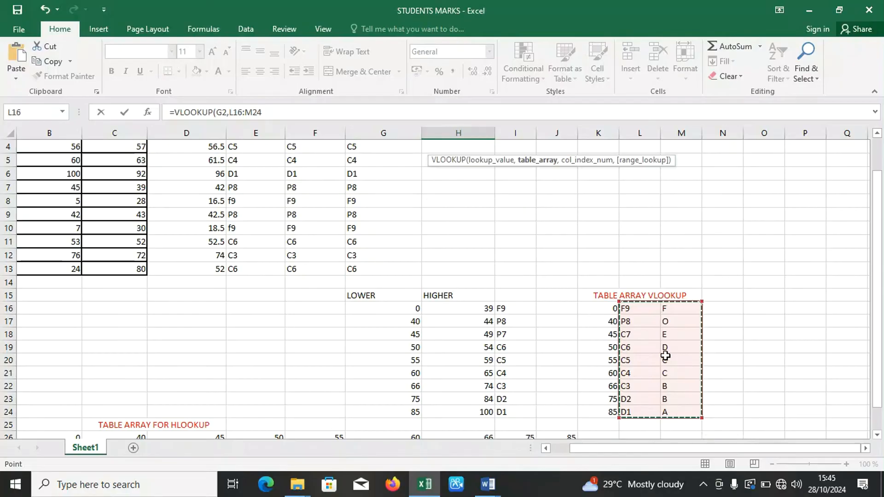
{"action": "left_click_drag", "start_coordinate": [879, 278], "coordinate": [878, 230]}
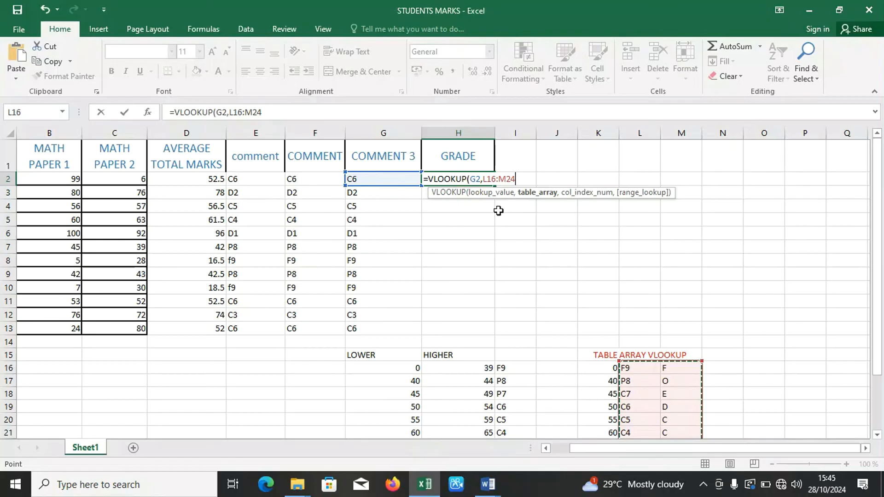
{"action": "key", "text": "F4"}
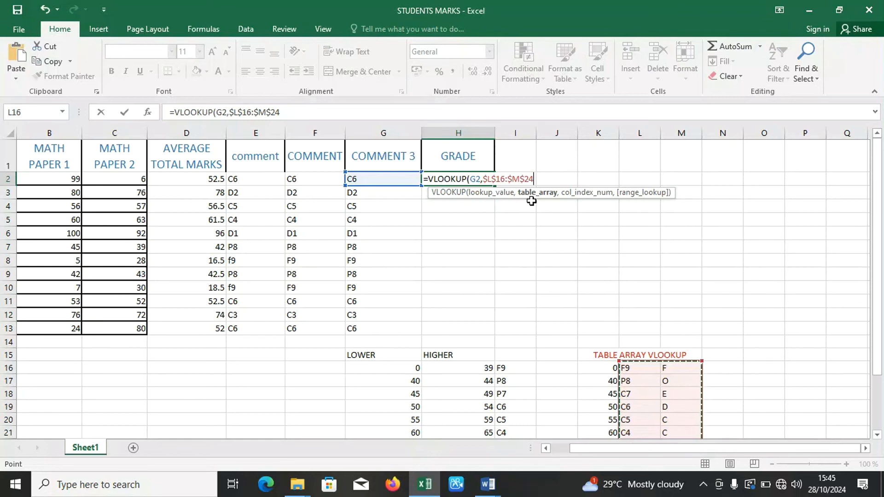
{"action": "type", "text": ","}
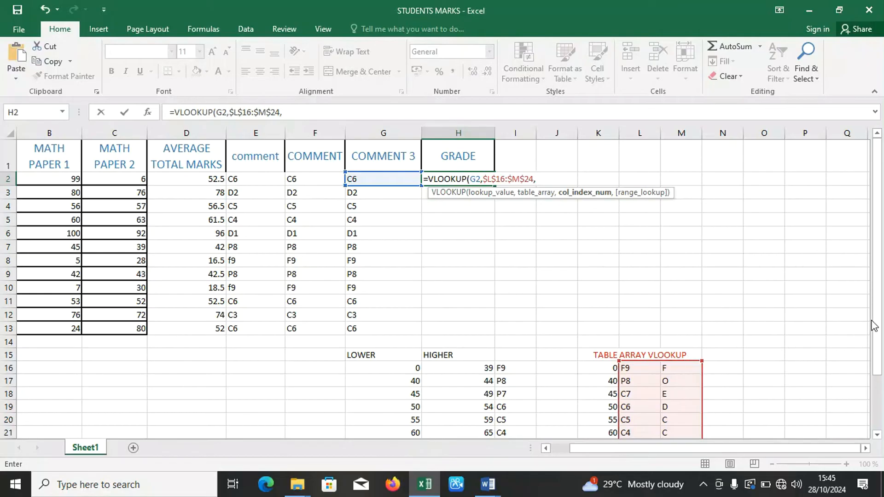
Set the column index of H2's VLOOKUP to 2 so it returns the grade column.
{"action": "left_click_drag", "start_coordinate": [880, 329], "coordinate": [879, 362]}
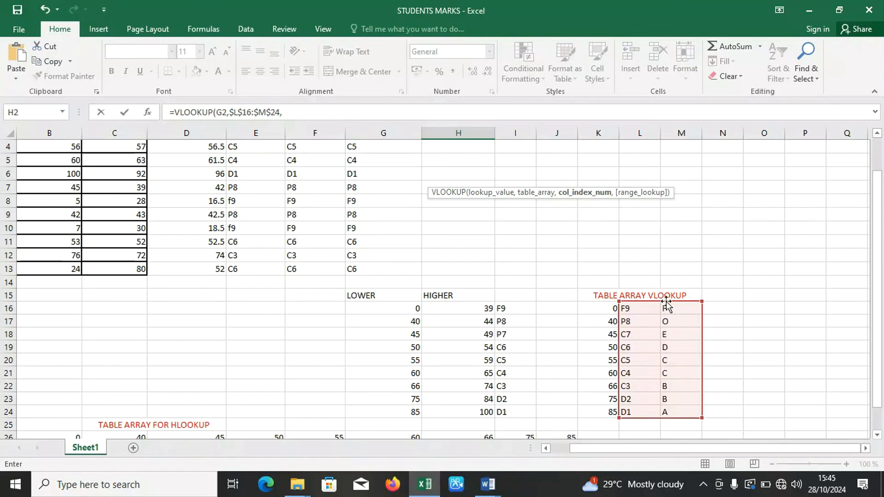
{"action": "left_click_drag", "start_coordinate": [880, 302], "coordinate": [881, 233]}
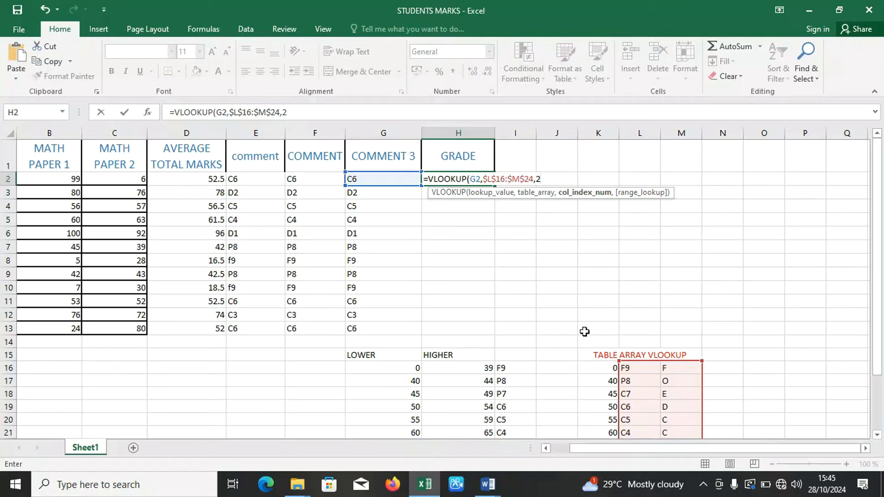
{"action": "type", "text": ","}
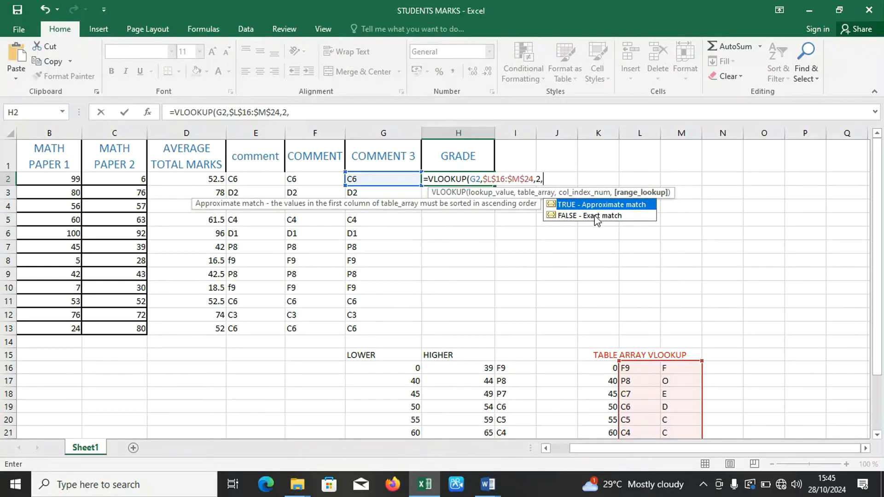
{"action": "left_click", "coordinate": [640, 315]}
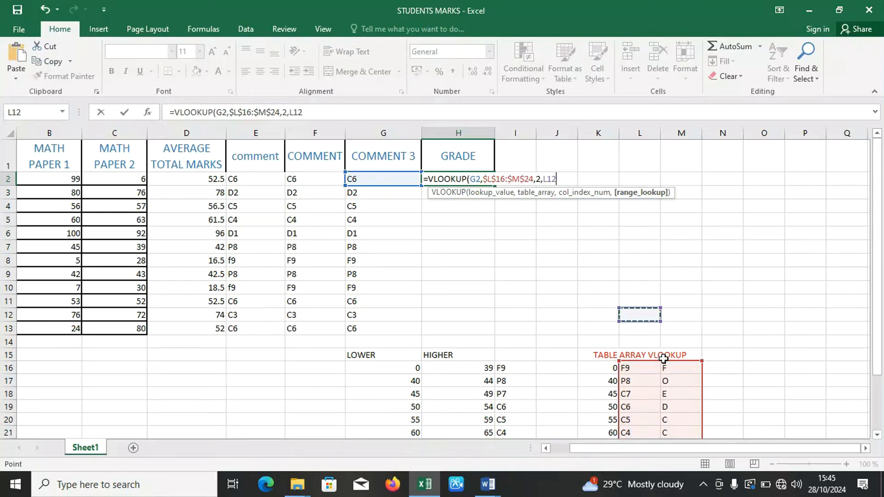
{"action": "key", "text": "BackSpace"}
{"action": "key", "text": "BackSpace"}
{"action": "key", "text": "BackSpace"}
{"action": "left_click", "coordinate": [663, 359]}
{"action": "key", "text": "BackSpace"}
{"action": "key", "text": "BackSpace"}
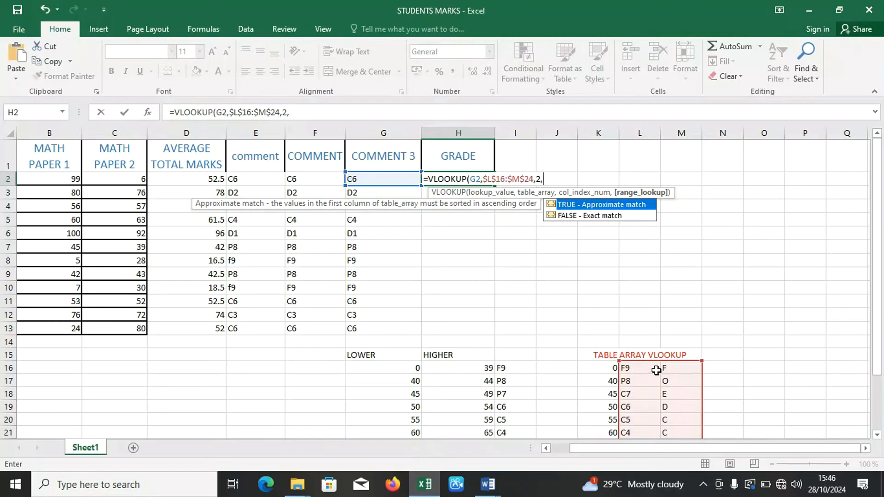
Complete H2's VLOOKUP with FALSE for an exact match and enter the formula.
{"action": "double_click", "coordinate": [574, 216]}
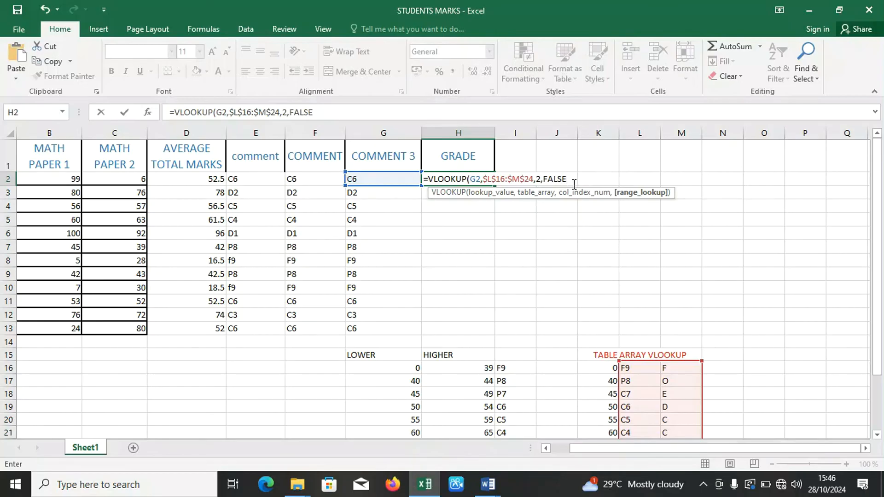
{"action": "type", "text": ")"}
{"action": "key", "text": "Return"}
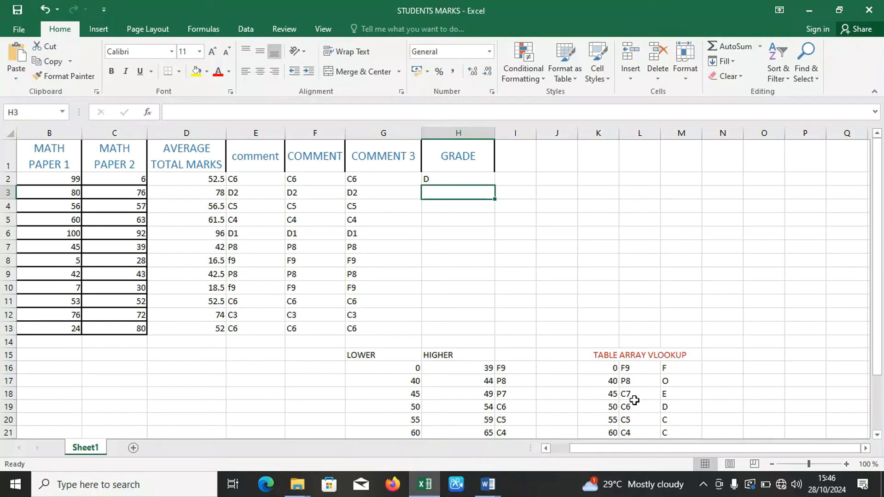
Copy the VLOOKUP grade formula from H2 down the GRADE column through H13.
{"action": "left_click", "coordinate": [467, 177]}
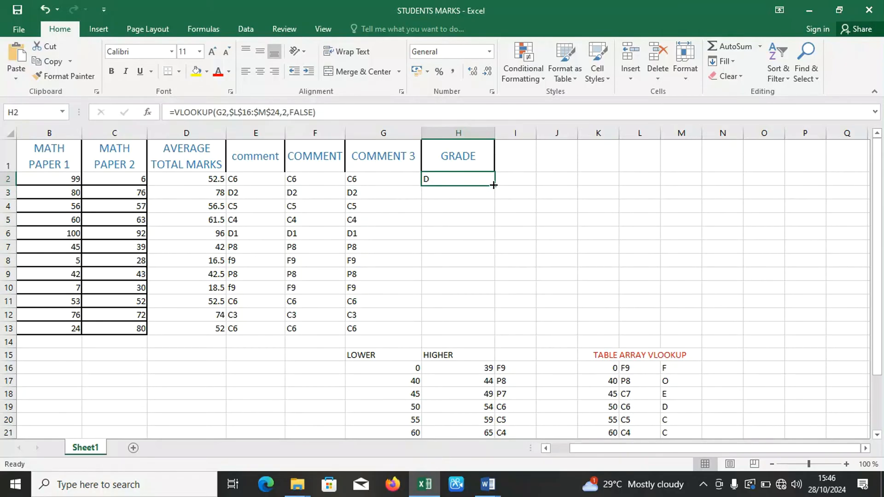
{"action": "double_click", "coordinate": [493, 185]}
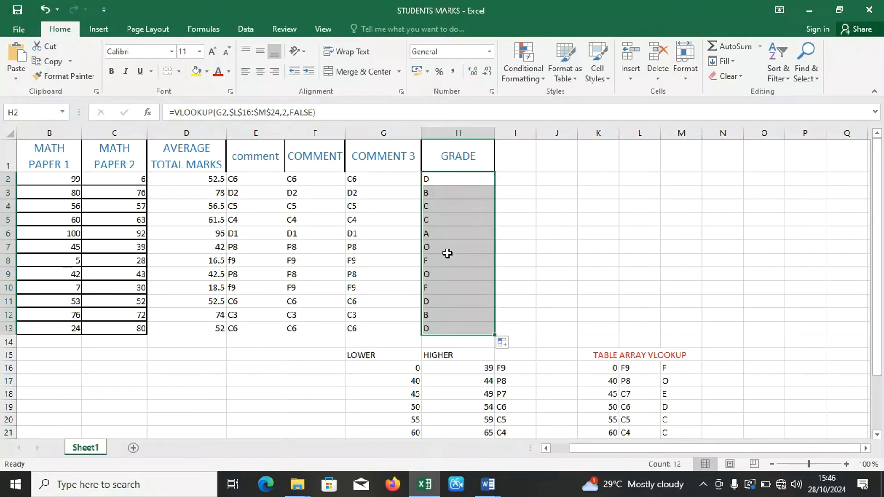
{"action": "left_click", "coordinate": [367, 249]}
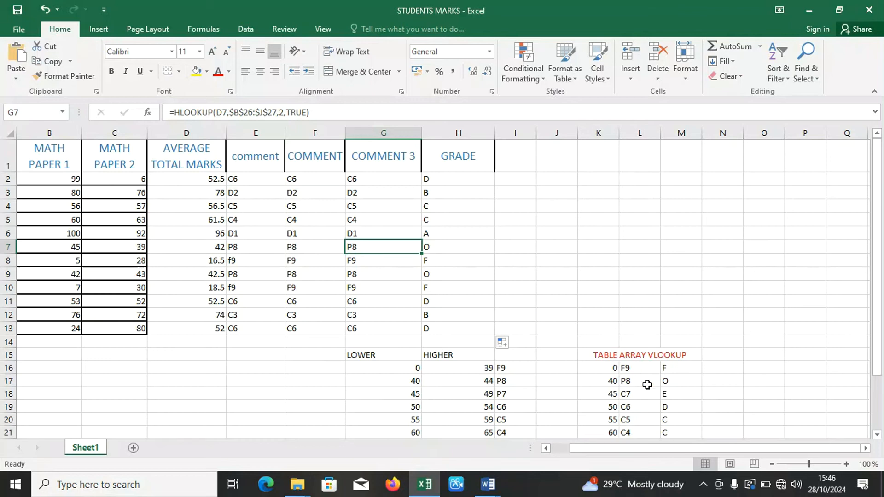
{"action": "left_click", "coordinate": [403, 263]}
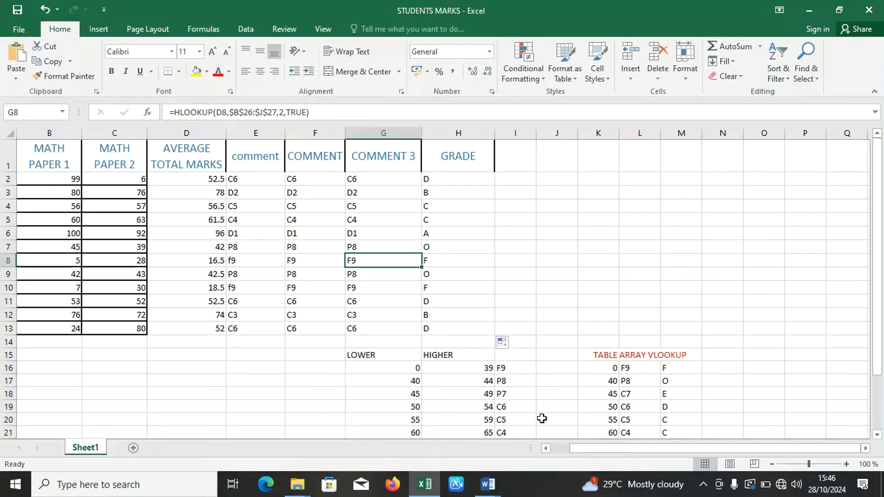
Switch to the LEARN LOGIGAL FUNCTIONS document in Word and read question 5 on the points awarded for each grade.
{"action": "mouse_move", "coordinate": [493, 483]}
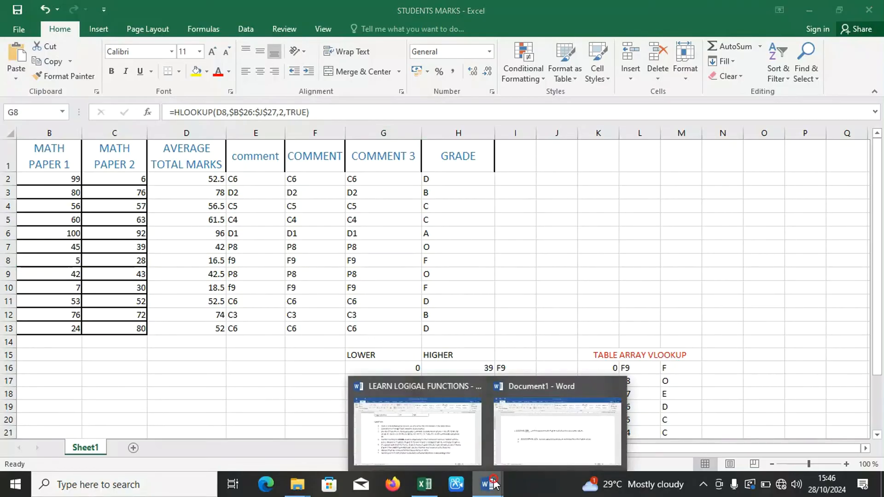
{"action": "left_click", "coordinate": [442, 454]}
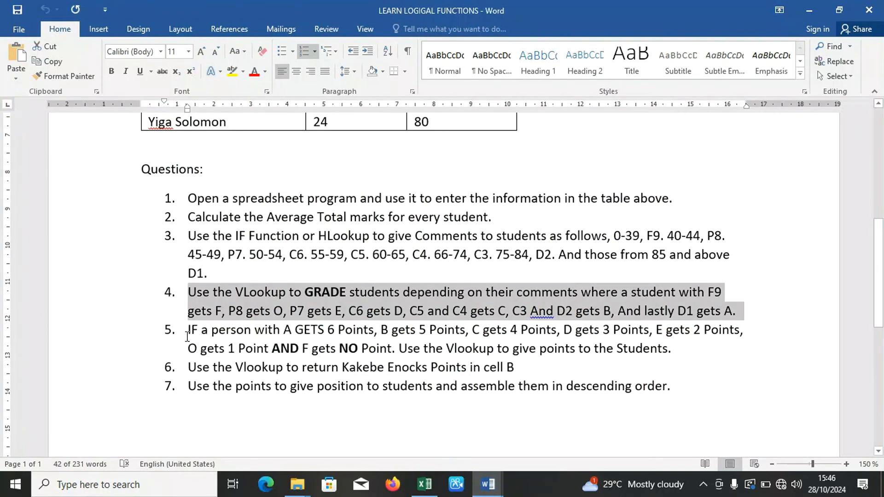
{"action": "left_click", "coordinate": [187, 332]}
{"action": "left_click_drag", "start_coordinate": [187, 332], "coordinate": [261, 352]}
{"action": "left_click_drag", "start_coordinate": [313, 353], "coordinate": [321, 351]}
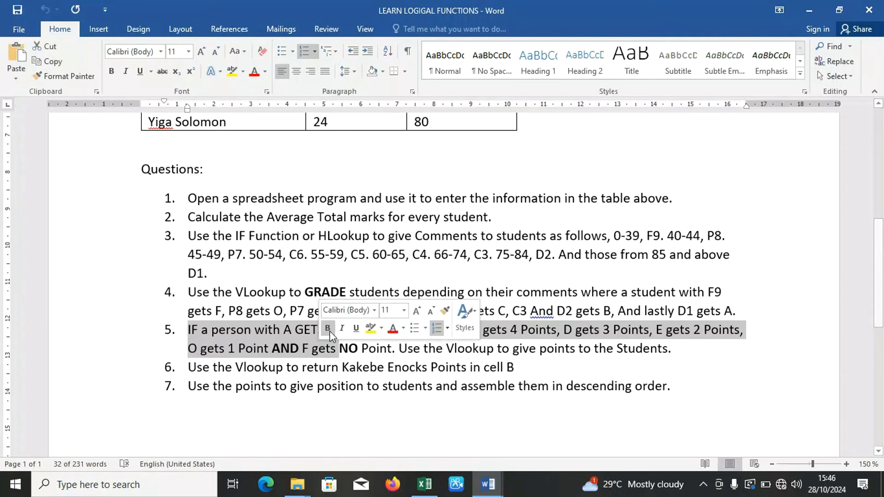
{"action": "left_click", "coordinate": [189, 329]}
{"action": "left_click_drag", "start_coordinate": [189, 329], "coordinate": [678, 355]}
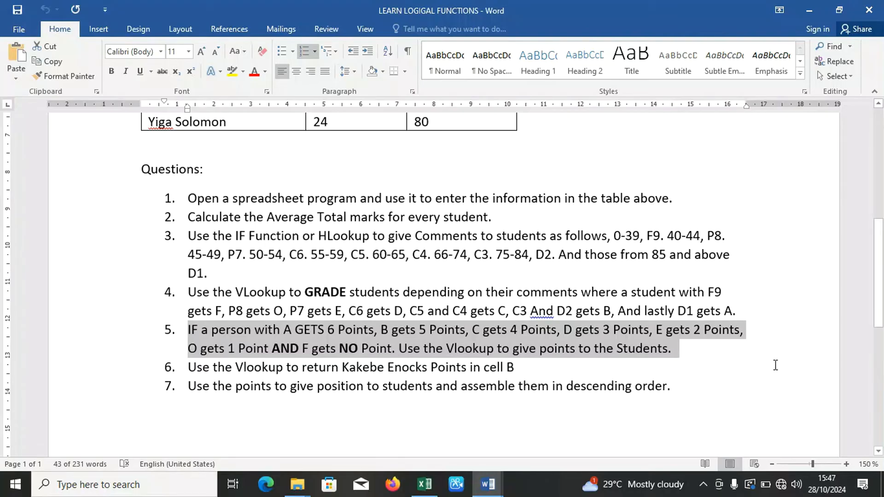
Back in the Excel workbook, enter 6 points beside grade A in N24 and 5 beside both B grades in N23 and N22.
{"action": "left_click", "coordinate": [424, 484]}
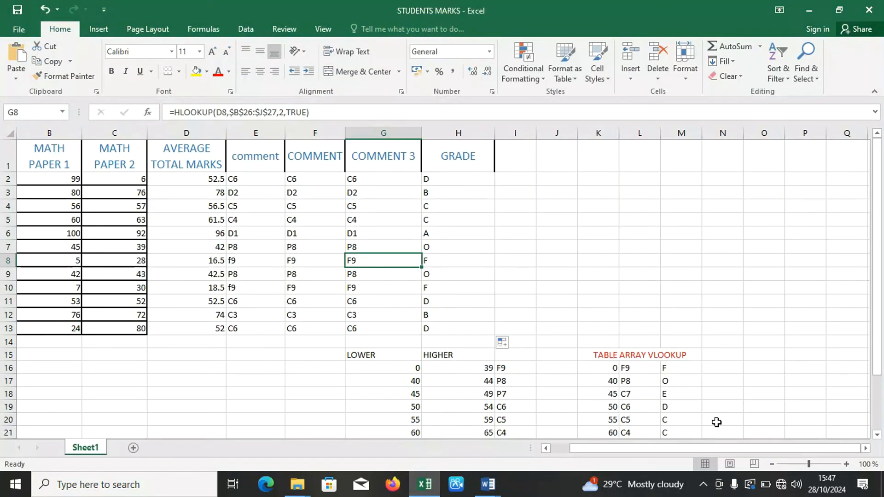
{"action": "left_click_drag", "start_coordinate": [880, 317], "coordinate": [883, 360]}
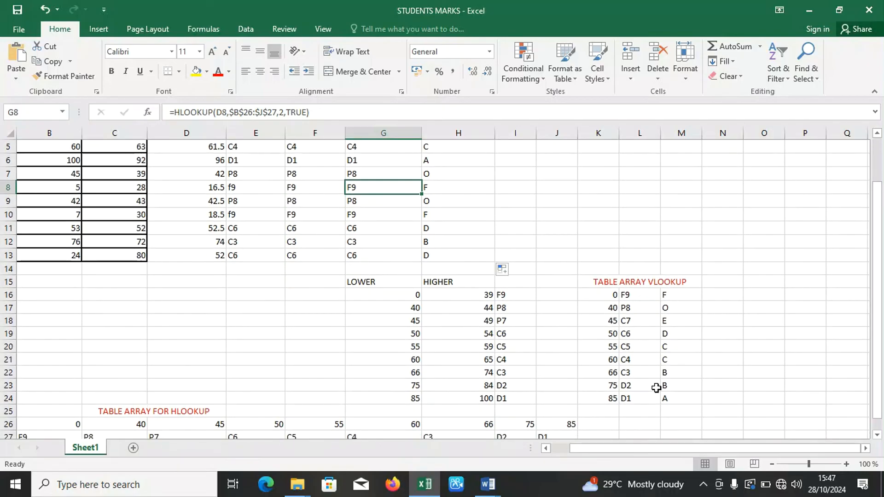
{"action": "left_click", "coordinate": [714, 400]}
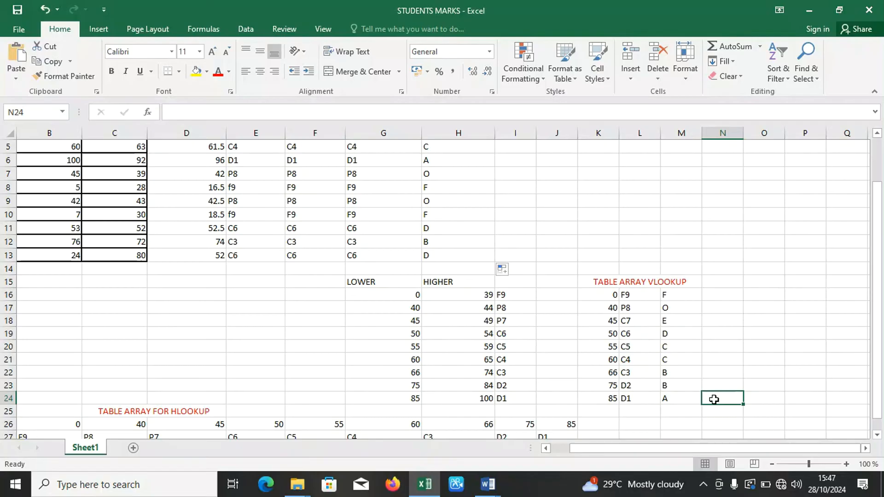
{"action": "type", "text": "6"}
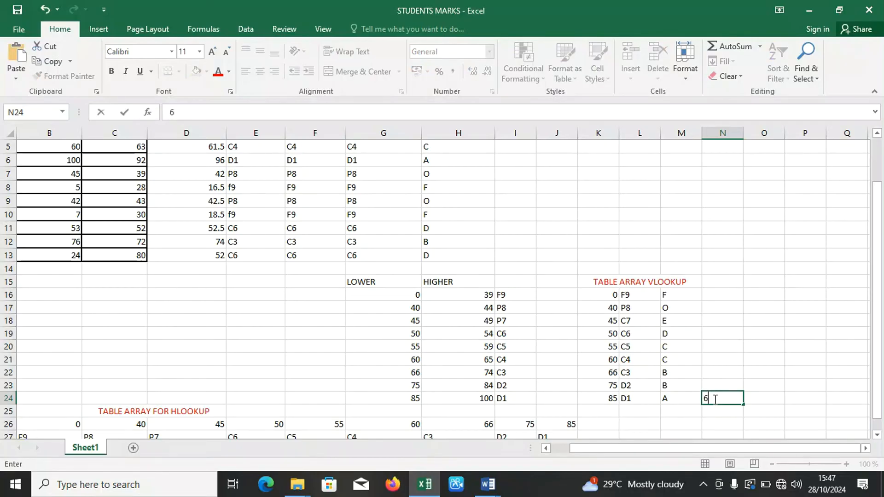
{"action": "key", "text": "Up"}
{"action": "type", "text": "5"}
{"action": "key", "text": "Up"}
{"action": "type", "text": "5"}
{"action": "key", "text": "Up"}
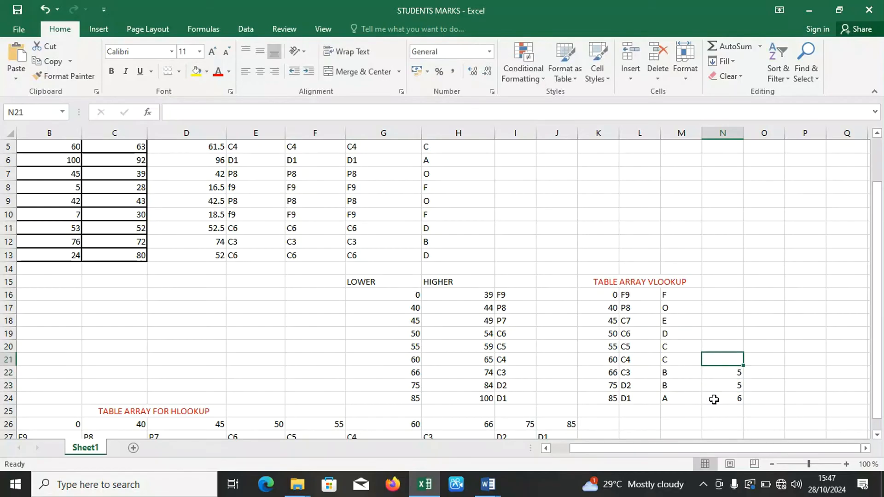
Enter 4 points beside both C grades in N21 and N20, 3 beside D in N19, and 2 beside E in N18.
{"action": "type", "text": "4"}
{"action": "key", "text": "Up"}
{"action": "type", "text": "4"}
{"action": "key", "text": "Up"}
{"action": "type", "text": "3"}
{"action": "key", "text": "Up"}
{"action": "type", "text": "2"}
{"action": "key", "text": "Up"}
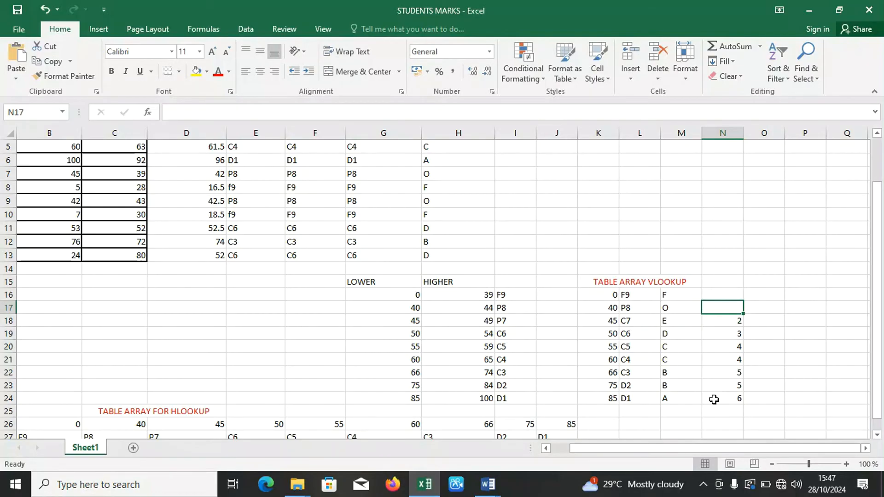
{"action": "key", "text": "Down"}
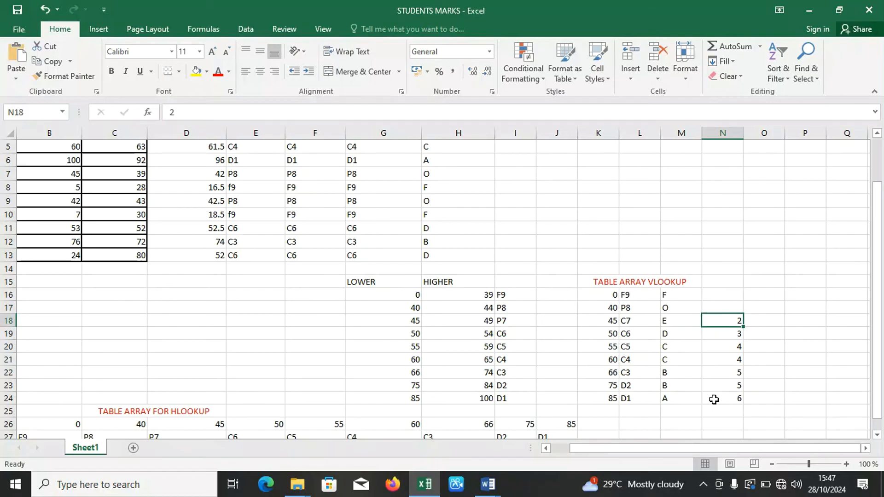
{"action": "type", "text": "1"}
{"action": "key", "text": "Up"}
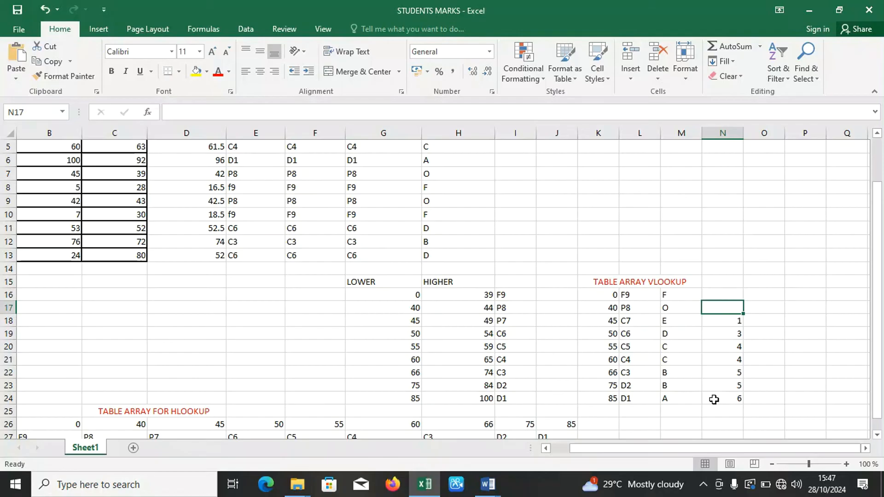
{"action": "key", "text": "Down"}
{"action": "type", "text": "2"}
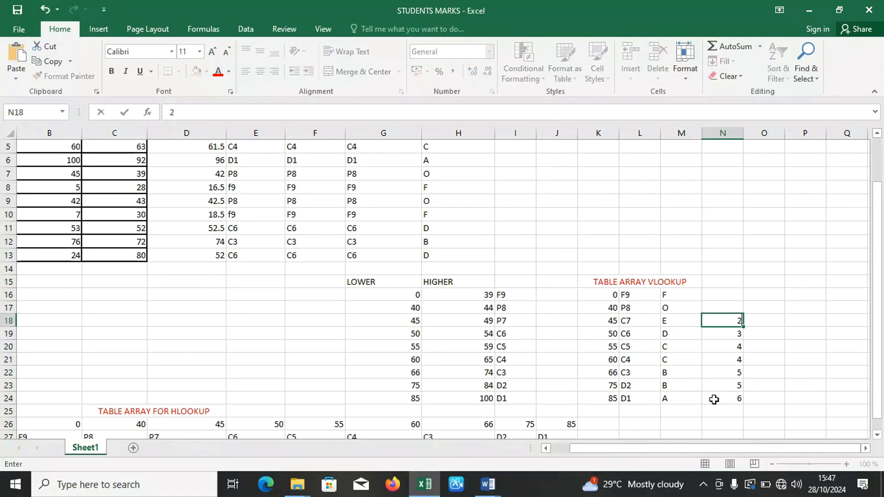
{"action": "key", "text": "Up"}
Enter 1 point beside grade O in N17 and 0 beside grade F in N16.
{"action": "type", "text": "1"}
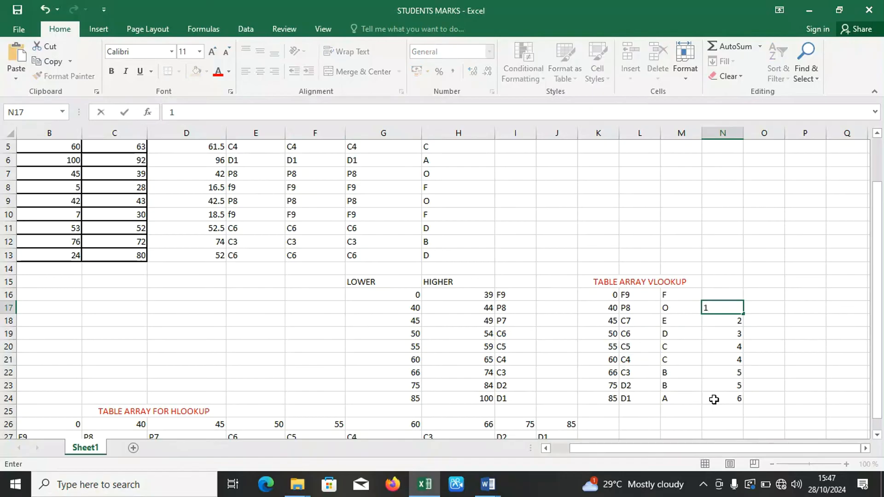
{"action": "key", "text": "Up"}
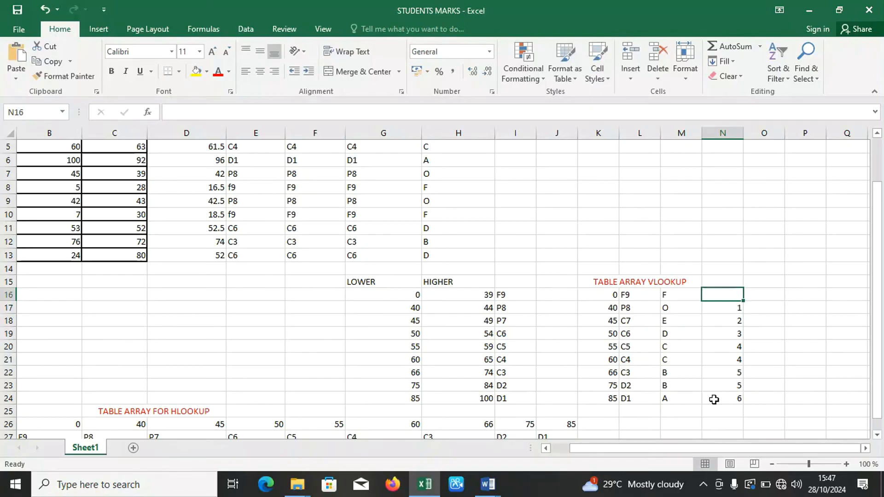
{"action": "type", "text": "0"}
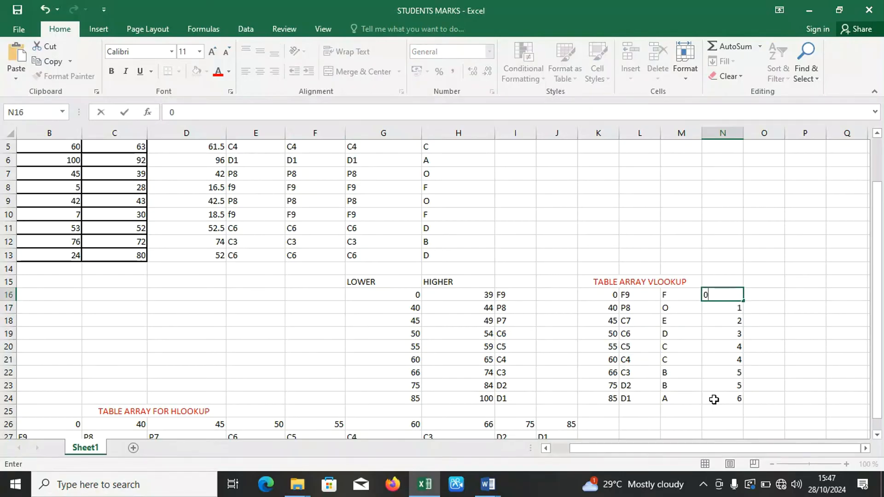
{"action": "left_click", "coordinate": [674, 250]}
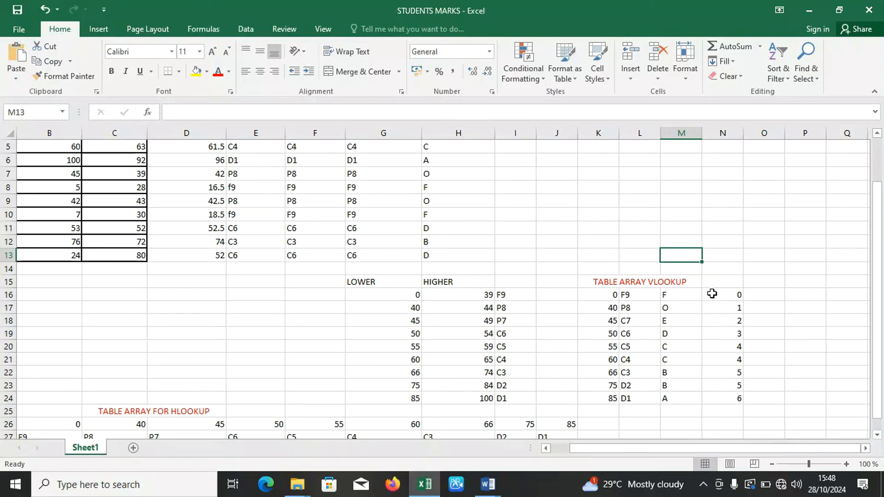
{"action": "left_click", "coordinate": [625, 240]}
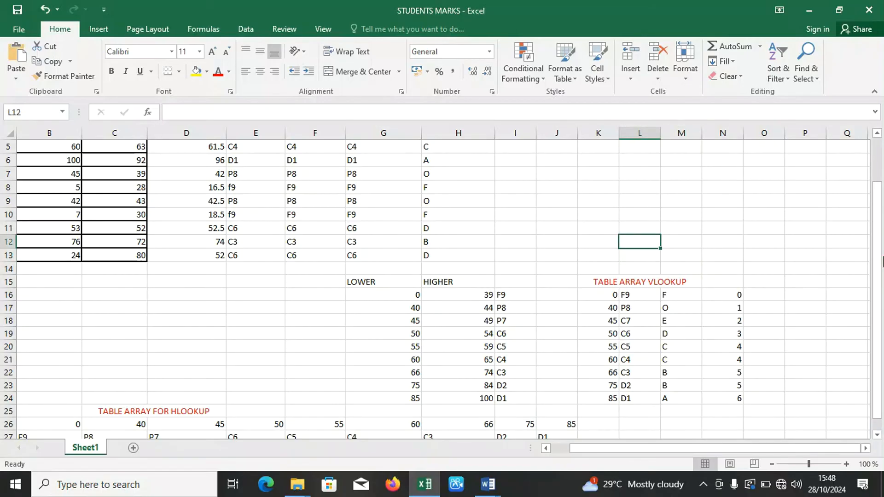
Add the header POINTS in I1 and widen column I so it fits on one line.
{"action": "left_click_drag", "start_coordinate": [878, 261], "coordinate": [877, 252]}
{"action": "left_click", "coordinate": [525, 157]}
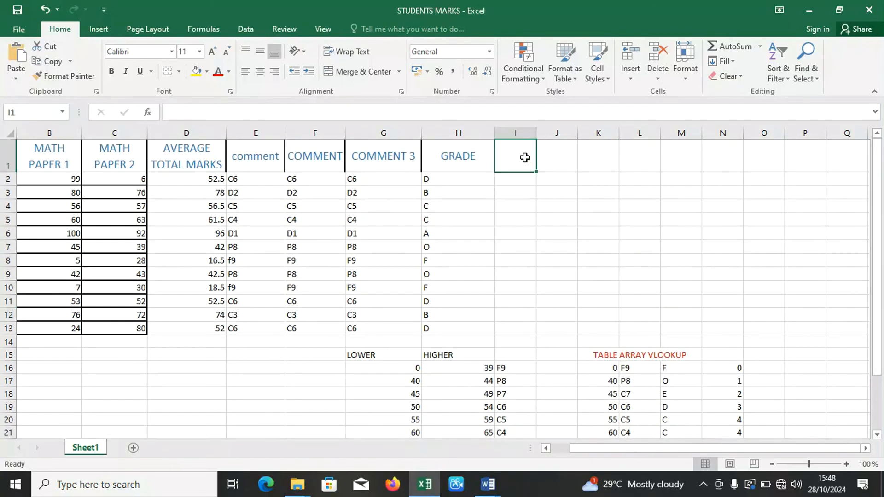
{"action": "type", "text": "POINTS"}
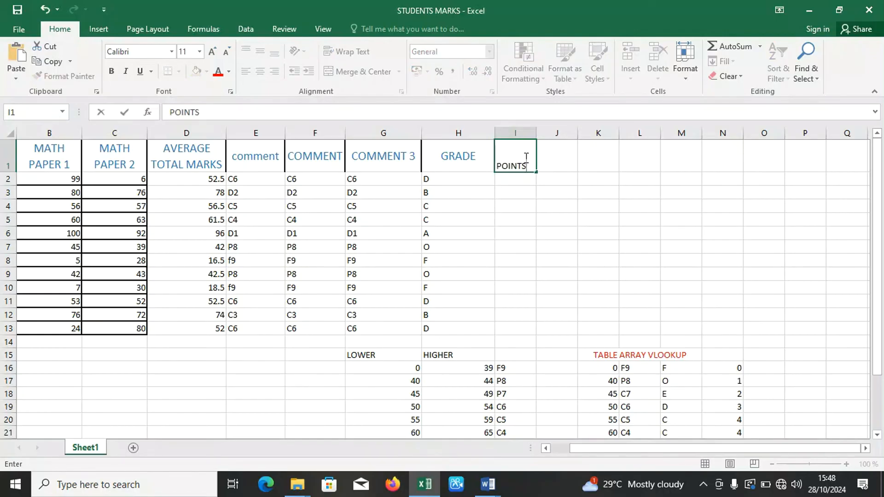
{"action": "left_click", "coordinate": [514, 173]}
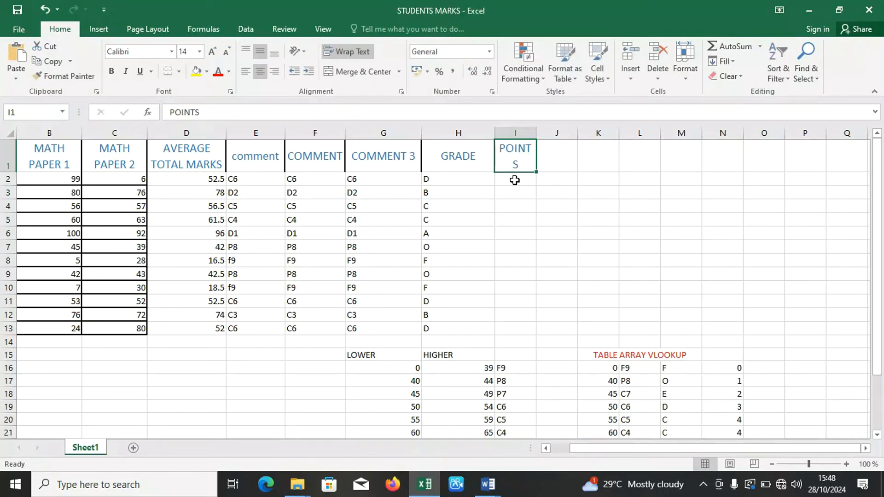
{"action": "left_click_drag", "start_coordinate": [536, 134], "coordinate": [547, 139]}
Start a VLOOKUP formula in I2 under POINTS with the grade in H2 as the lookup value.
{"action": "left_click", "coordinate": [518, 182]}
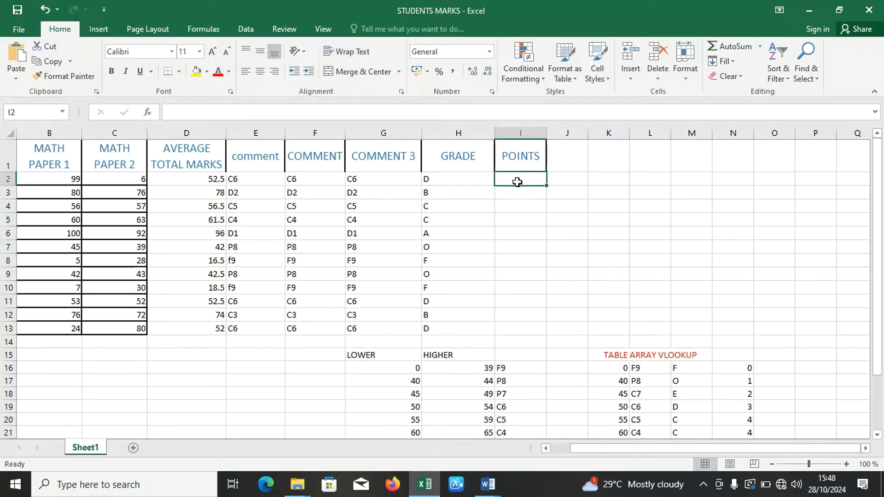
{"action": "type", "text": "=V"}
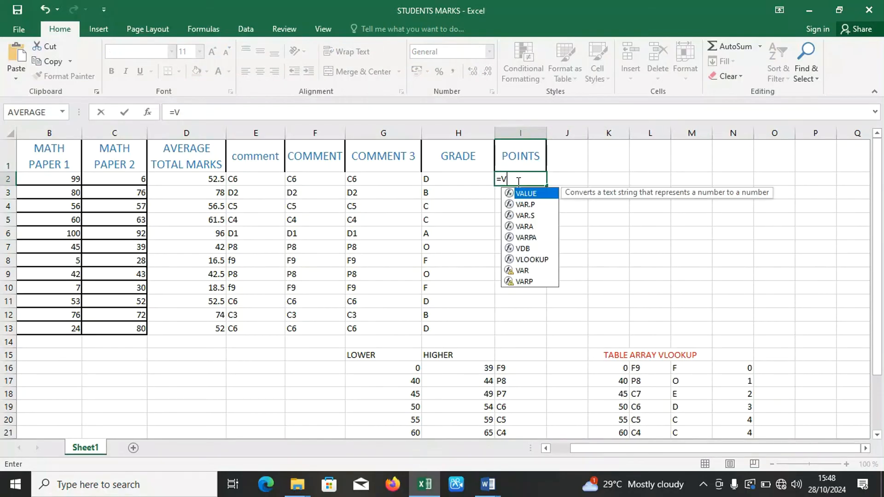
{"action": "type", "text": "LOOKUP"}
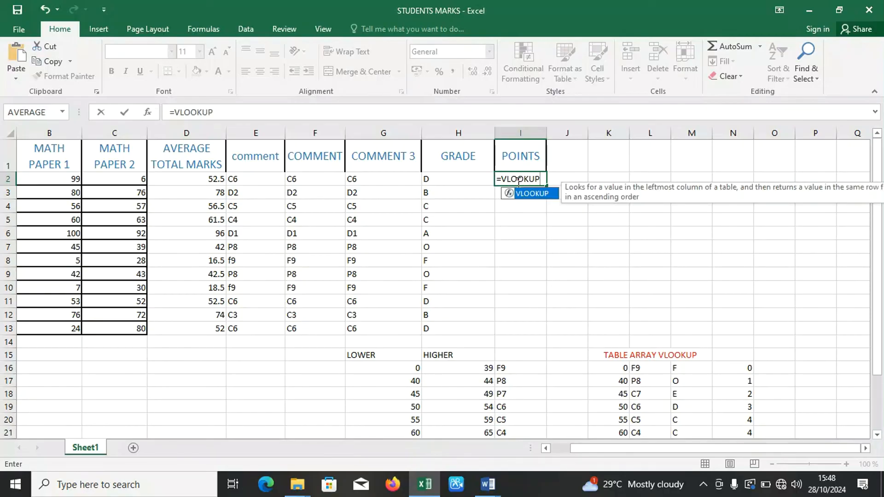
{"action": "type", "text": "("}
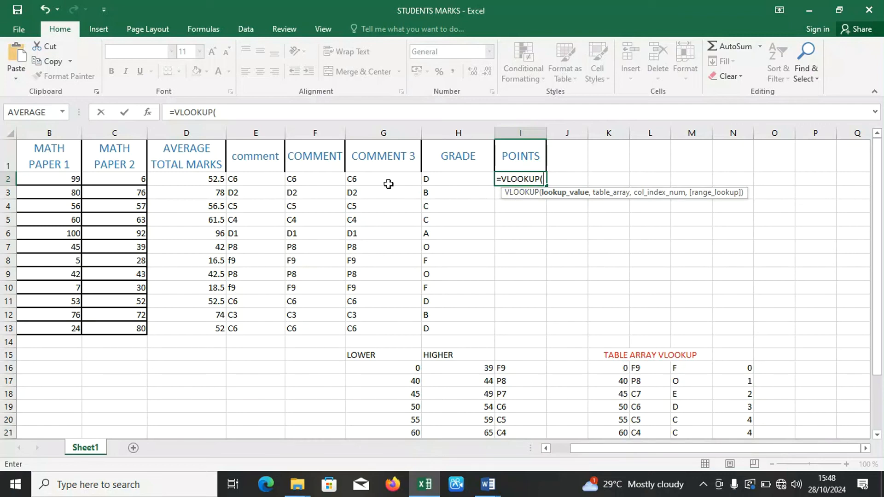
{"action": "left_click", "coordinate": [461, 182]}
{"action": "type", "text": ","}
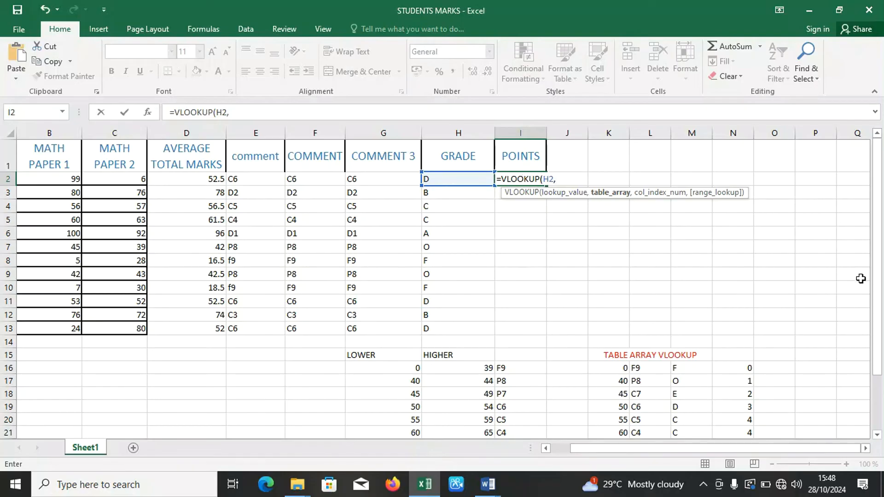
Complete the I2 formula with the absolute table array $M$16:$N$24, column index 2 and FALSE for an exact match.
{"action": "left_click_drag", "start_coordinate": [880, 293], "coordinate": [882, 339]}
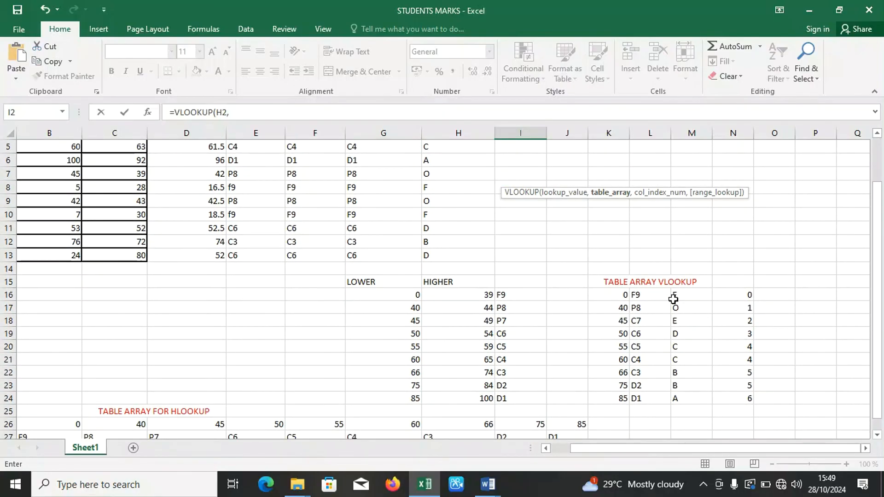
{"action": "left_click_drag", "start_coordinate": [687, 295], "coordinate": [751, 395]}
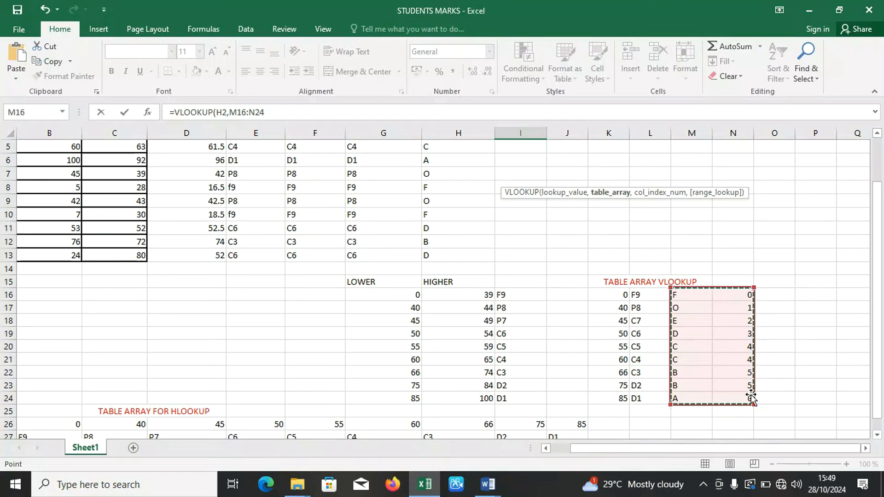
{"action": "left_click_drag", "start_coordinate": [880, 347], "coordinate": [875, 286]}
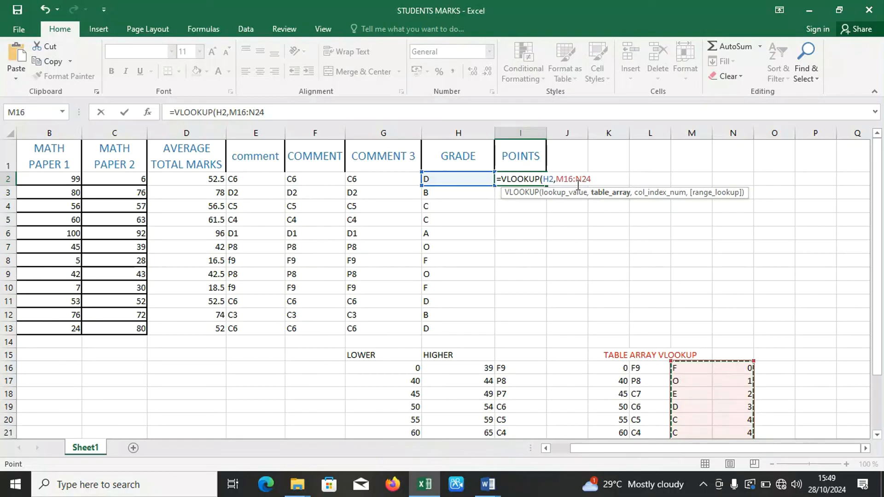
{"action": "key", "text": "F4"}
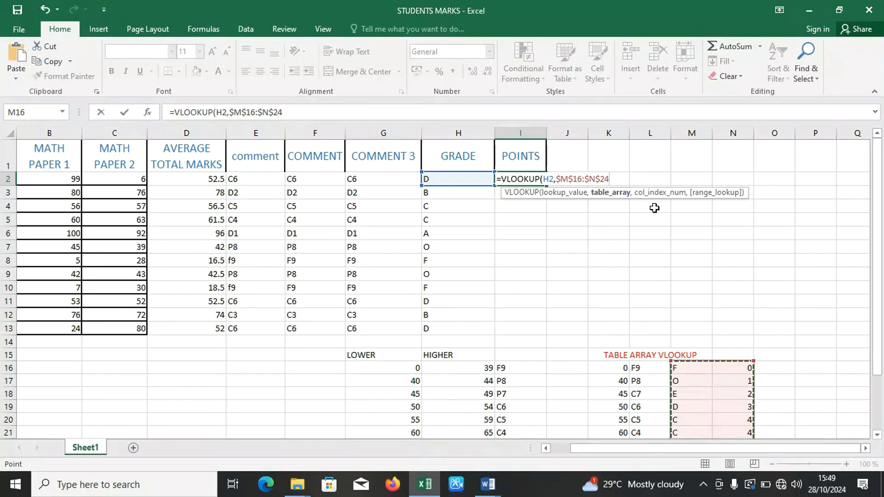
{"action": "type", "text": ","}
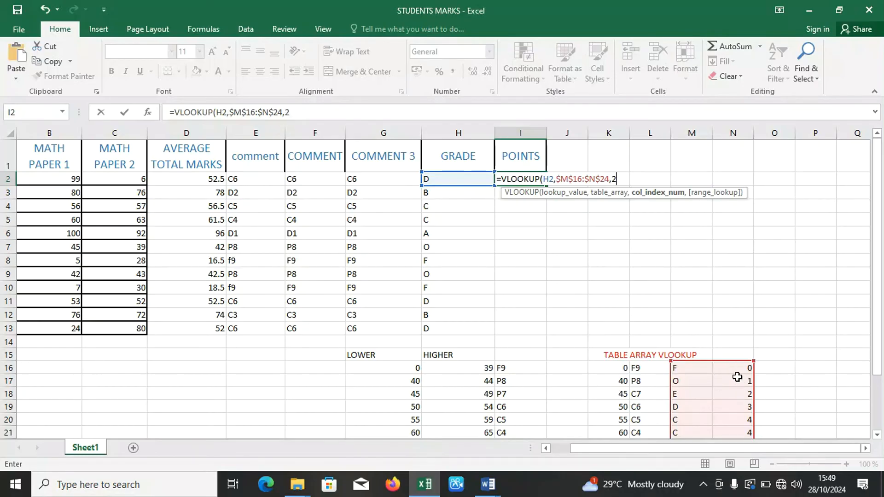
{"action": "type", "text": "2,"}
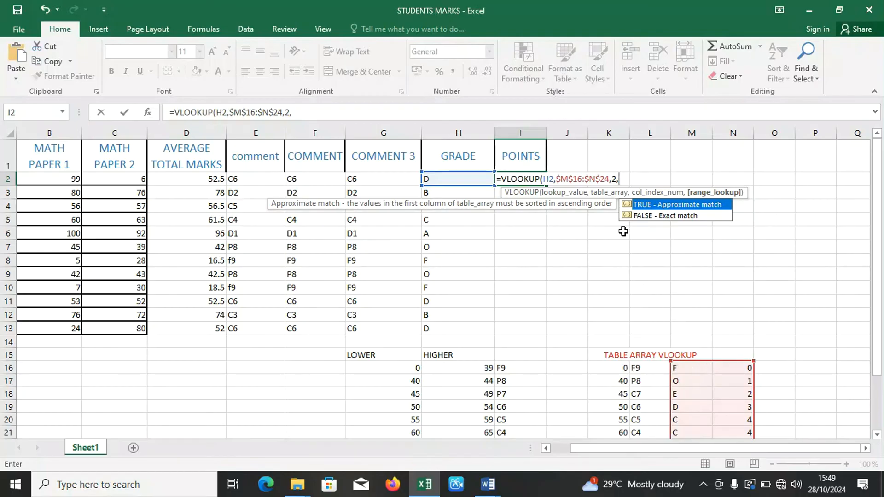
{"action": "double_click", "coordinate": [640, 215]}
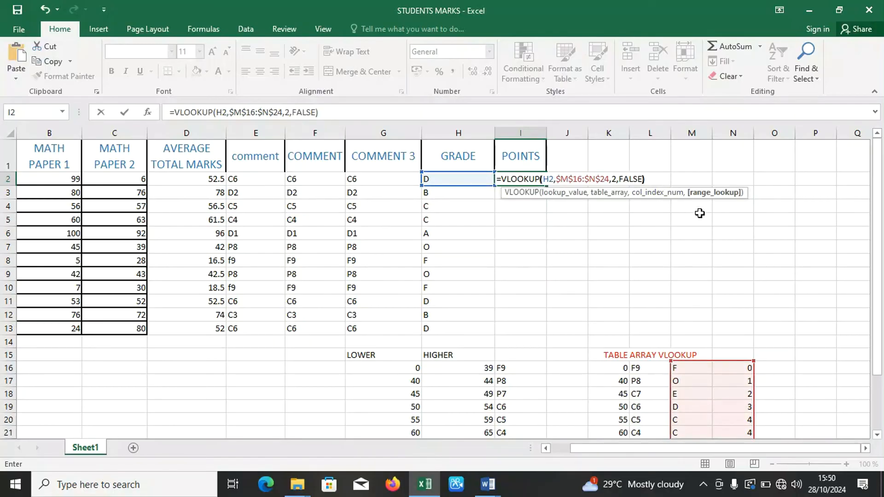
{"action": "key", "text": "Return"}
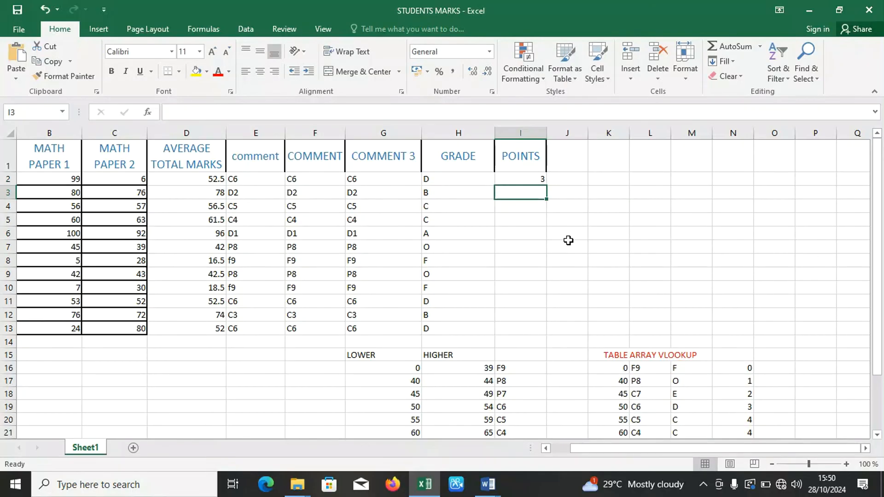
Fill the POINTS formula from I2 down to I13 for all students.
{"action": "left_click", "coordinate": [525, 178]}
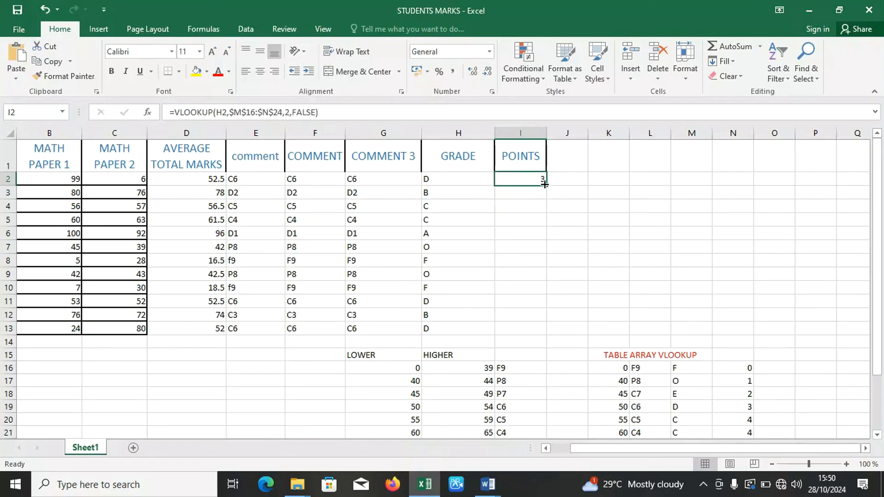
{"action": "double_click", "coordinate": [544, 183]}
{"action": "left_click", "coordinate": [508, 232]}
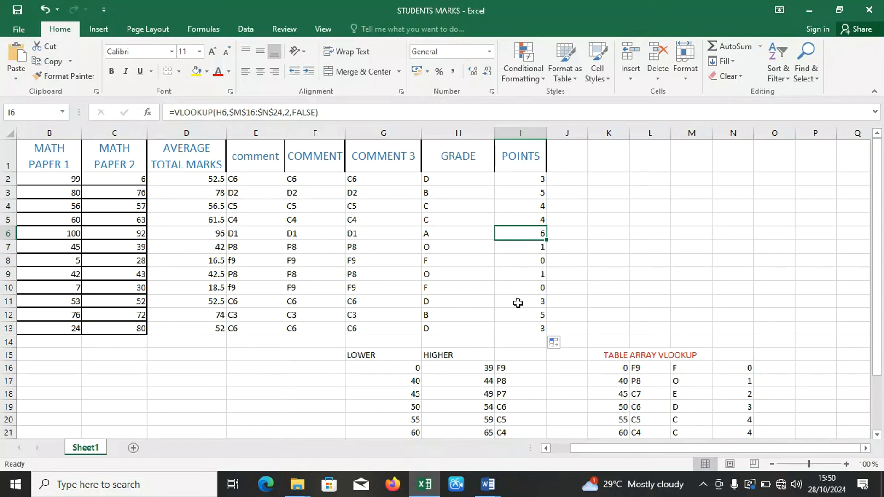
{"action": "left_click", "coordinate": [572, 225]}
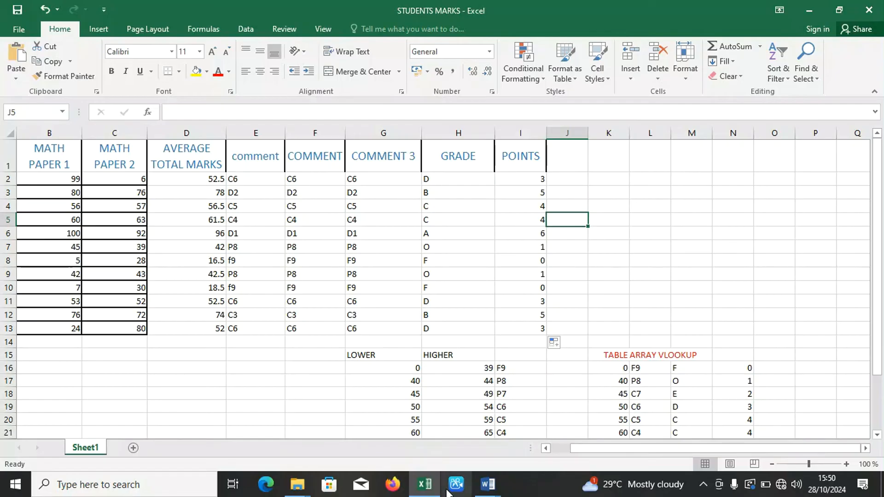
Switch to the LEARN LOGIGAL FUNCTIONS document in Word and complete question 6's cell reference as B17.
{"action": "mouse_move", "coordinate": [485, 492]}
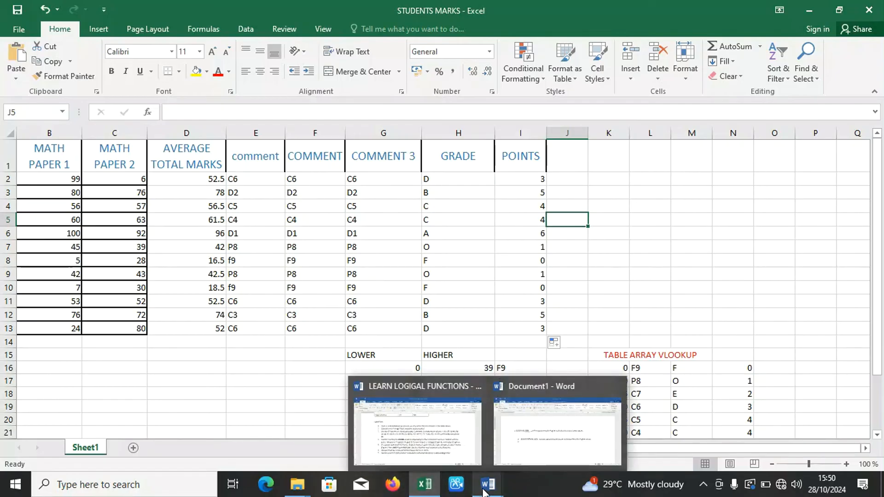
{"action": "left_click", "coordinate": [436, 422]}
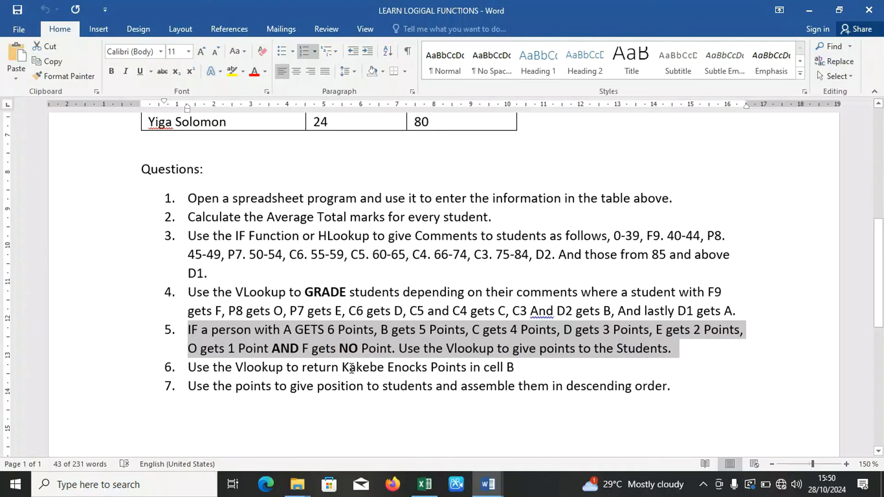
{"action": "left_click", "coordinate": [520, 370]}
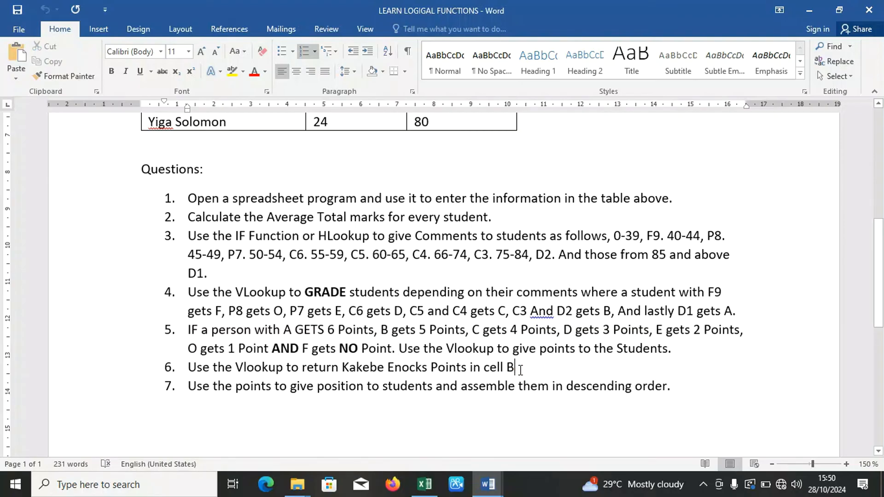
{"action": "type", "text": "17"}
Return to the STUDENTS MARKS workbook in Excel and enter the name of the student from question 6 in A17.
{"action": "left_click", "coordinate": [416, 486]}
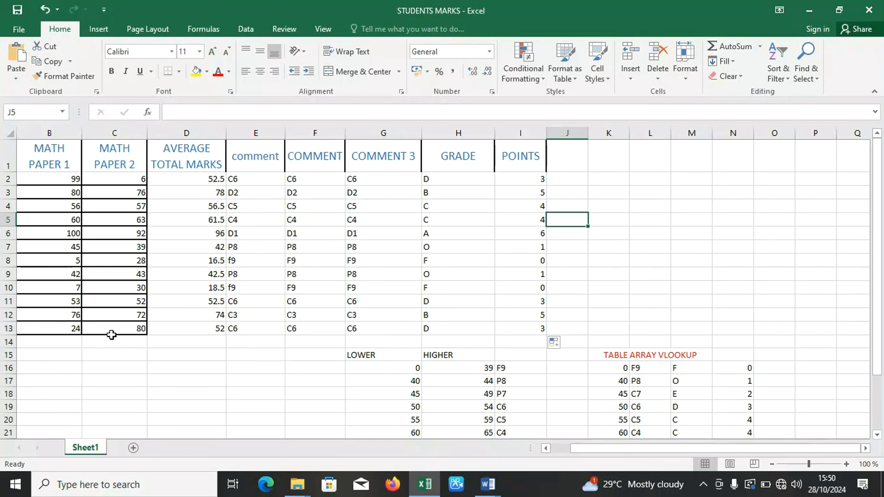
{"action": "left_click", "coordinate": [76, 369]}
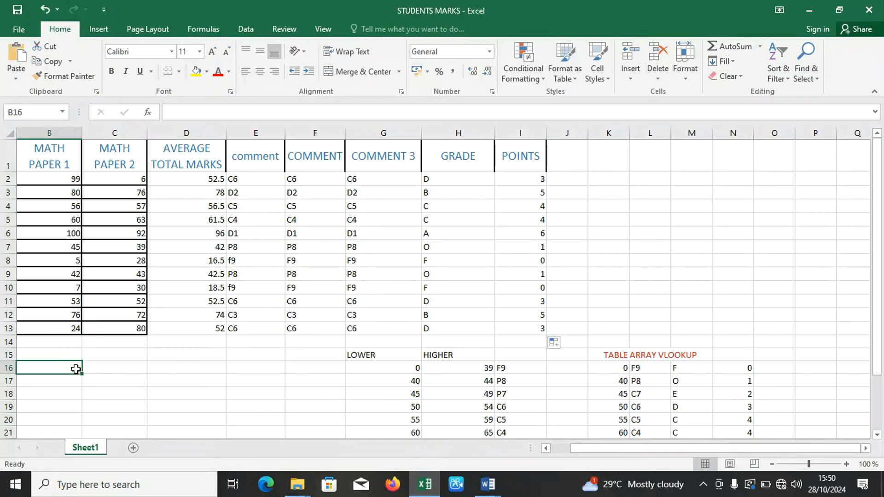
{"action": "key", "text": "Left"}
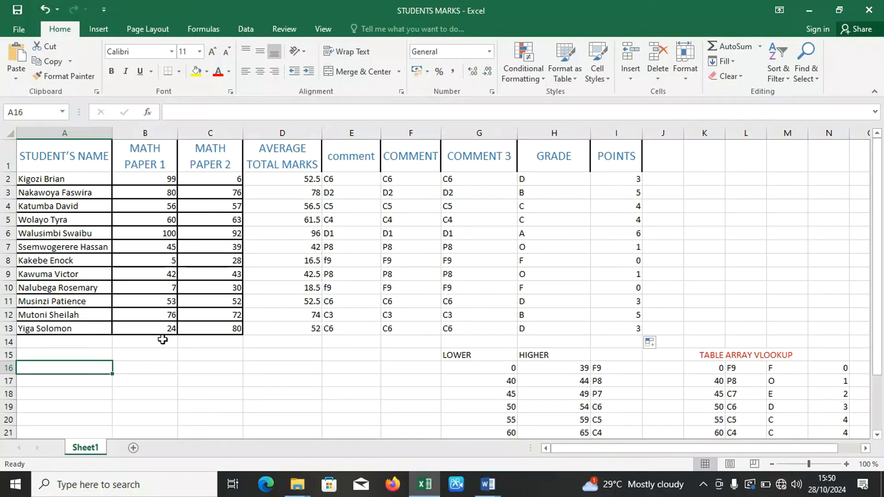
{"action": "left_click", "coordinate": [153, 379]}
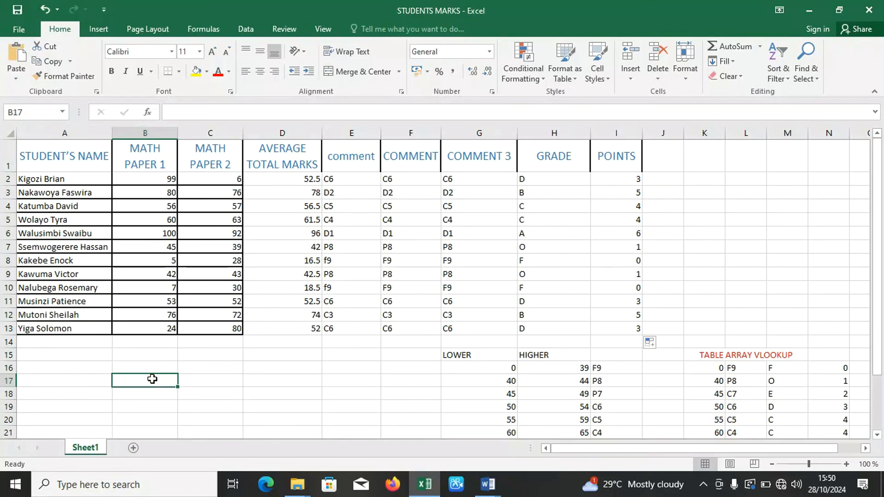
{"action": "left_click", "coordinate": [81, 382]}
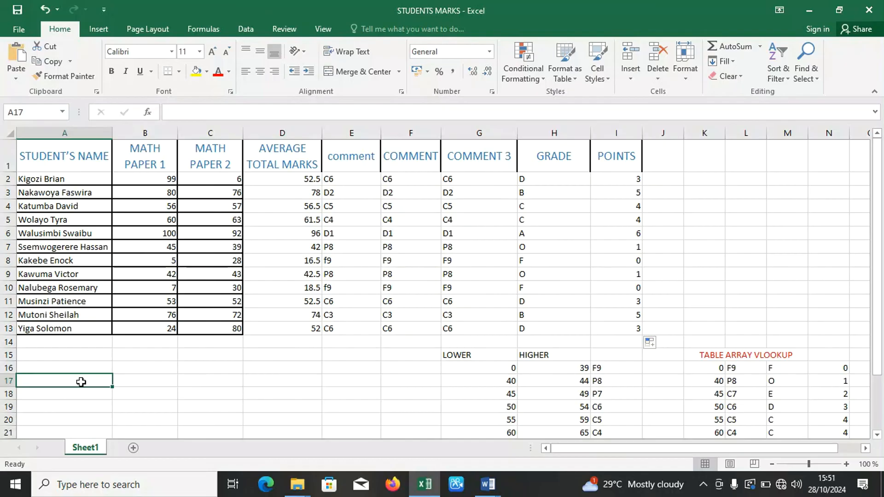
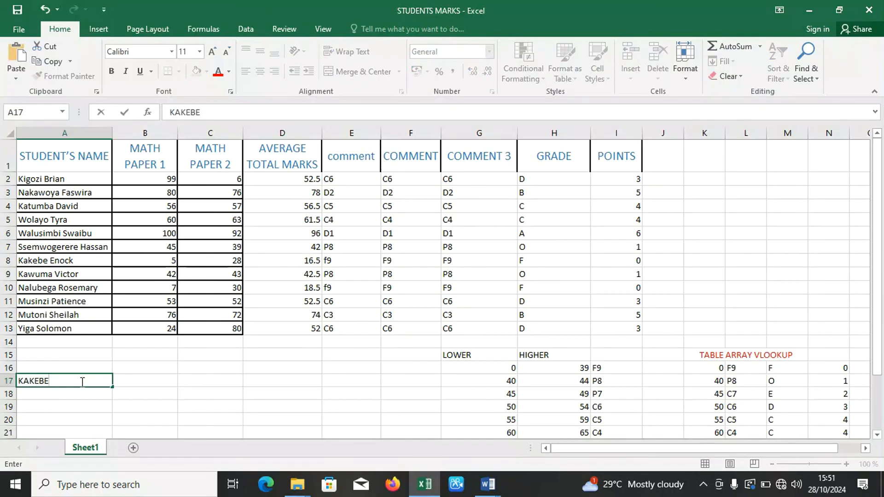
{"action": "key", "text": "ctrl+Return"}
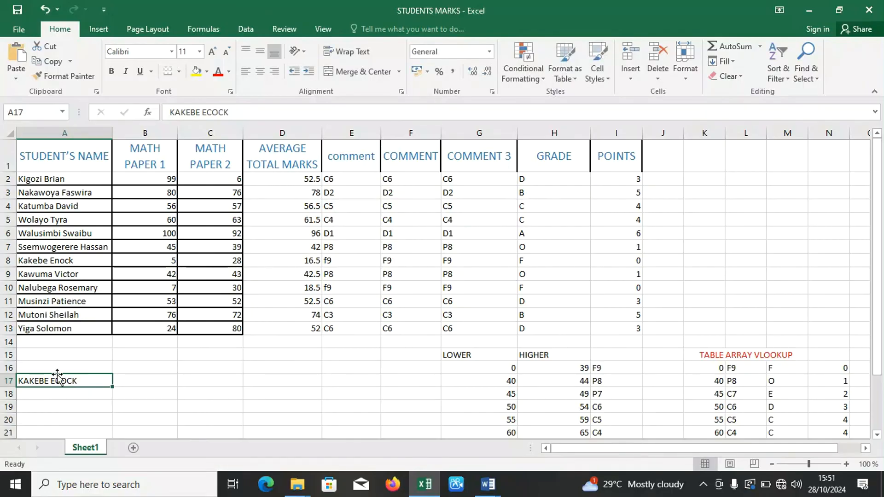
Correct the student's name in A17, append POINTS to it, and widen column A slightly to fit the label.
{"action": "double_click", "coordinate": [65, 381]}
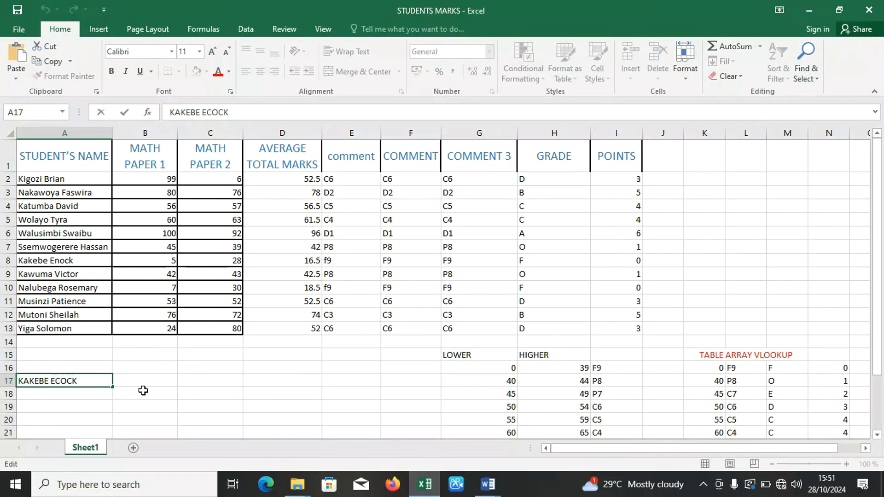
{"action": "key", "text": "BackSpace"}
{"action": "type", "text": "NOCK"}
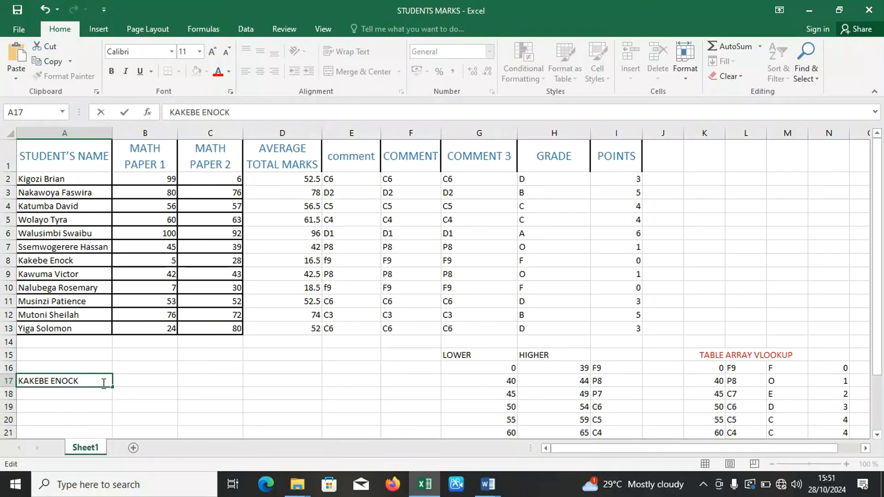
{"action": "type", "text": "  POINTS"}
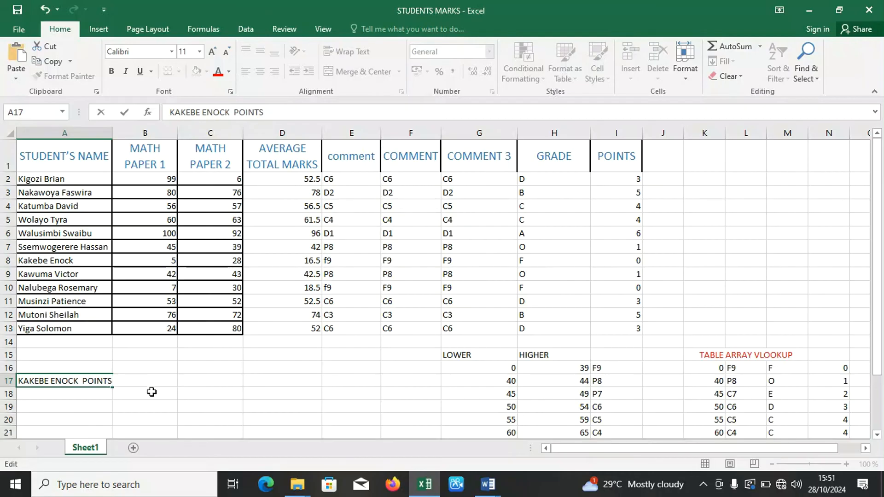
{"action": "left_click", "coordinate": [150, 391]}
{"action": "left_click", "coordinate": [148, 380]}
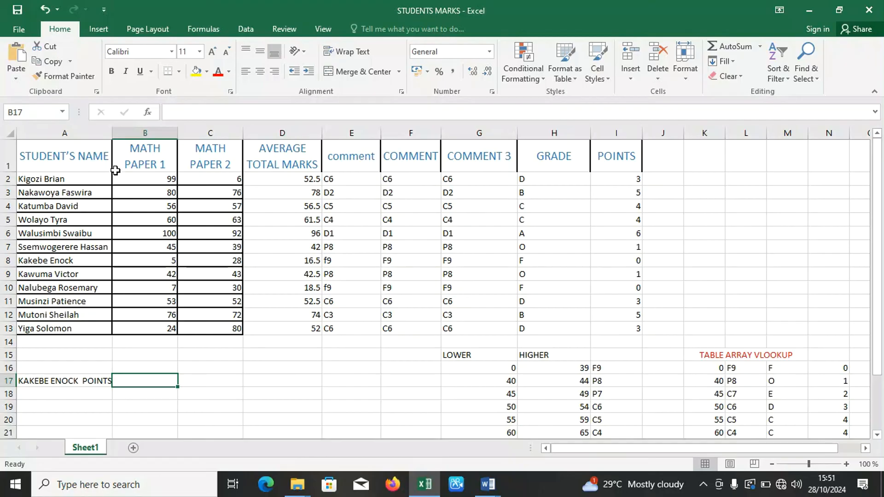
{"action": "left_click_drag", "start_coordinate": [110, 133], "coordinate": [117, 133]}
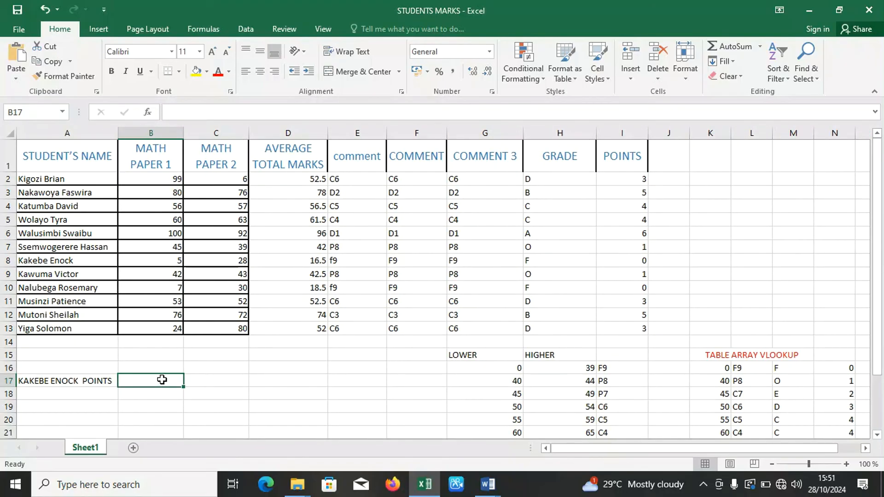
Start a VLOOKUP formula in B17 with the full name of question 6's student in quotation marks as the lookup value.
{"action": "type", "text": "=VLOOKU"}
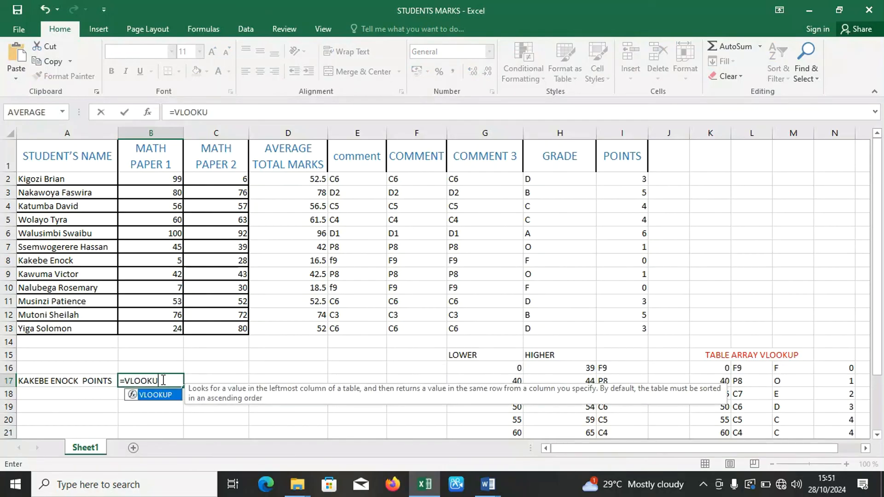
{"action": "type", "text": "P("}
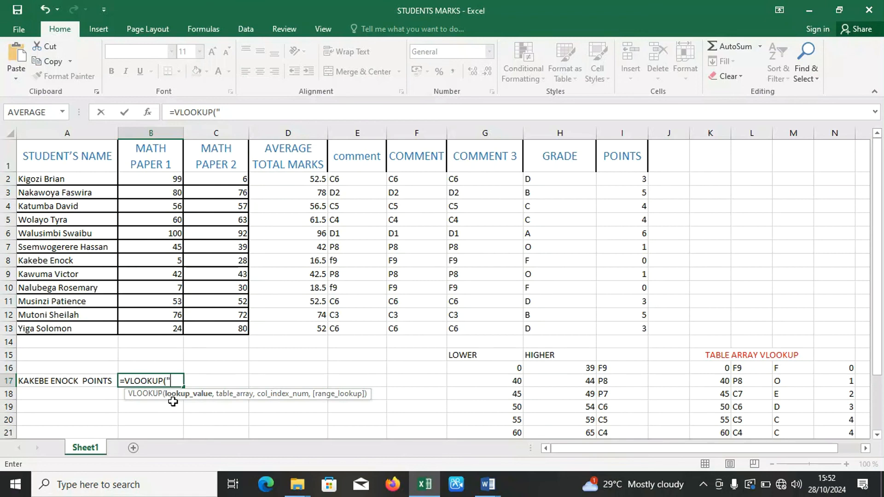
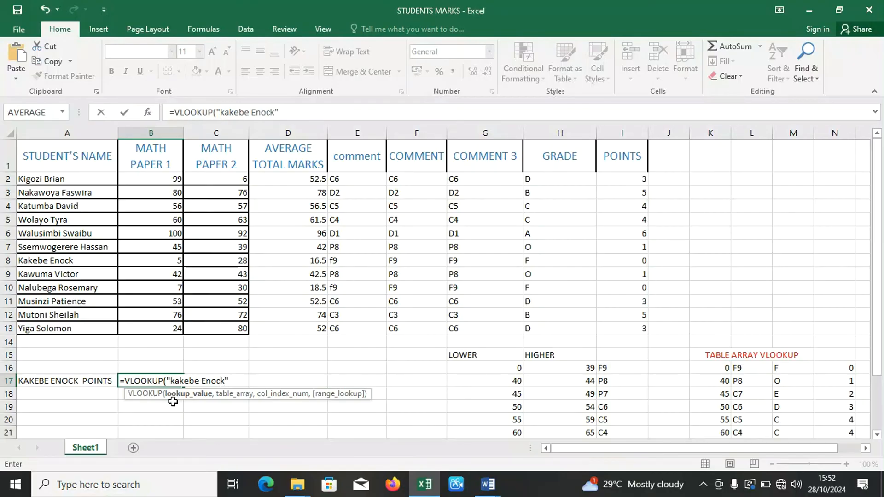
{"action": "type", "text": ","}
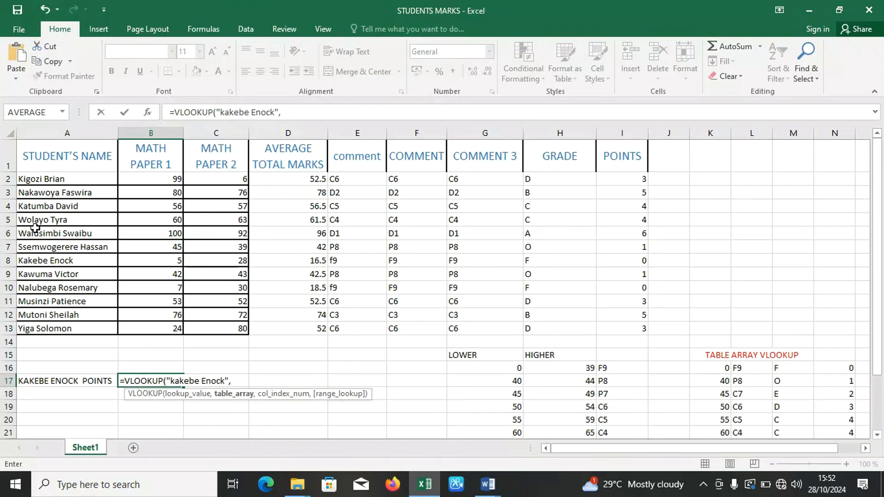
Complete the B17 VLOOKUP with table array A2:I13, column index 9 and FALSE for an exact match.
{"action": "left_click_drag", "start_coordinate": [49, 177], "coordinate": [633, 325]}
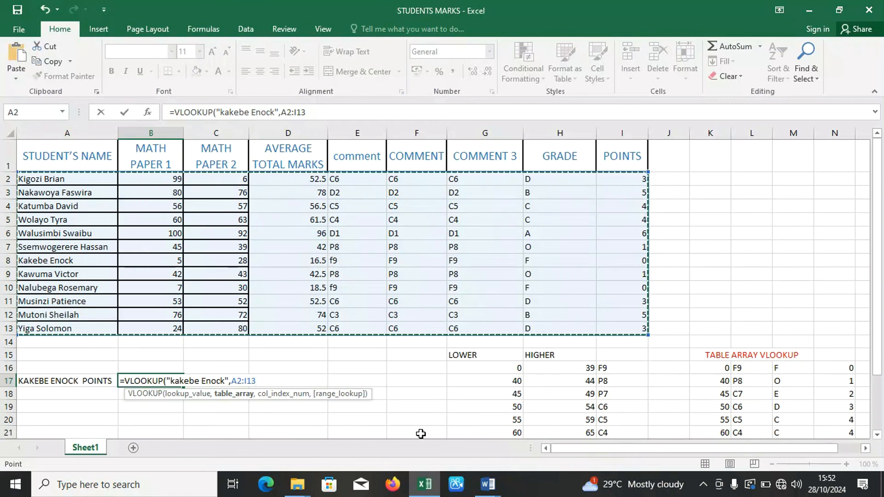
{"action": "type", "text": ","}
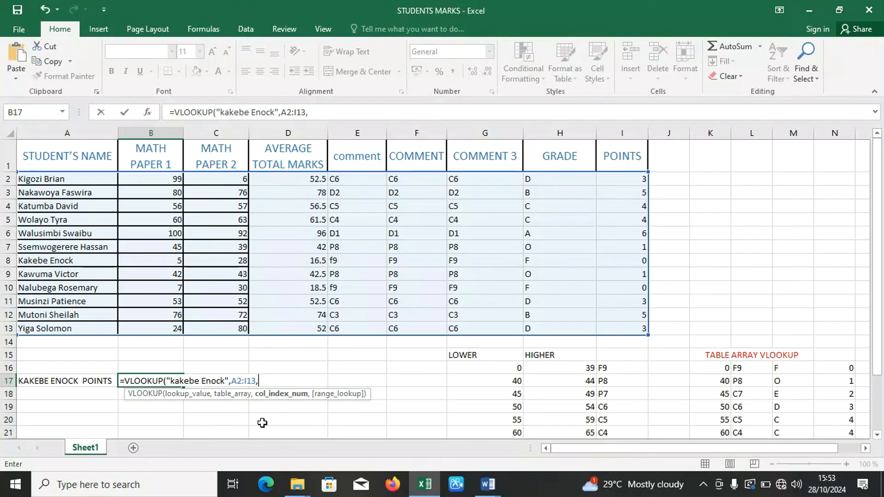
{"action": "type", "text": "9,"}
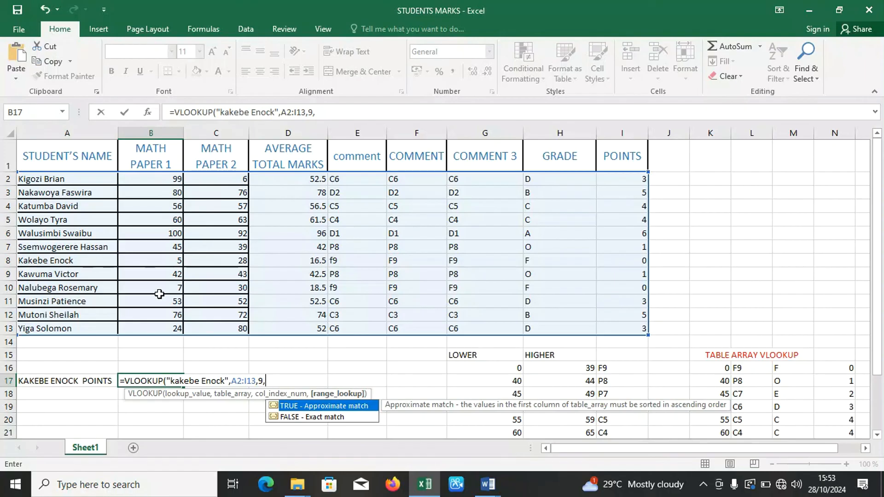
{"action": "double_click", "coordinate": [294, 419]}
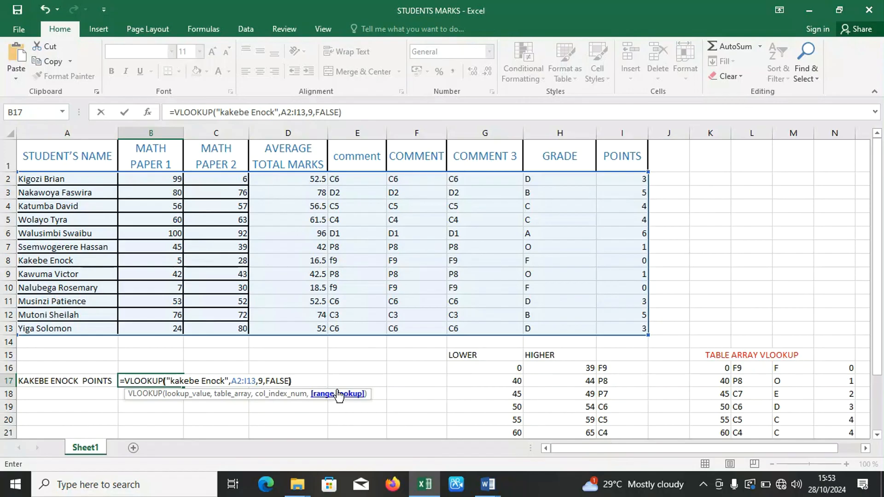
{"action": "key", "text": "Return"}
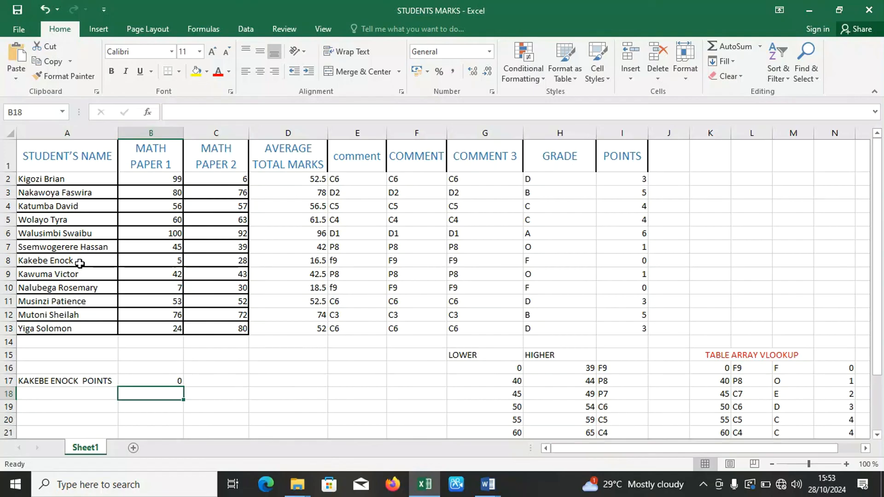
Compare the student's record in row 8 with B17 and review the VLOOKUP formula's arguments.
{"action": "left_click", "coordinate": [8, 261]}
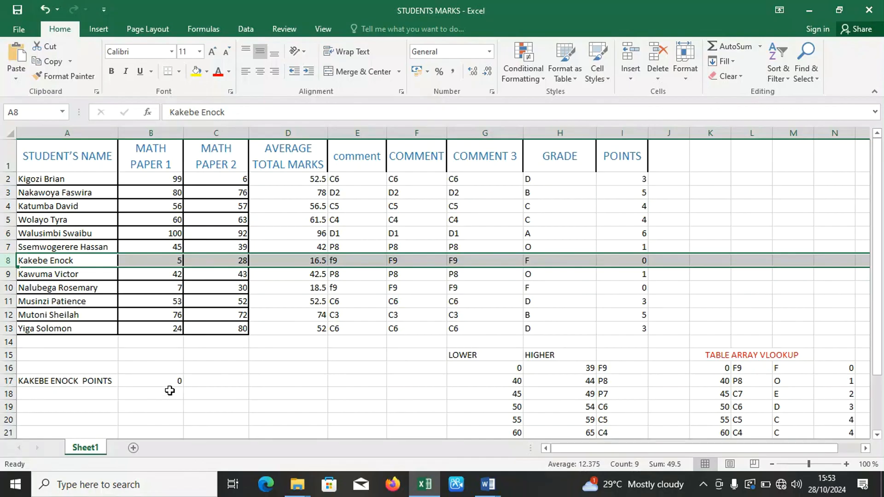
{"action": "left_click", "coordinate": [171, 377]}
{"action": "double_click", "coordinate": [172, 377]}
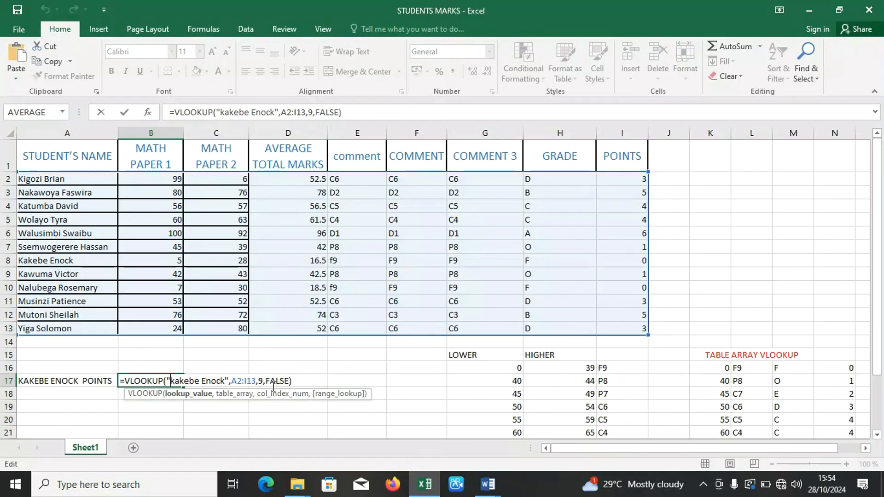
{"action": "left_click", "coordinate": [305, 378]}
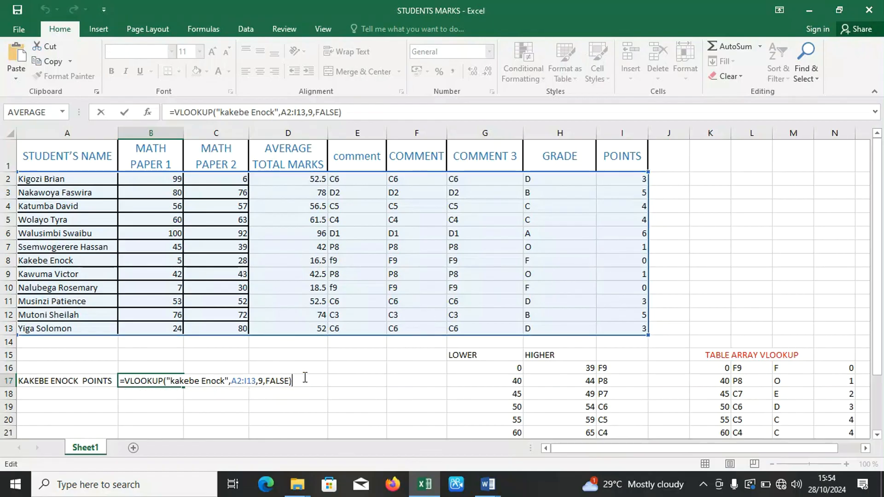
{"action": "key", "text": "Return"}
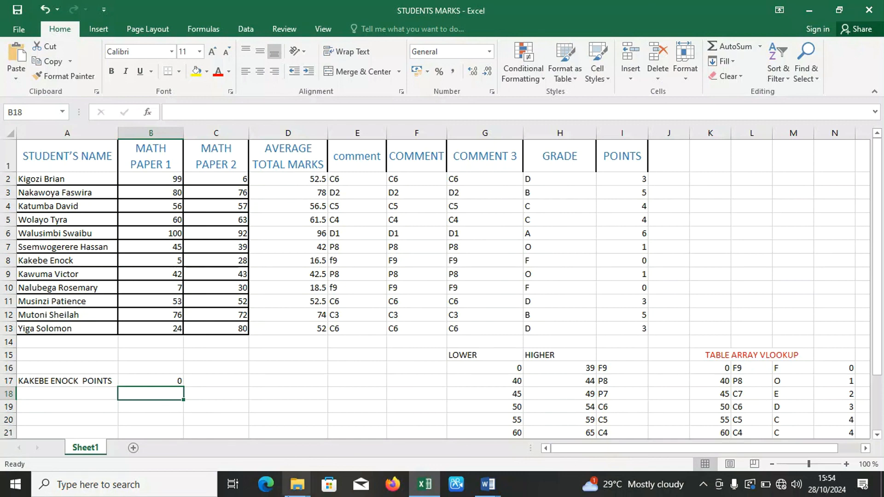
Switch to the LEARN LOGIGAL FUNCTIONS document in Word and read question 7 about positions and descending order.
{"action": "left_click", "coordinate": [488, 487]}
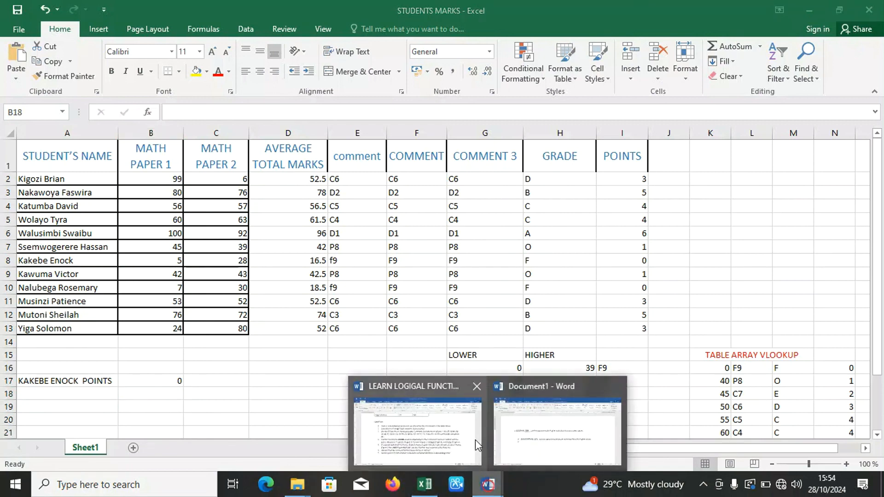
{"action": "left_click", "coordinate": [465, 436]}
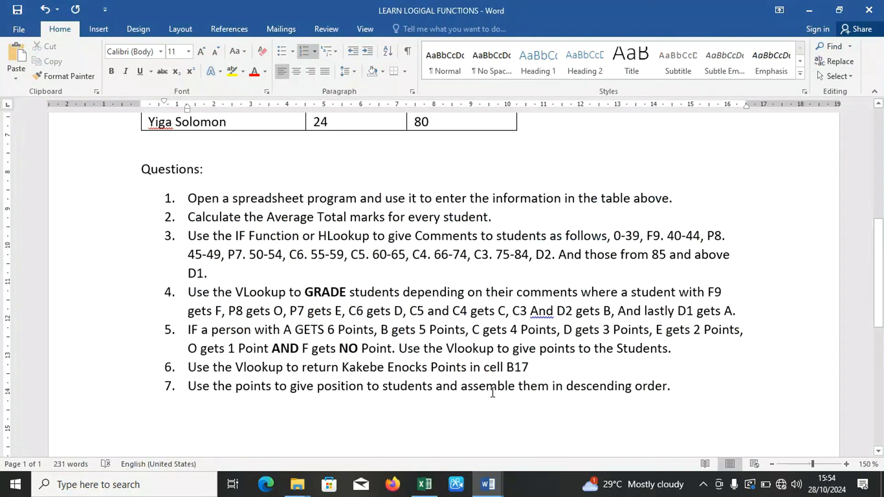
{"action": "left_click_drag", "start_coordinate": [879, 302], "coordinate": [880, 321]}
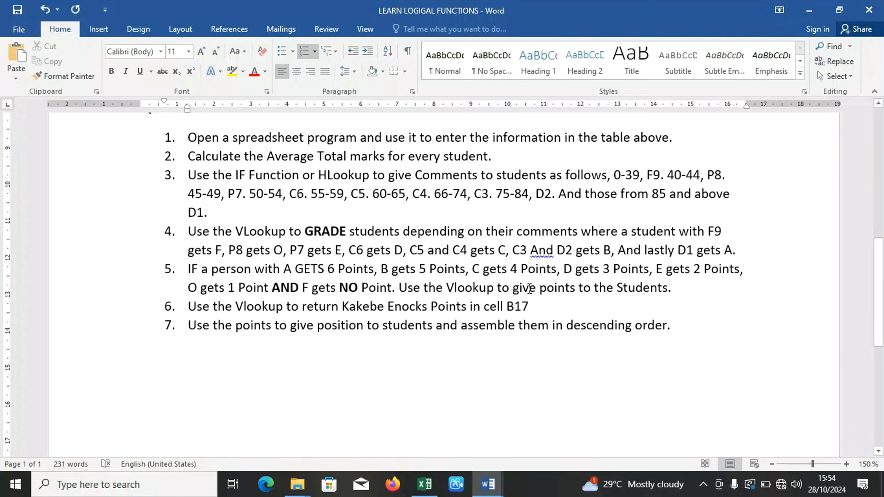
Return to the STUDENTS MARKS workbook in Excel and enter the heading positions in J1, beside POINTS.
{"action": "left_click", "coordinate": [424, 484]}
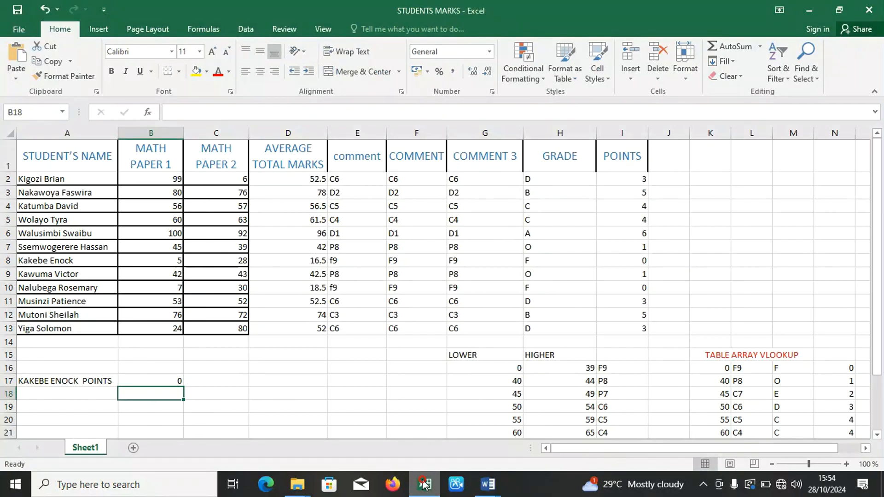
{"action": "left_click", "coordinate": [677, 164]}
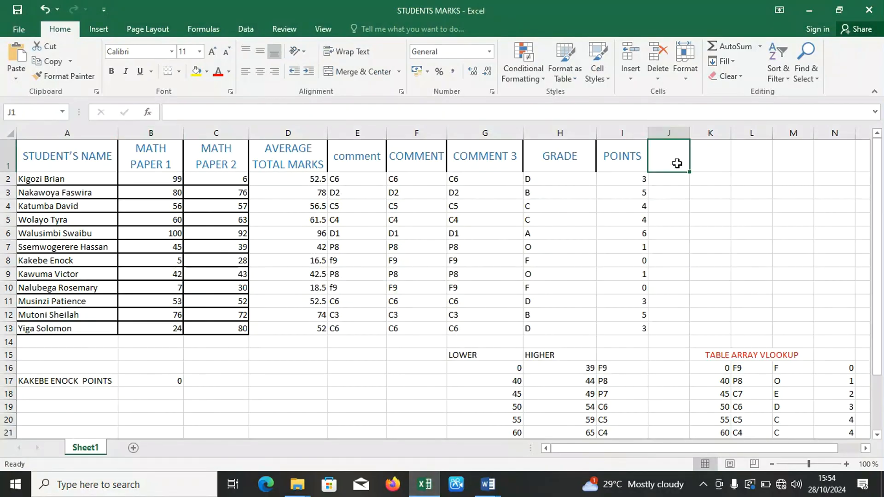
{"action": "type", "text": "positio"}
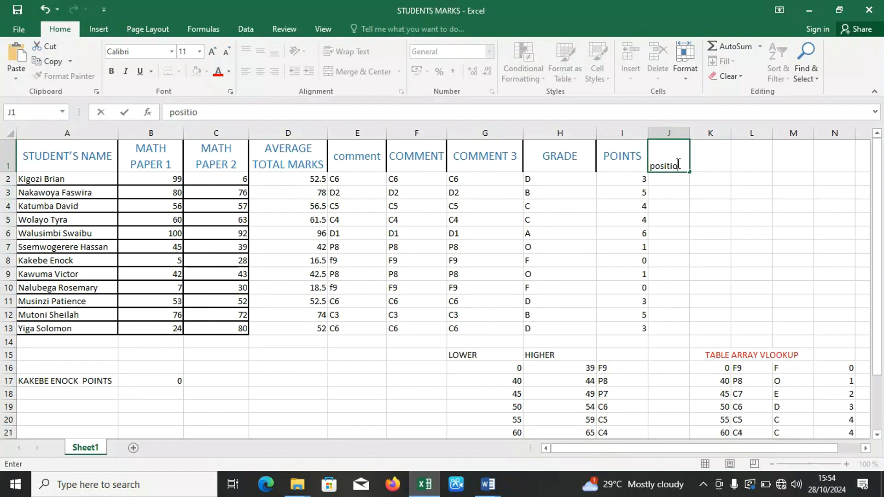
{"action": "type", "text": "ns"}
{"action": "left_click", "coordinate": [669, 185]}
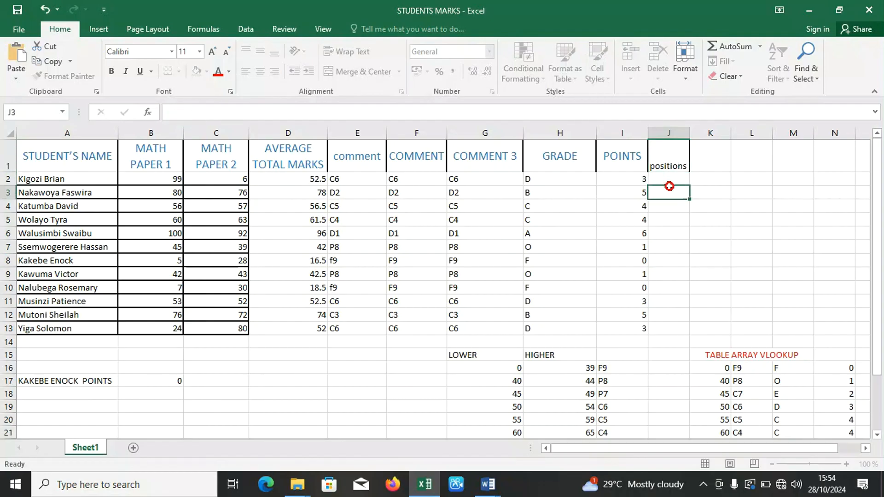
Replace the heading in J1 with POSITION and widen column J so that it fits on one line.
{"action": "left_click", "coordinate": [670, 164]}
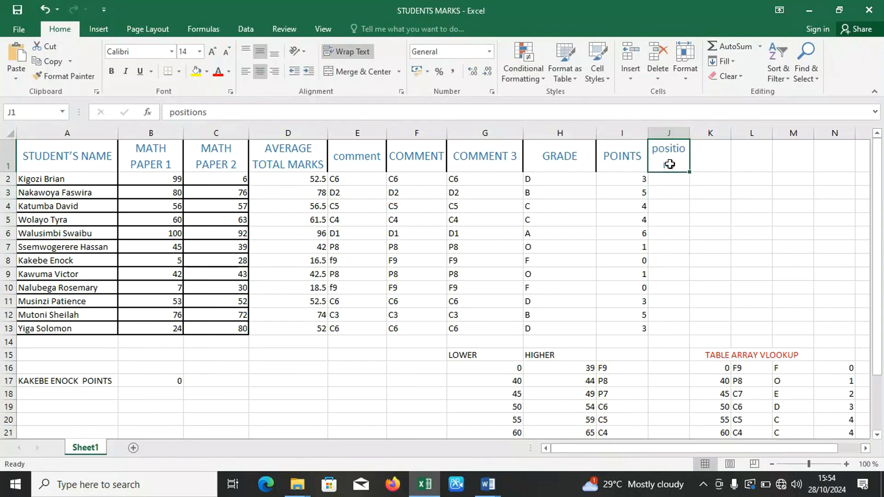
{"action": "type", "text": "POSI"}
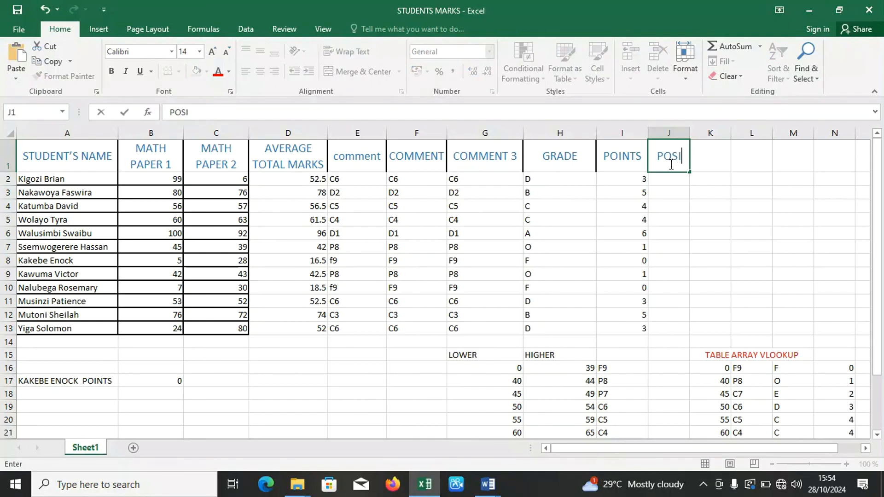
{"action": "type", "text": "TION"}
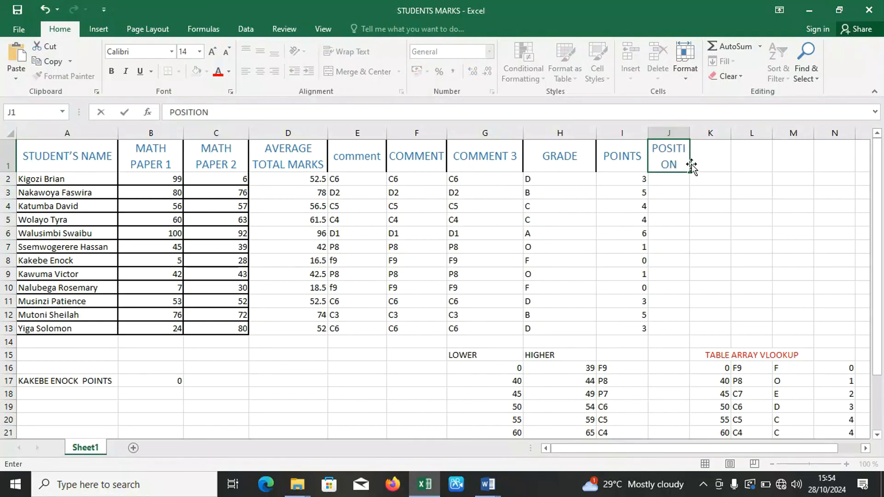
{"action": "left_click", "coordinate": [689, 181]}
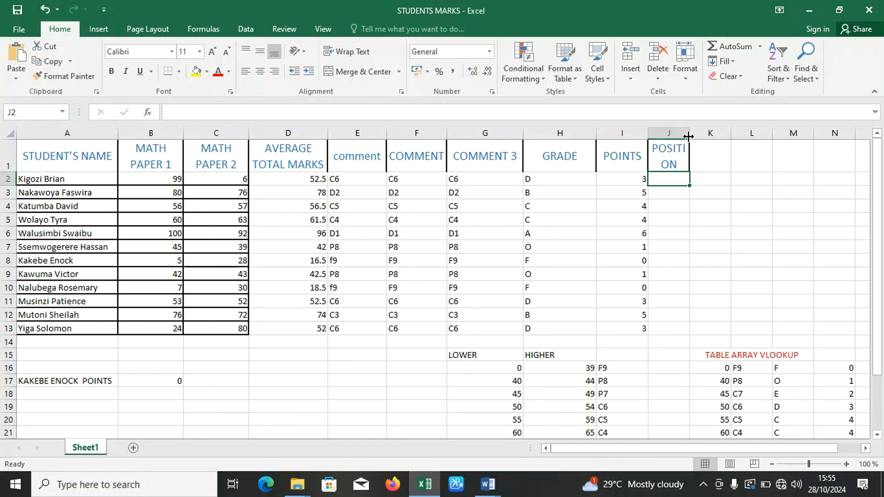
{"action": "left_click_drag", "start_coordinate": [688, 136], "coordinate": [716, 136]}
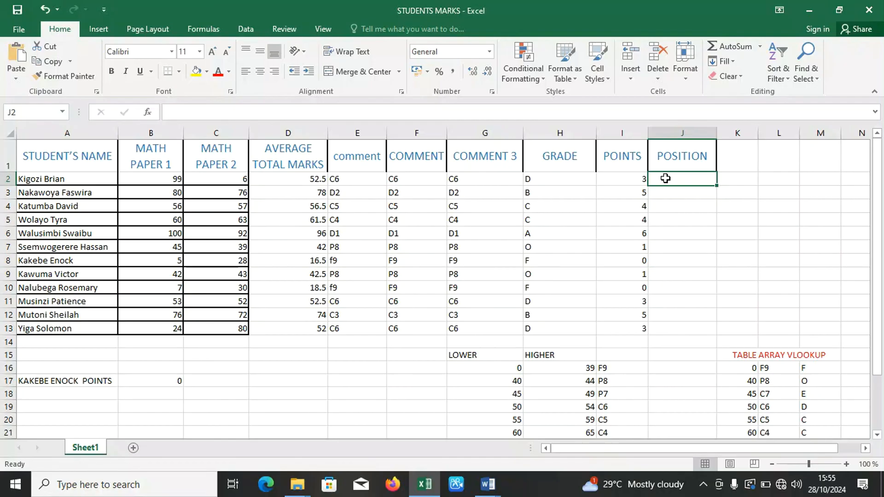
Enter =RANK(I2,$I$2:$I$13,0) in J2 to rank the first student's points in descending order, and reselect J2.
{"action": "type", "text": "=RANK"}
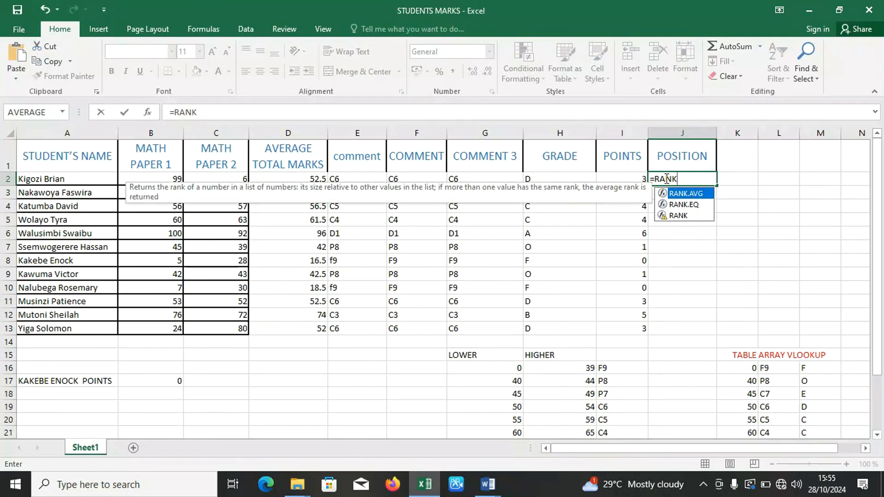
{"action": "type", "text": "("}
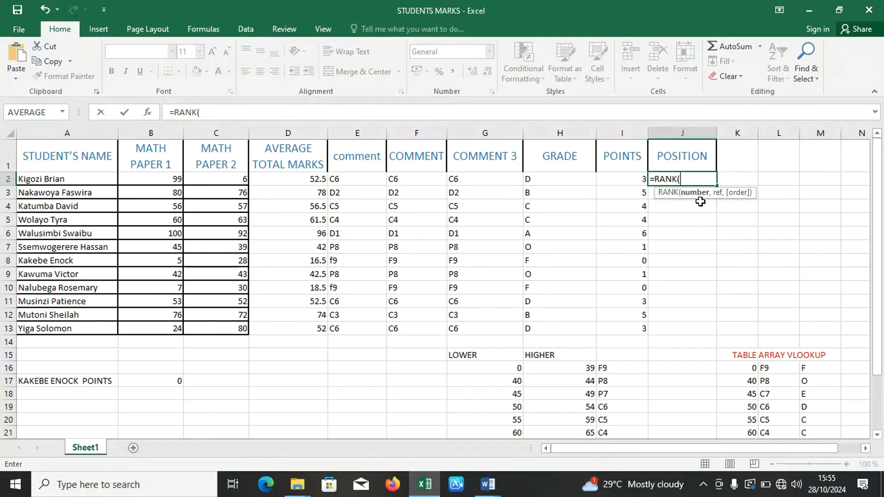
{"action": "left_click", "coordinate": [633, 182]}
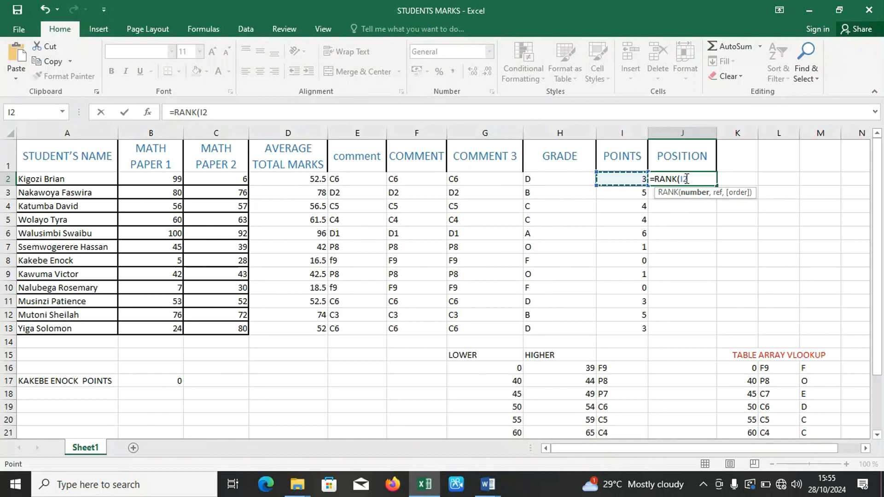
{"action": "type", "text": ","}
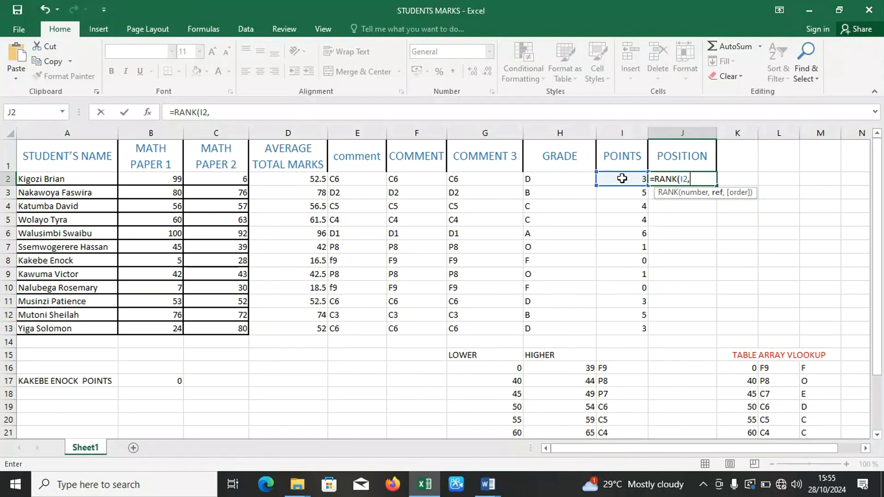
{"action": "left_click_drag", "start_coordinate": [622, 179], "coordinate": [633, 327]}
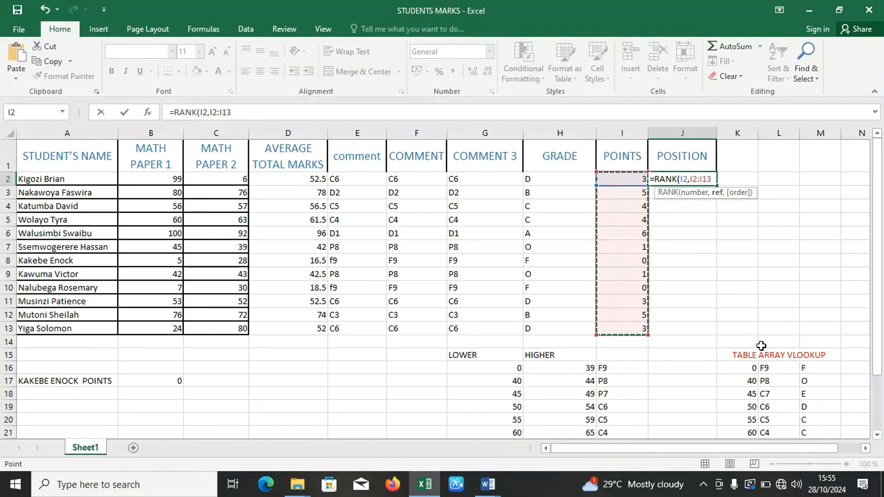
{"action": "key", "text": "F4"}
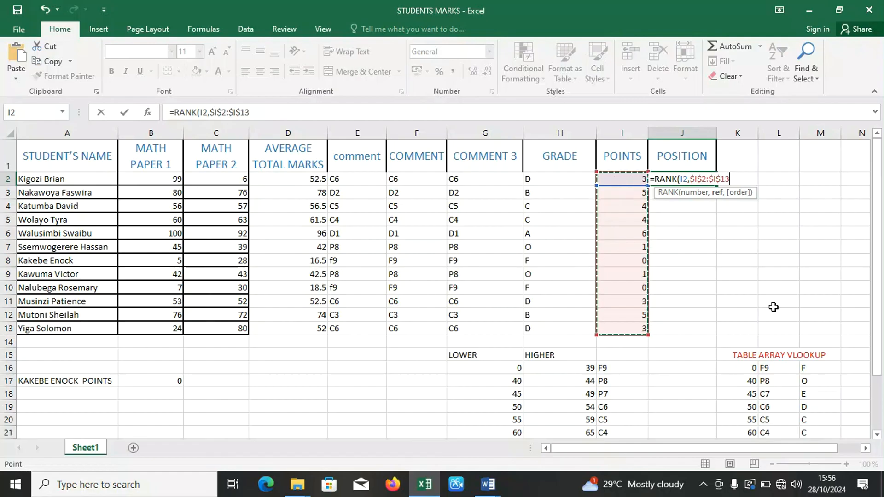
{"action": "type", "text": ","}
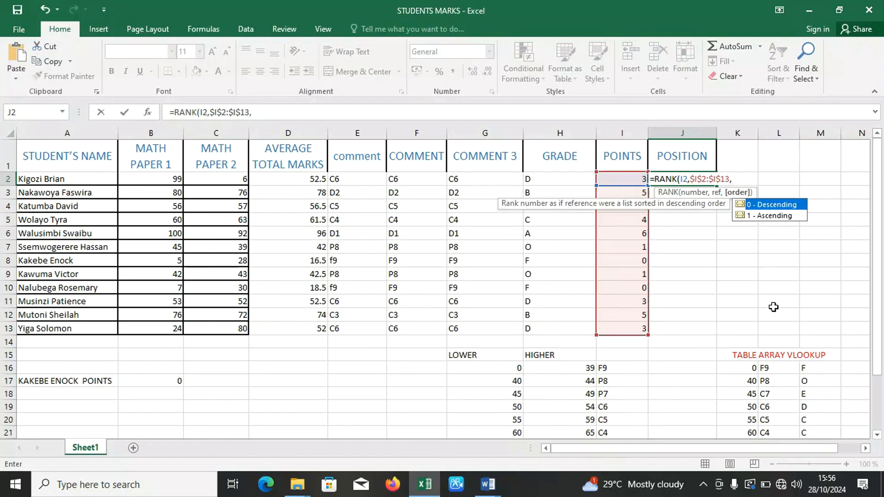
{"action": "double_click", "coordinate": [764, 205]}
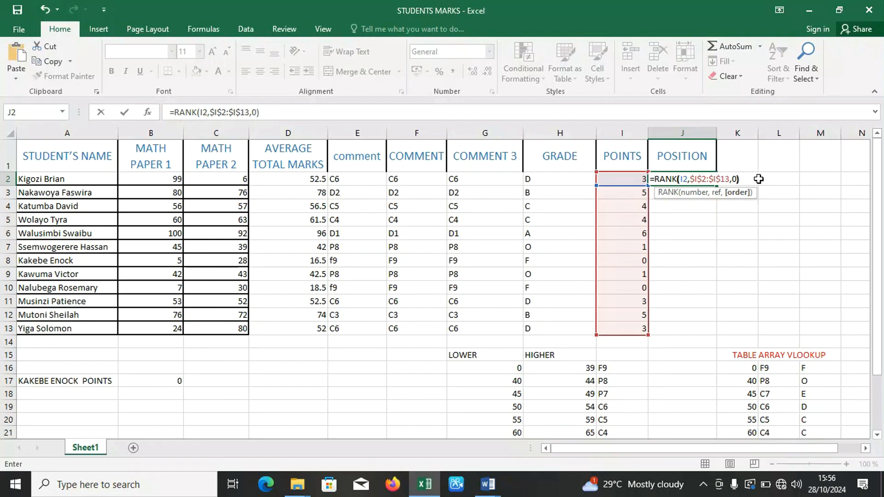
{"action": "key", "text": "Return"}
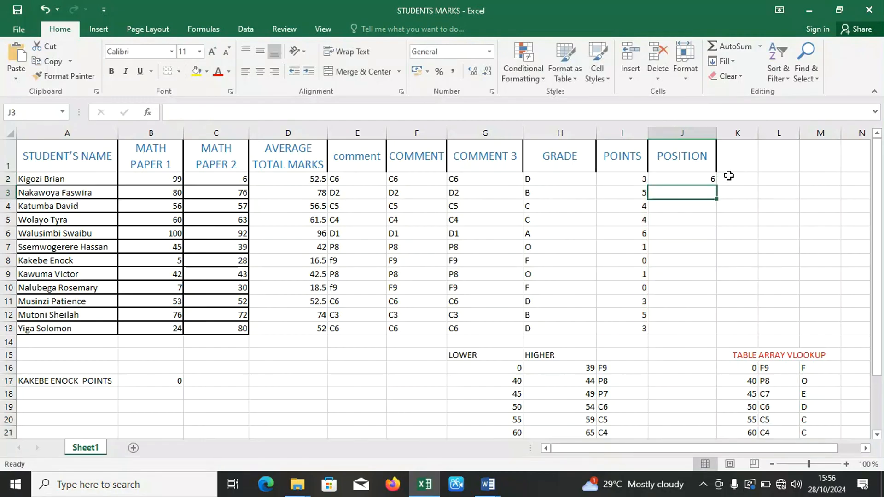
{"action": "left_click", "coordinate": [700, 182]}
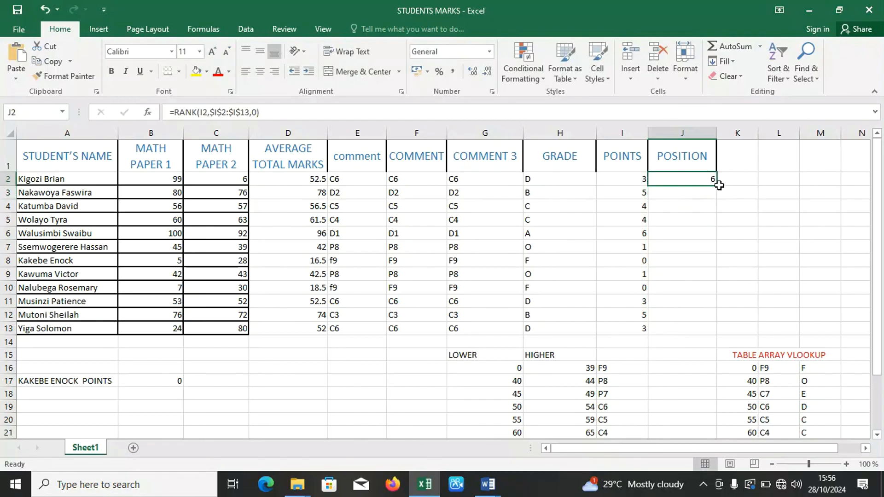
Fill the rank formula down the POSITION column to J13 and open a custom sort for the student table A1:J13.
{"action": "double_click", "coordinate": [715, 186]}
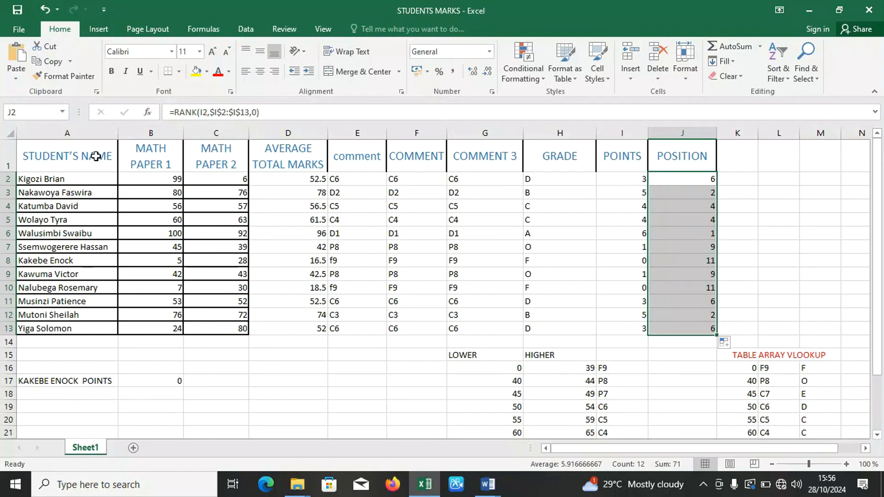
{"action": "left_click_drag", "start_coordinate": [74, 156], "coordinate": [674, 325]}
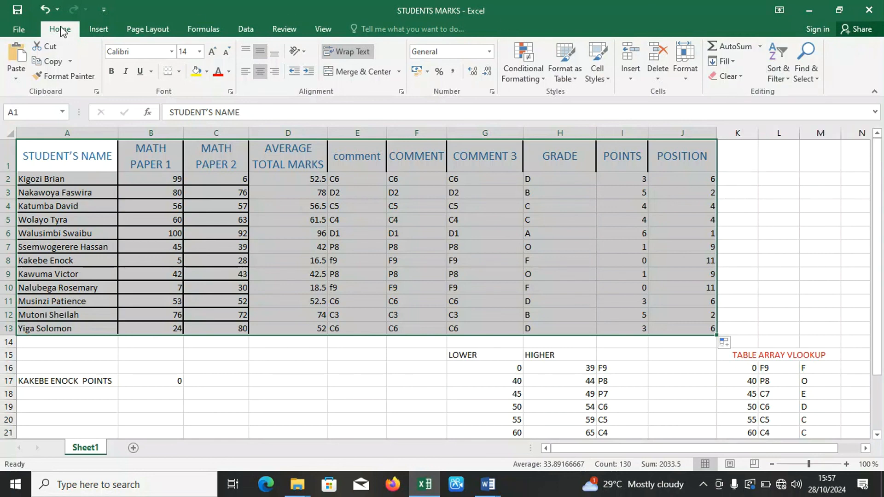
{"action": "left_click", "coordinate": [782, 54]}
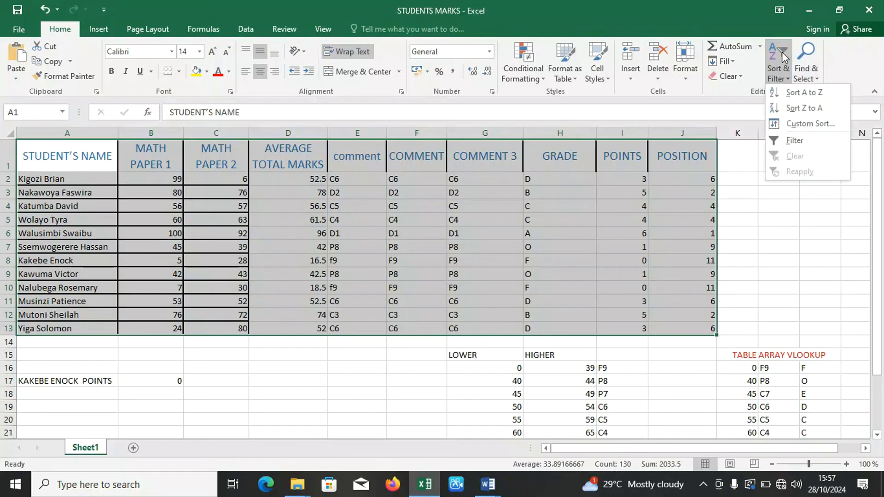
{"action": "left_click", "coordinate": [800, 122]}
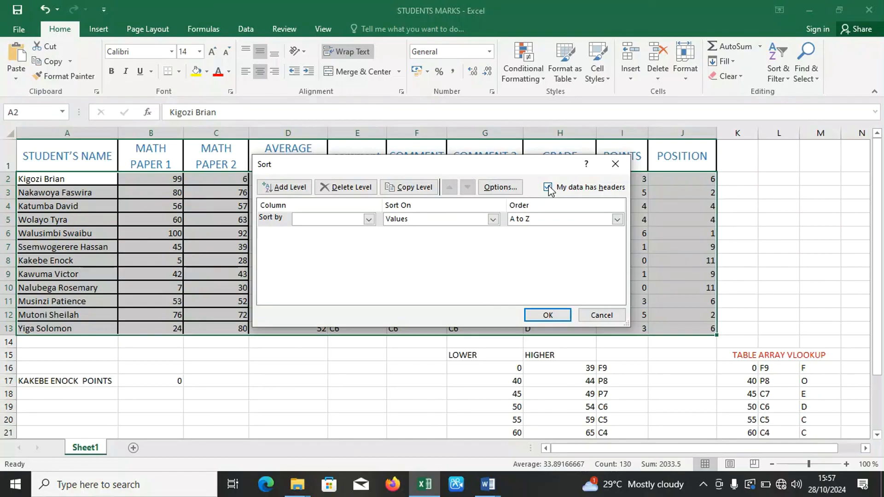
Sort the student table by POSITION on values from Smallest to Largest, treating the first row as headers.
{"action": "left_click", "coordinate": [548, 187]}
{"action": "left_click", "coordinate": [548, 187]}
{"action": "left_click_drag", "start_coordinate": [330, 161], "coordinate": [335, 203]}
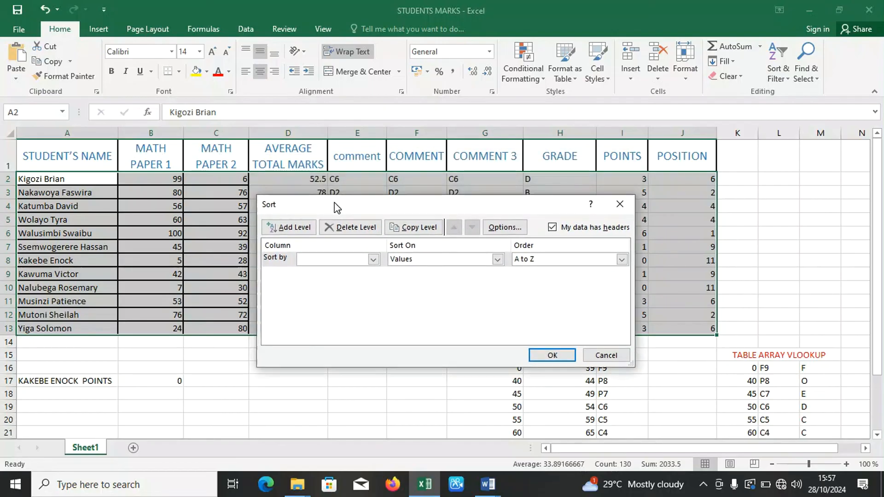
{"action": "left_click", "coordinate": [373, 261]}
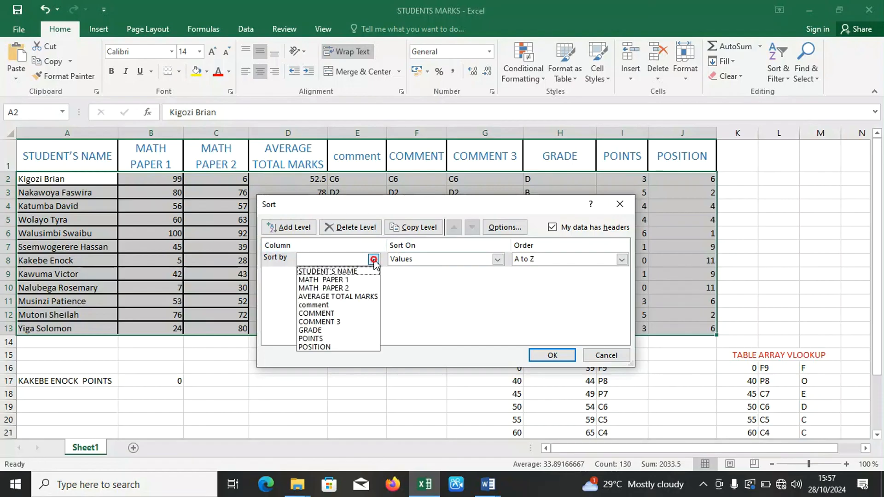
{"action": "left_click", "coordinate": [324, 347]}
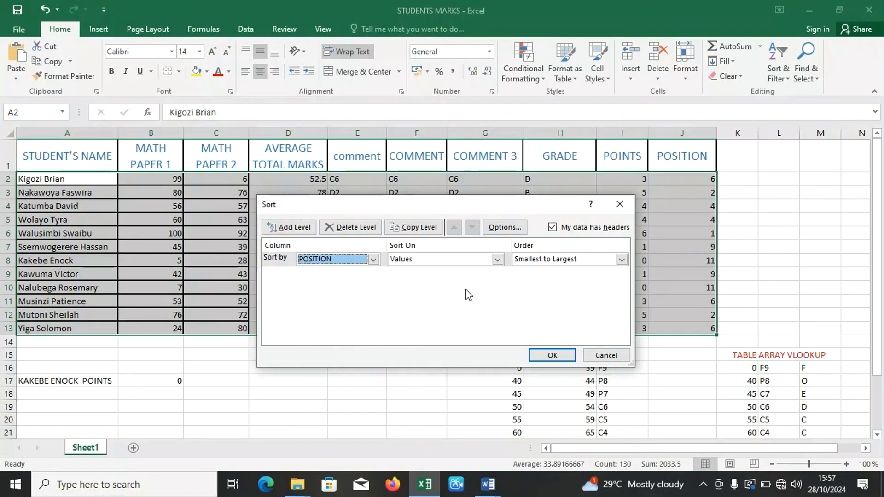
{"action": "left_click", "coordinate": [622, 261]}
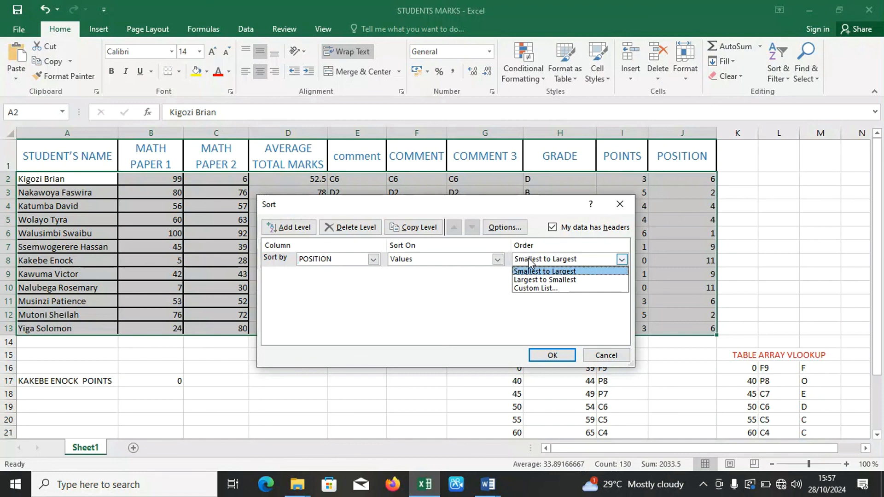
{"action": "left_click", "coordinate": [549, 357]}
{"action": "left_click", "coordinate": [548, 356]}
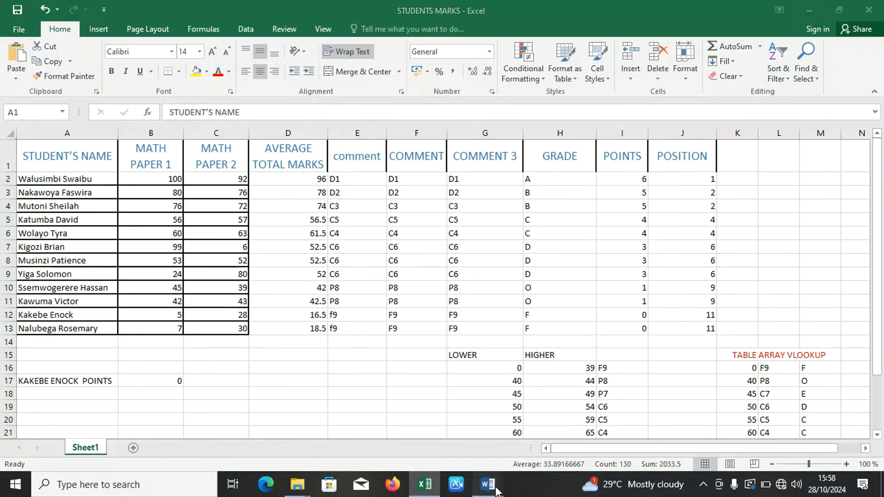
Switch to the LEARN LOGIGAL FUNCTIONS document in Word to review the assignment questions, and go on to Document1.
{"action": "mouse_move", "coordinate": [489, 484]}
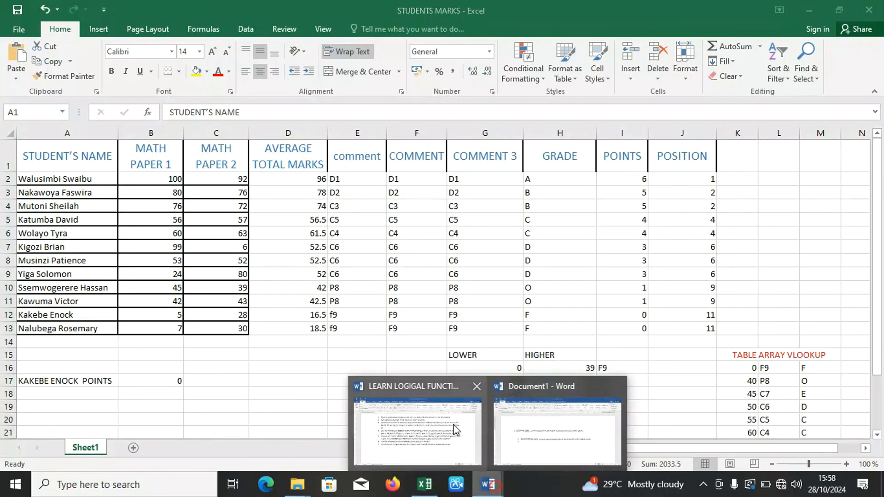
{"action": "left_click", "coordinate": [454, 429]}
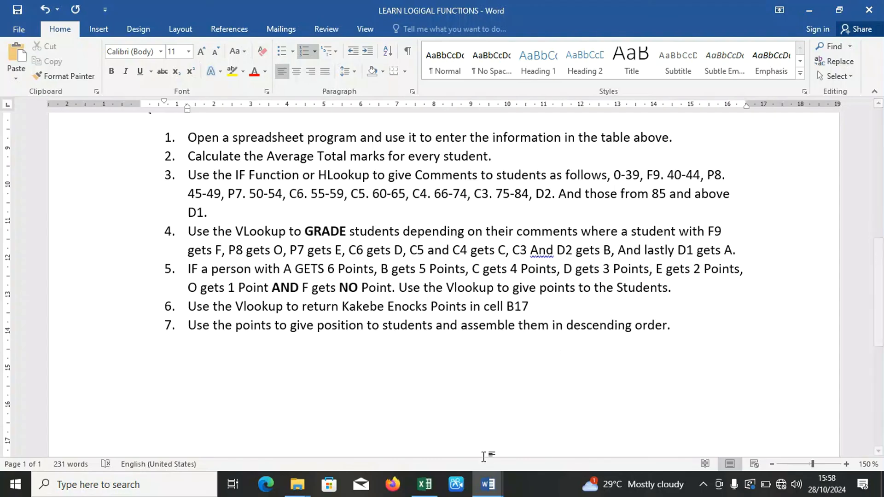
{"action": "mouse_move", "coordinate": [491, 482]}
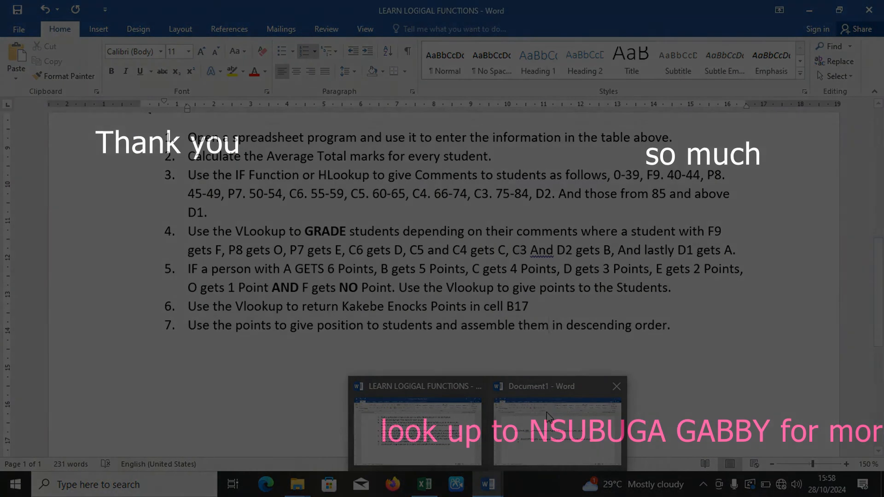
{"action": "left_click", "coordinate": [548, 417]}
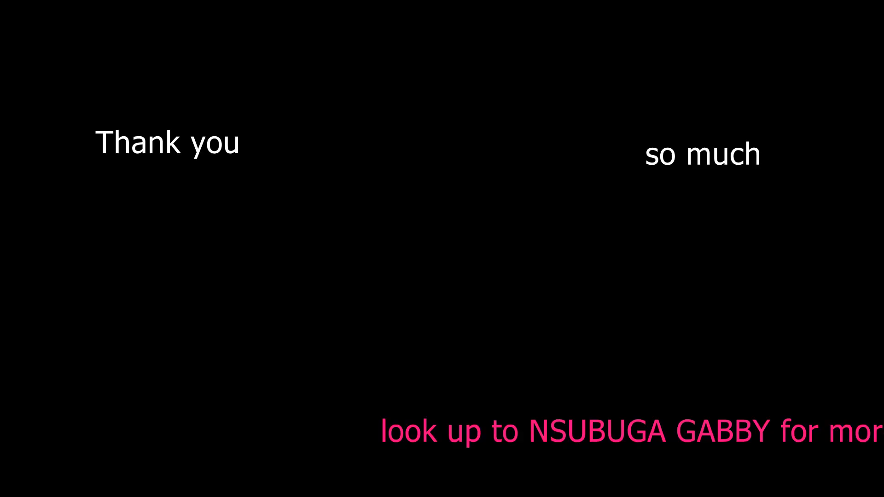